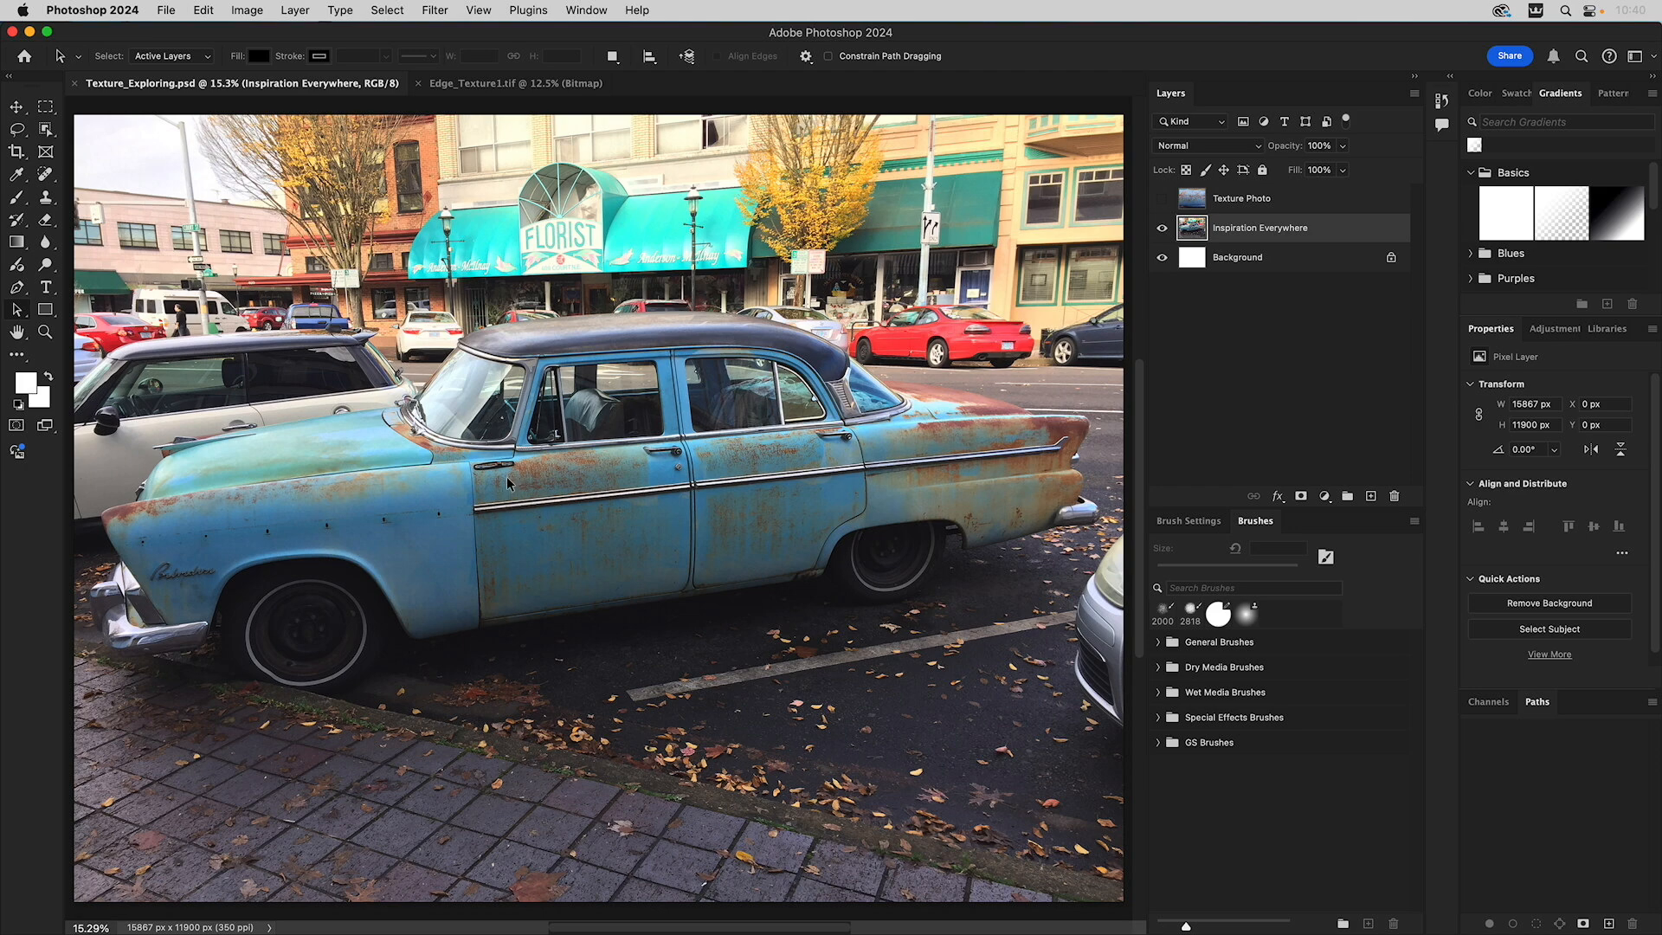
Step: Show the Texture Photo layer in place of Inspiration Everywhere and add a Black & White adjustment layer above it
left_click(1162, 228)
left_click(1162, 198)
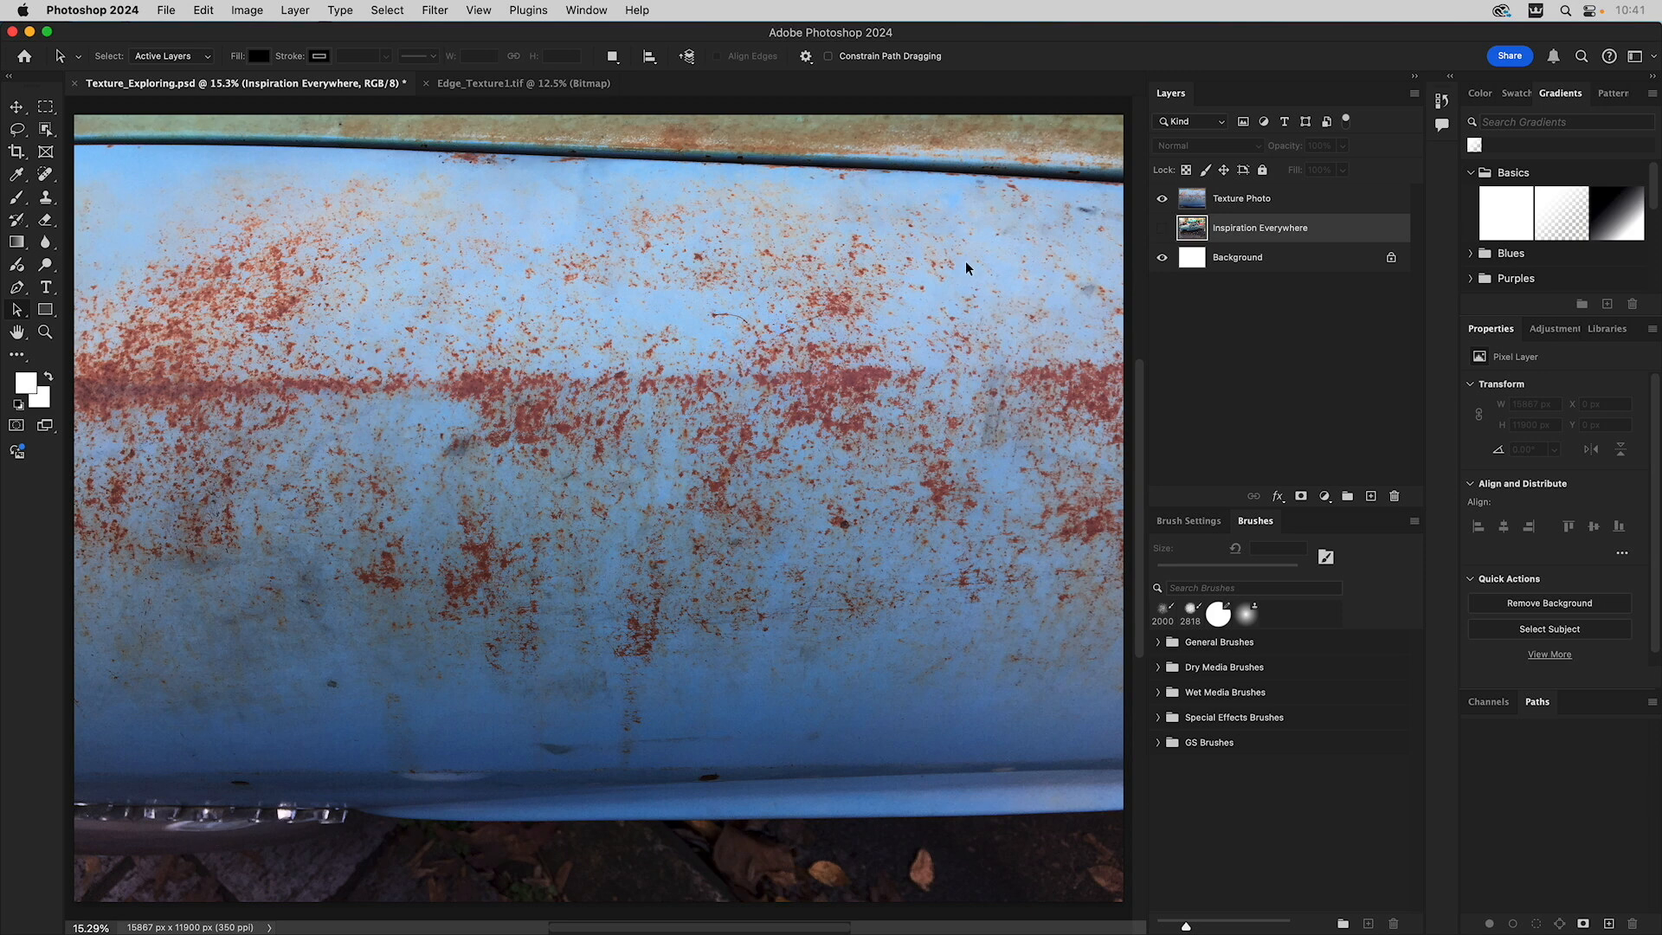
left_click(1226, 204)
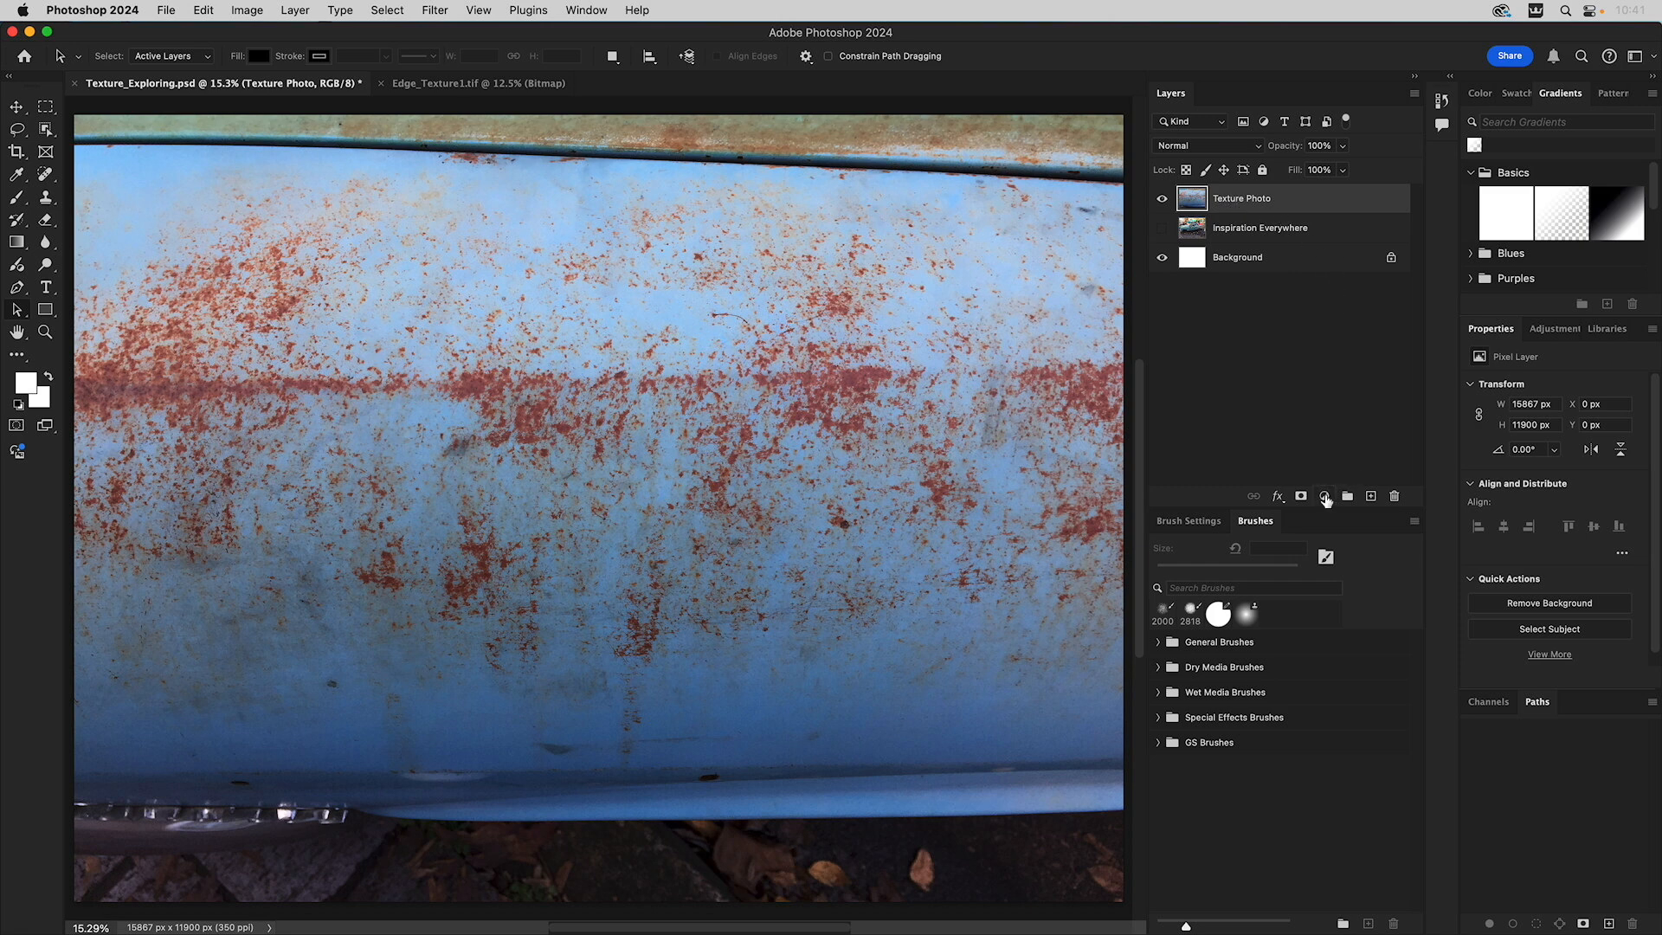
left_click(1325, 497)
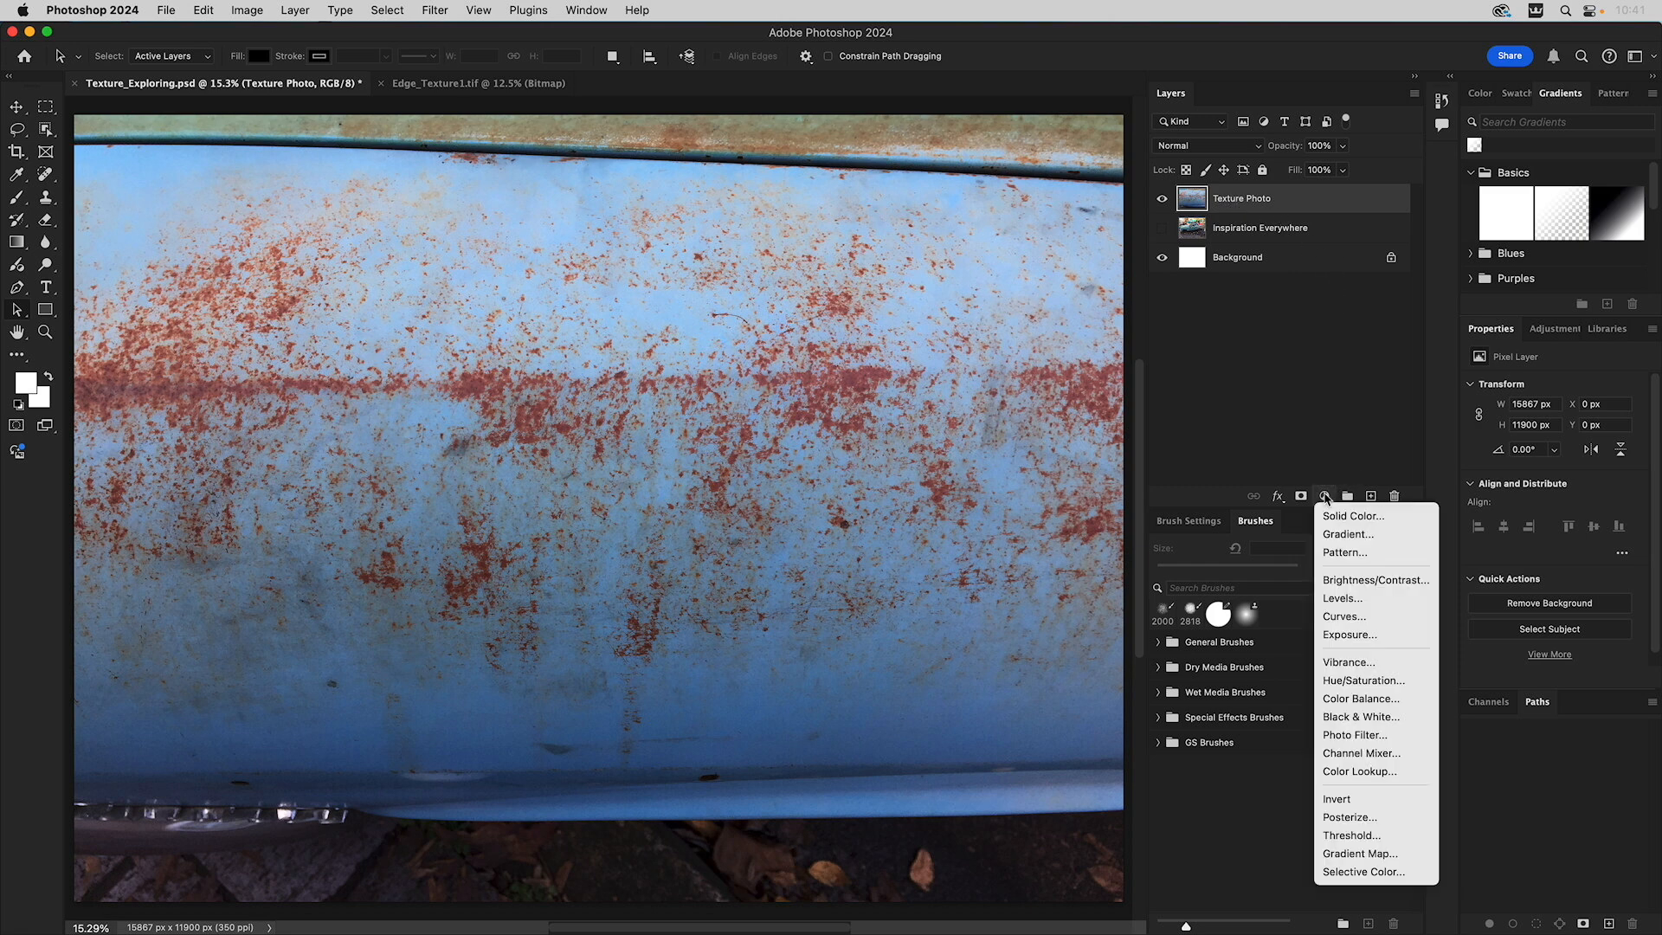
left_click(1343, 719)
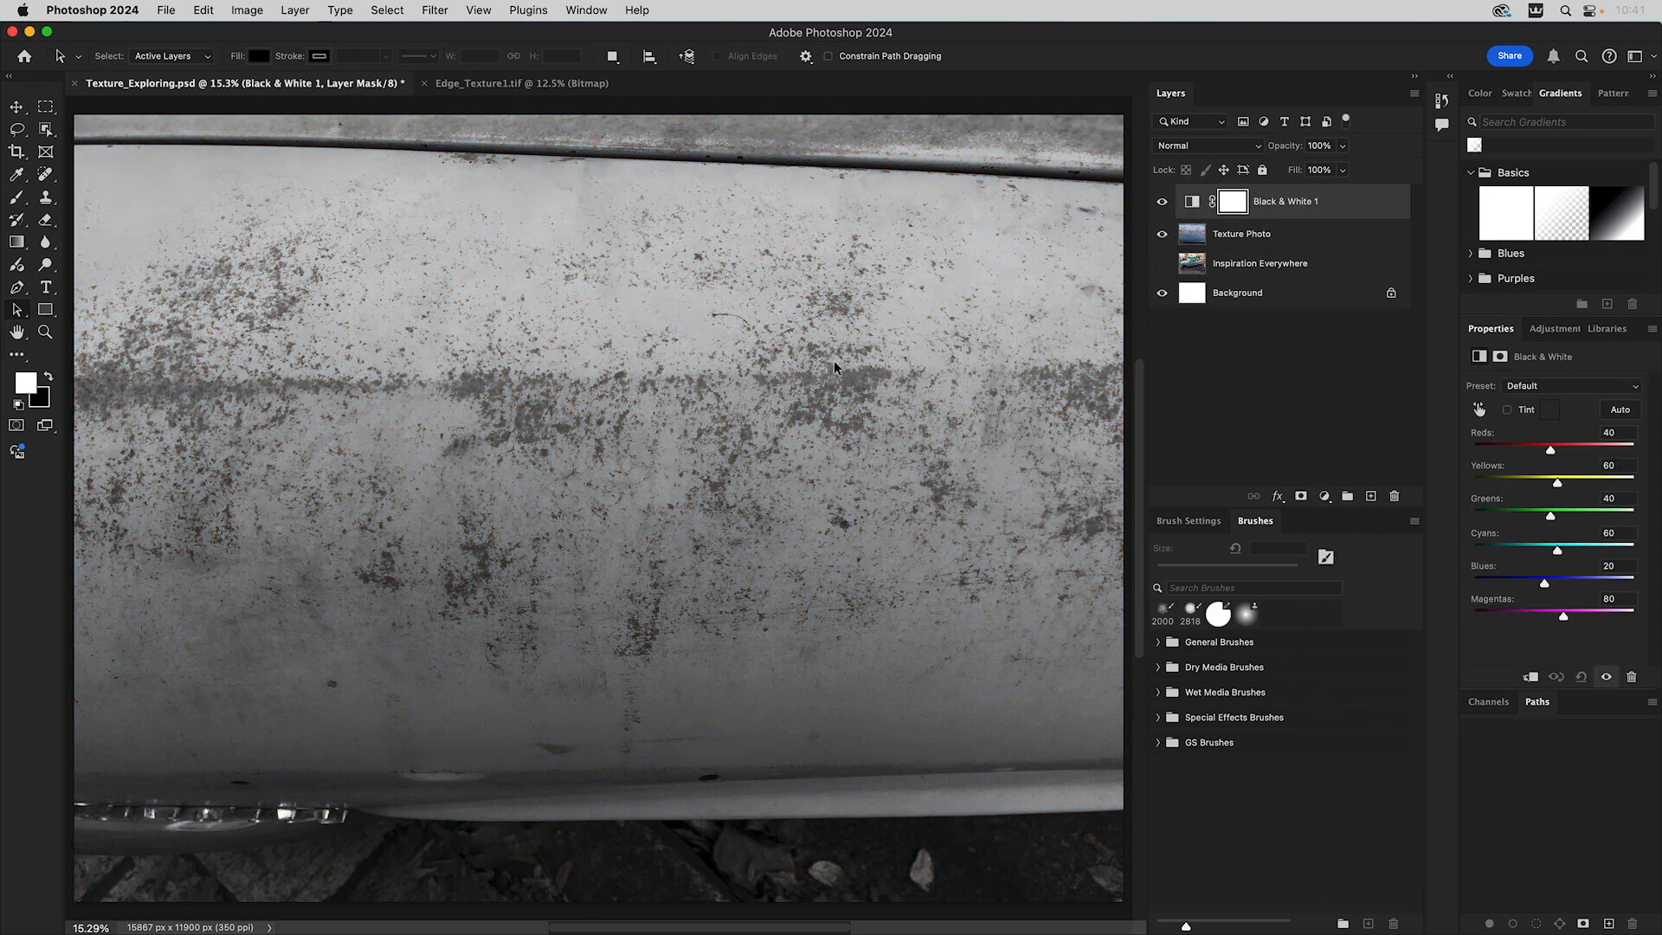
Step: Add a Levels adjustment layer above the Black & White adjustment with input black point 100 and white point 148
left_click(1327, 495)
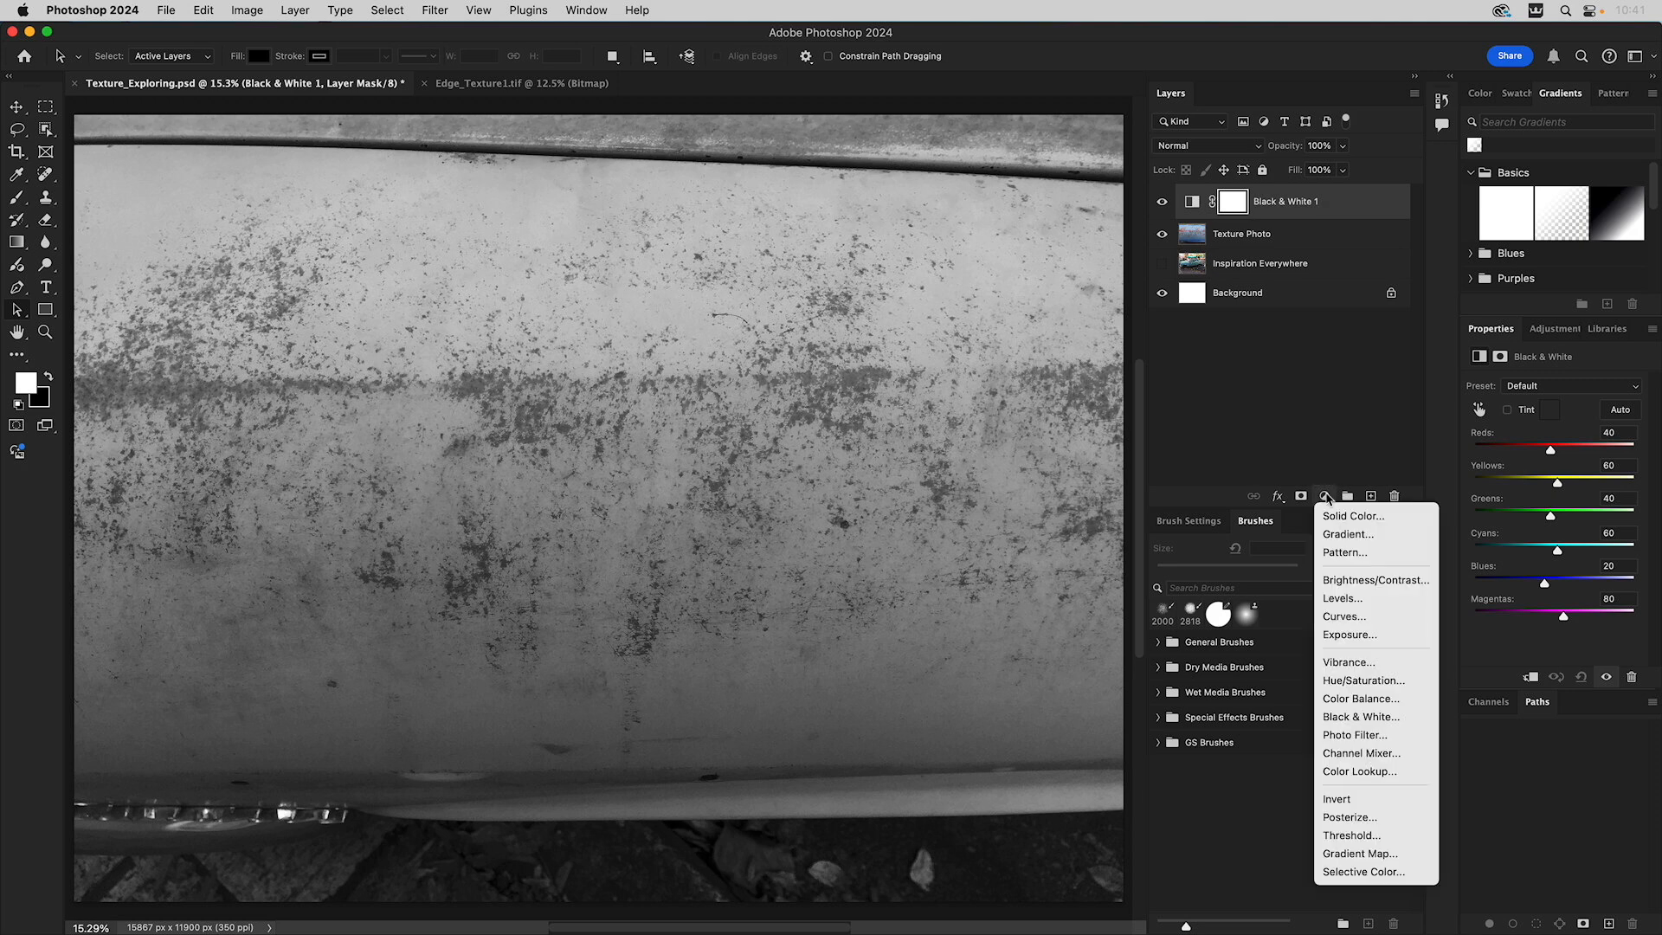
left_click(1336, 598)
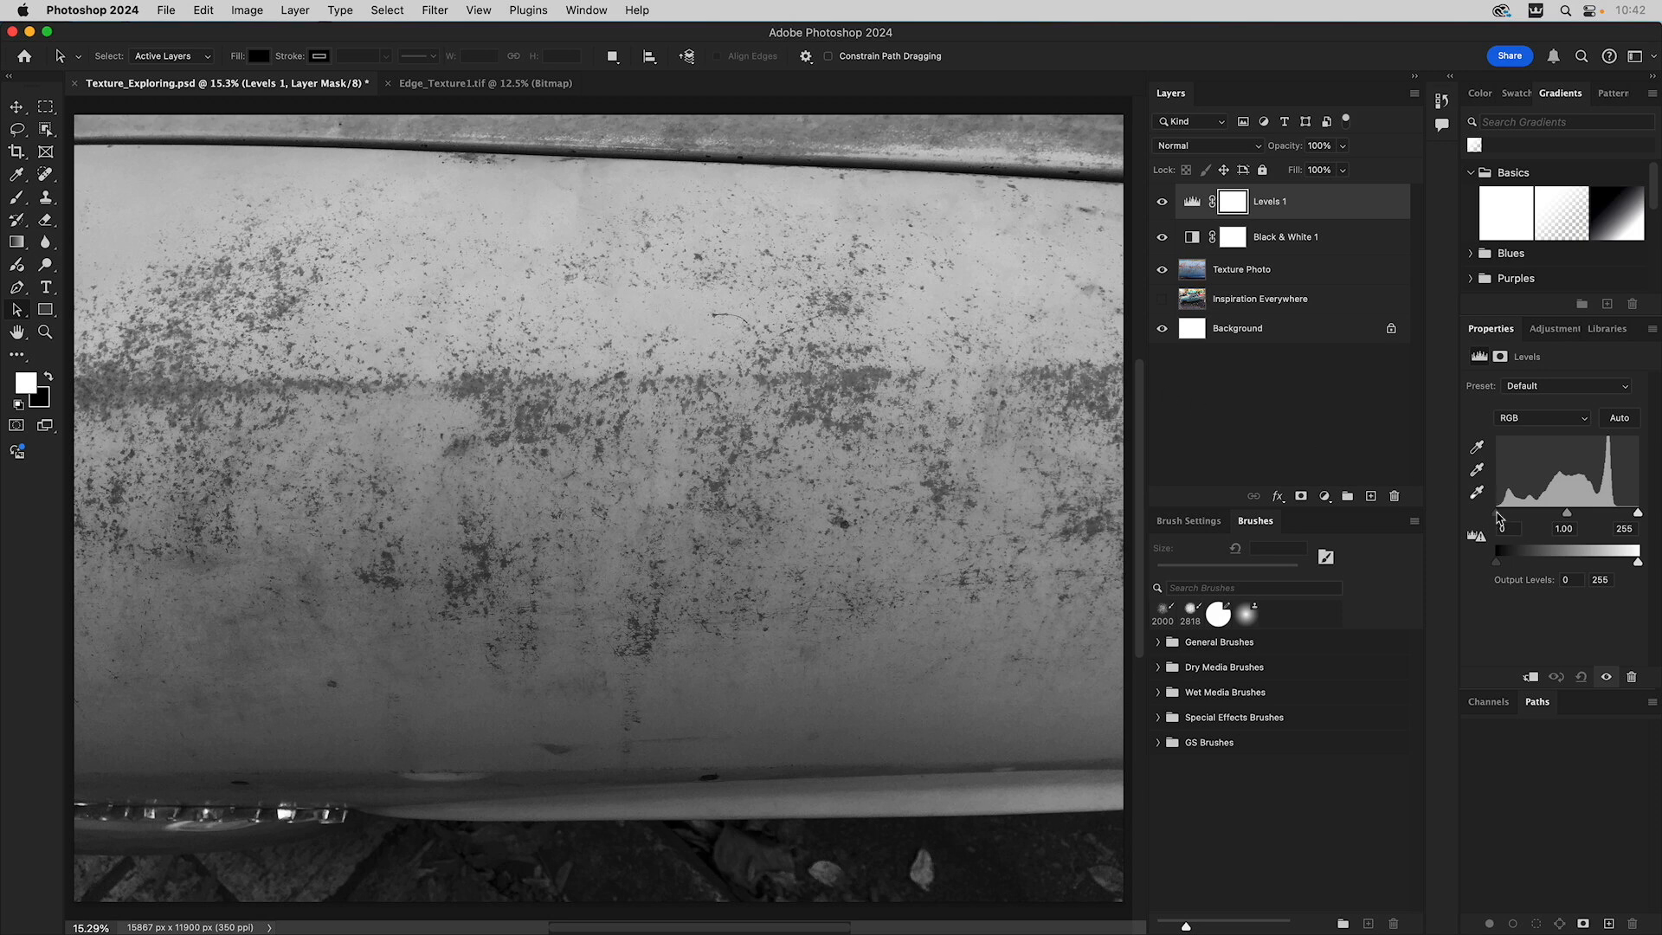
left_click_drag(1499, 514, 1552, 508)
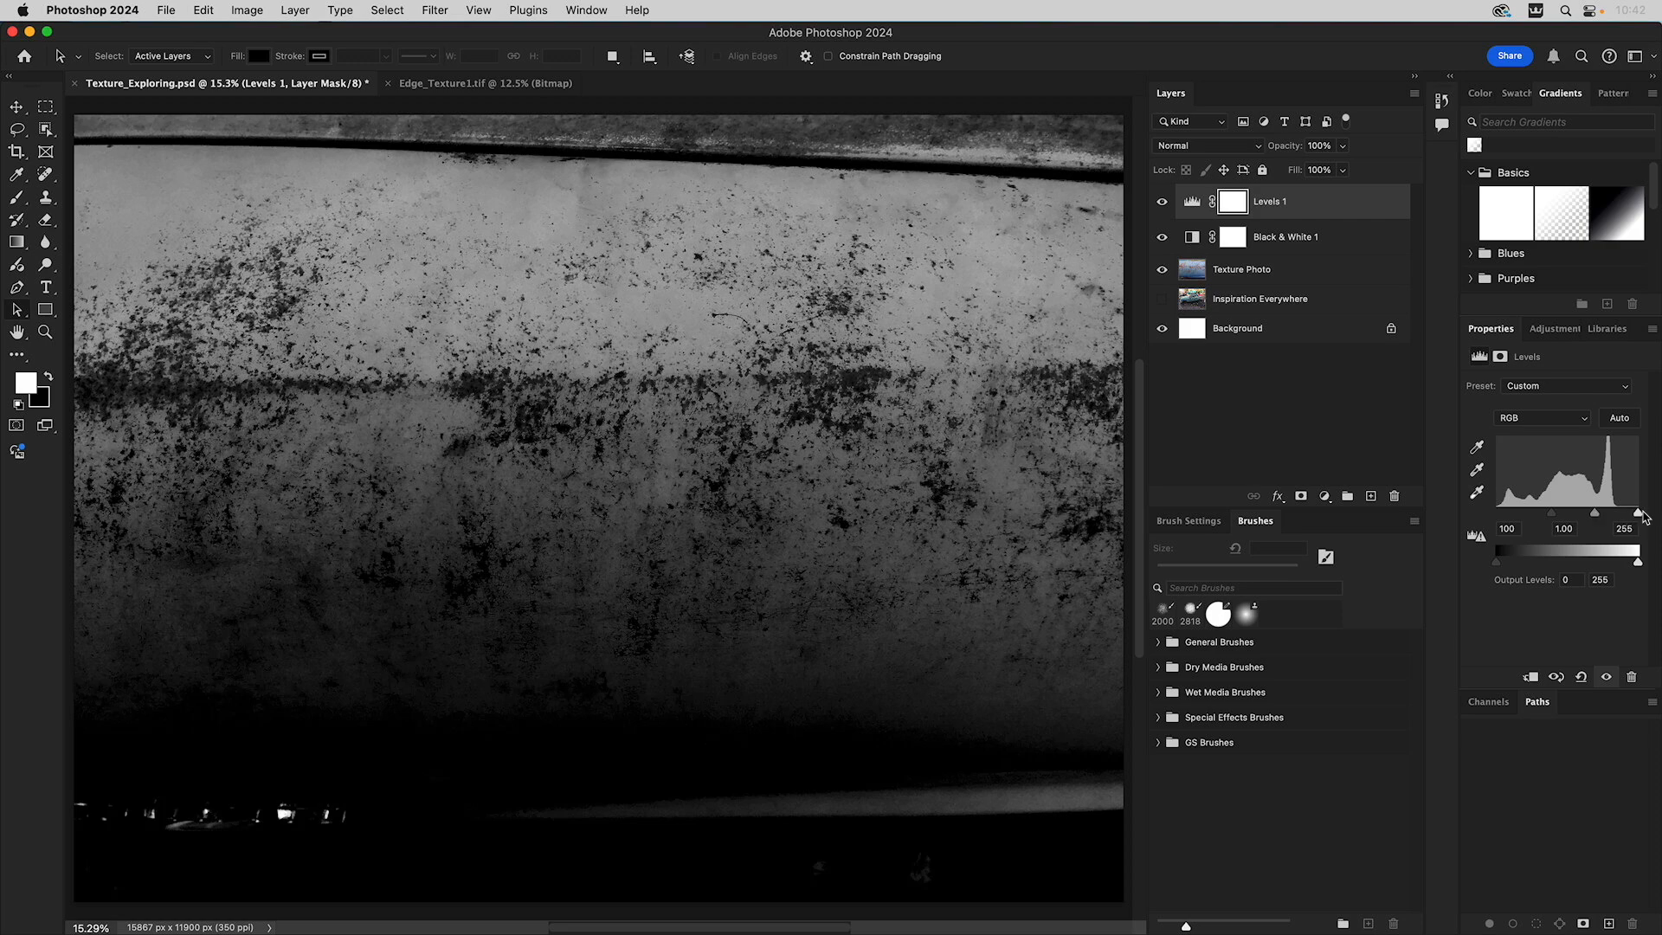
left_click_drag(1638, 514, 1580, 515)
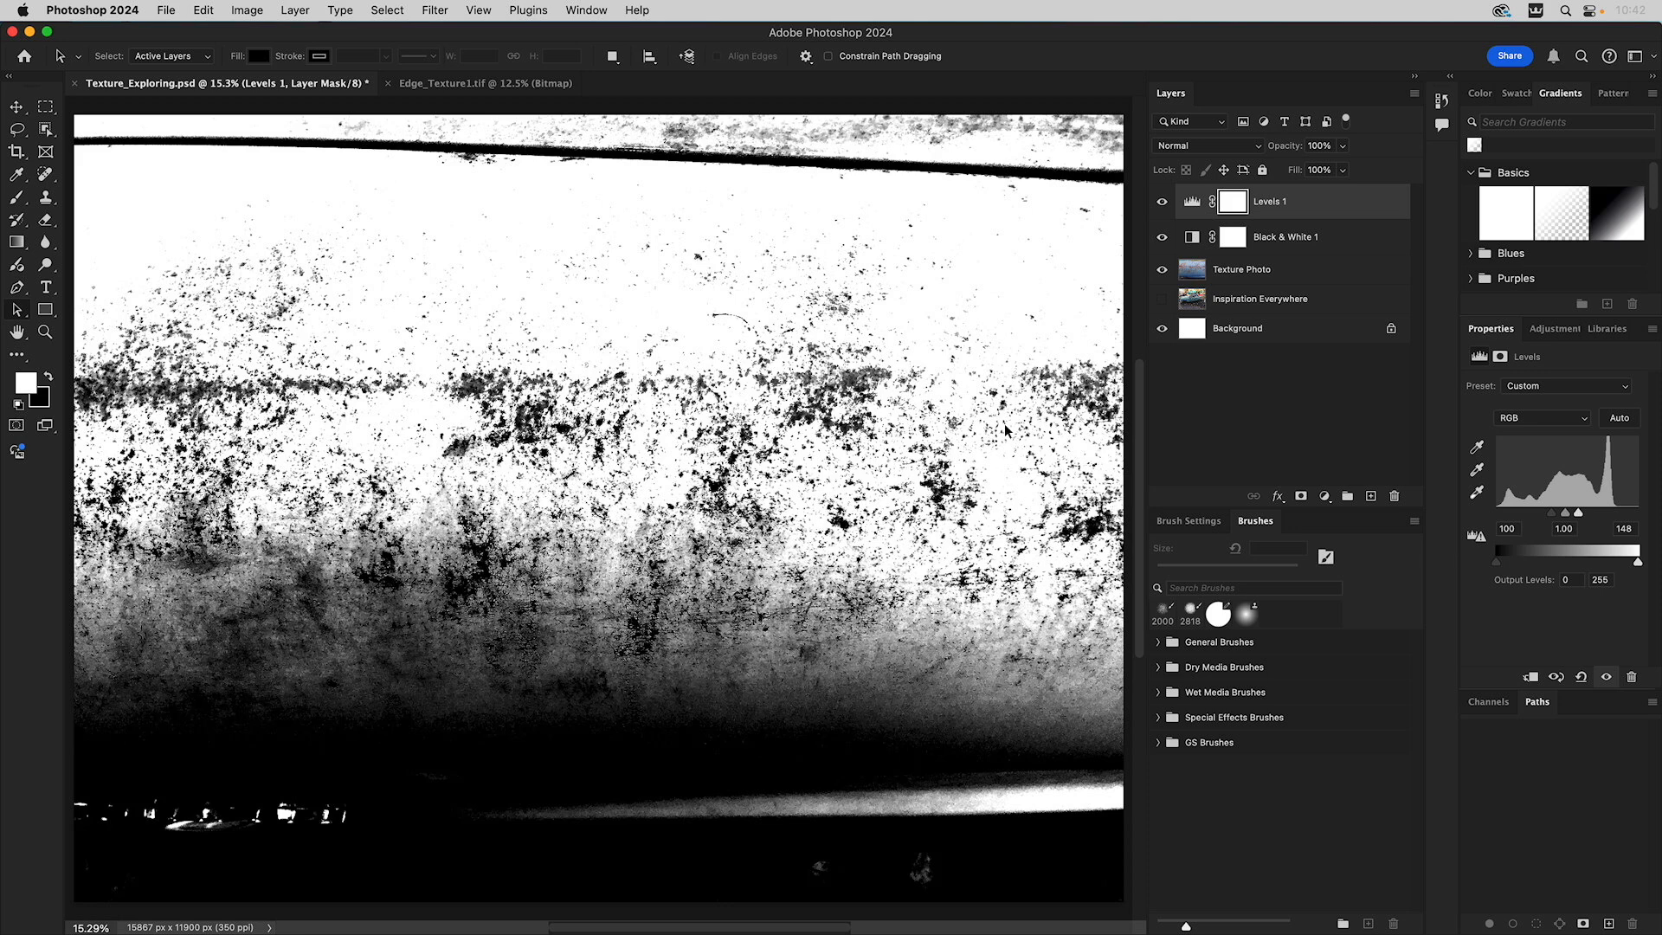
Step: Flatten the texture image into a single layer, discarding the hidden layers
left_click(1417, 98)
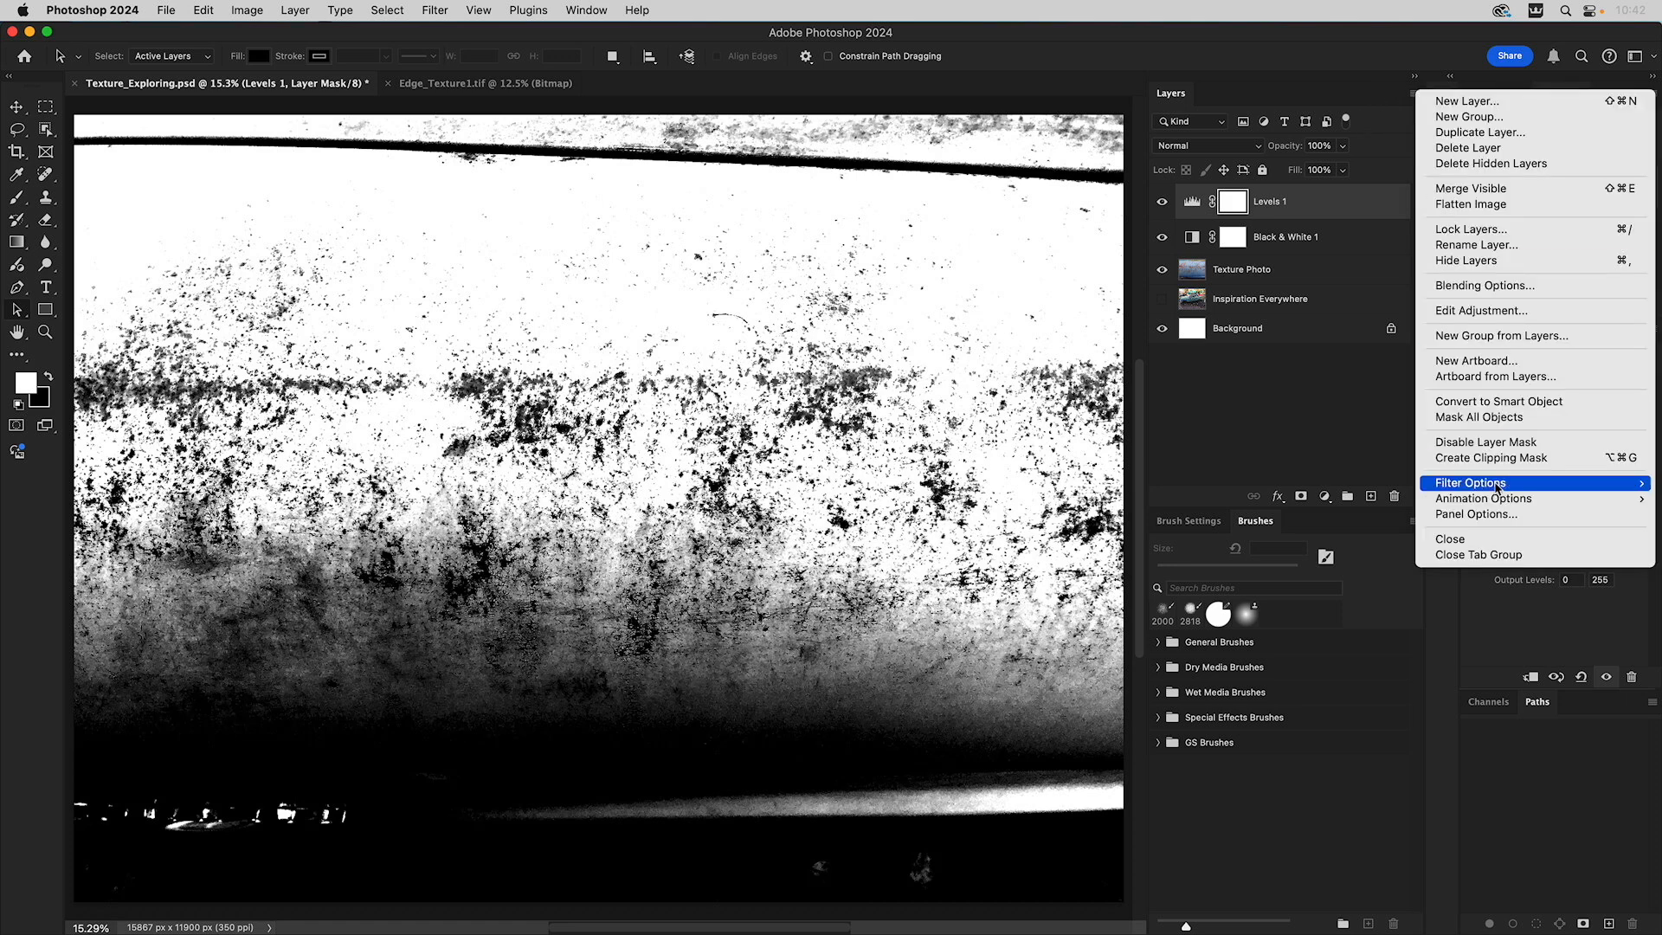
mouse_move(1463, 498)
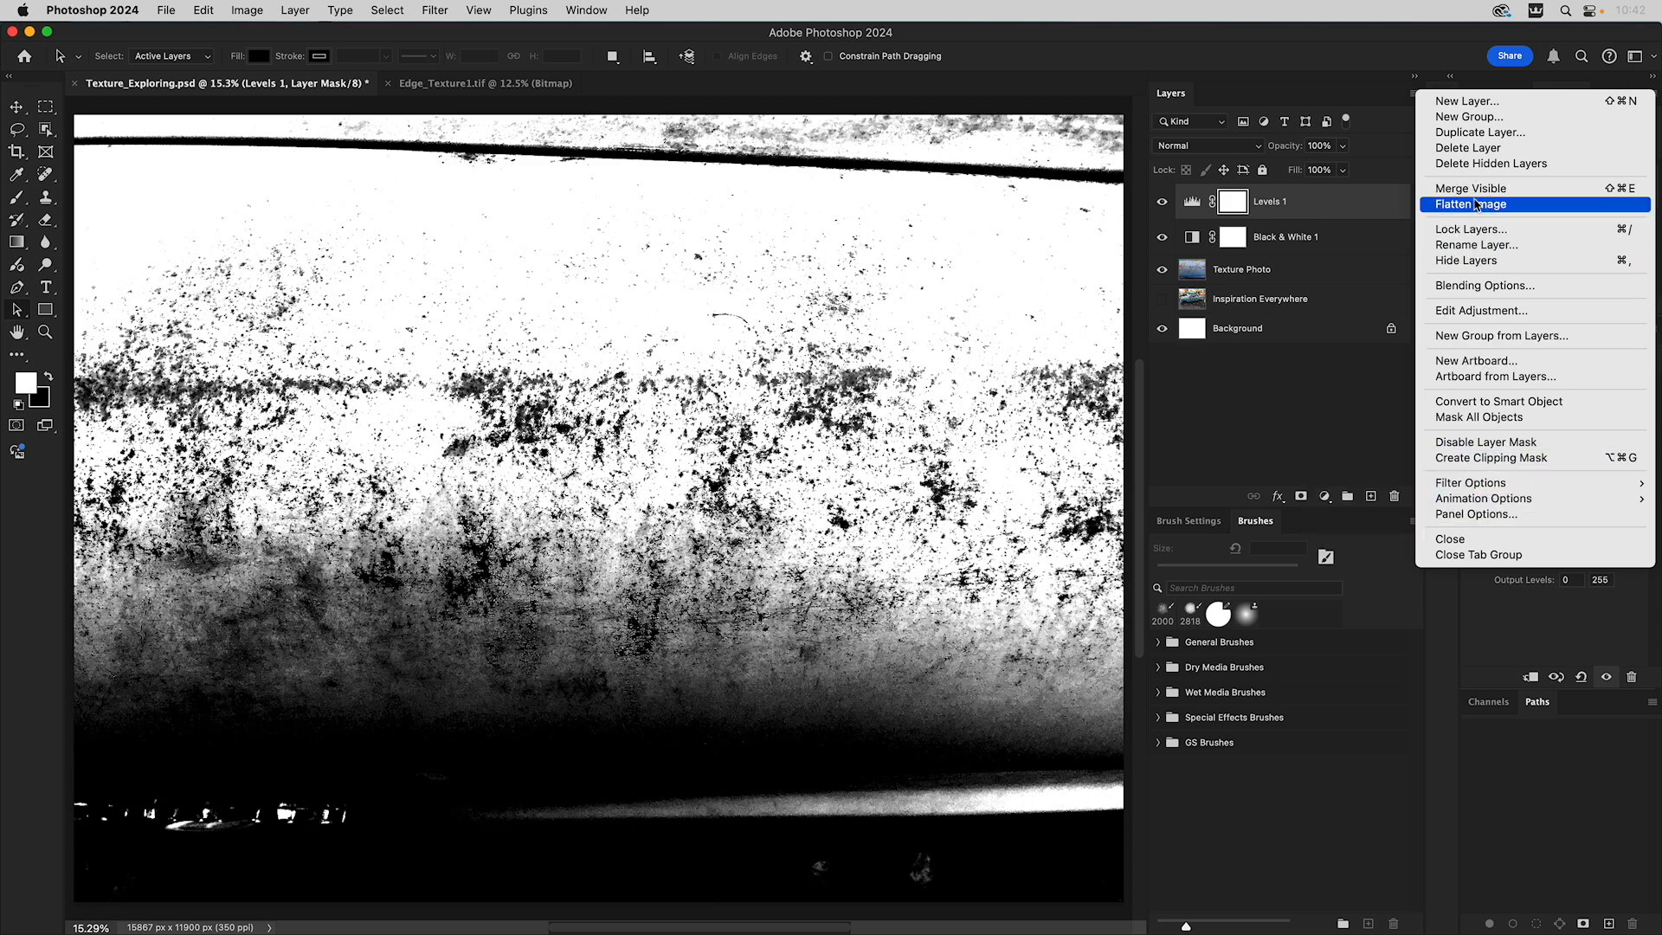
left_click(1109, 317)
left_click(871, 322)
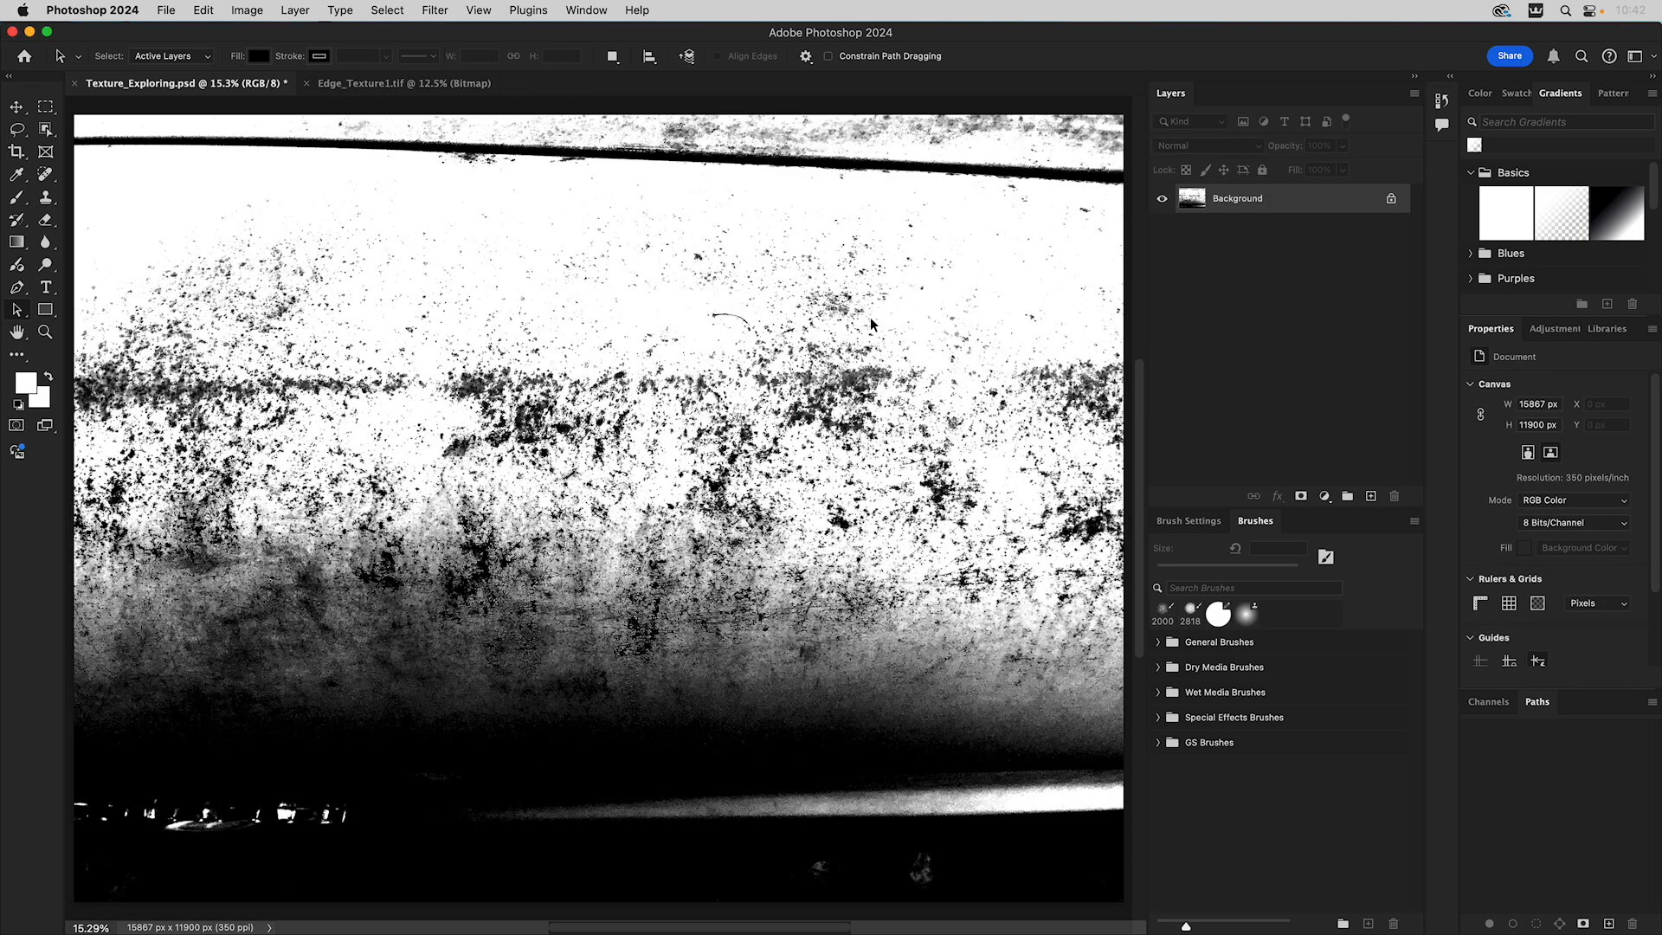
Step: Convert the flattened image's color mode to Grayscale
left_click(246, 9)
mouse_move(260, 34)
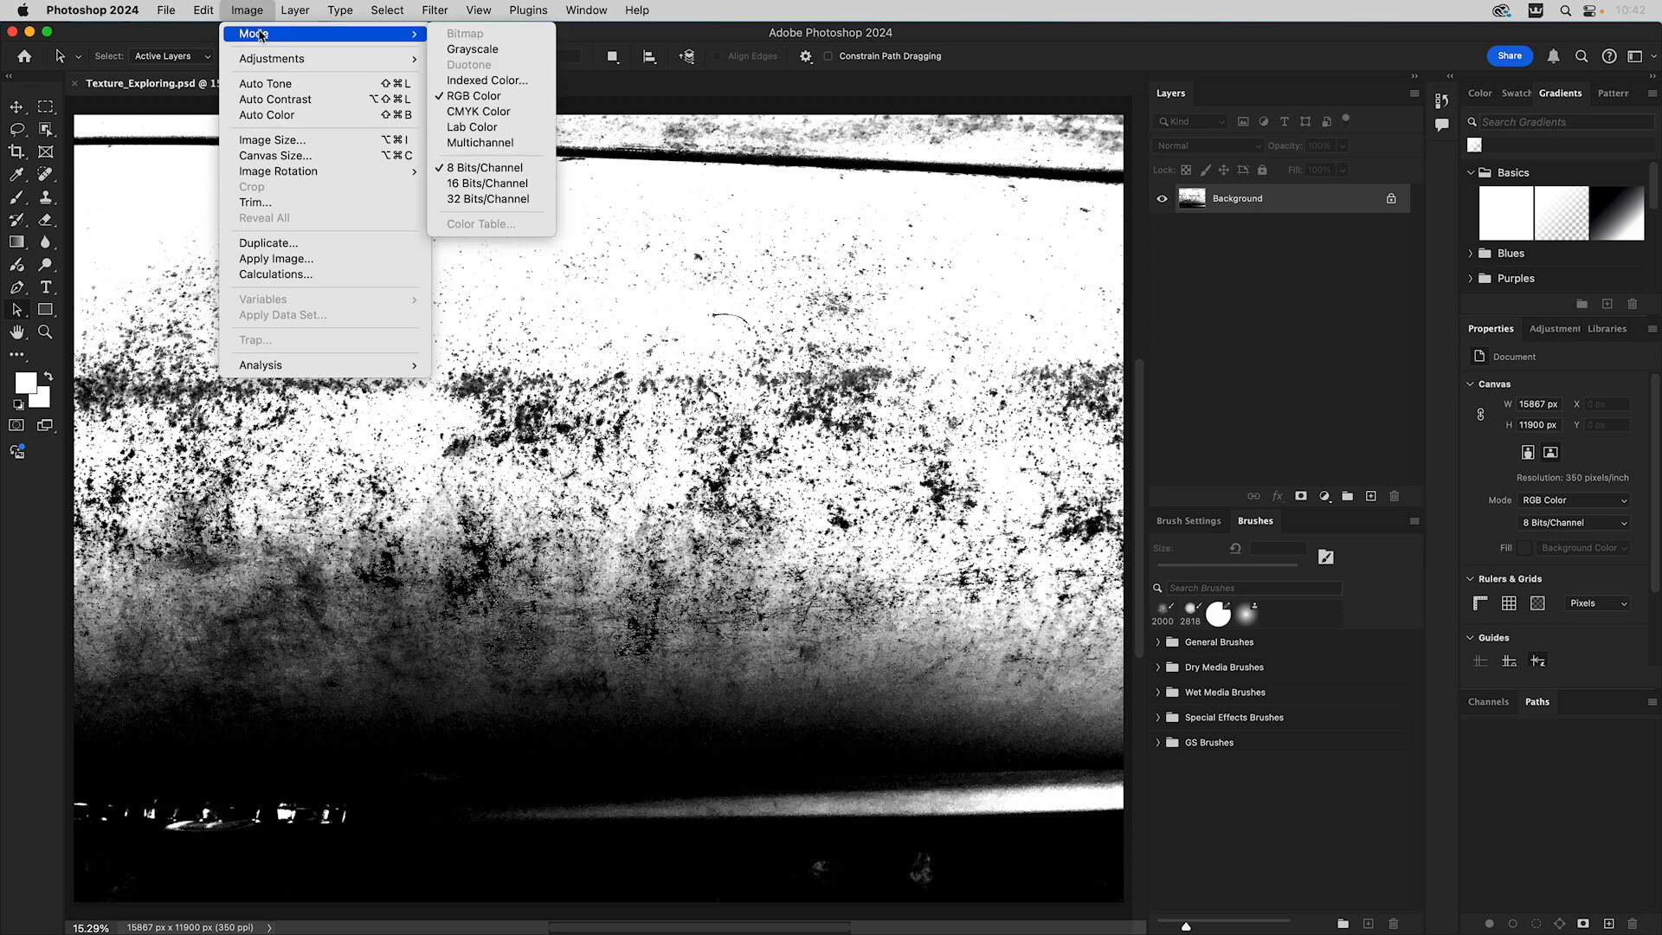
left_click(462, 49)
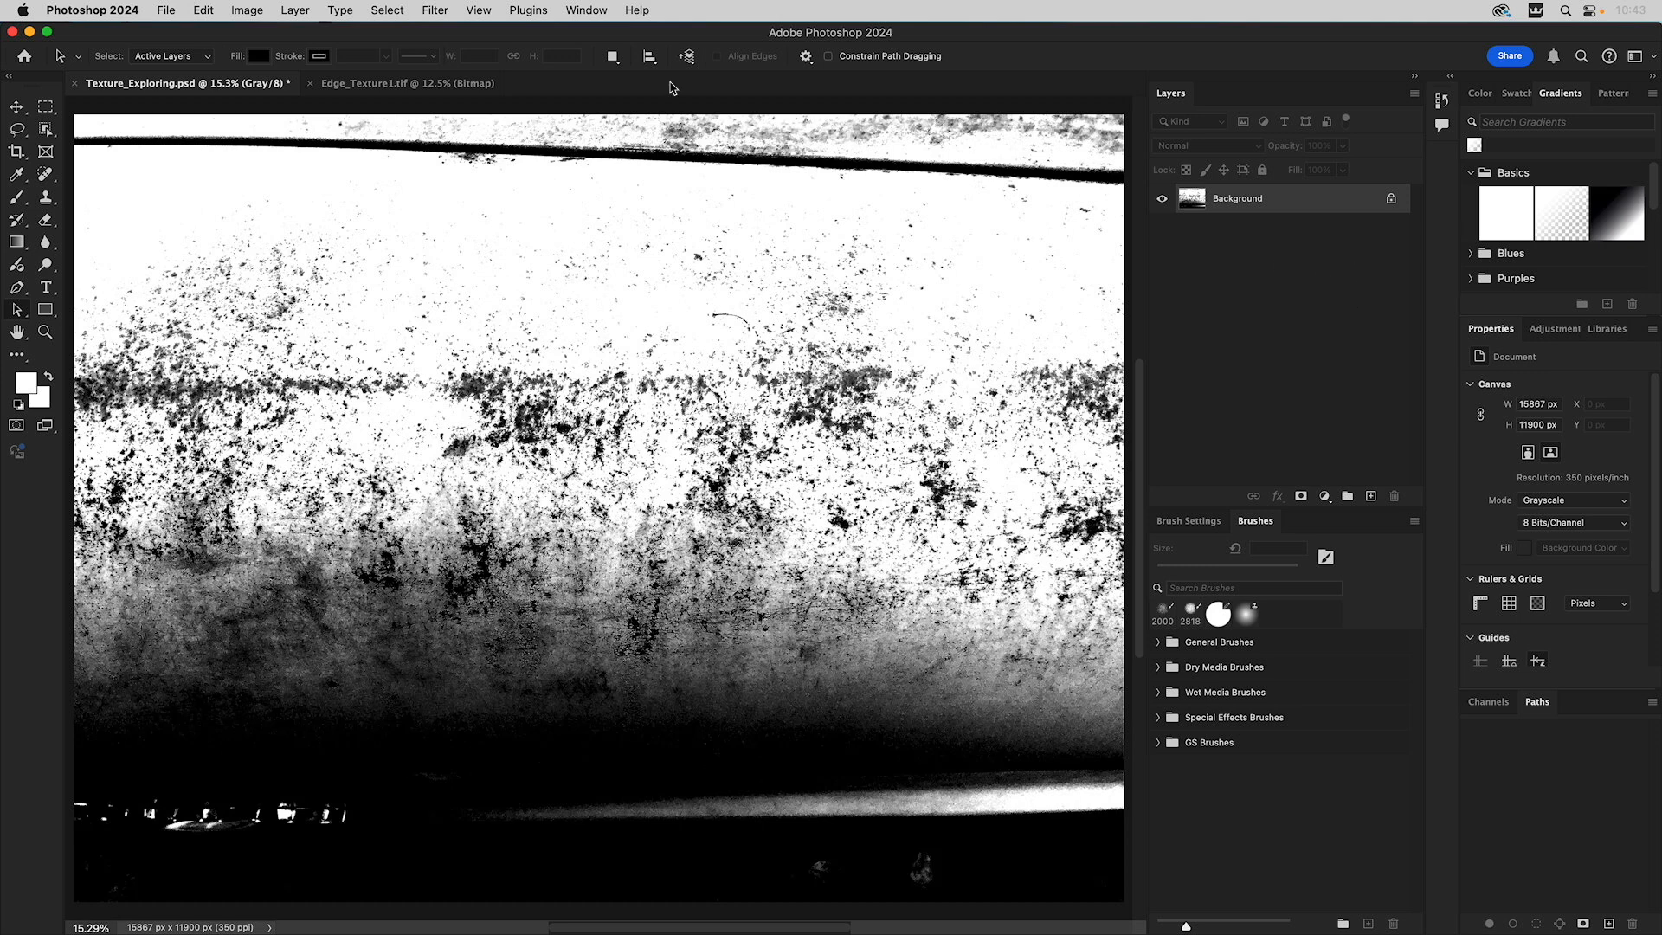
Step: Apply a Levels adjustment to the grayscale image with input black 40, midtone 1.71 and white 86
left_click(248, 10)
mouse_move(259, 57)
left_click(466, 74)
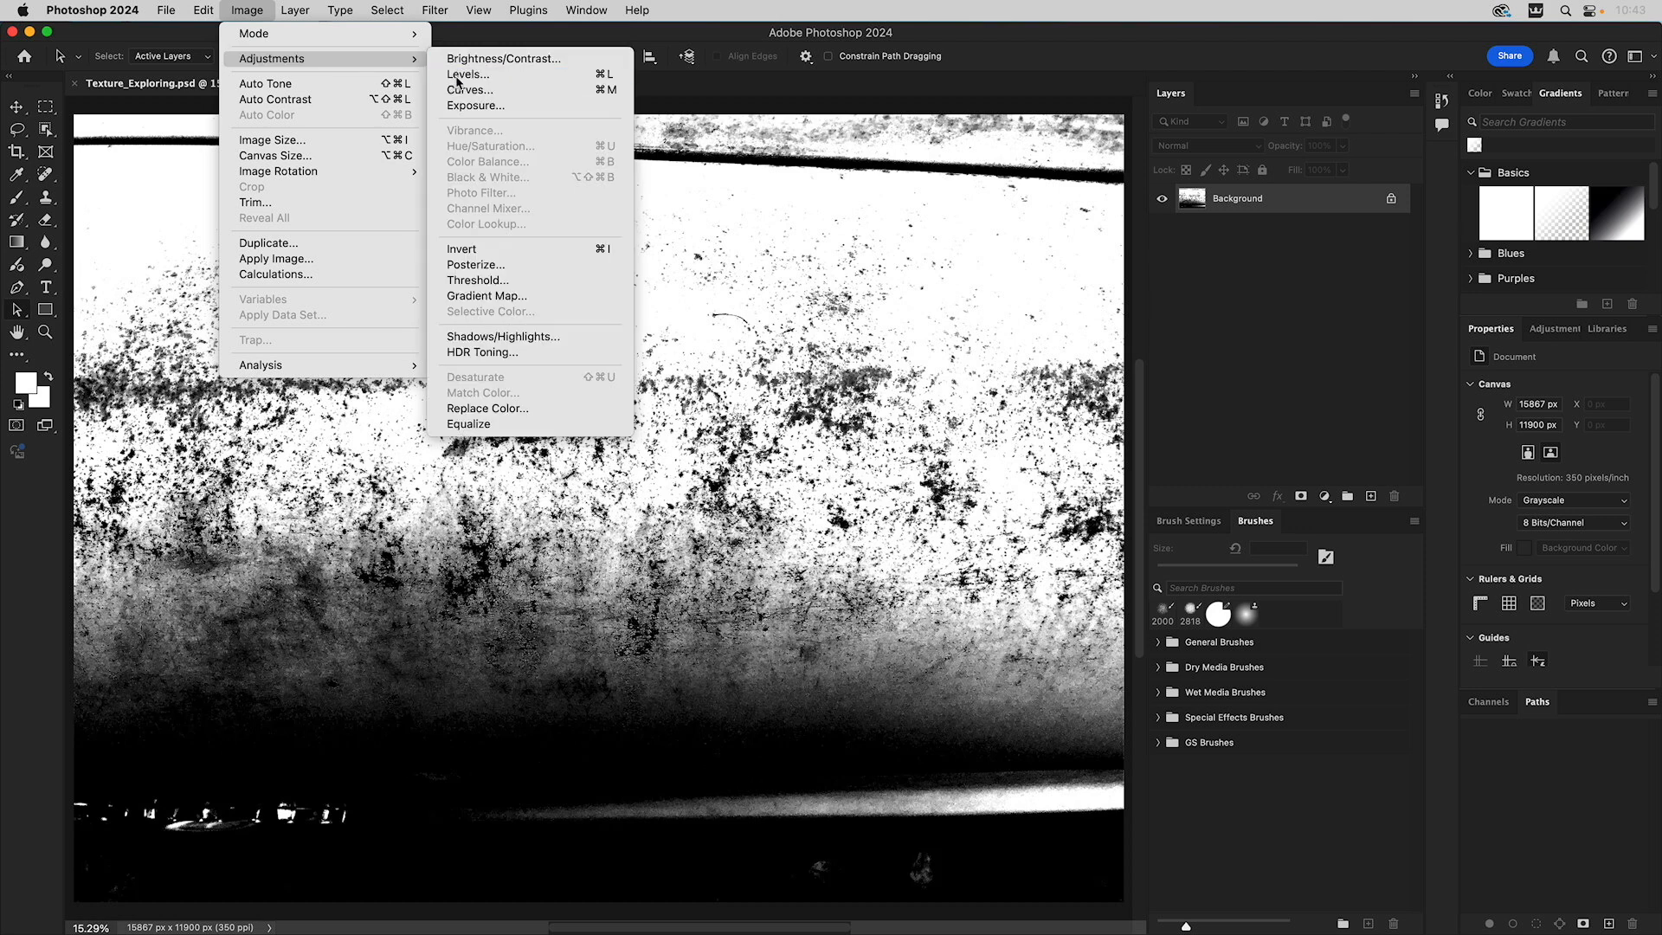
left_click_drag(897, 414, 715, 413)
left_click_drag(823, 415, 750, 414)
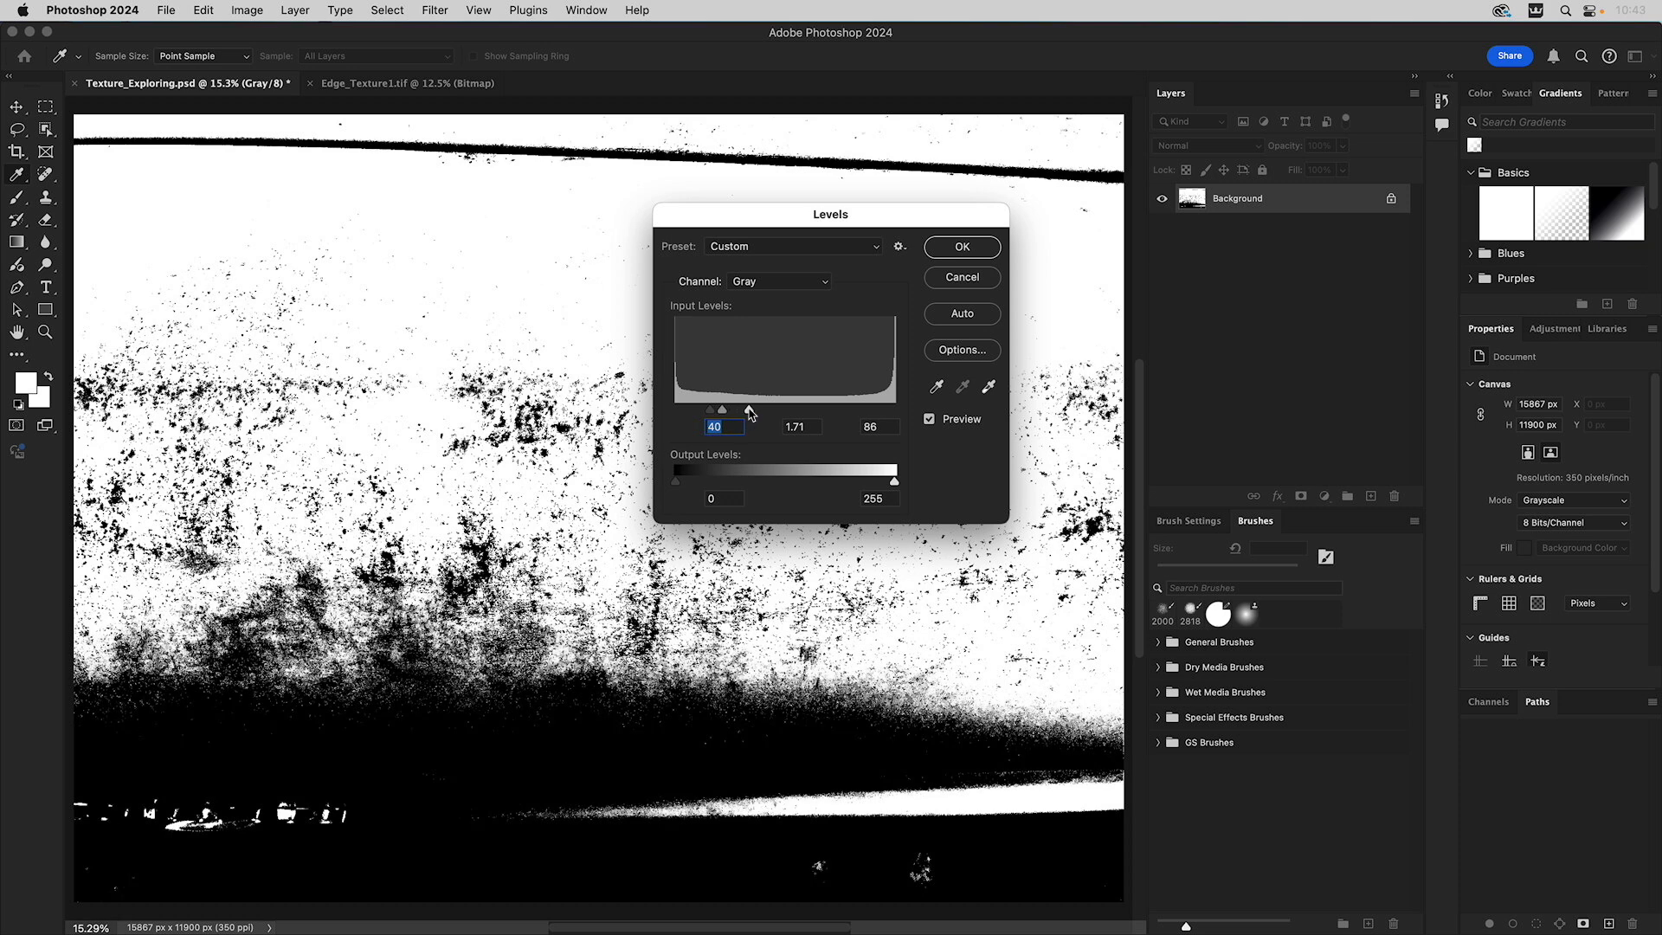
left_click(963, 248)
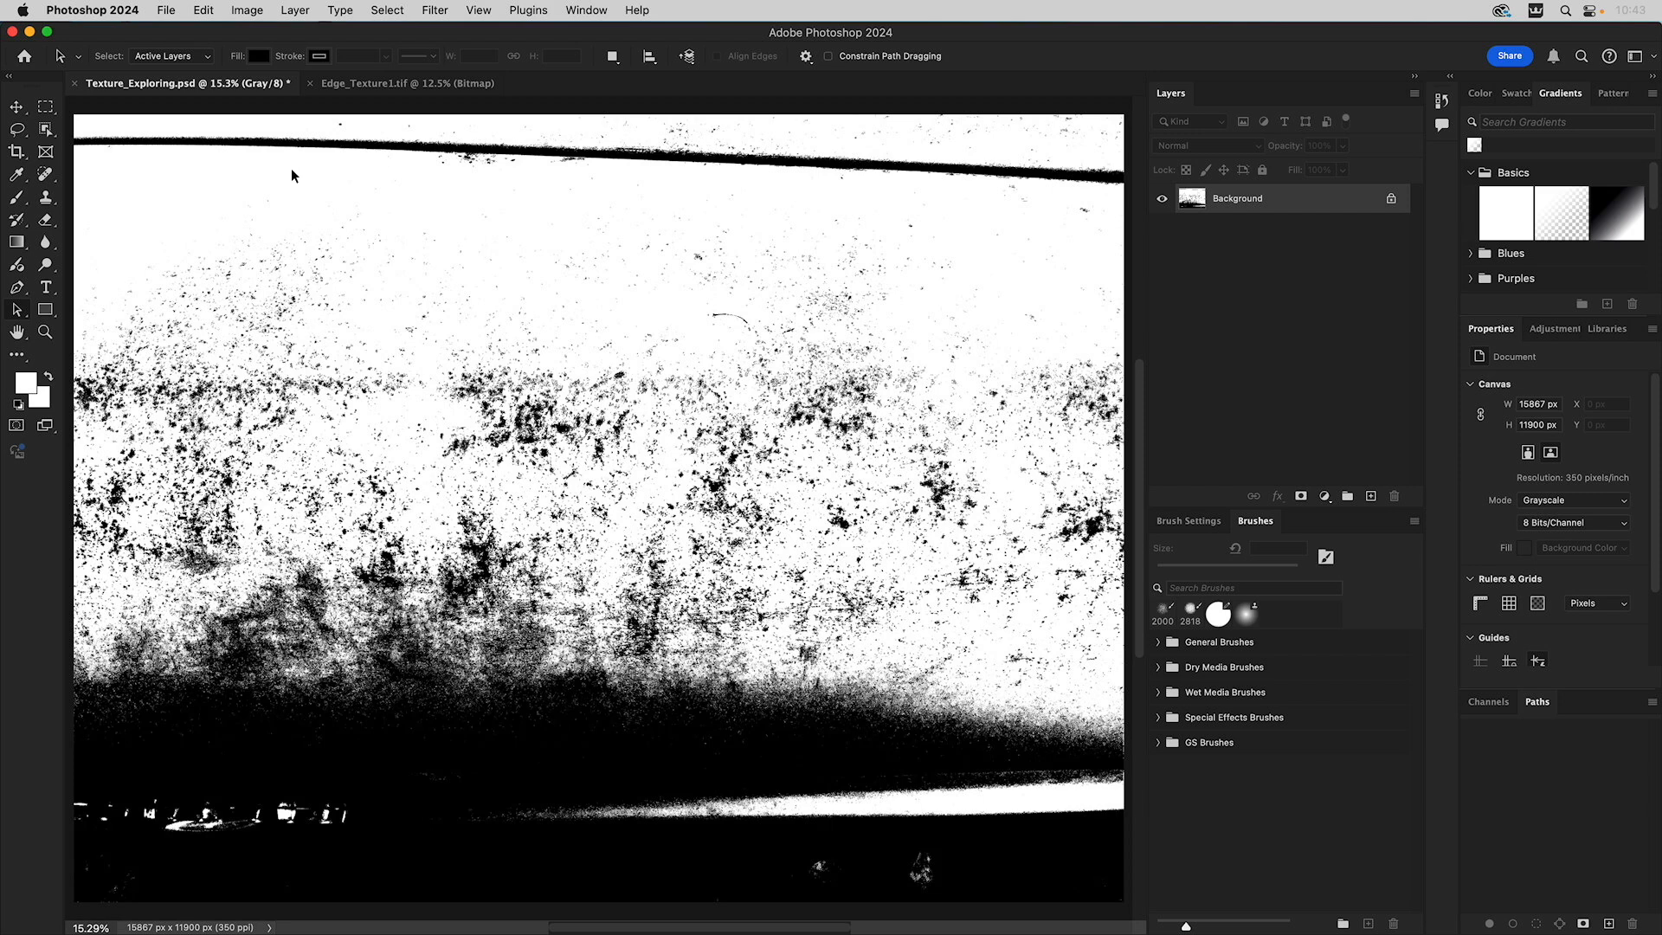
Step: Paint out the dark line along the image's upper edge in white with the Pencil tool at 444 px
right_click(25, 203)
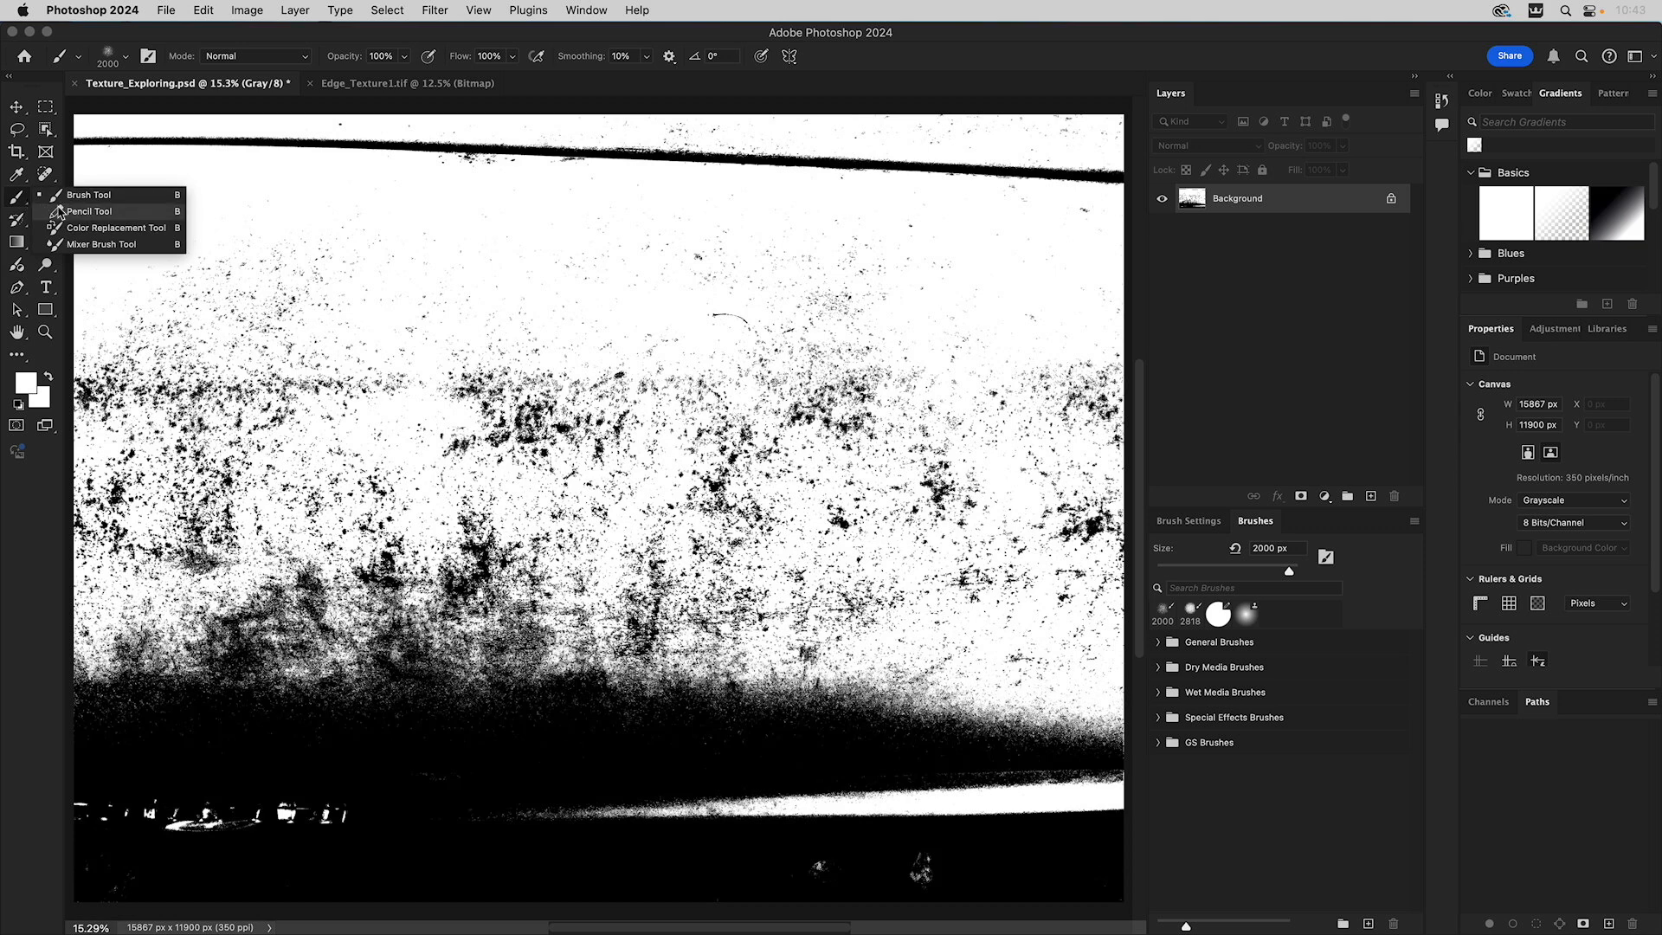
left_click(65, 212)
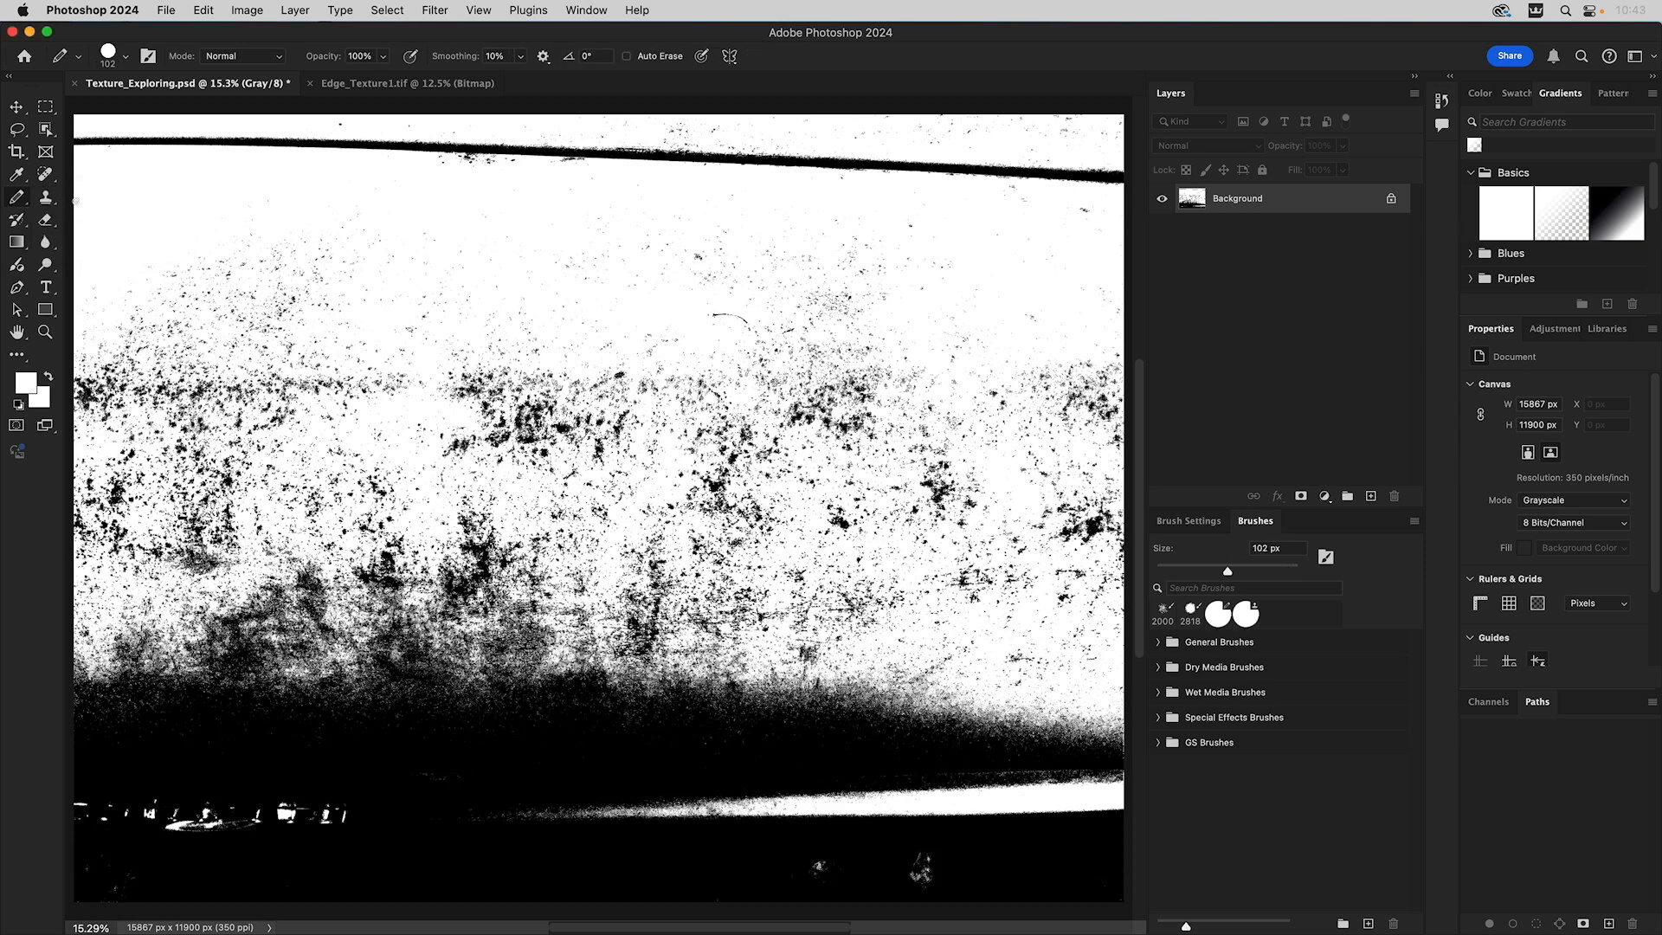
left_click(127, 59)
left_click(196, 111)
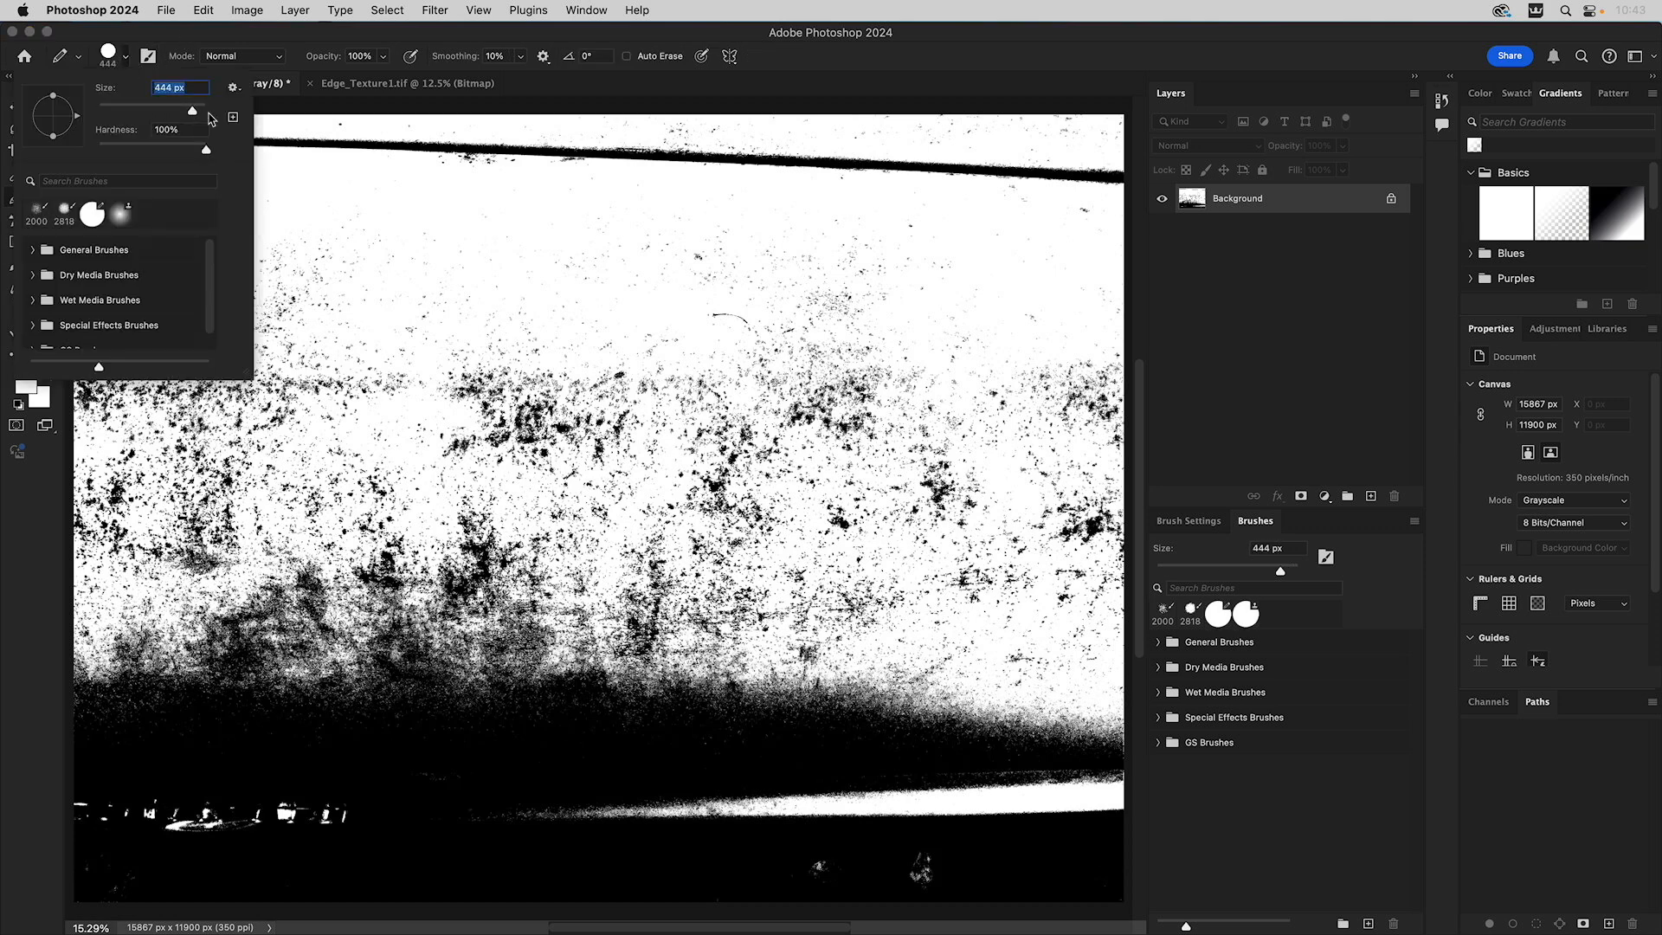
left_click(306, 179)
mouse_move(113, 152)
left_mouse_down()
mouse_move(380, 147)
mouse_move(239, 122)
mouse_move(537, 148)
mouse_move(410, 157)
mouse_move(740, 152)
mouse_move(559, 137)
mouse_move(767, 151)
mouse_move(619, 119)
mouse_move(801, 163)
mouse_move(789, 152)
mouse_move(1113, 174)
left_mouse_up()
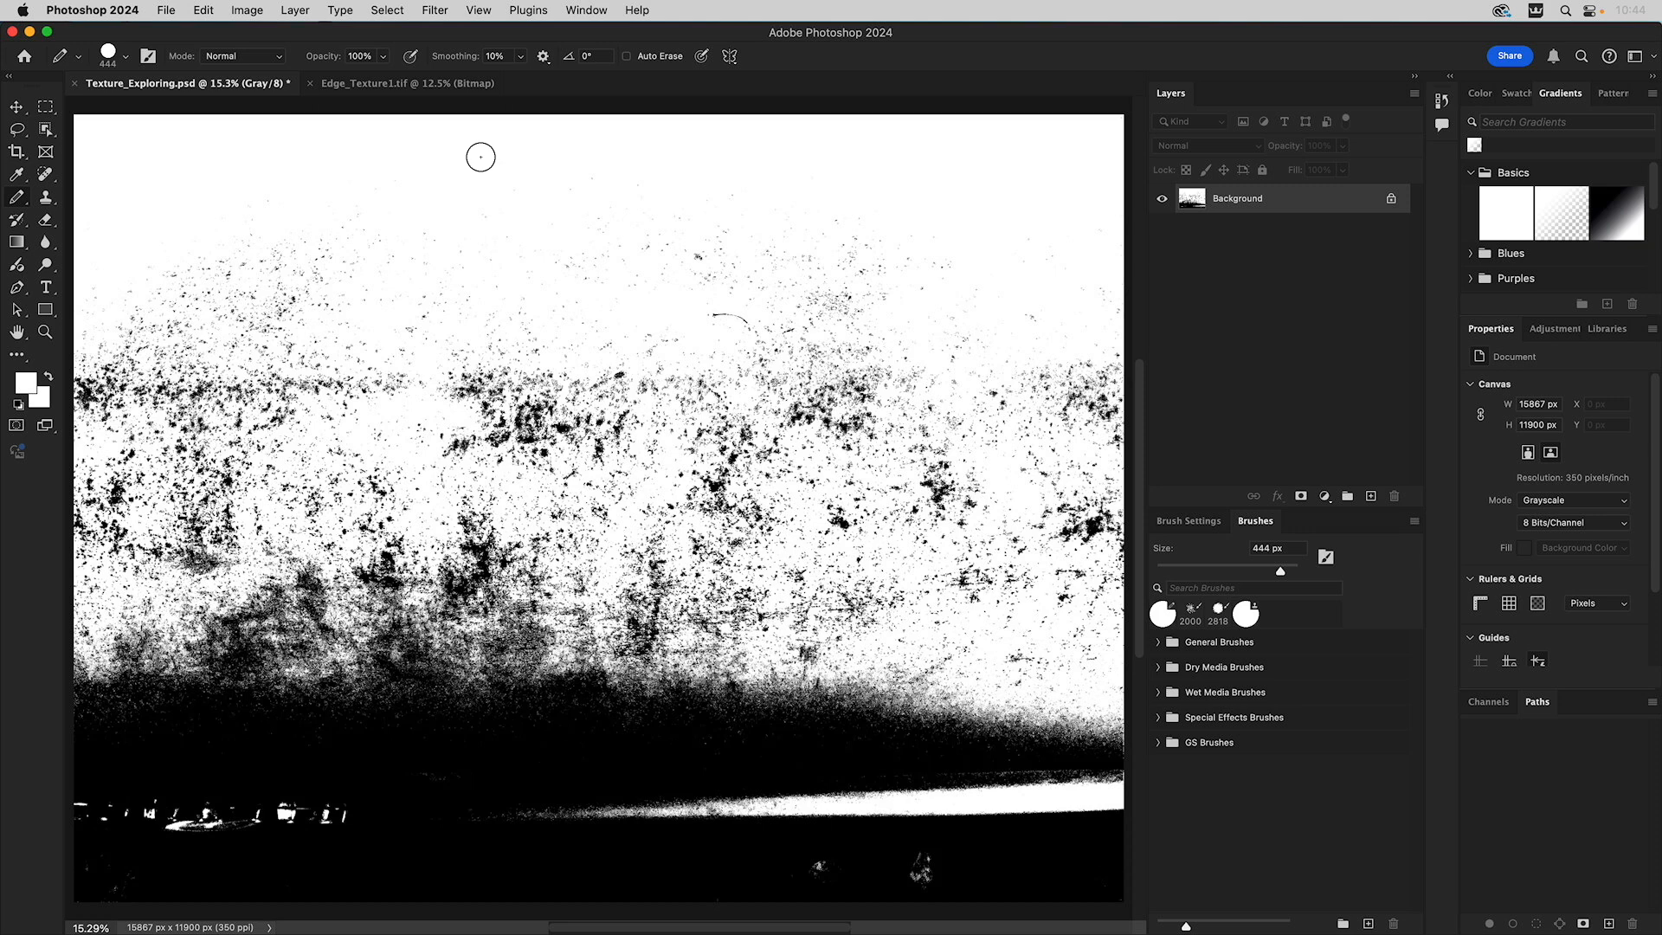
Step: Switch to Edge_Texture1.tif and examine the bitmap grain where black fades into white up close
left_click(374, 84)
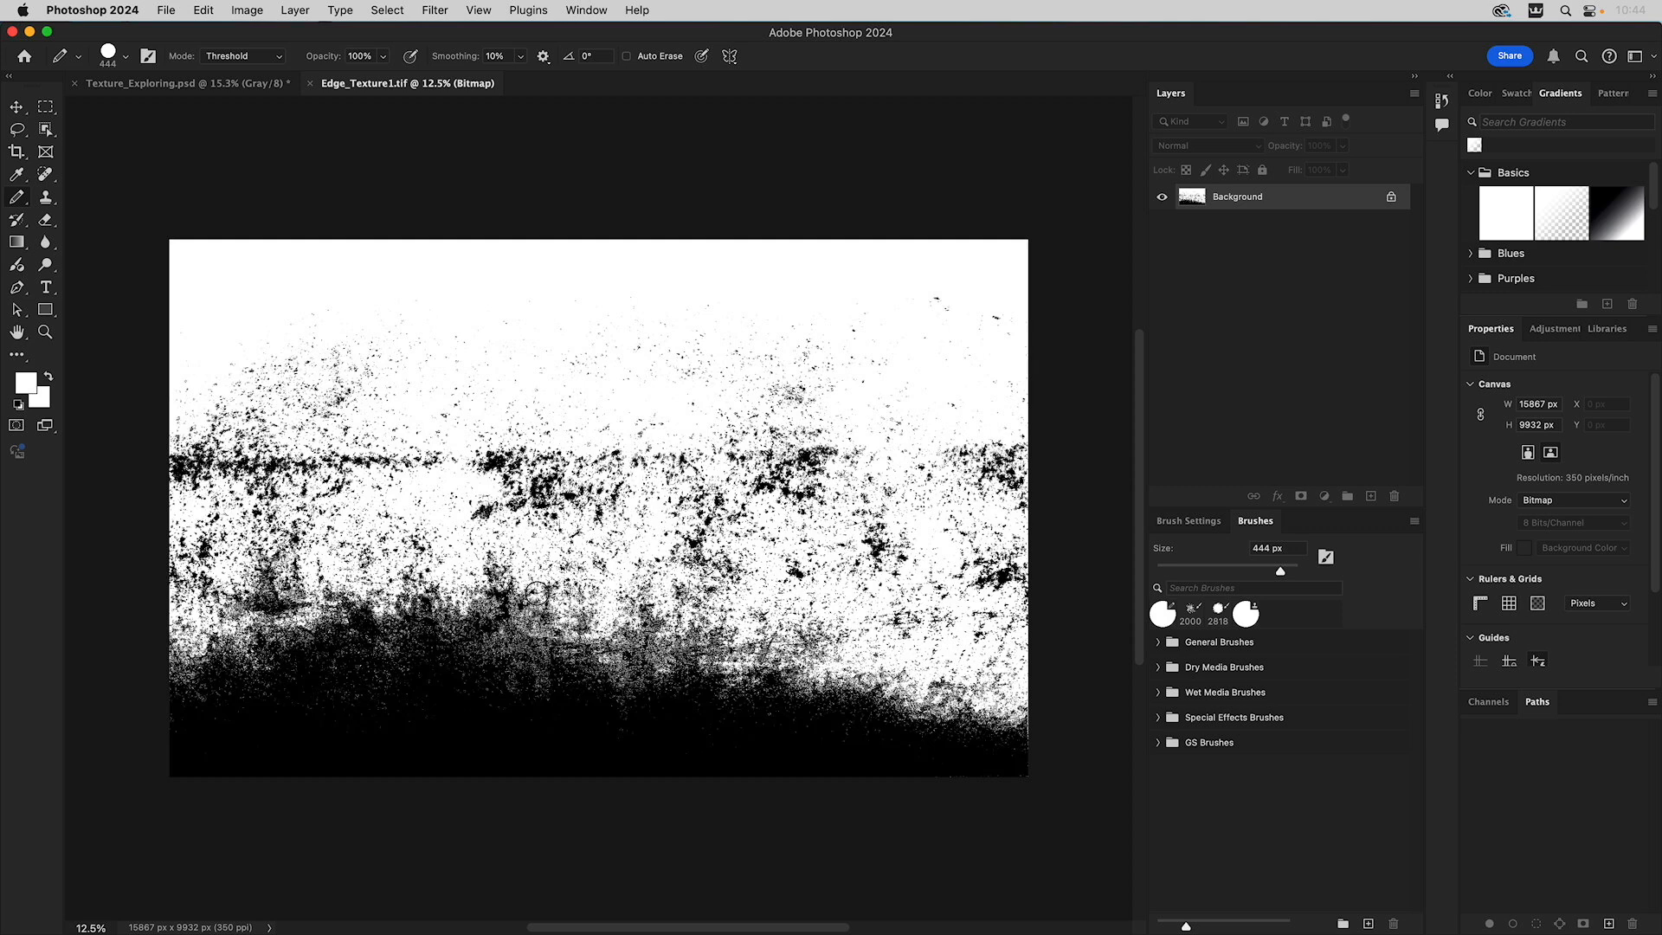
left_click(44, 333)
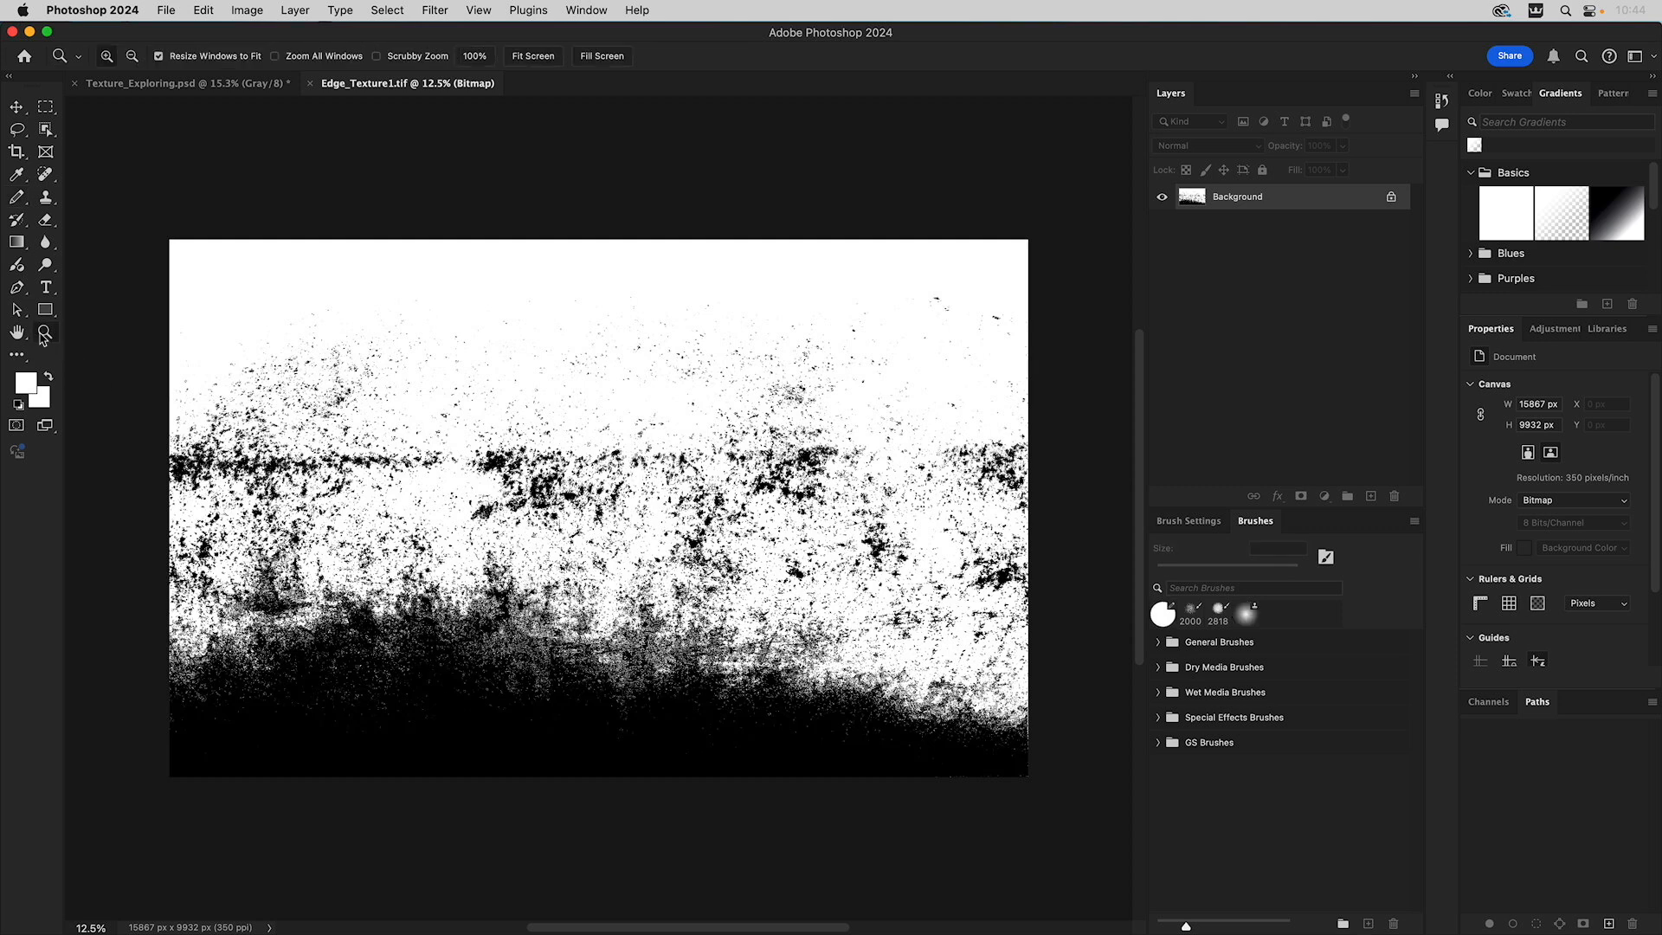
left_click_drag(430, 620, 573, 697)
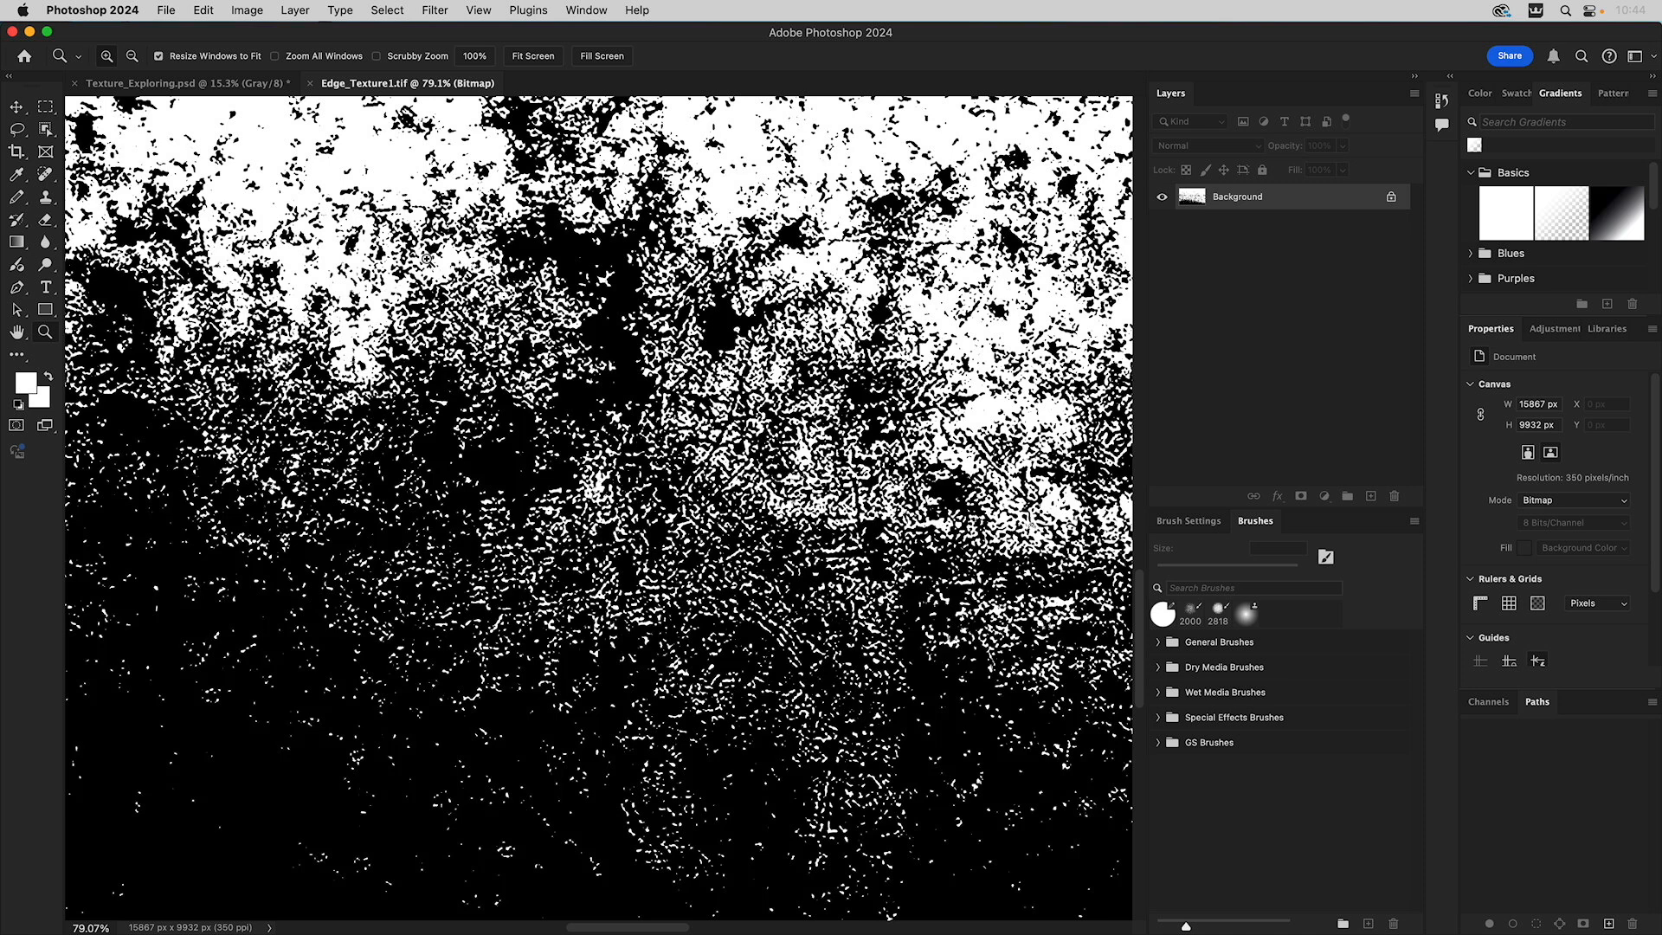
left_click_drag(359, 178, 586, 415)
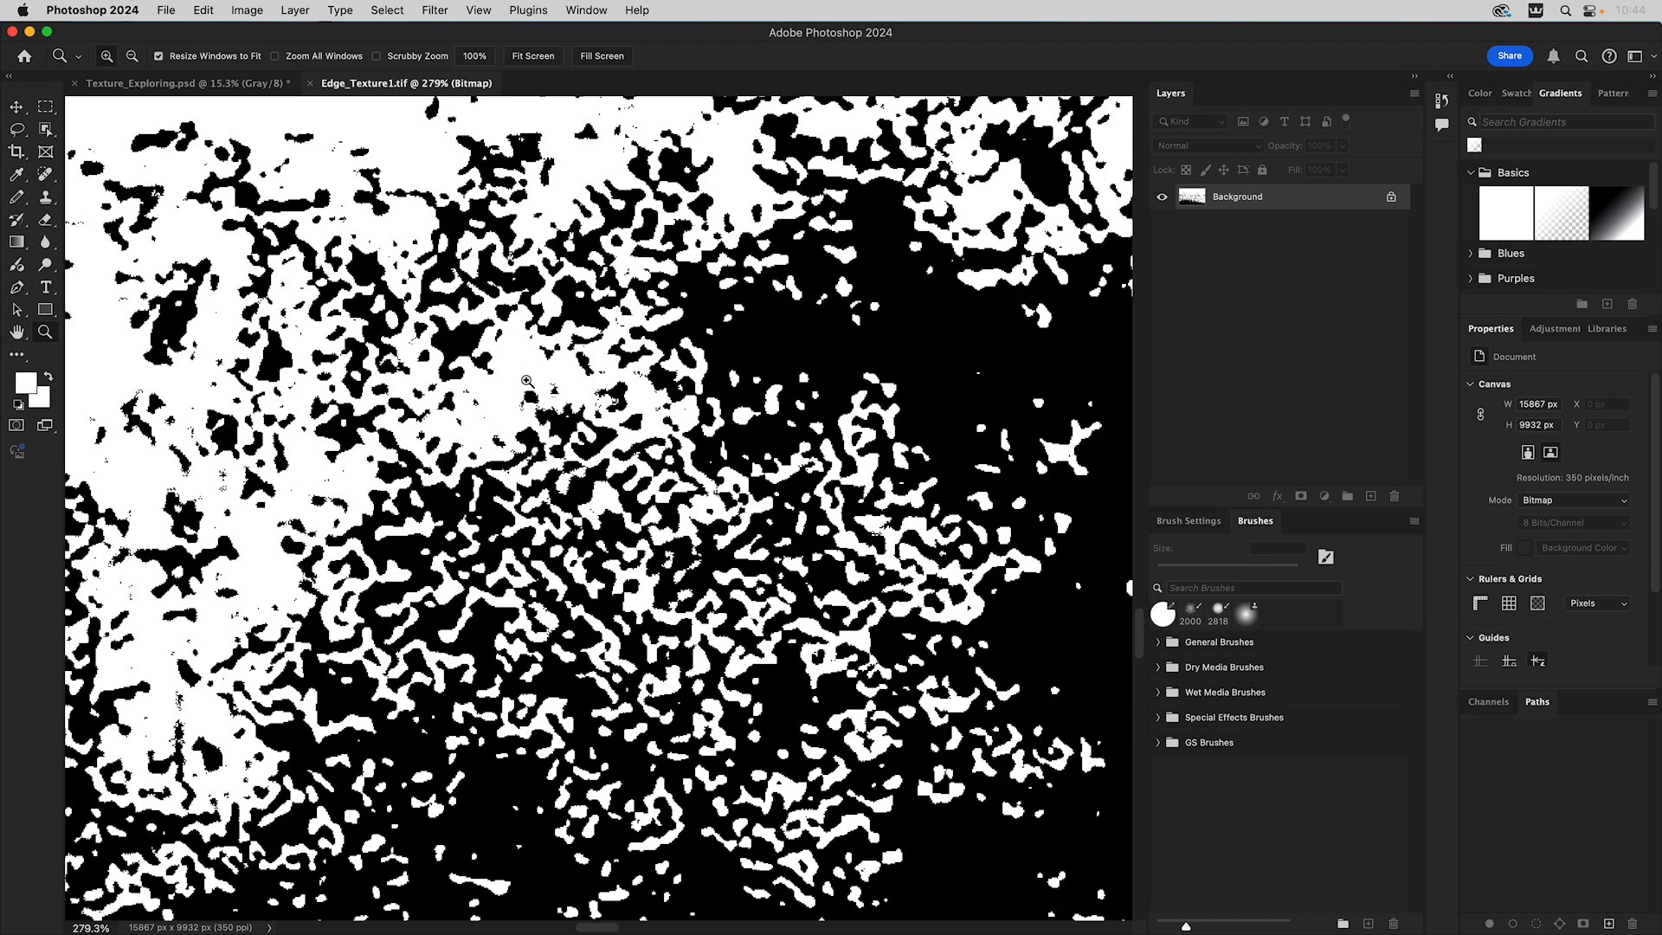
double_click(16, 333)
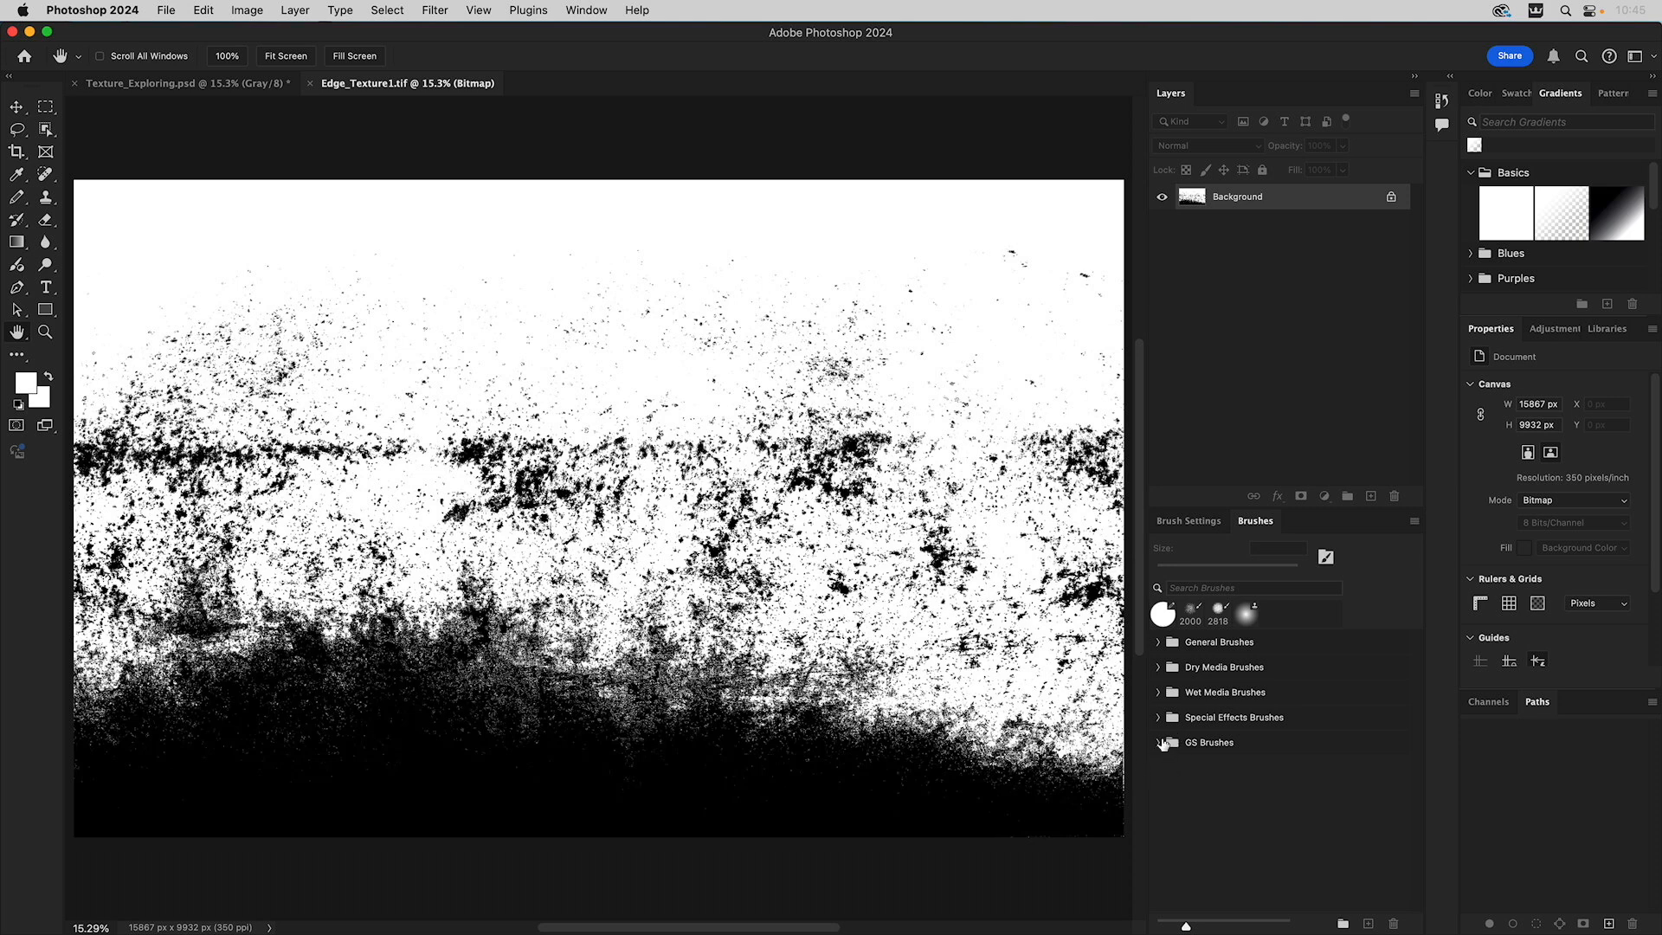
Step: Paint white over the solid black lower area with Dark_Scatter_Brush (Settings) at 1760 px, leaving a scattered edge
left_click(1158, 743)
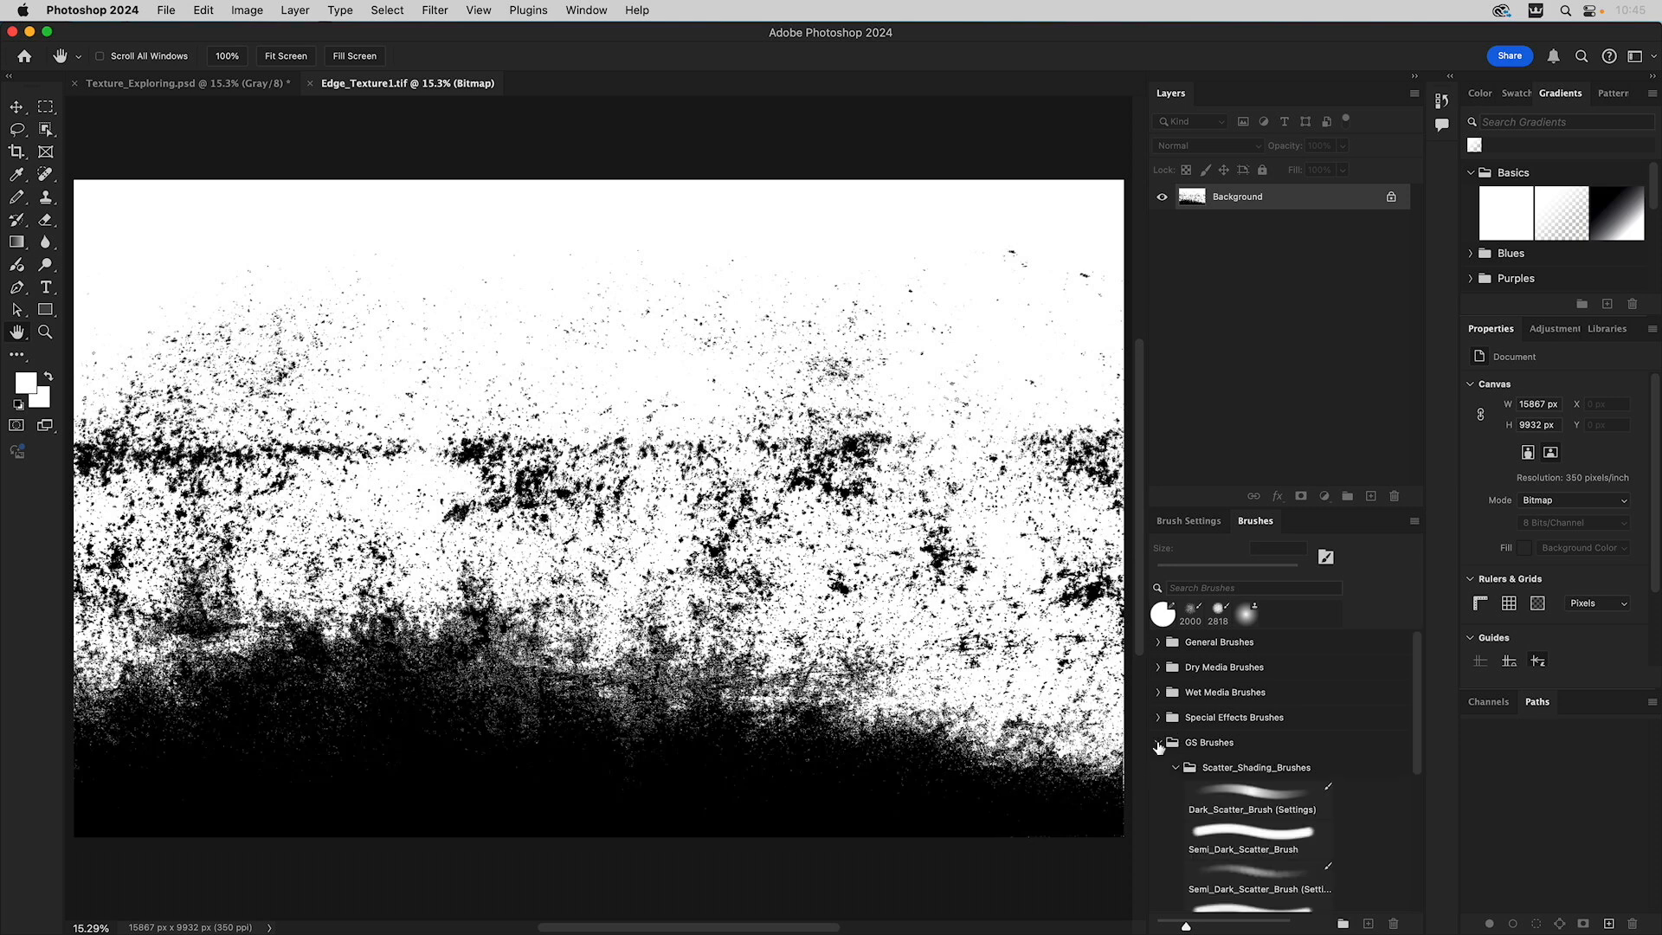
left_click(1258, 796)
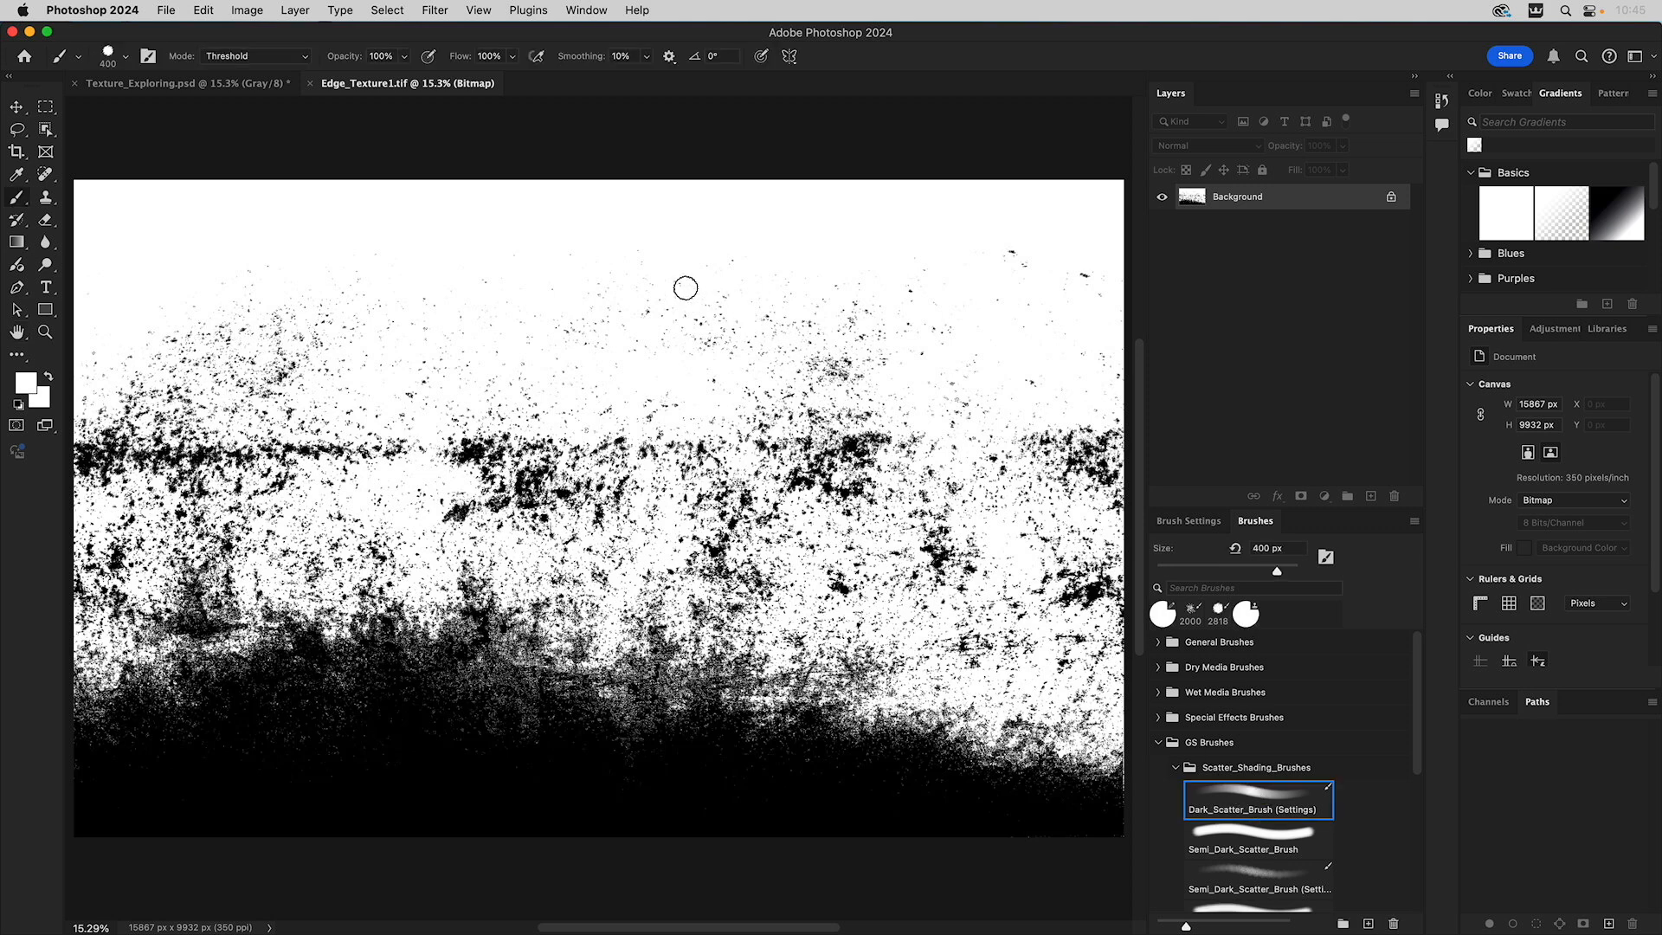
left_click(126, 58)
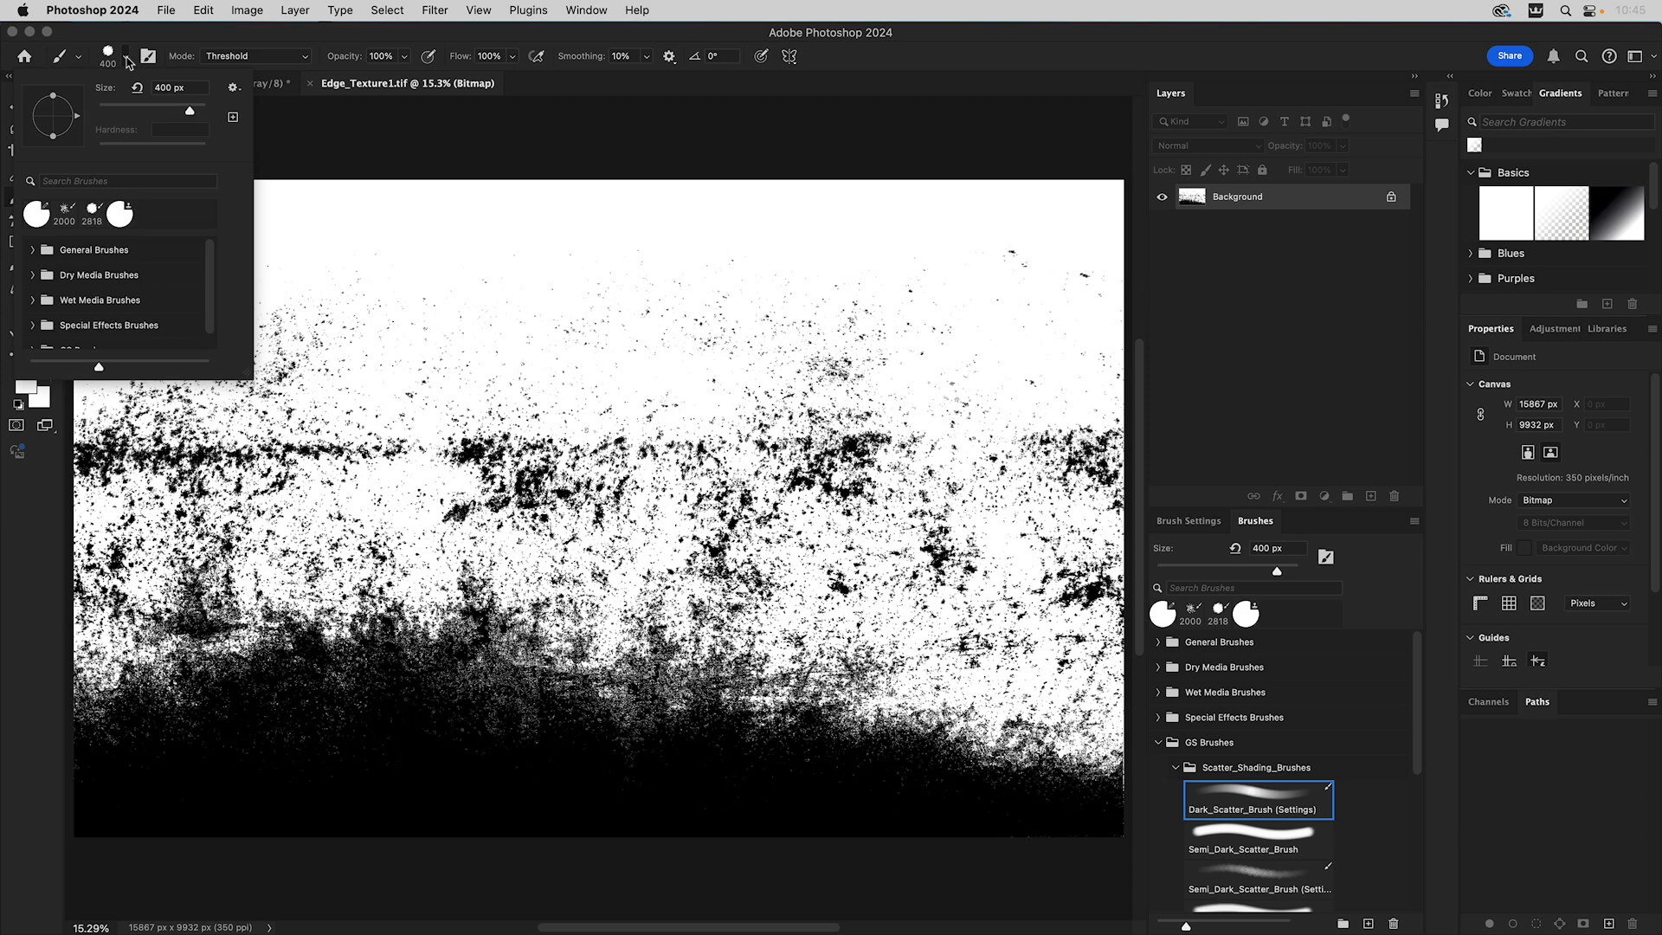
left_click_drag(190, 113, 200, 113)
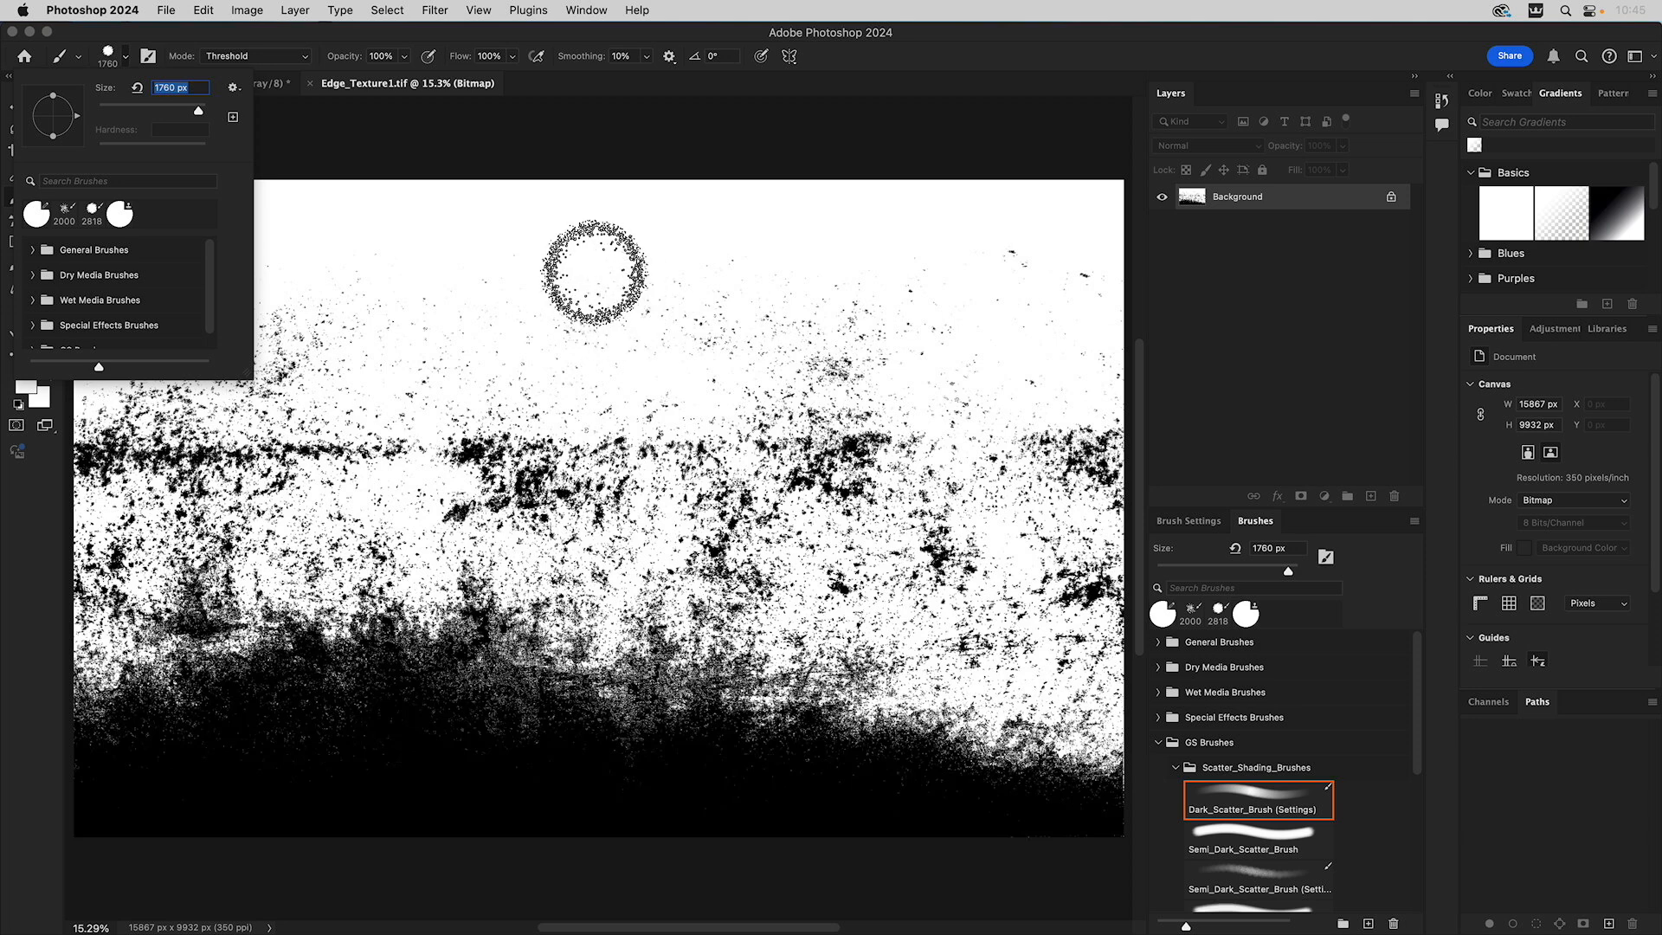
key("Return")
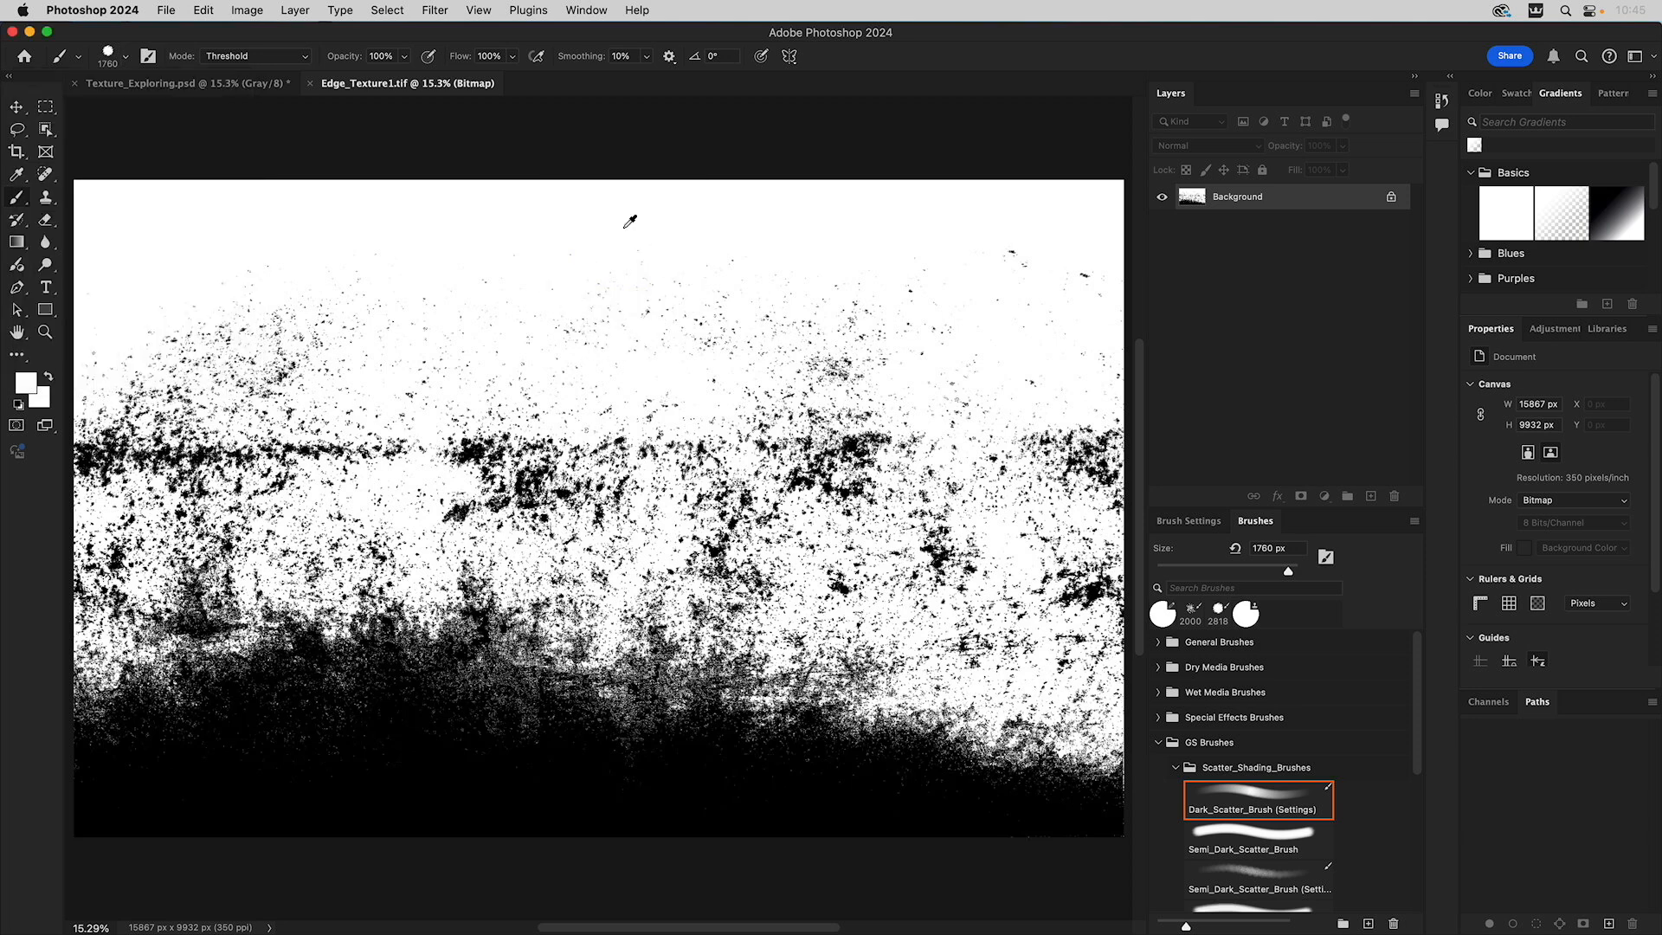
mouse_move(177, 655)
left_mouse_down()
mouse_move(215, 667)
mouse_move(1099, 666)
mouse_move(1027, 701)
mouse_move(758, 727)
mouse_move(507, 691)
mouse_move(38, 695)
mouse_move(560, 758)
mouse_move(203, 689)
mouse_move(830, 771)
mouse_move(759, 762)
mouse_move(1089, 756)
mouse_move(1028, 791)
mouse_move(1097, 813)
mouse_move(876, 826)
mouse_move(308, 794)
mouse_move(305, 812)
mouse_move(520, 822)
mouse_move(210, 752)
mouse_move(257, 773)
mouse_move(158, 856)
mouse_move(23, 818)
mouse_move(117, 766)
left_mouse_up()
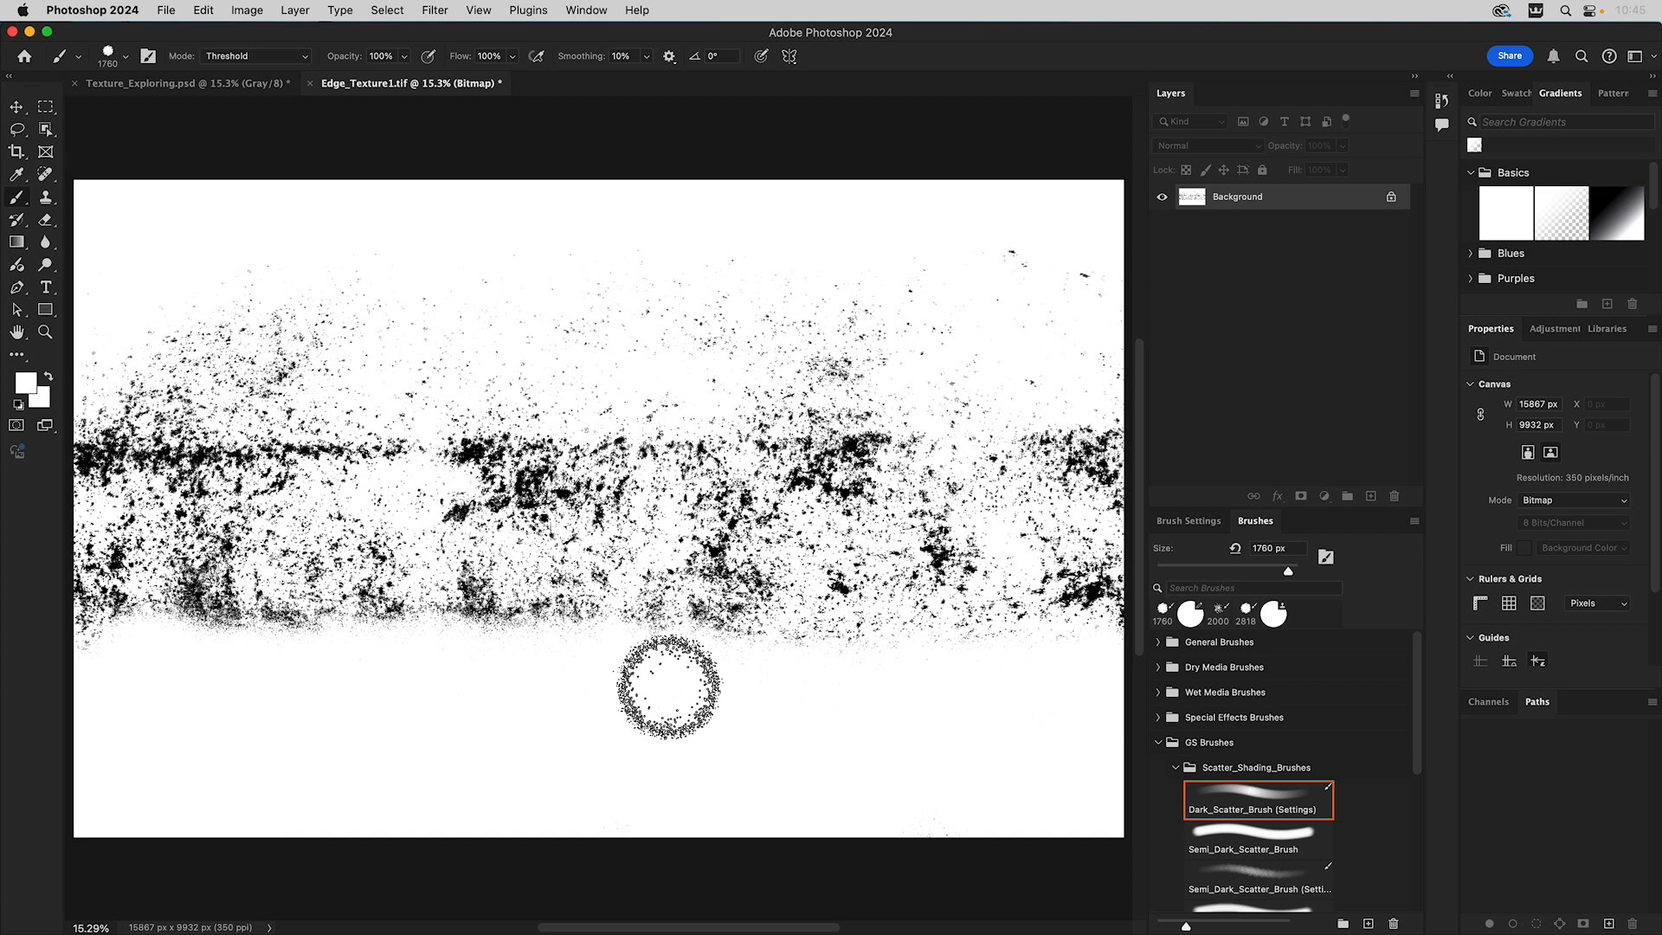
Step: Try Medium_Scatter_Brush (Settings) from the scatter shading brushes and switch to Dark_Scatter_Brush
scroll(1292, 859, "down", 5)
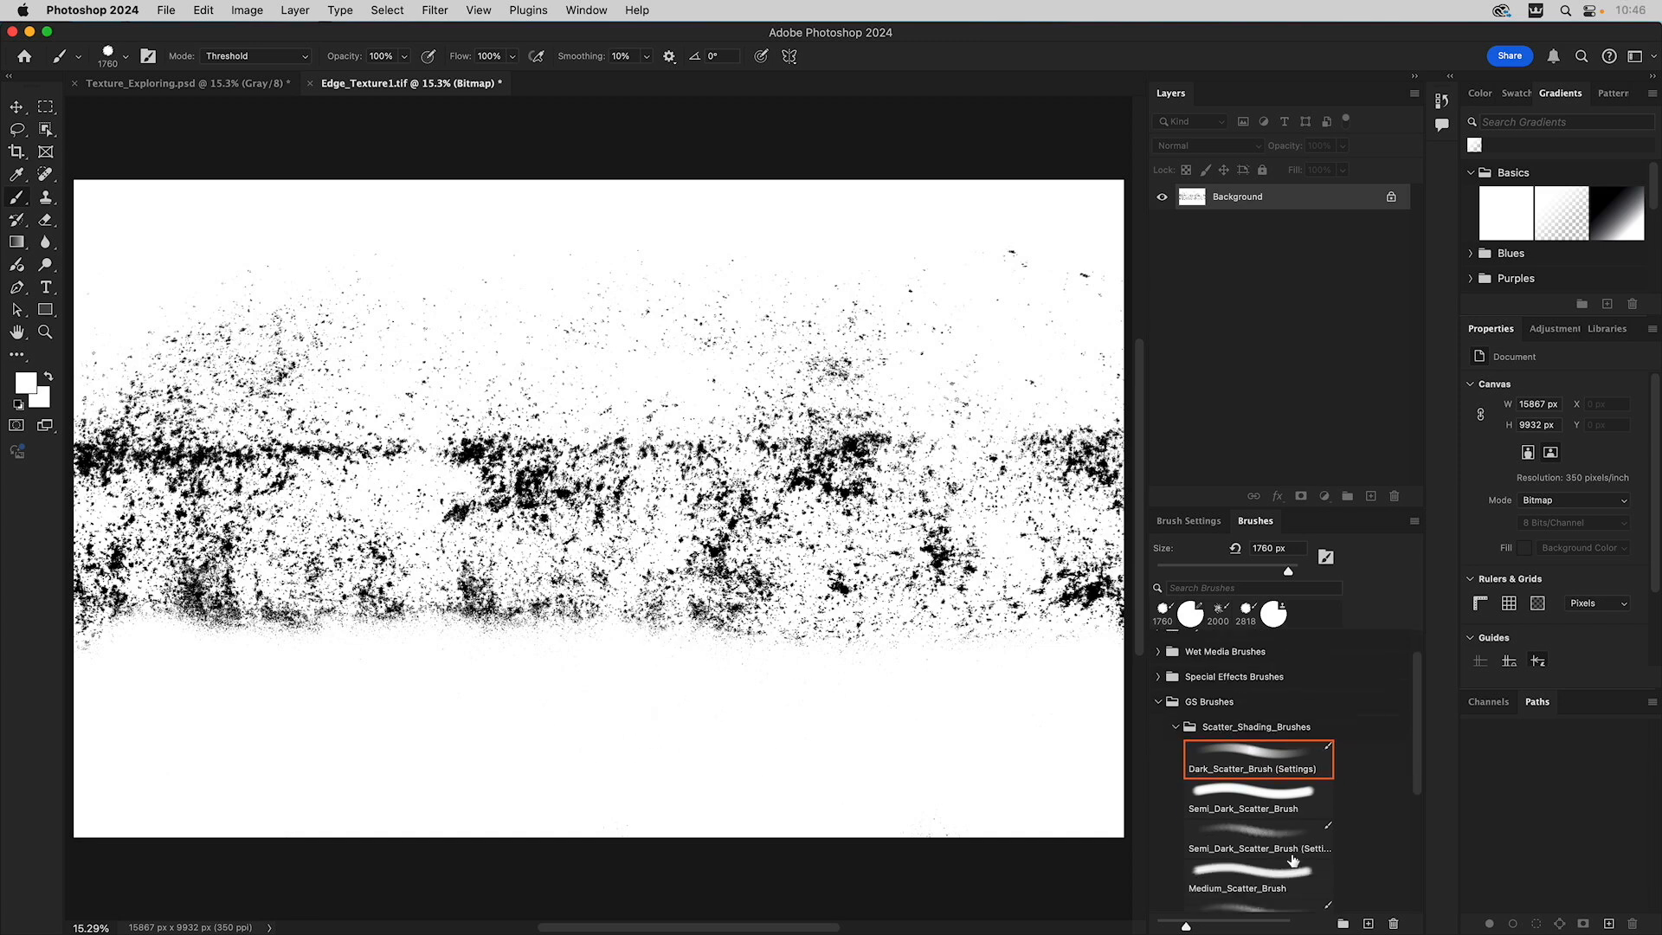
scroll(1293, 859, "down", 4)
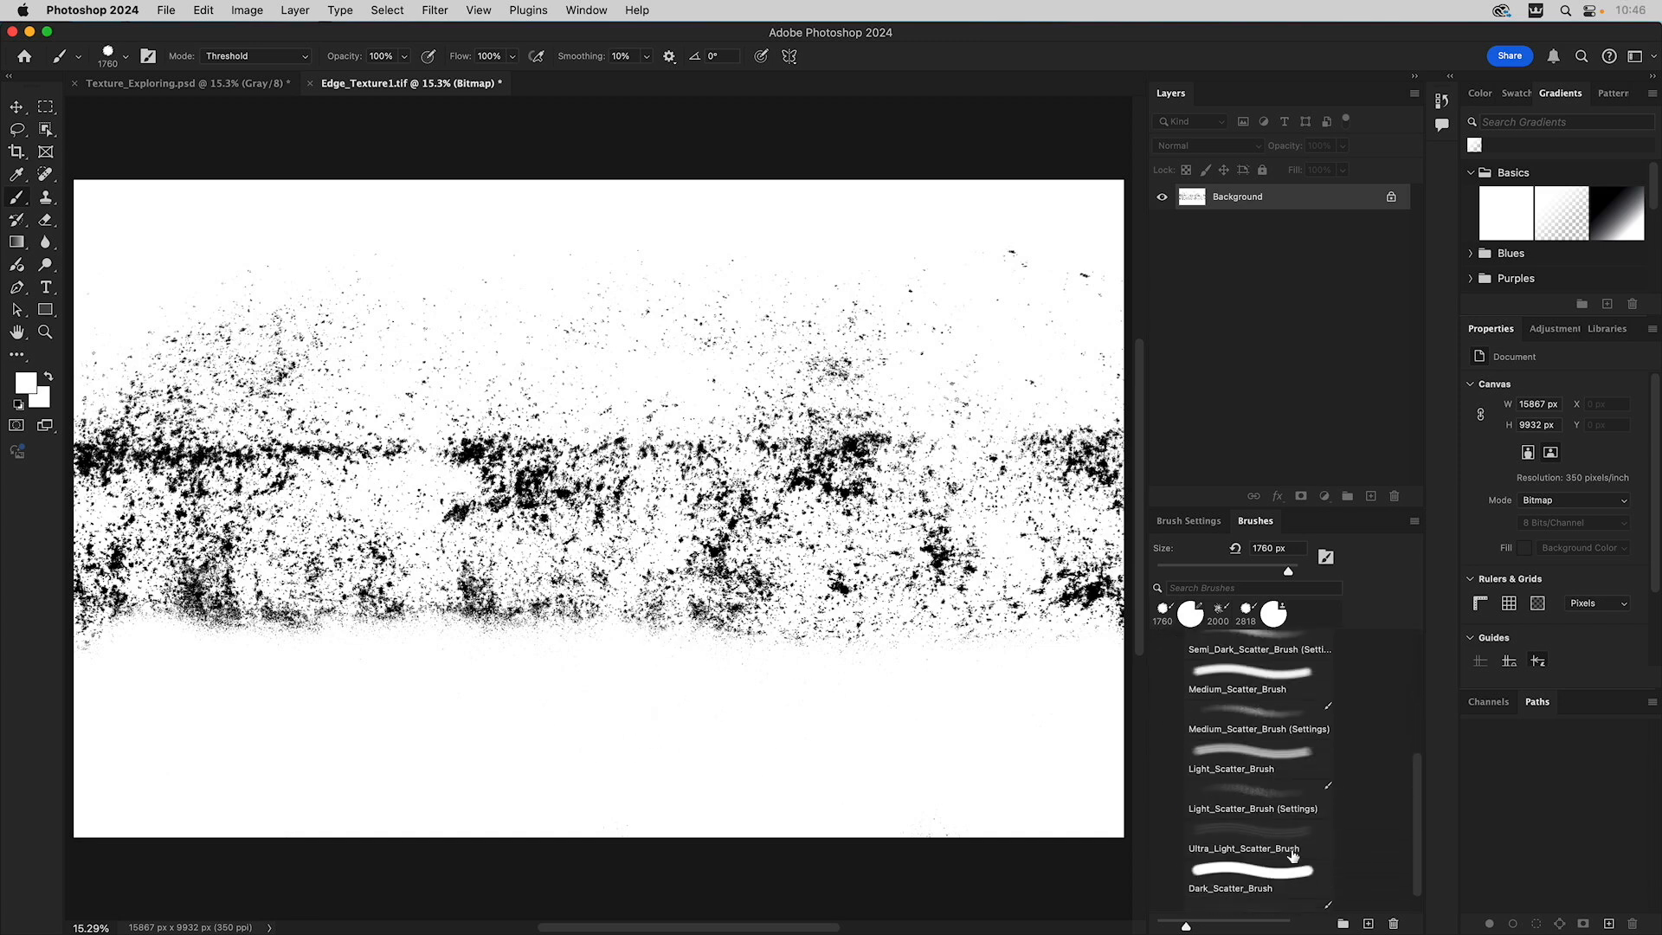
left_click(1257, 716)
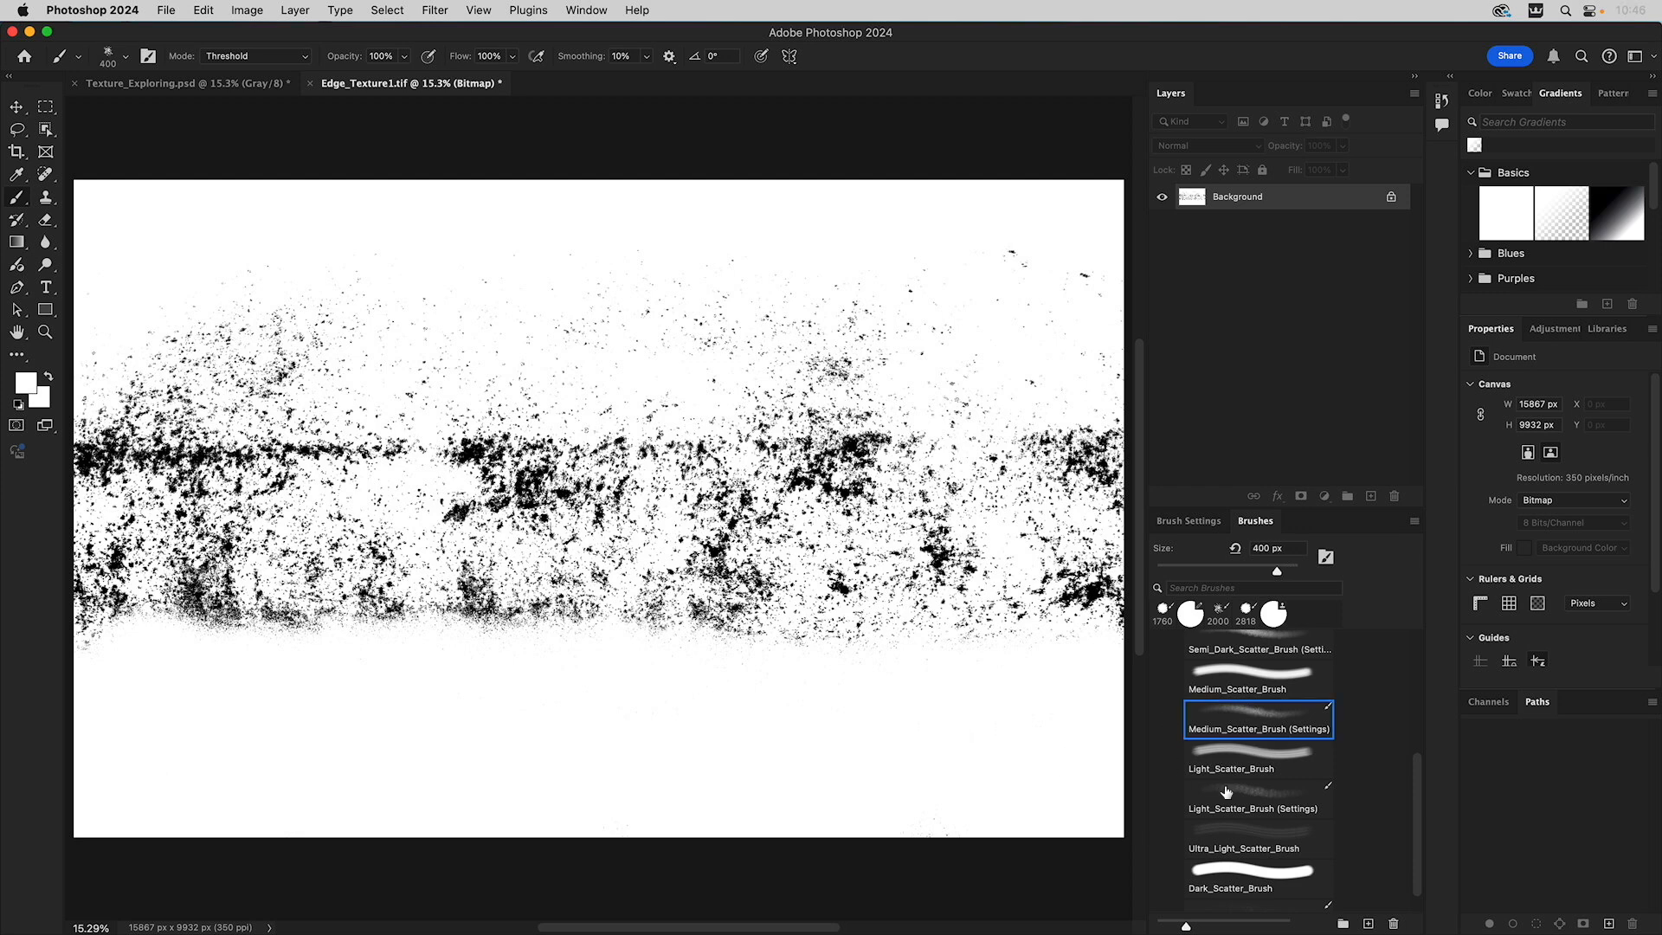
scroll(1225, 791, "down", 1)
left_click(1237, 873)
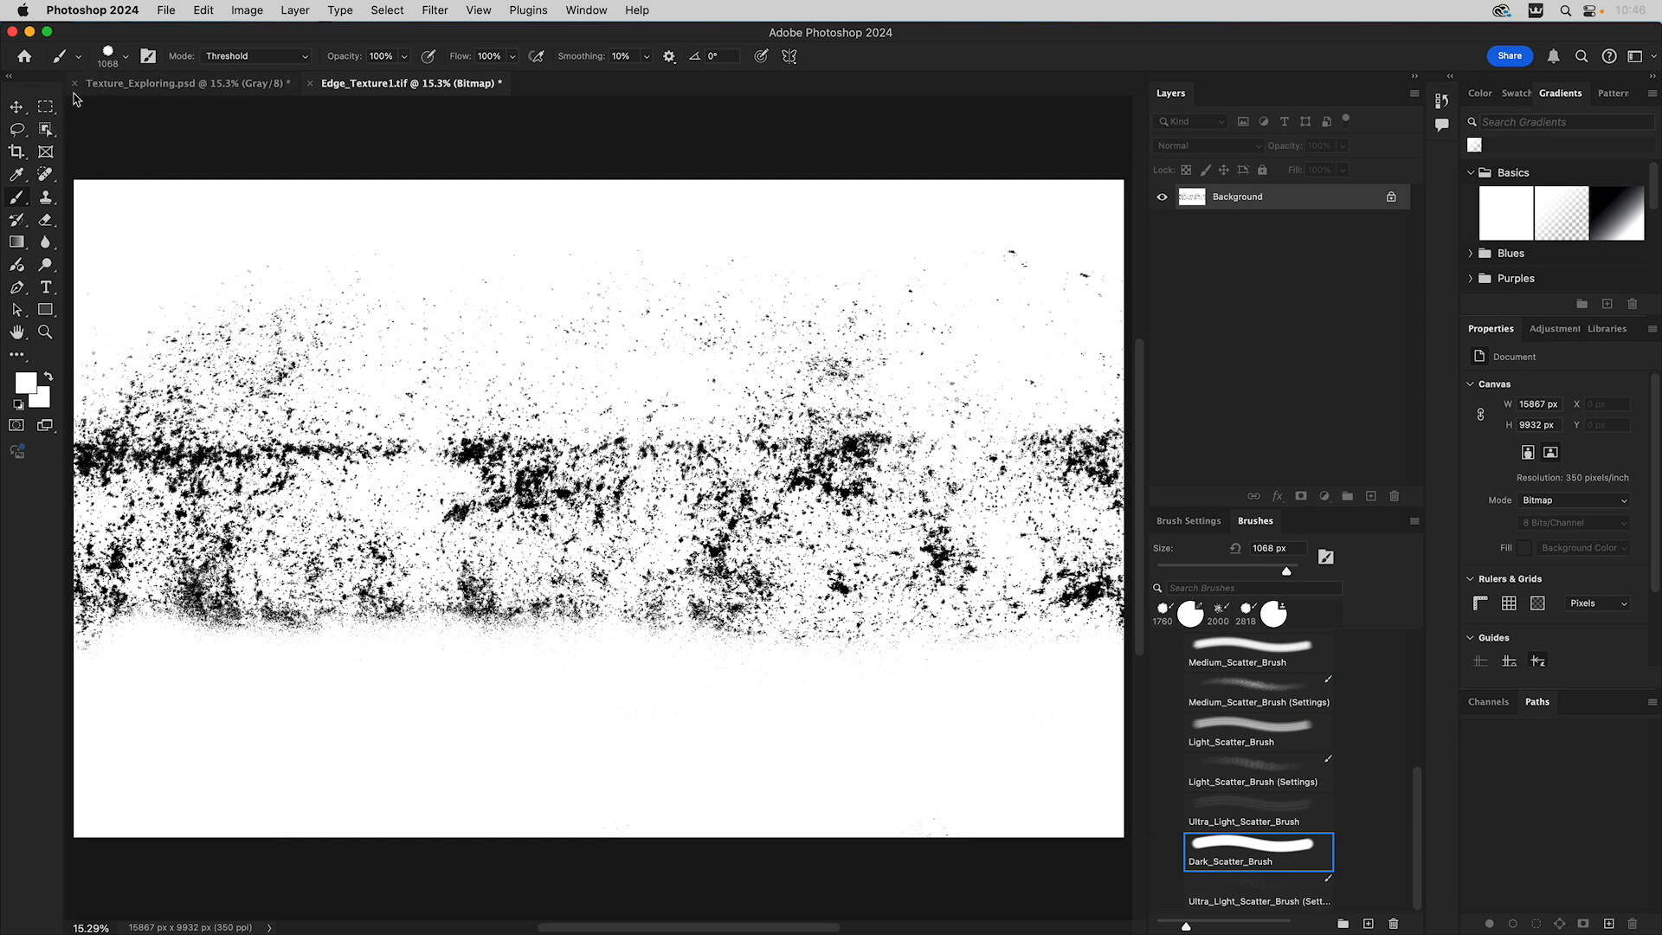
Step: Paint white along the texture's lower edge with Medium_Scatter_Brush (Settings) at 1760 px to break it up into scattered grain
left_click(126, 57)
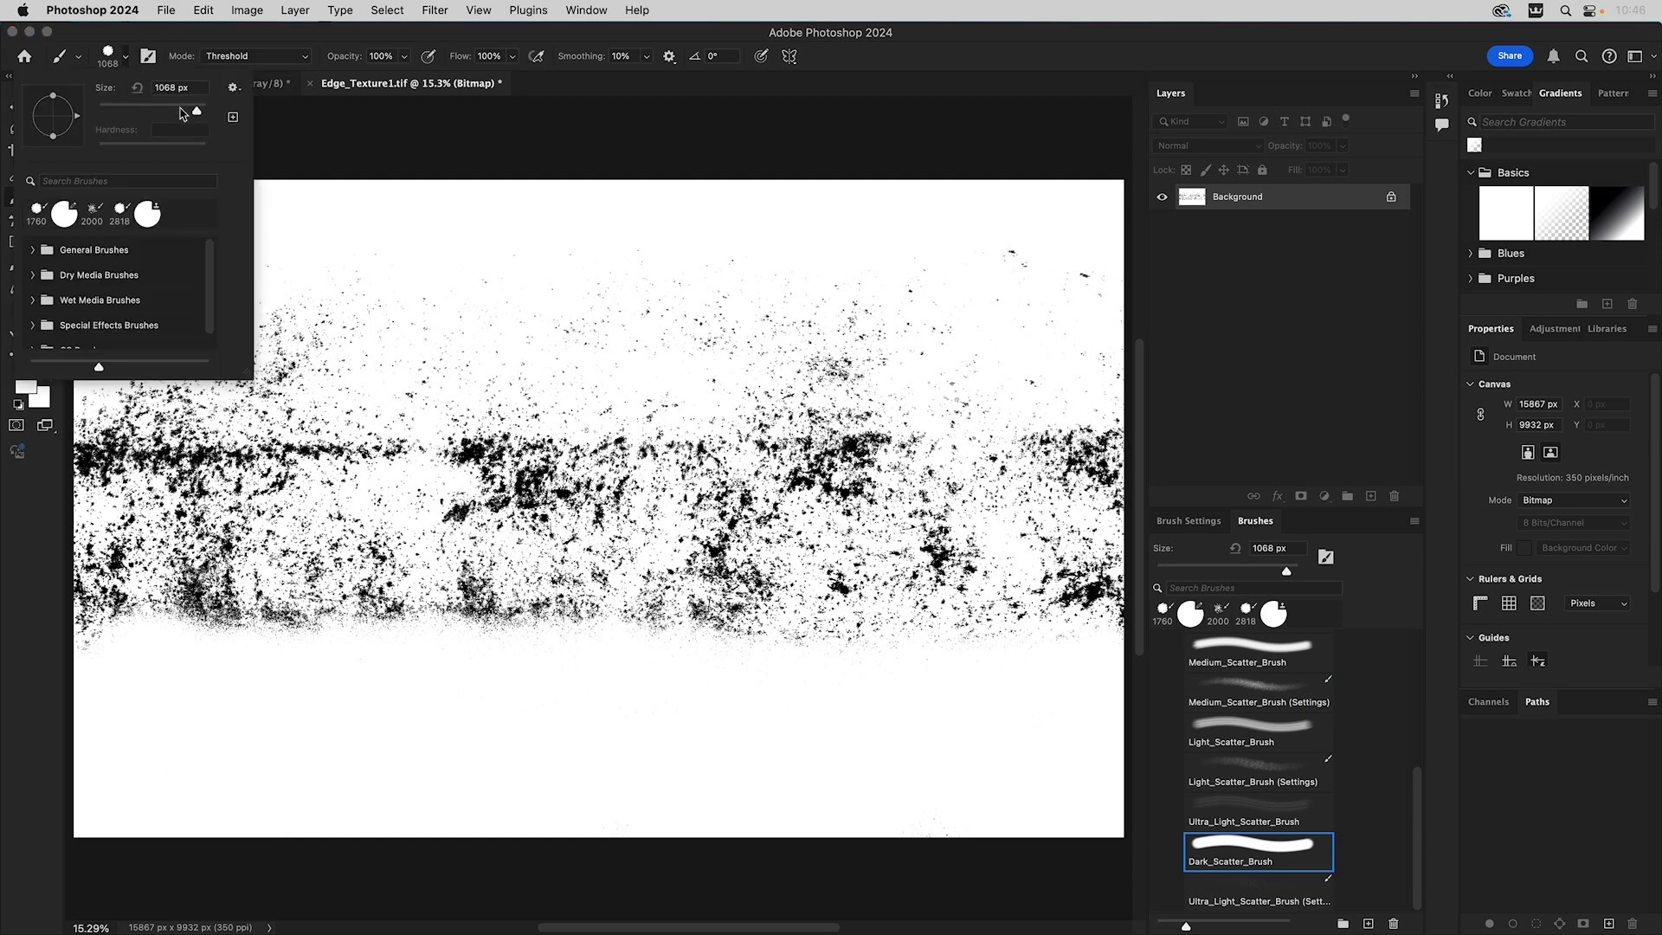
left_click_drag(196, 112, 202, 114)
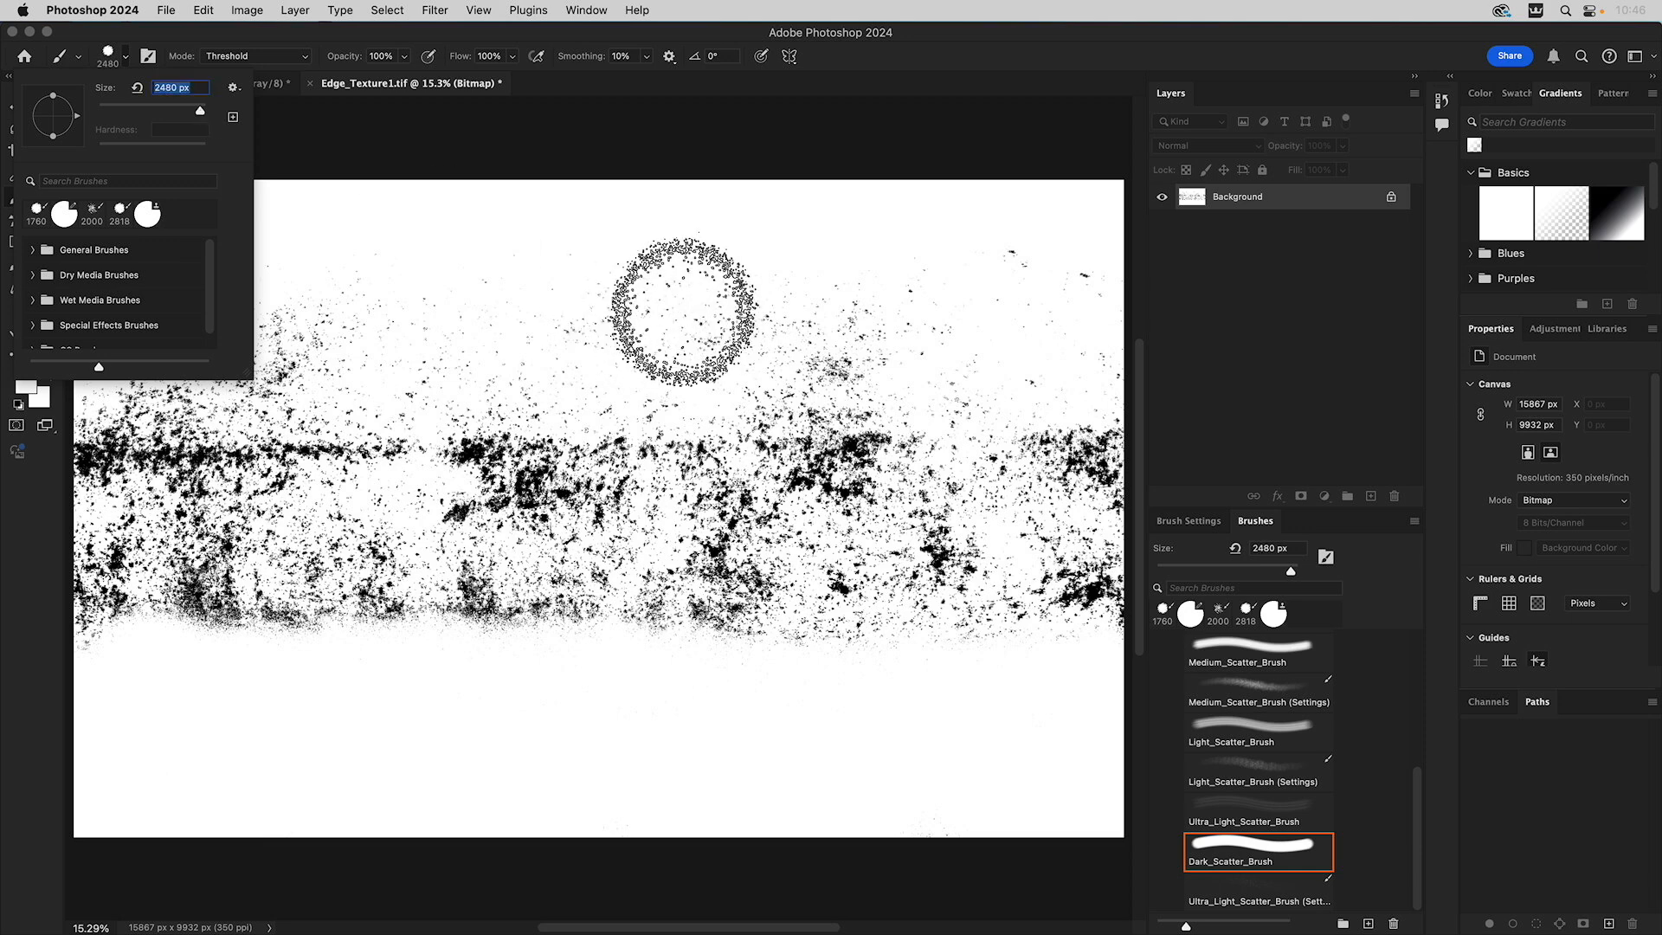
left_click(1270, 689)
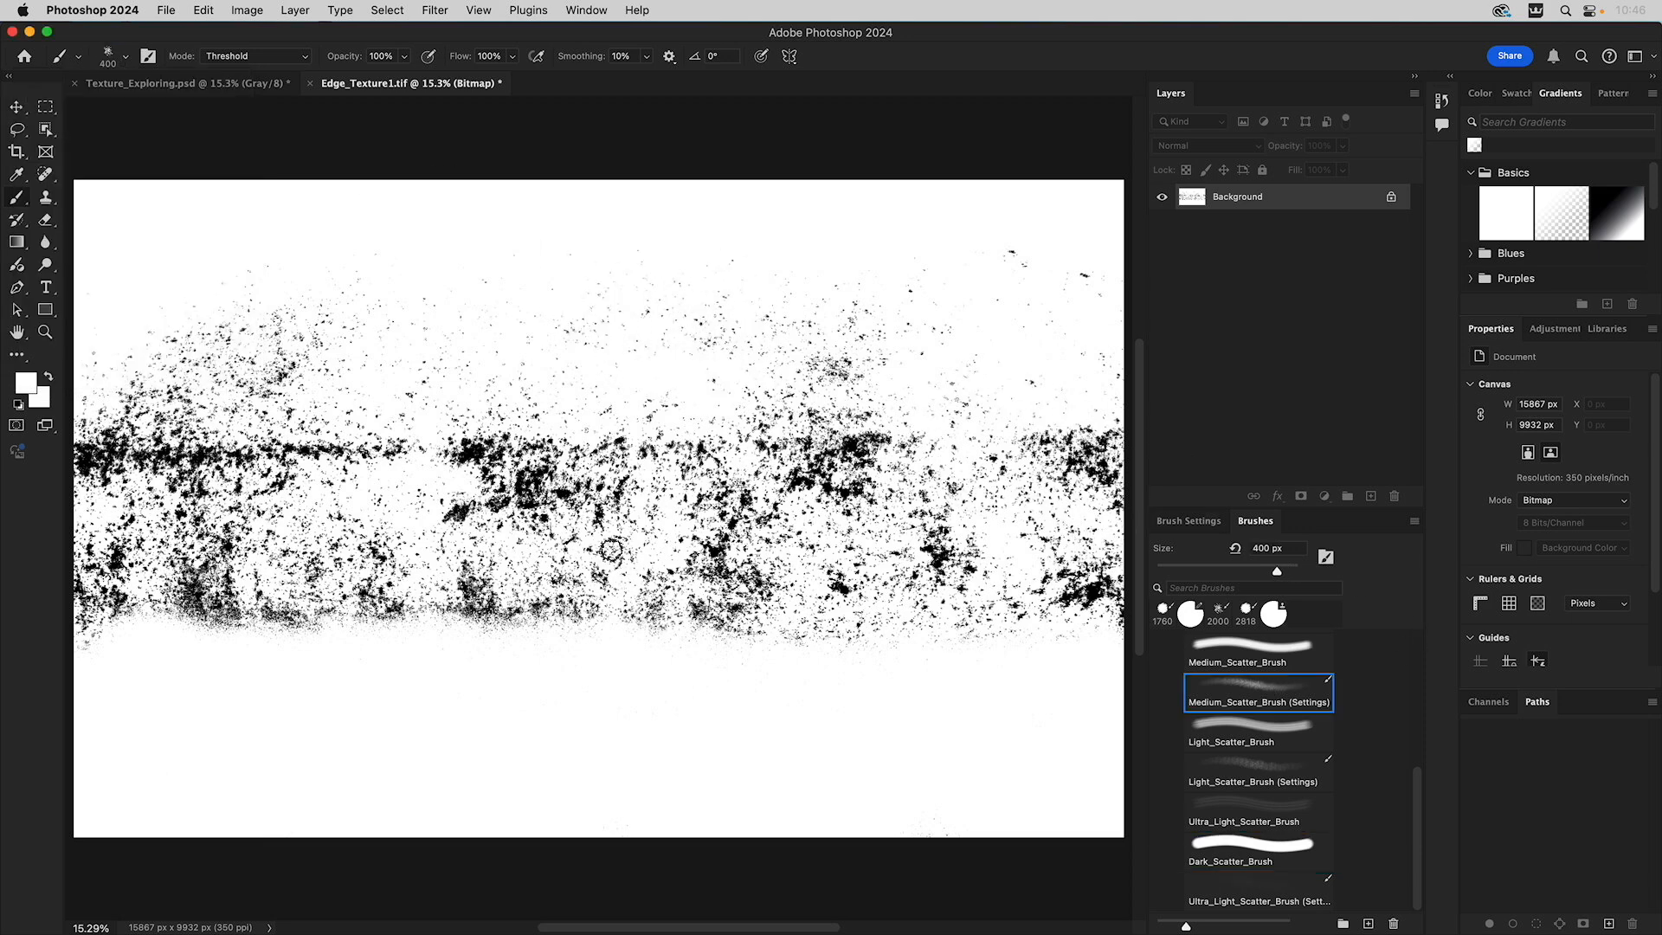
left_click(127, 59)
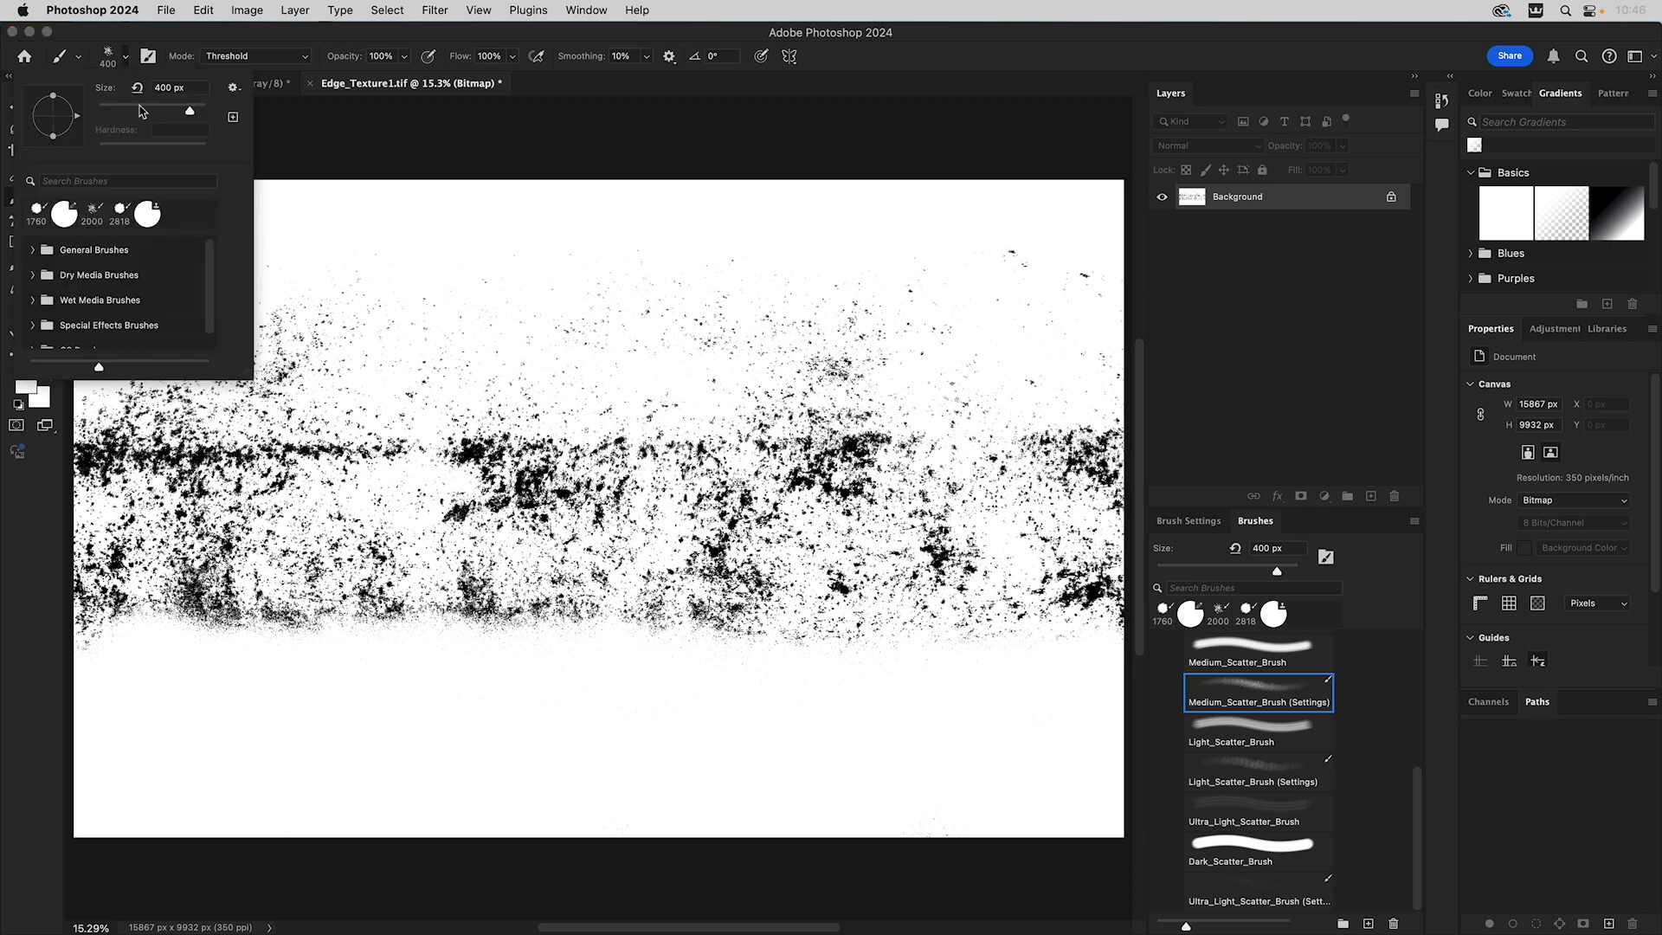
left_click_drag(190, 116, 202, 117)
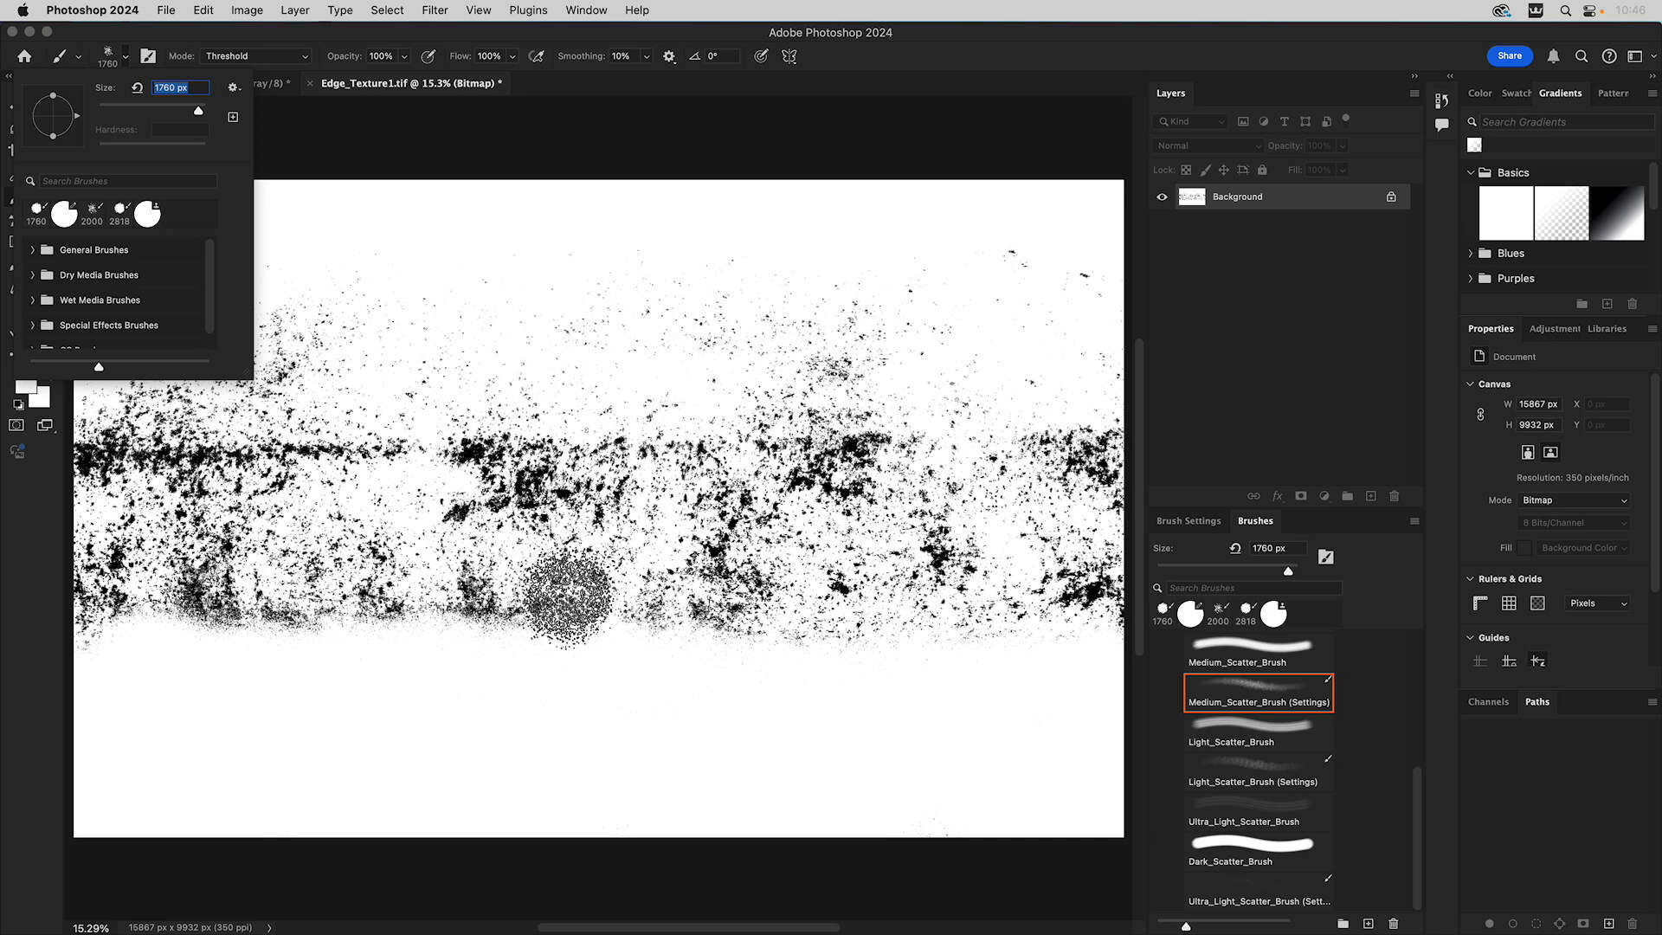
mouse_move(127, 691)
left_mouse_down()
mouse_move(110, 646)
mouse_move(97, 660)
mouse_move(101, 605)
mouse_move(126, 646)
mouse_move(188, 614)
mouse_move(280, 650)
mouse_move(326, 633)
mouse_move(298, 623)
mouse_move(362, 640)
mouse_move(479, 603)
mouse_move(497, 629)
mouse_move(560, 611)
mouse_move(744, 640)
mouse_move(756, 608)
mouse_move(822, 637)
mouse_move(874, 616)
mouse_move(983, 621)
mouse_move(953, 580)
mouse_move(940, 595)
mouse_move(976, 615)
mouse_move(1042, 613)
mouse_move(1068, 587)
mouse_move(1076, 608)
mouse_move(1147, 627)
mouse_move(1128, 601)
mouse_move(1102, 639)
mouse_move(1053, 663)
mouse_move(991, 649)
mouse_move(1061, 636)
mouse_move(992, 575)
mouse_move(935, 588)
mouse_move(922, 629)
mouse_move(774, 614)
mouse_move(735, 641)
mouse_move(673, 621)
mouse_move(738, 598)
mouse_move(697, 603)
mouse_move(711, 598)
mouse_move(696, 629)
mouse_move(668, 660)
left_mouse_up()
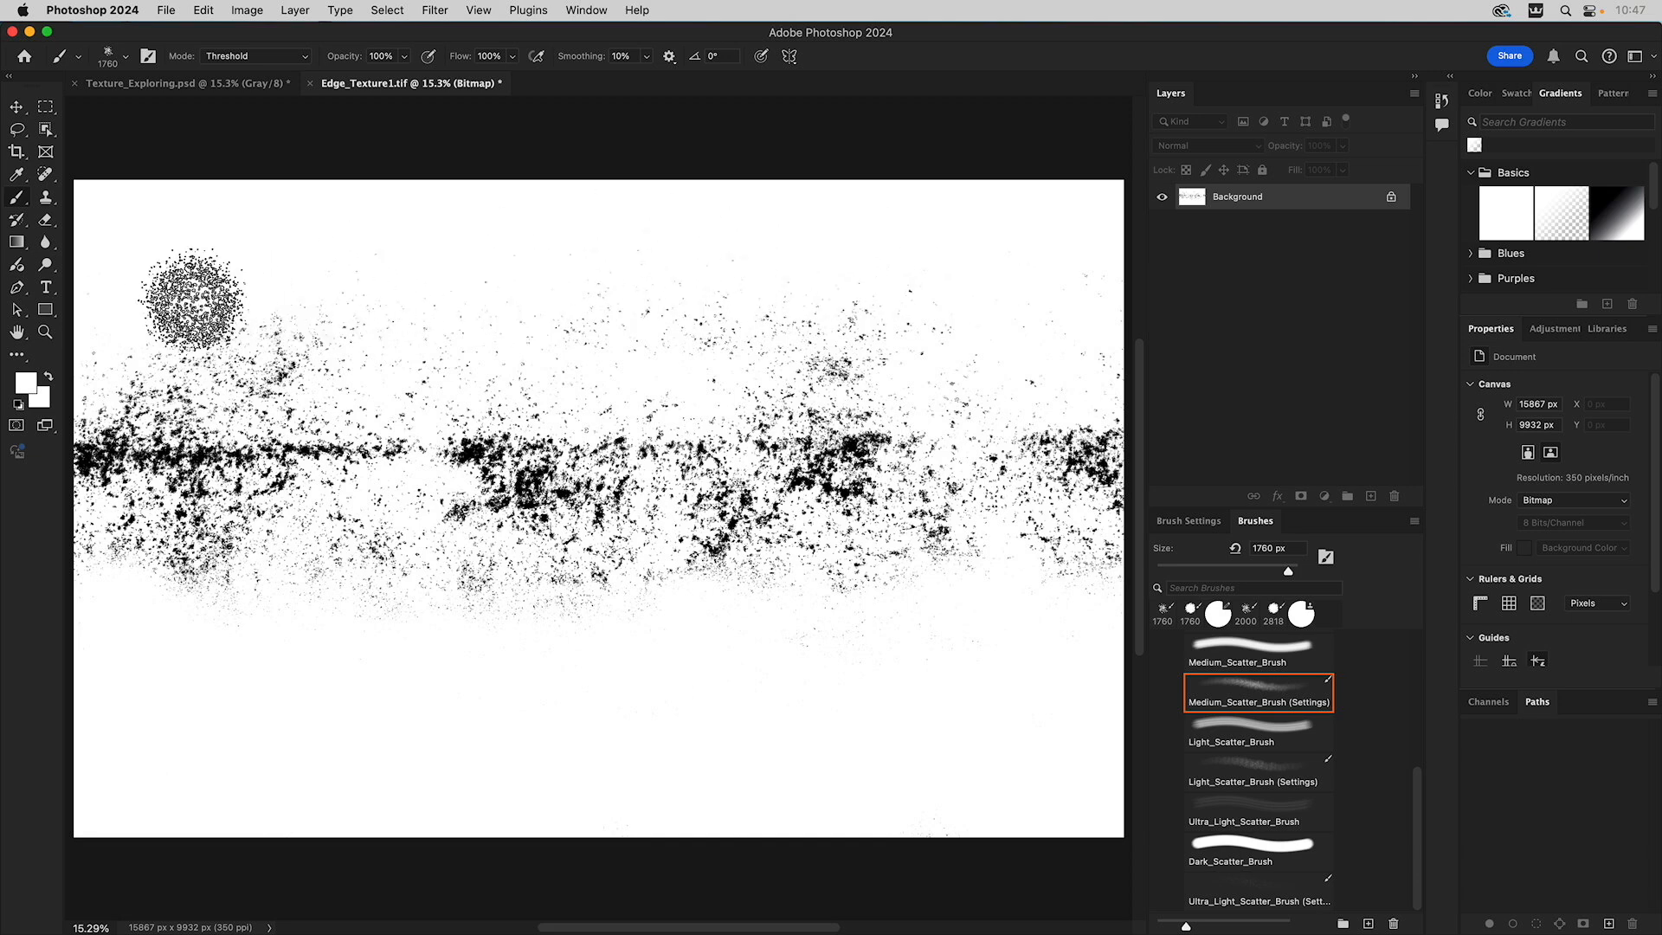
Step: Enlarge the scatter brush to 2840 px and thin out the texture's upper edge in white
left_click(128, 63)
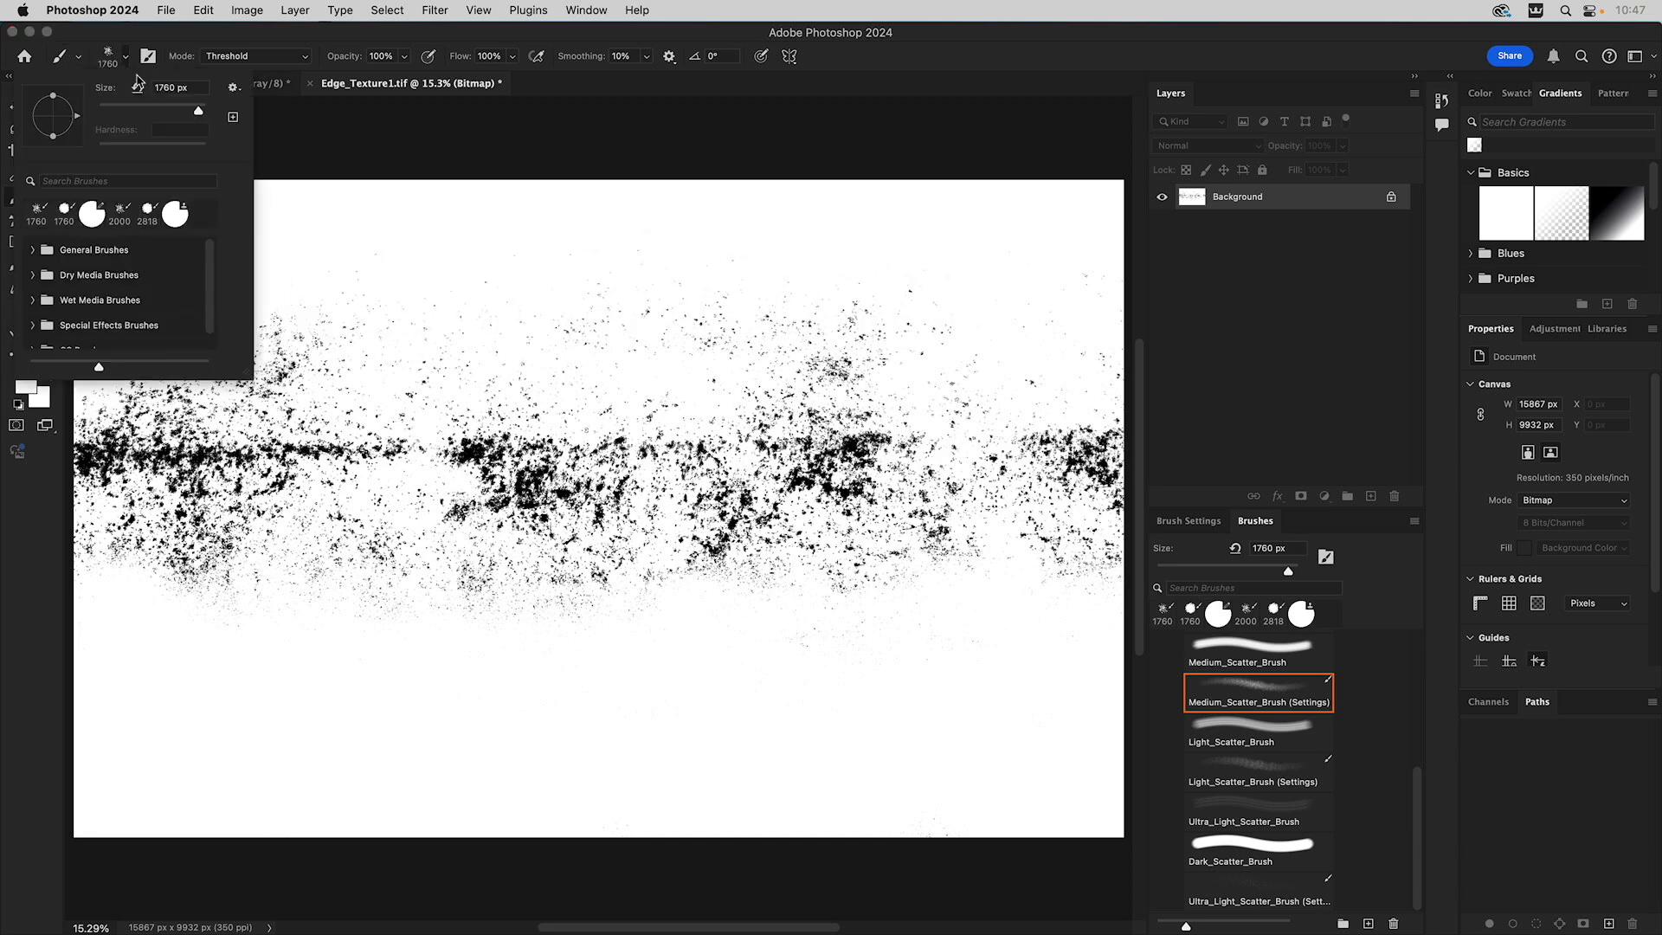
left_click_drag(170, 118, 205, 118)
left_click(599, 278)
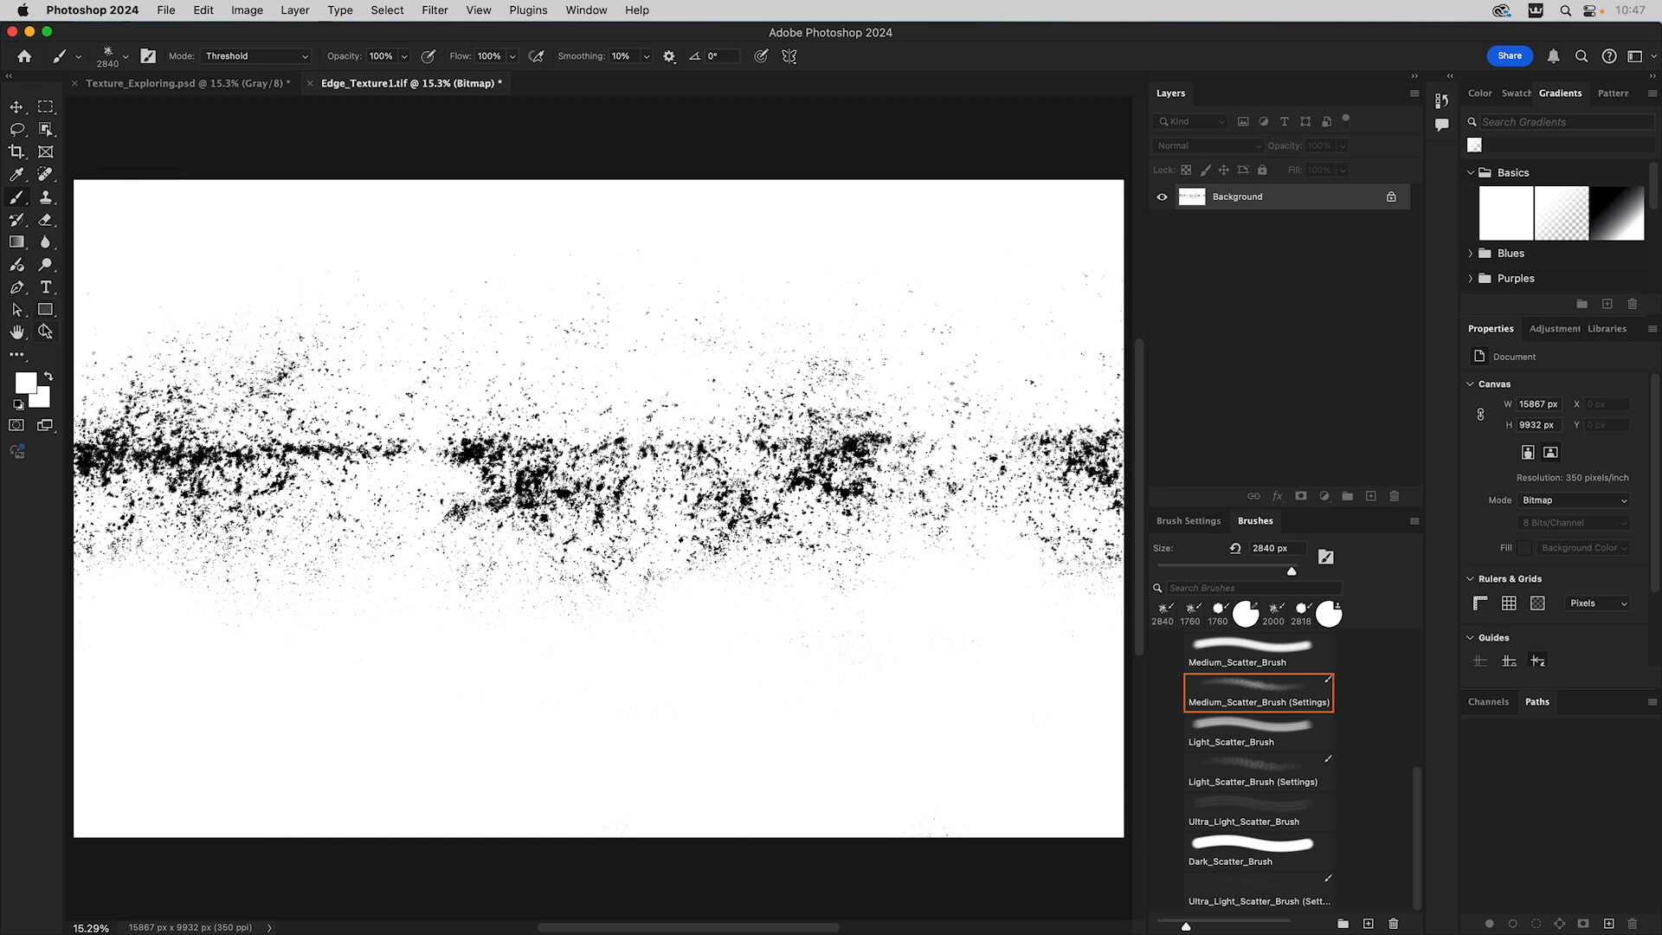
Step: Crop the bitmap to a full-width marquee around the speckled band, removing the empty white areas above and below it
left_click(45, 332)
left_click(415, 382, "alt")
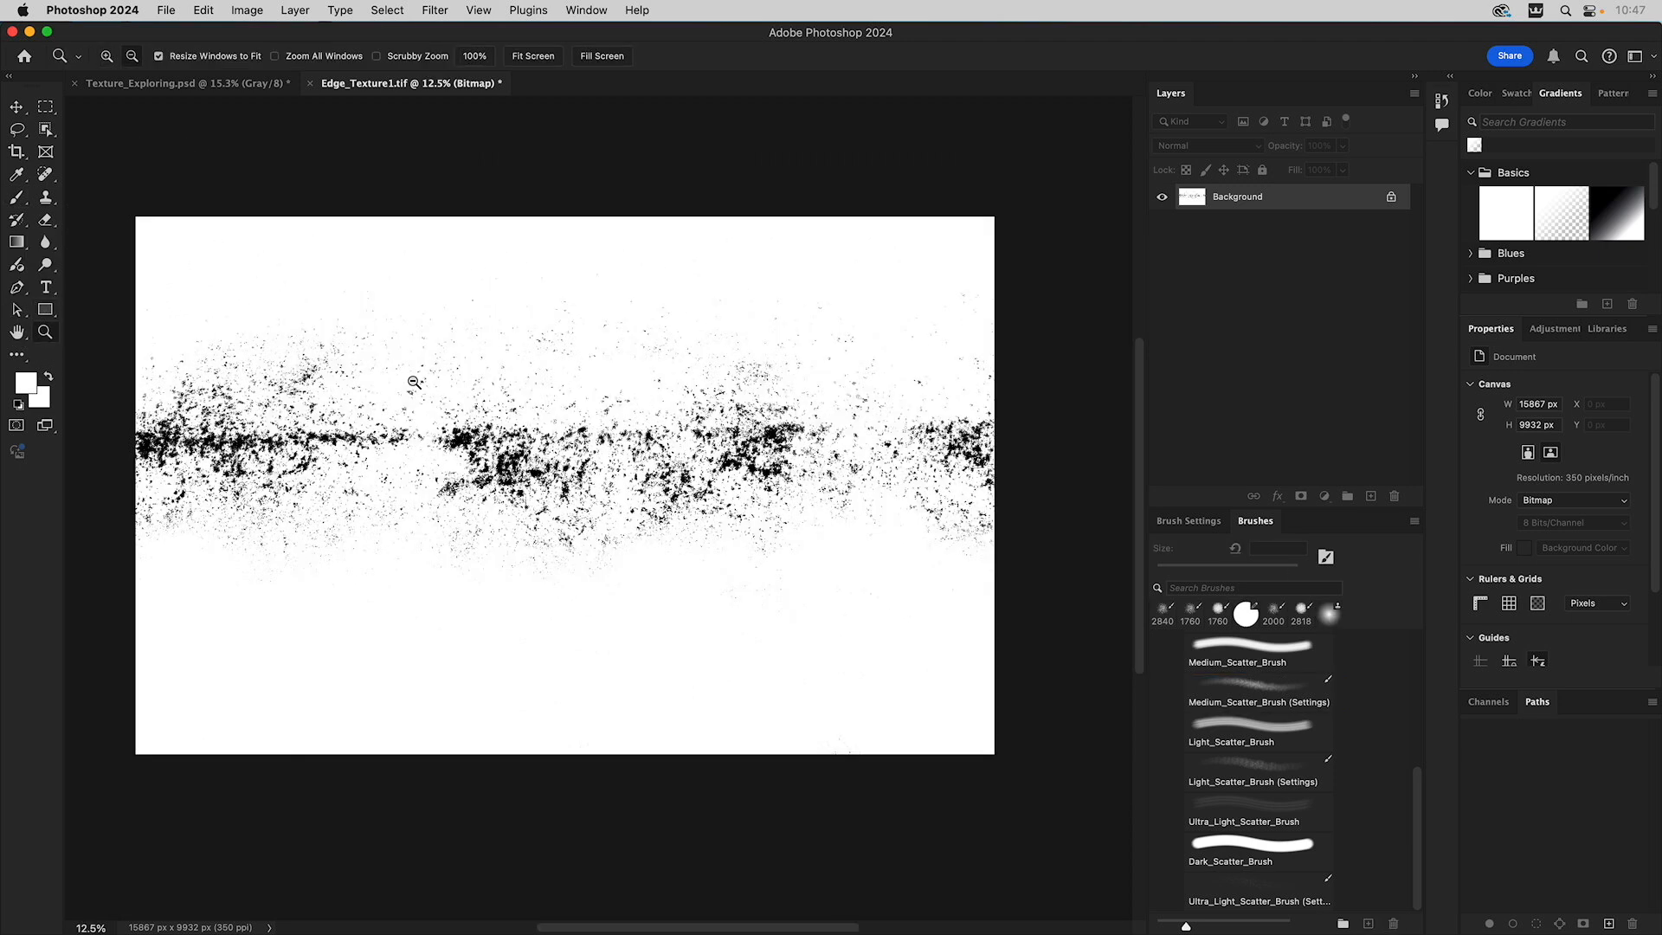
left_click(46, 106)
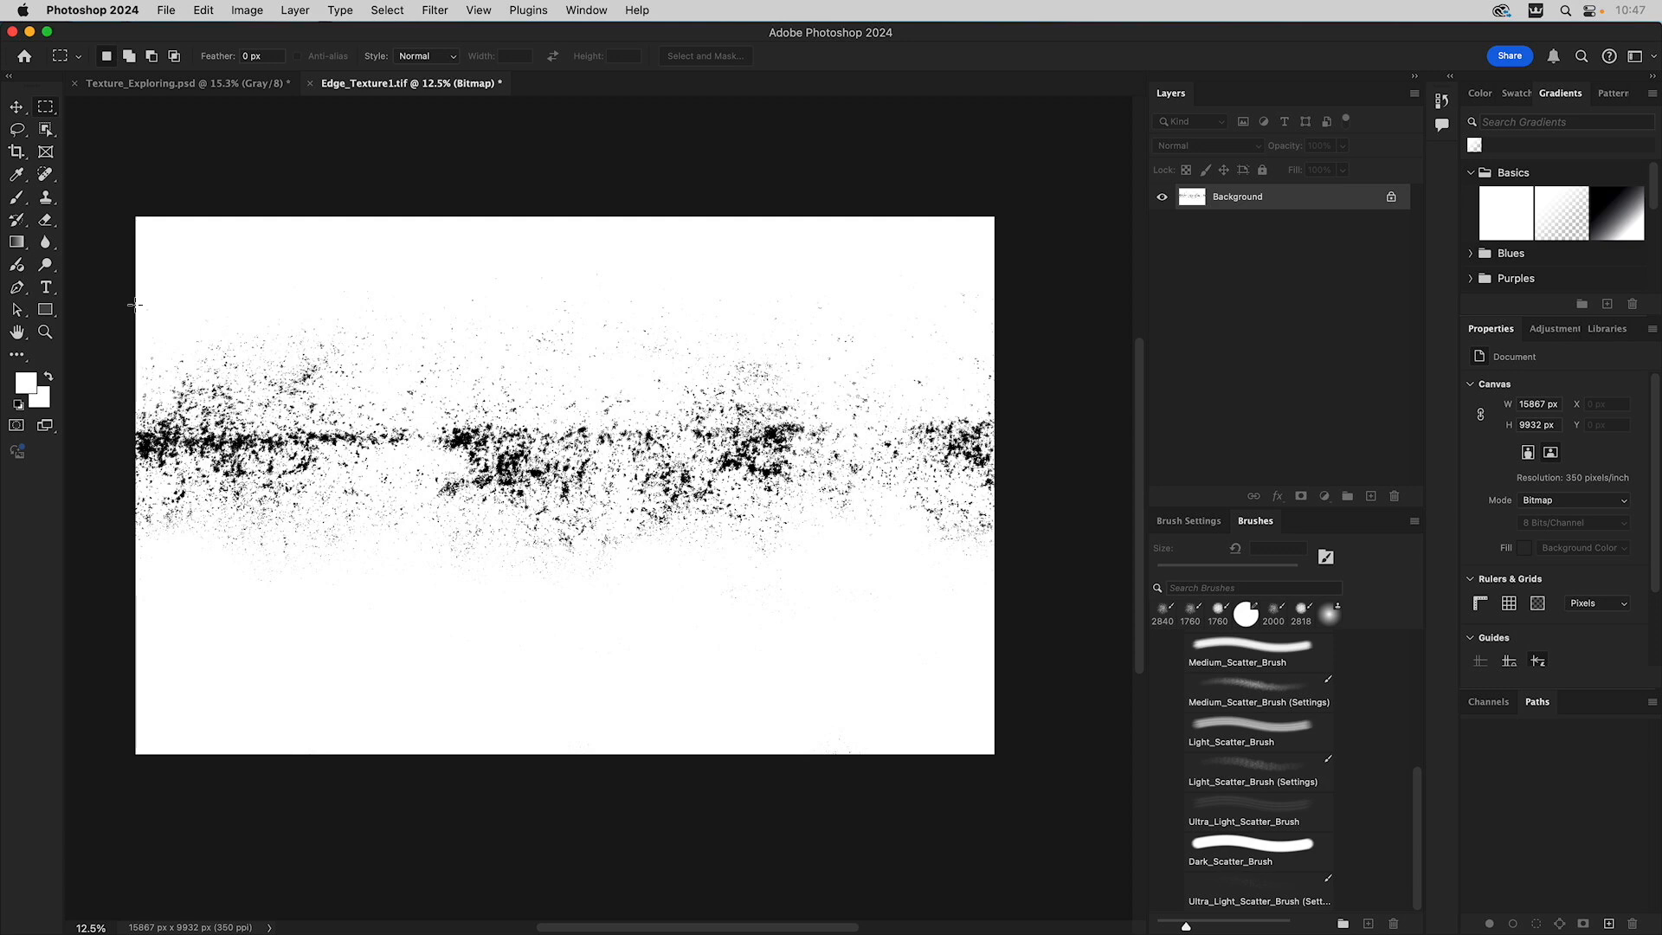
left_click_drag(126, 292, 1011, 601)
left_click(247, 9)
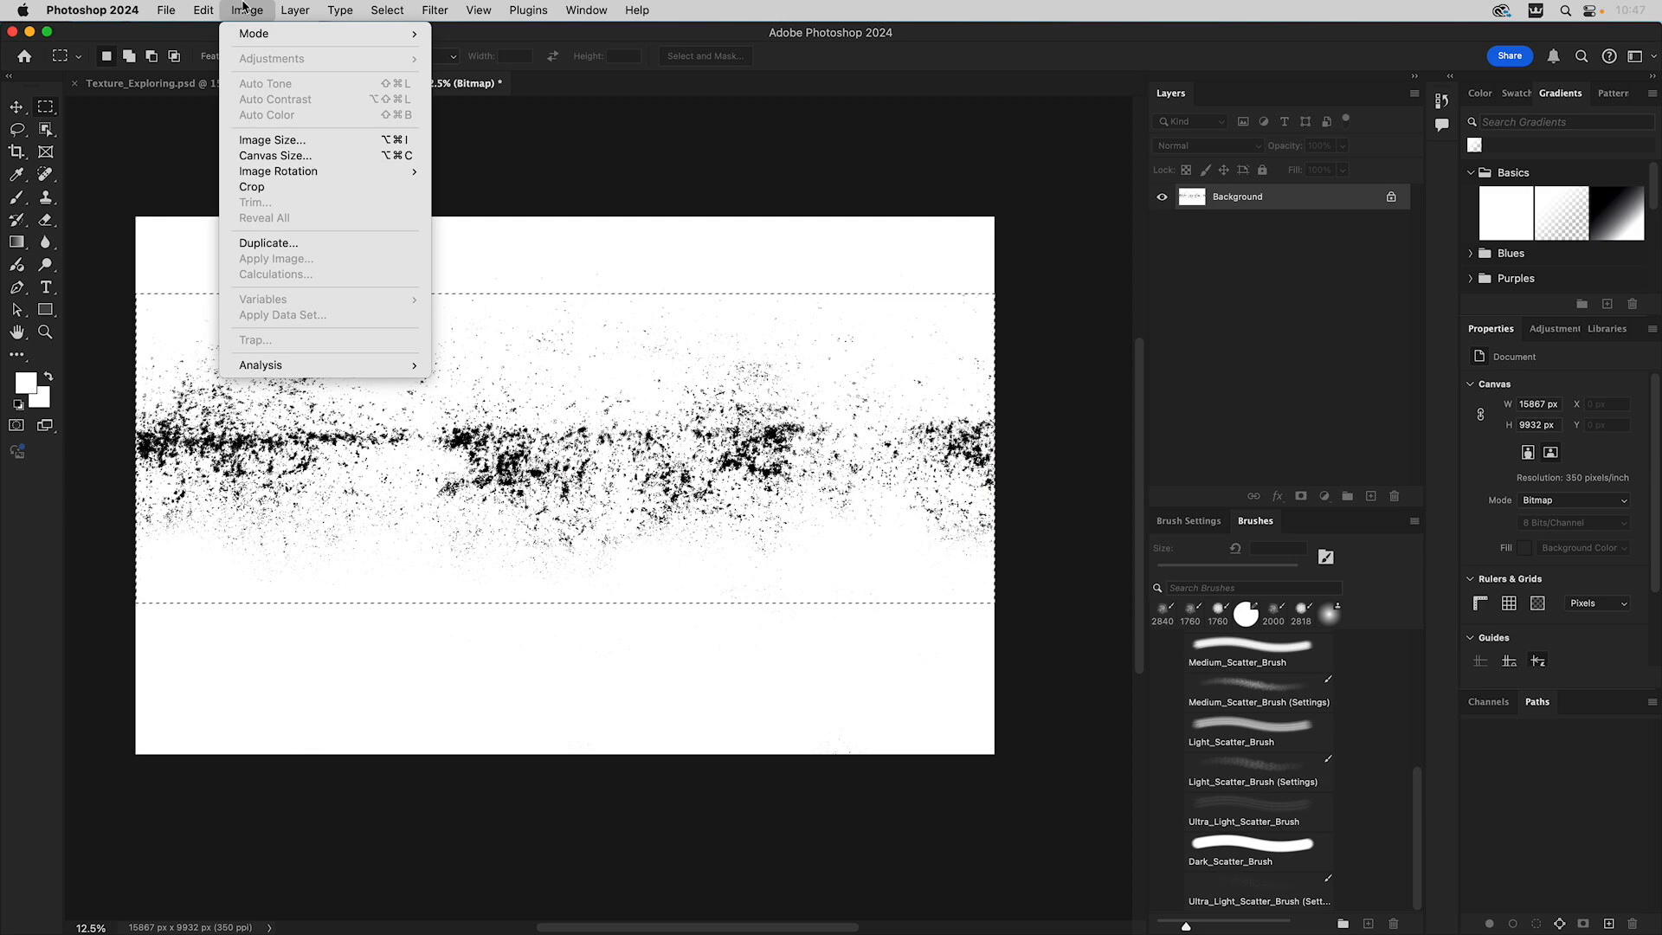
left_click(258, 188)
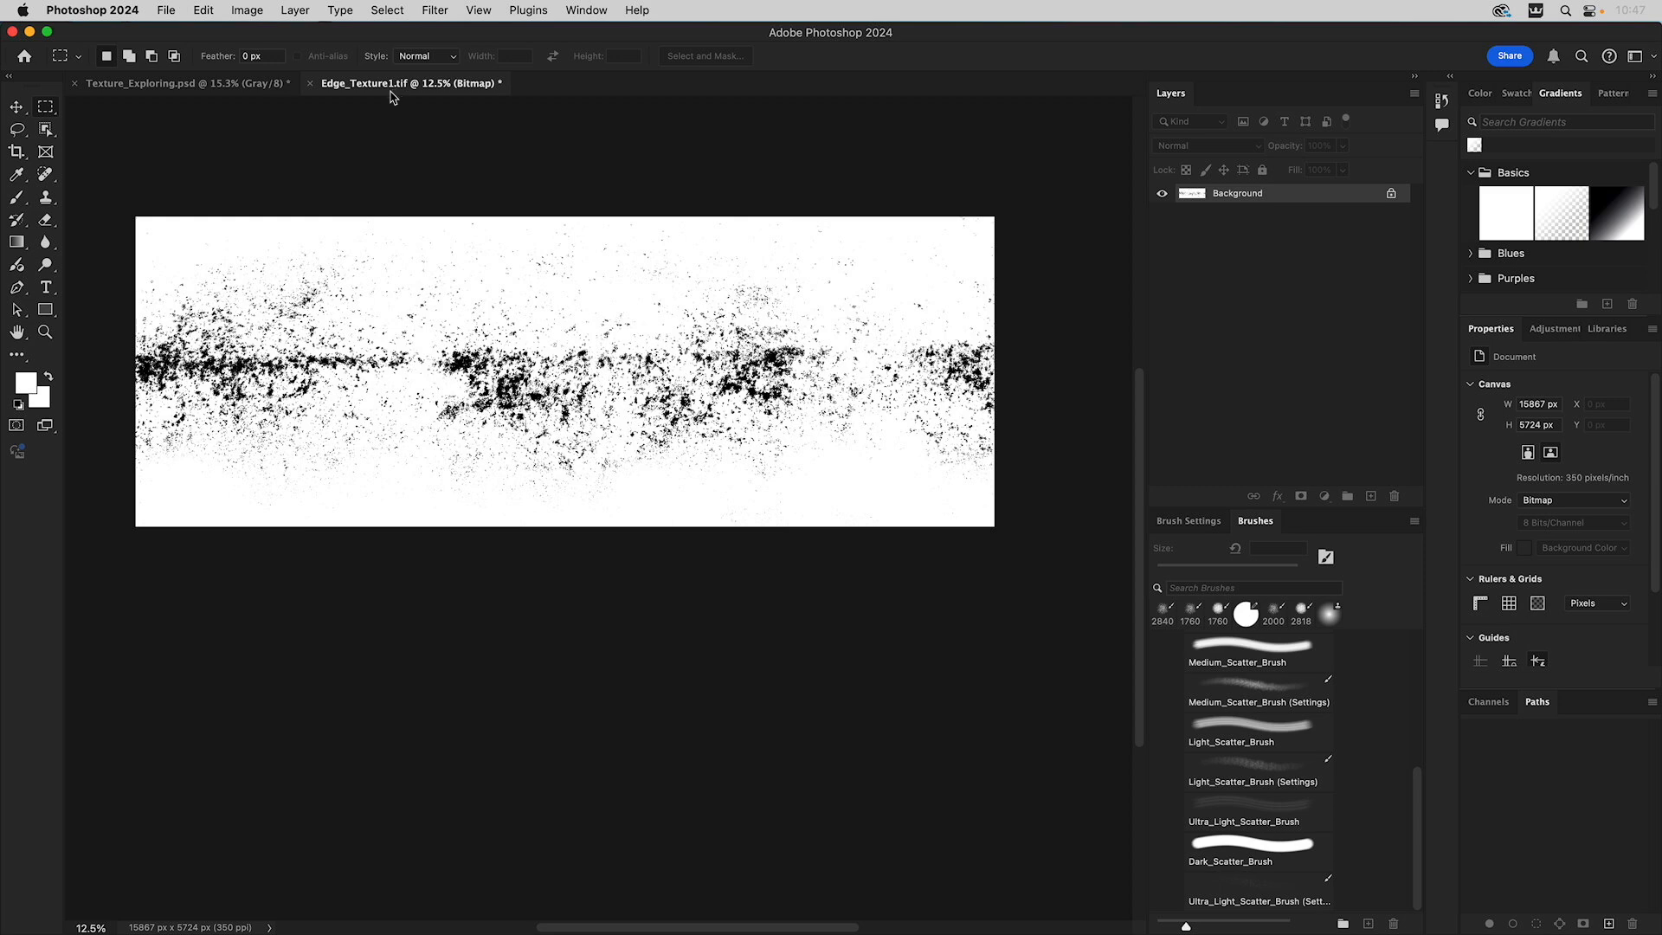
left_click(250, 12)
mouse_move(258, 37)
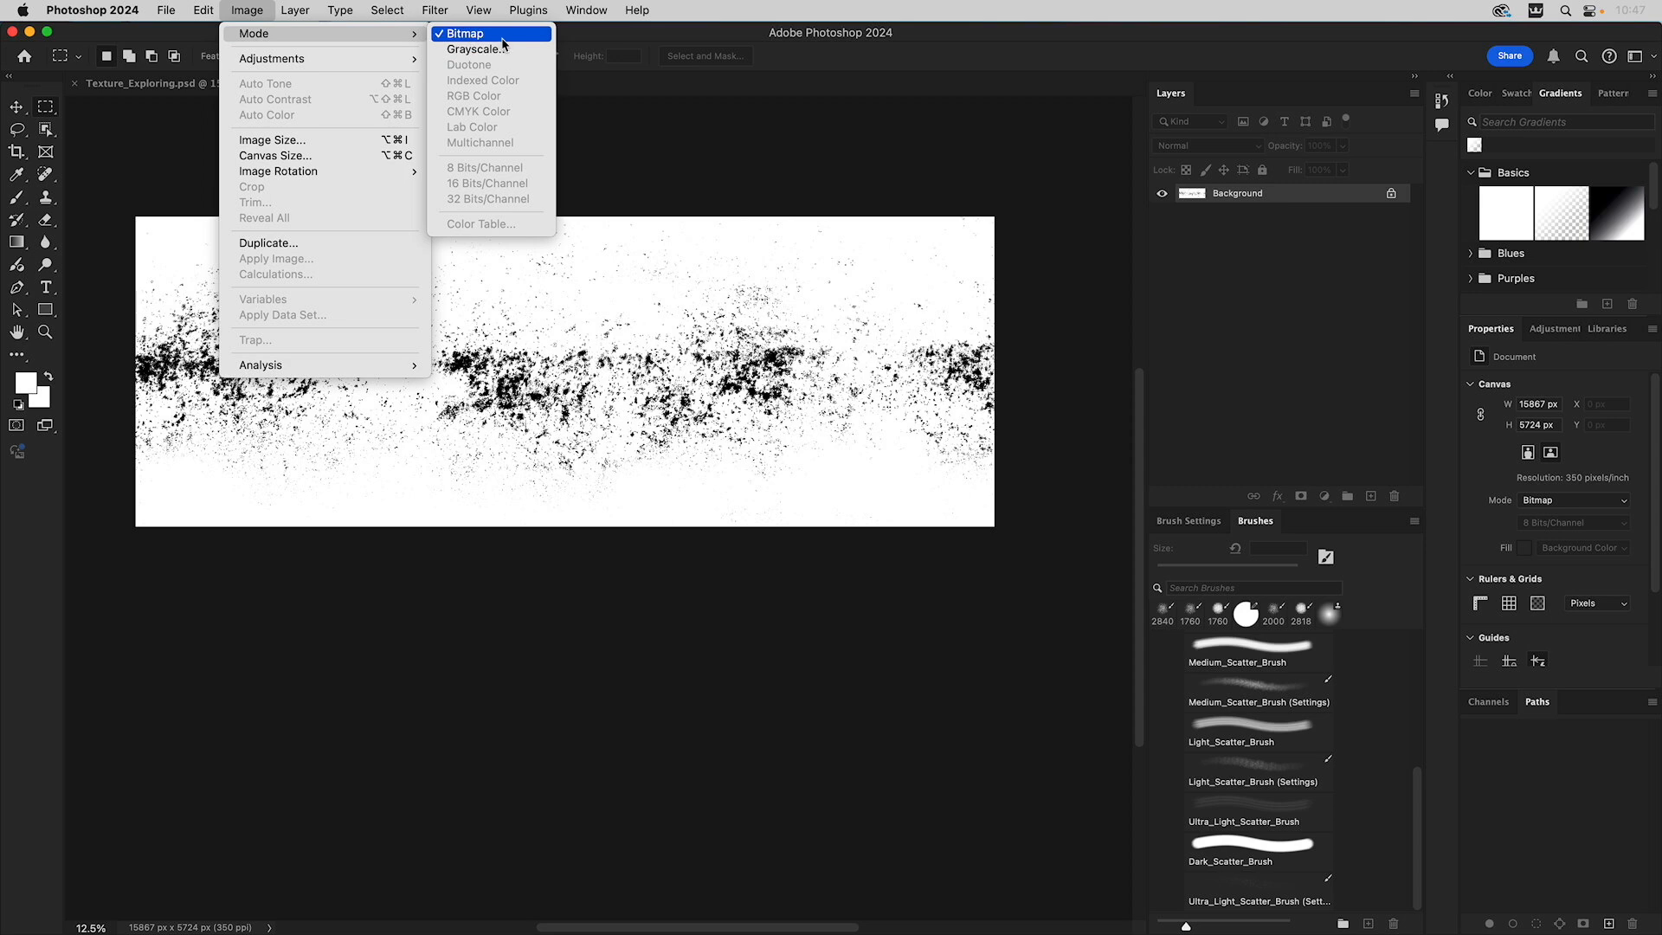
left_click(672, 149)
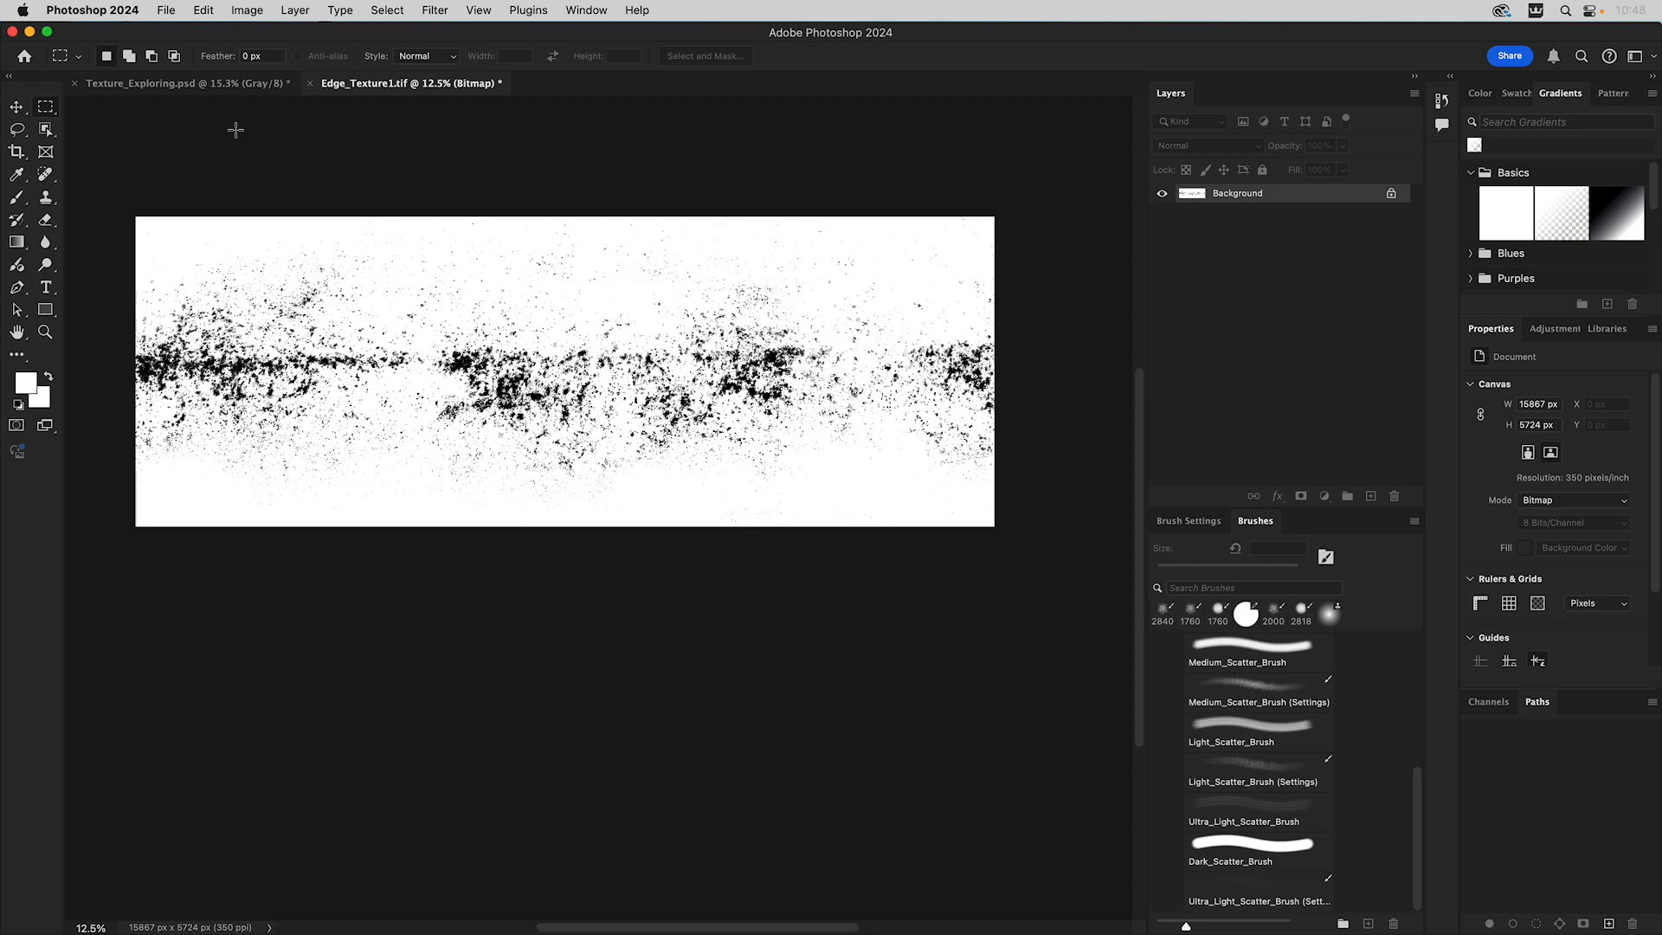
Step: Switch to Texture_Exploring.psd and look over the grayscale texture and the list of scatter brushes
left_click(168, 87)
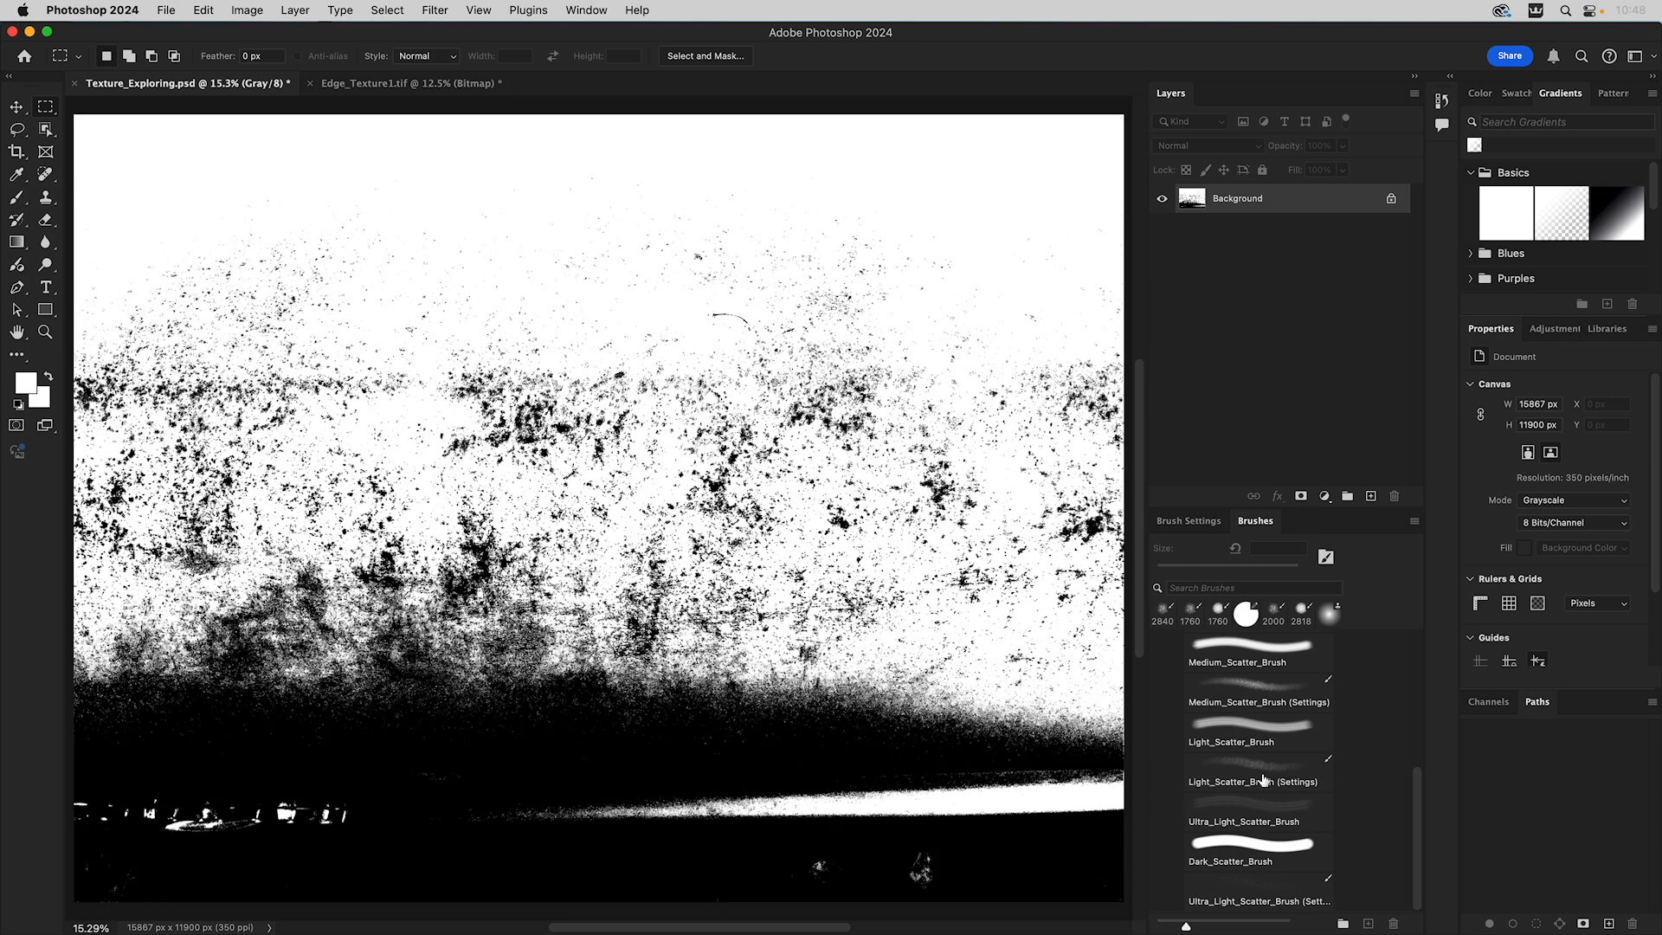
scroll(1240, 769, "up", 2)
scroll(1272, 739, "up", 3)
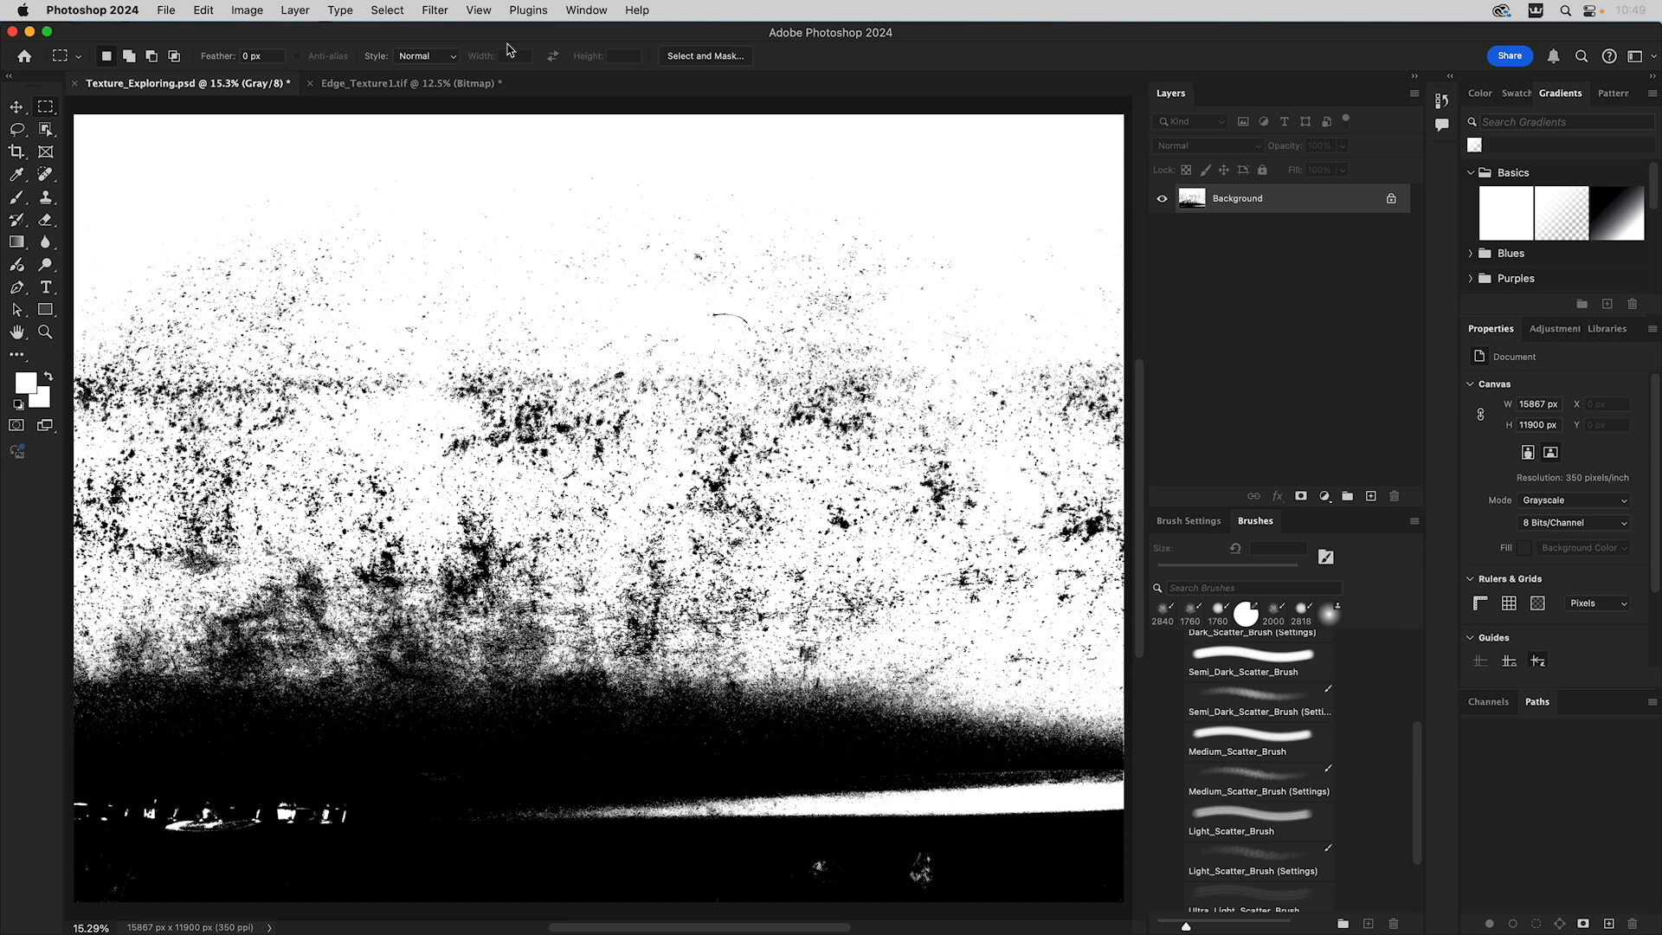
Step: Switch to Illustrator, select the black PUNK logotype and show its appearance attributes
key("super+Tab")
key("super+Tab")
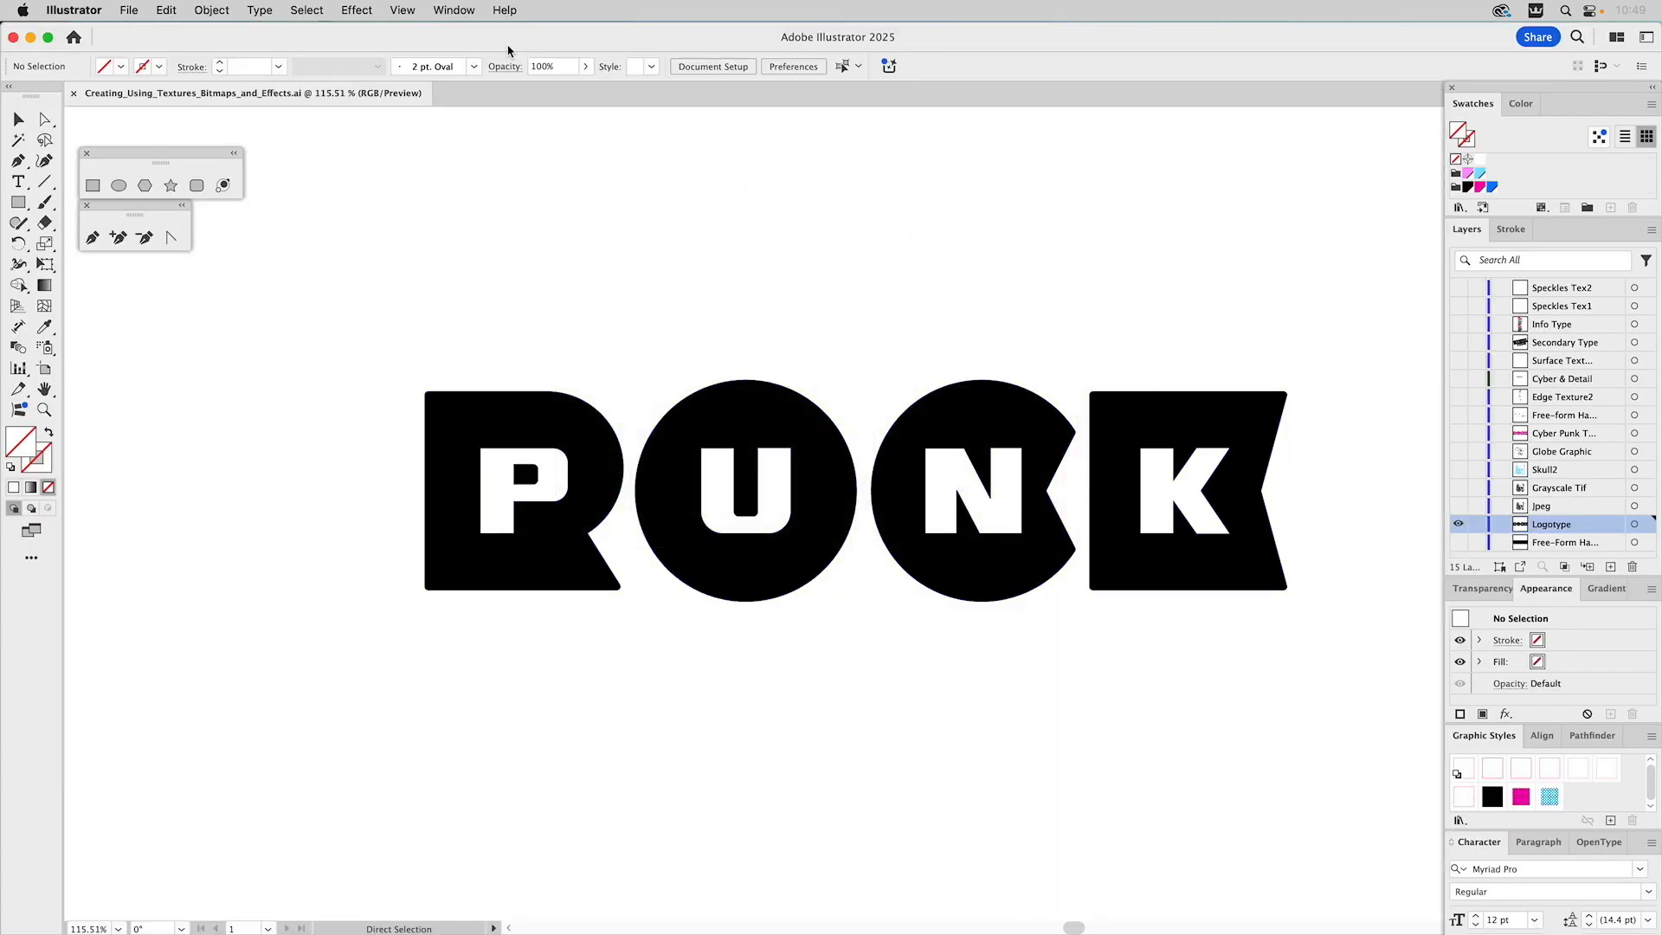
key("v")
left_click(1606, 591)
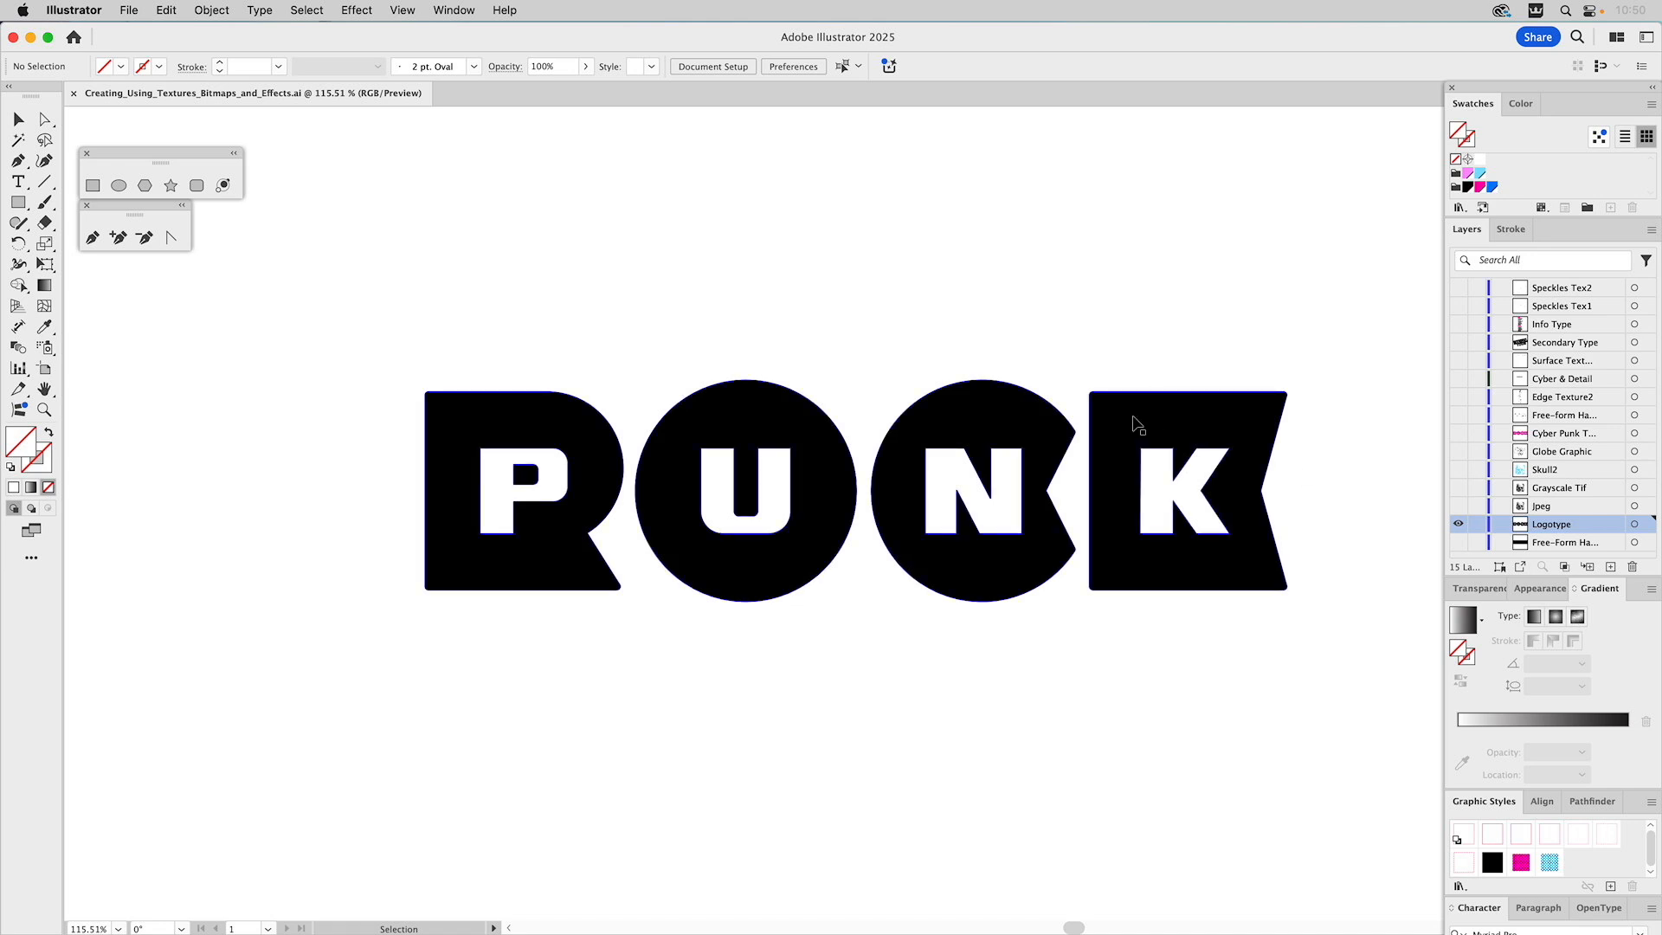
left_click(1136, 420)
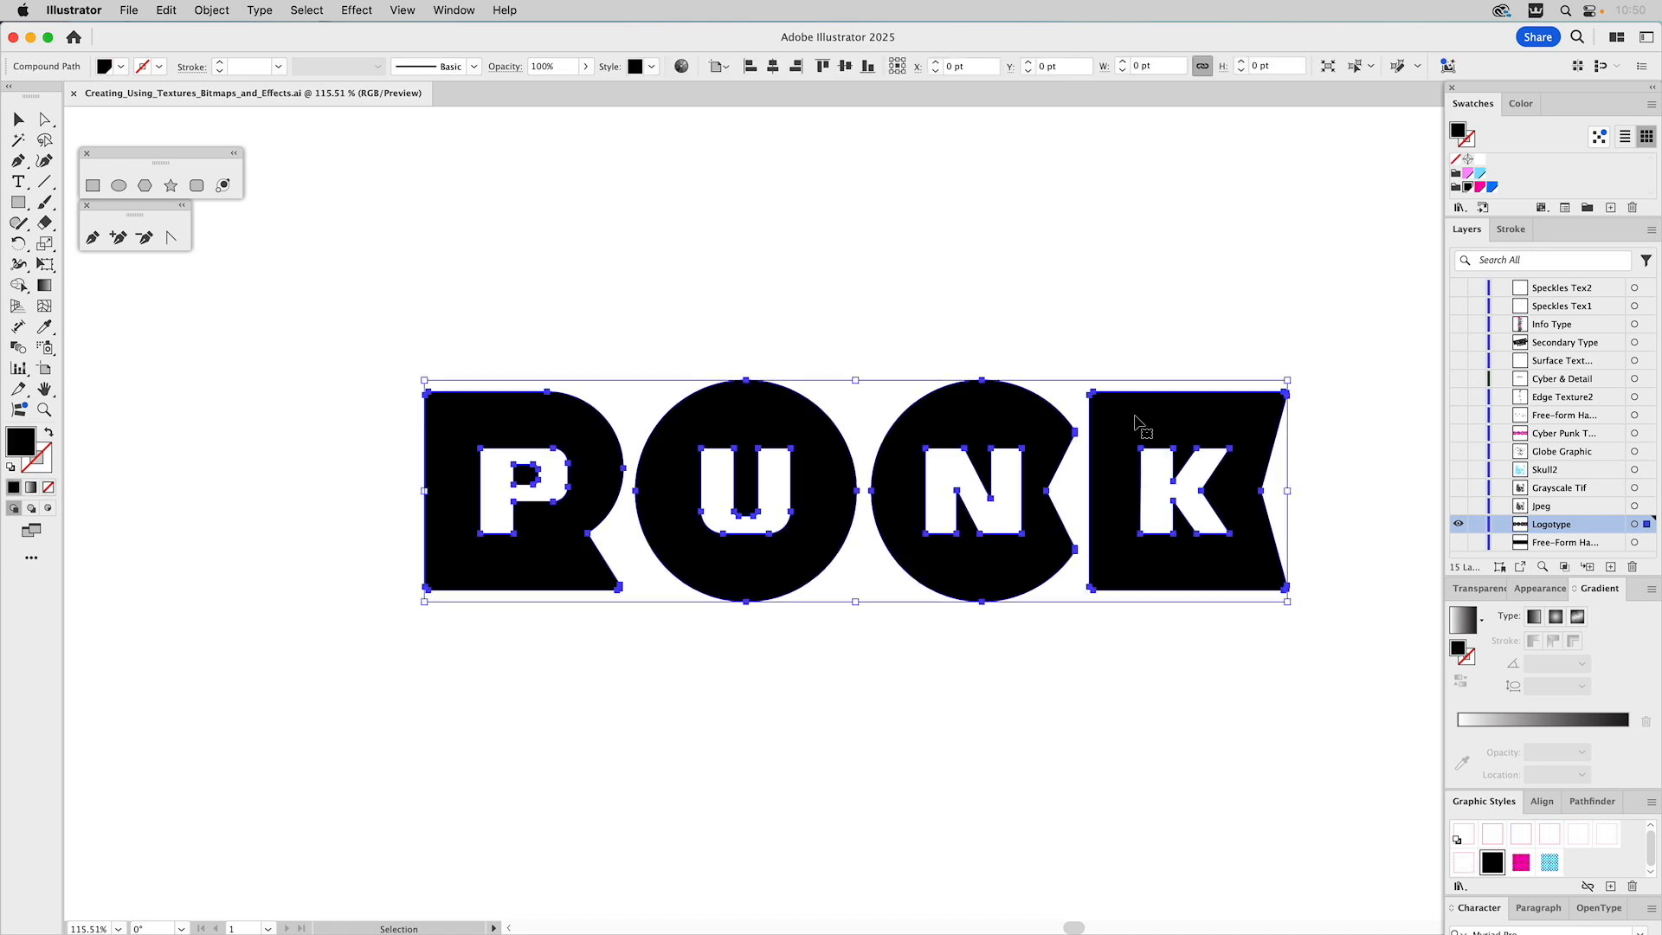
left_click(1540, 589)
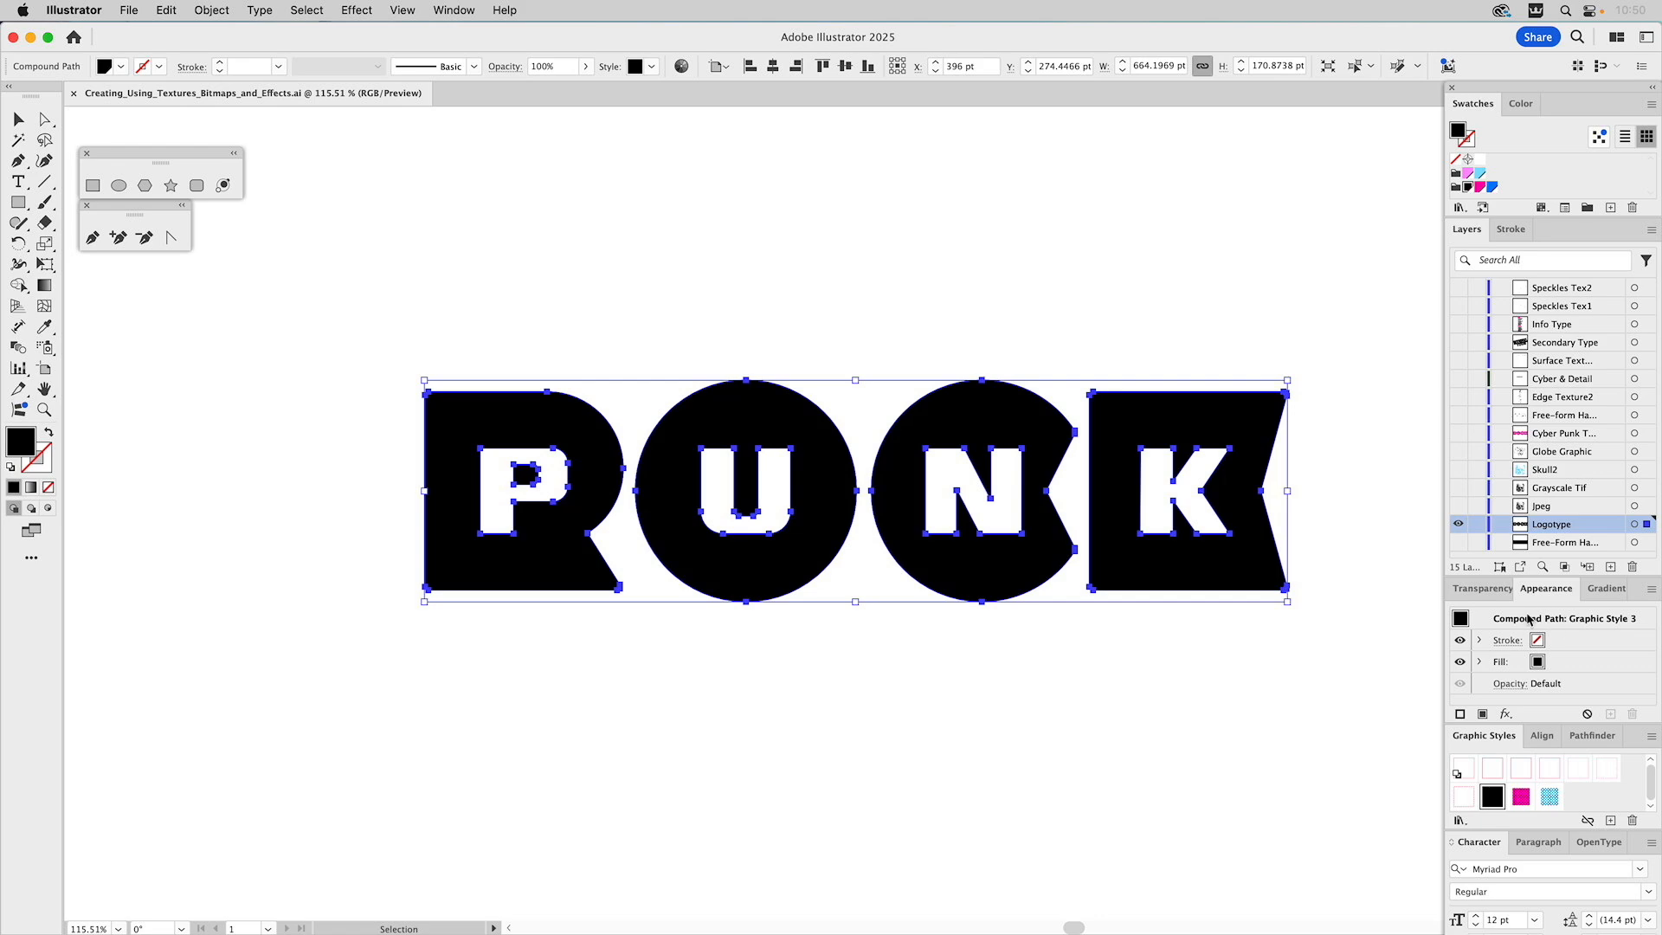
Step: Try magenta and blue swatch fills on the PUNK logotype and return its fill to black
left_click(1479, 188)
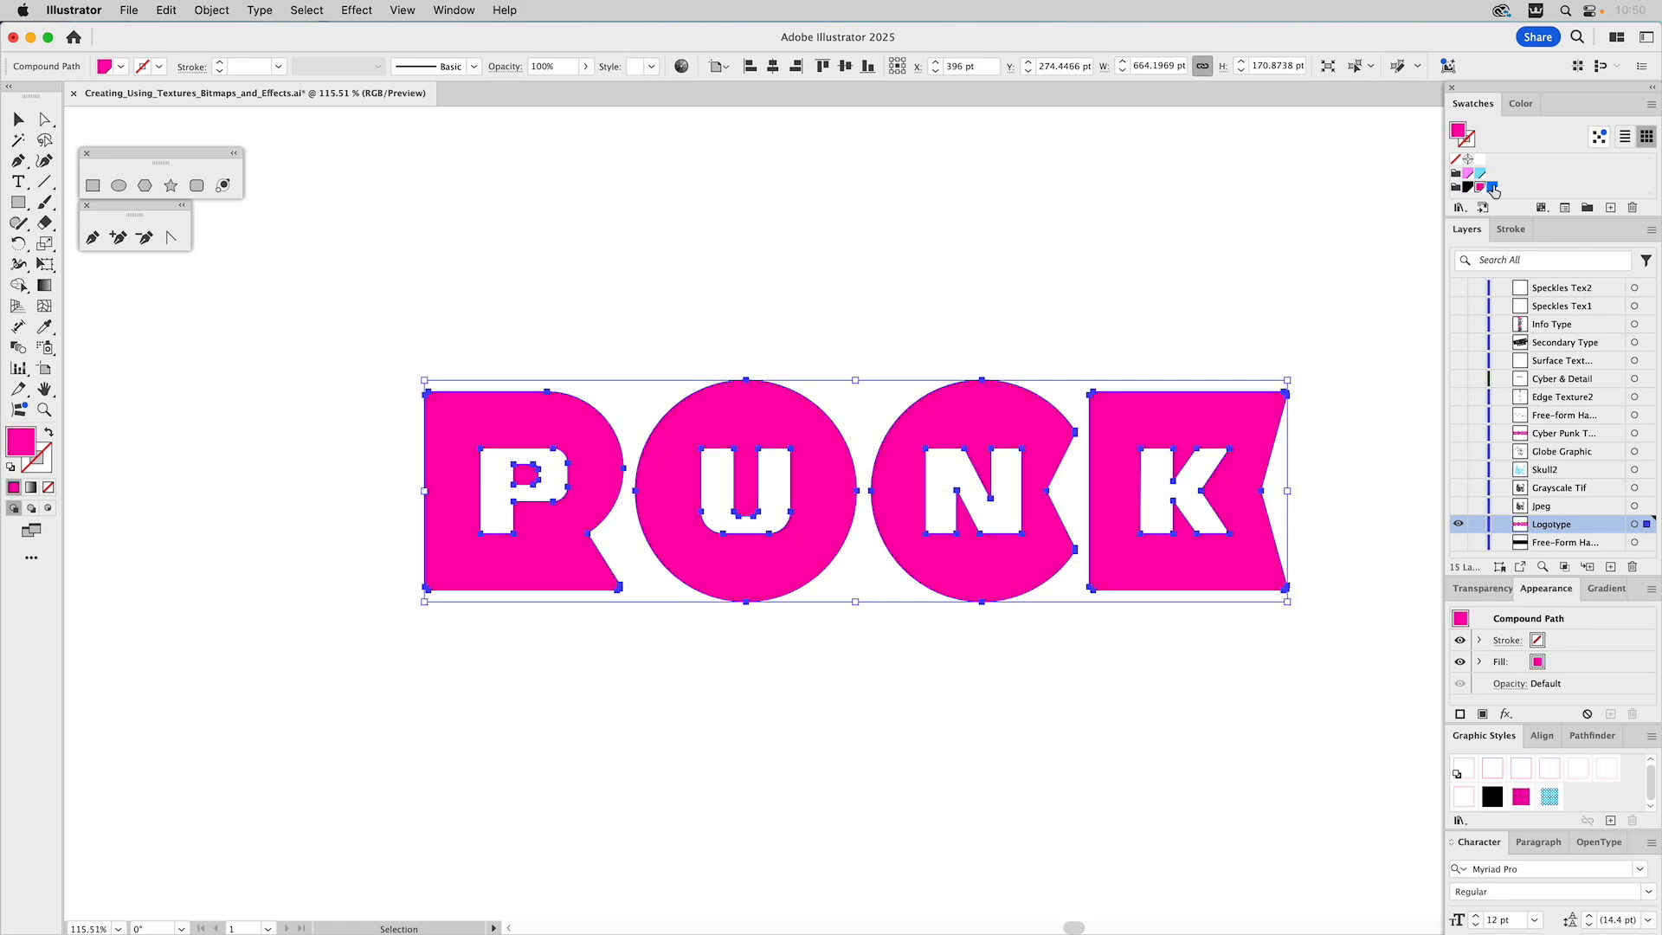
left_click(1492, 188)
left_click(1467, 188)
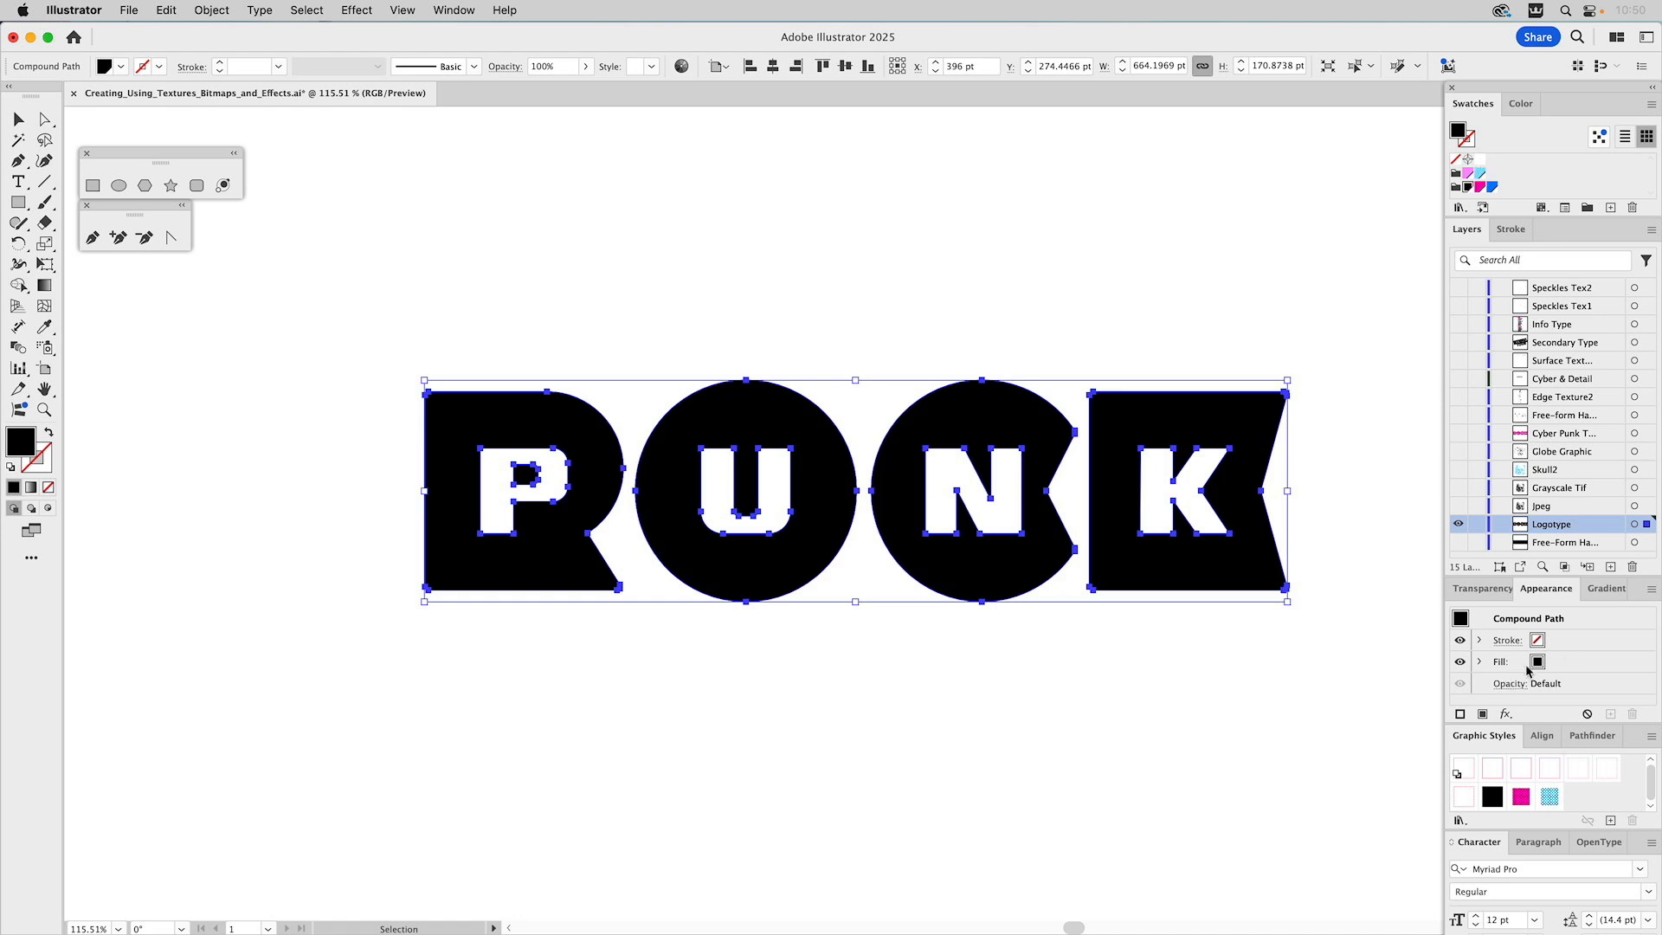
Step: Try a freeform gradient on the PUNK logotype with a color stop moved inside the U, and reapply the black graphic style
left_click(1607, 589)
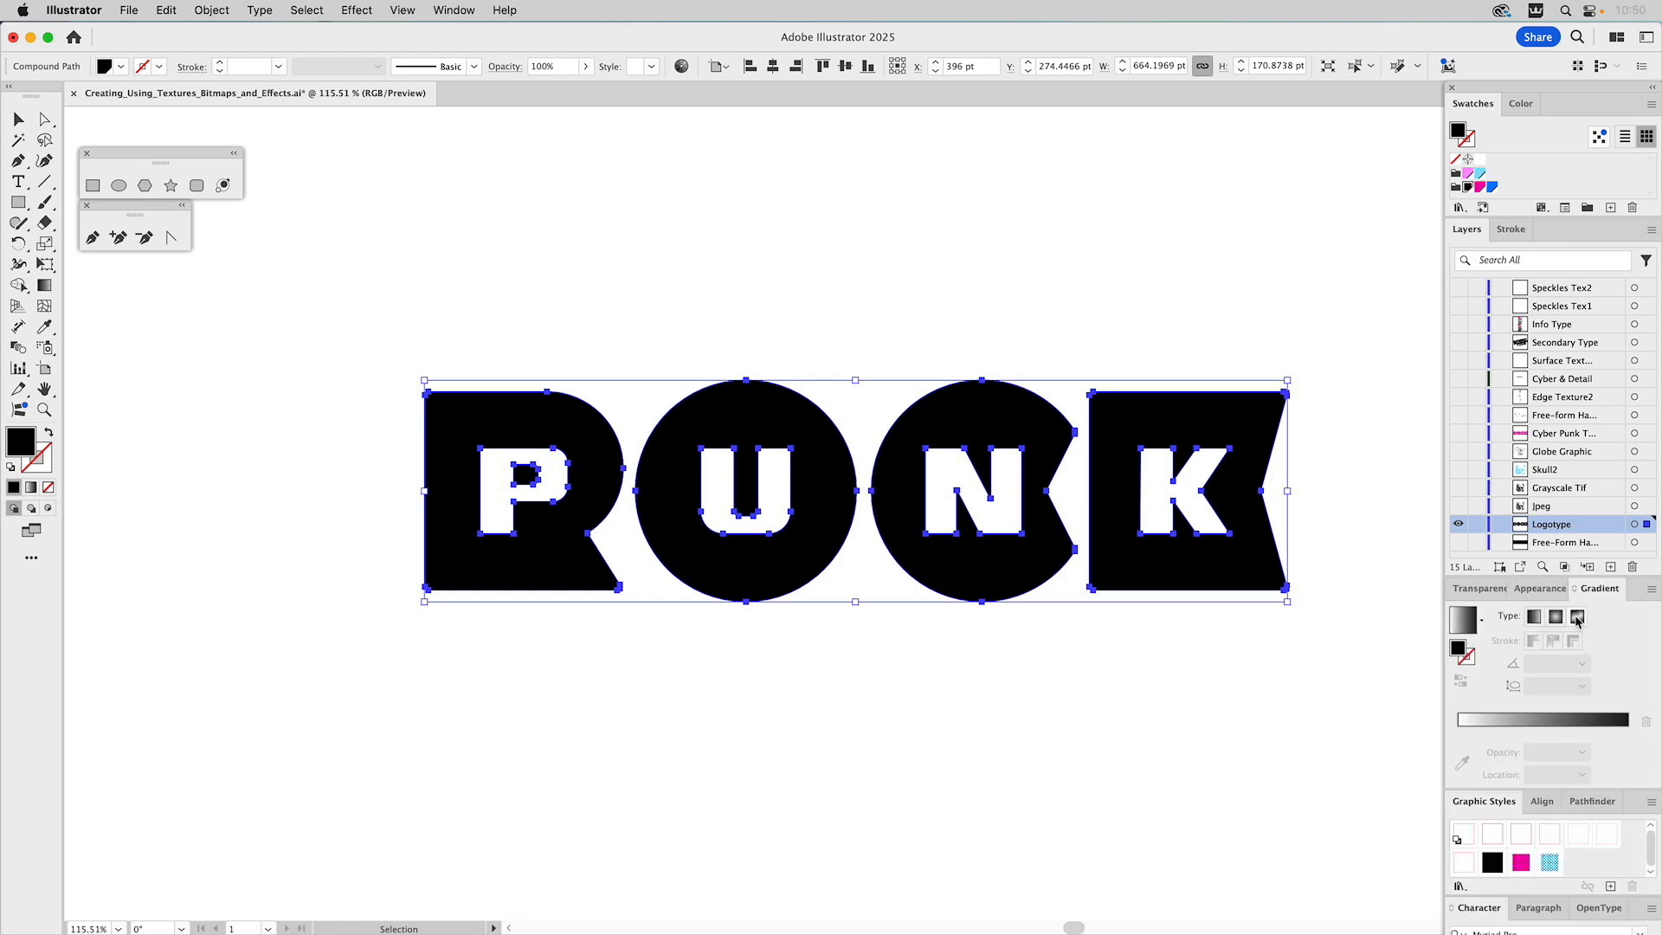
left_click(1577, 618)
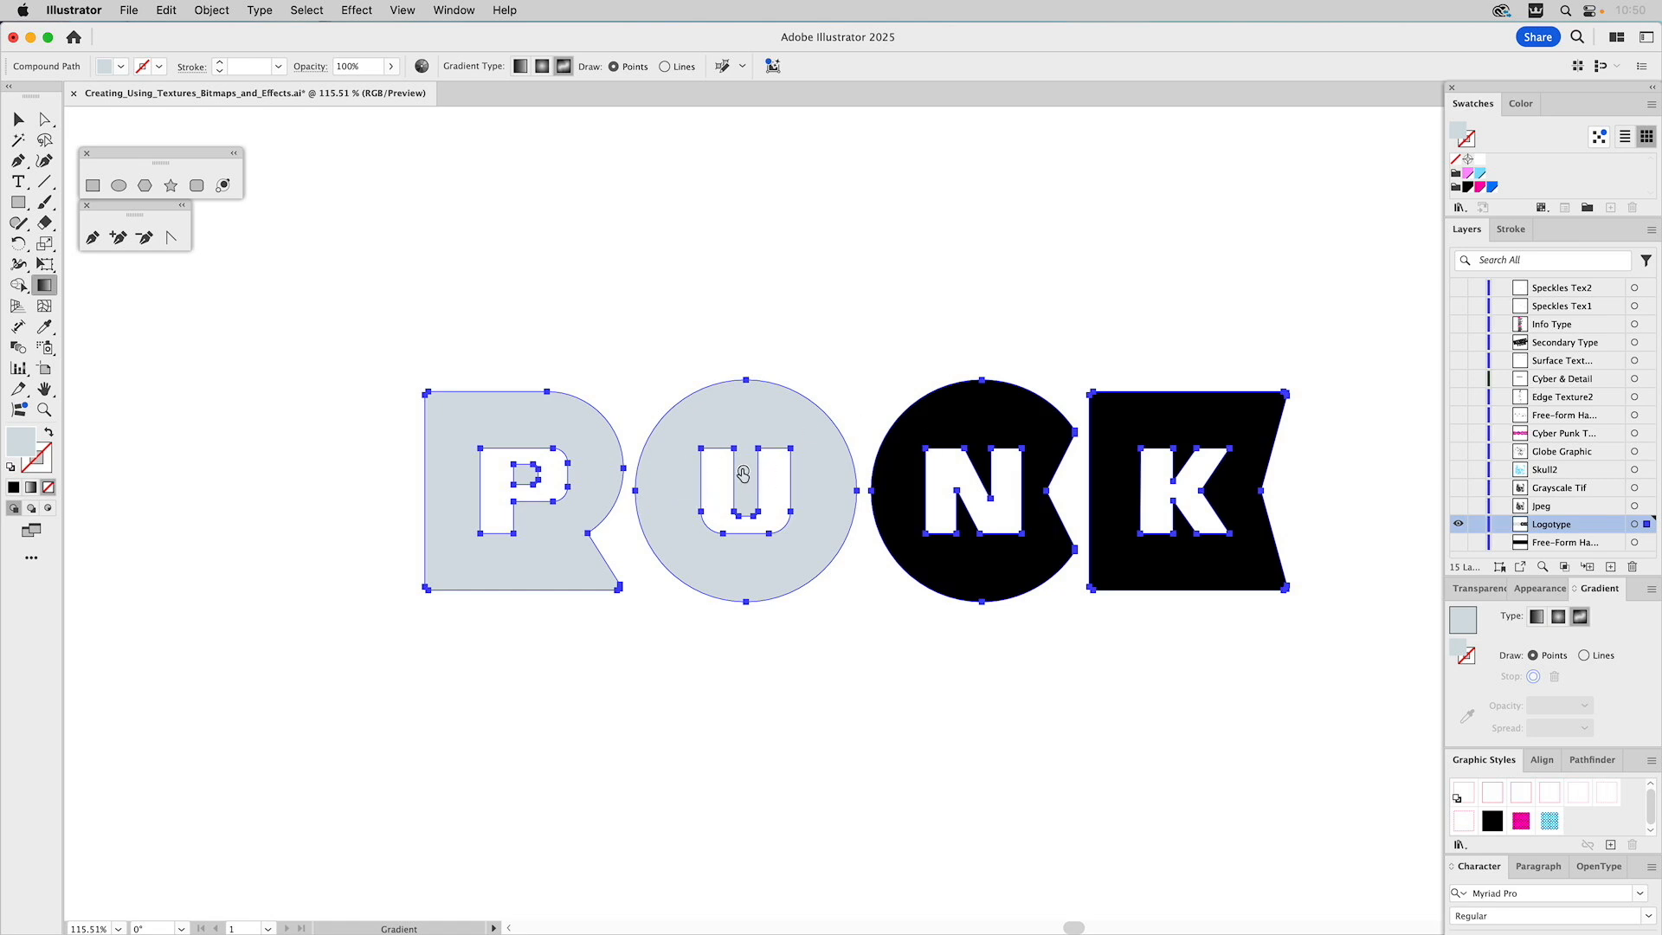
mouse_move(743, 473)
mouse_move(743, 499)
left_mouse_down()
mouse_move(747, 522)
mouse_move(744, 477)
left_mouse_up()
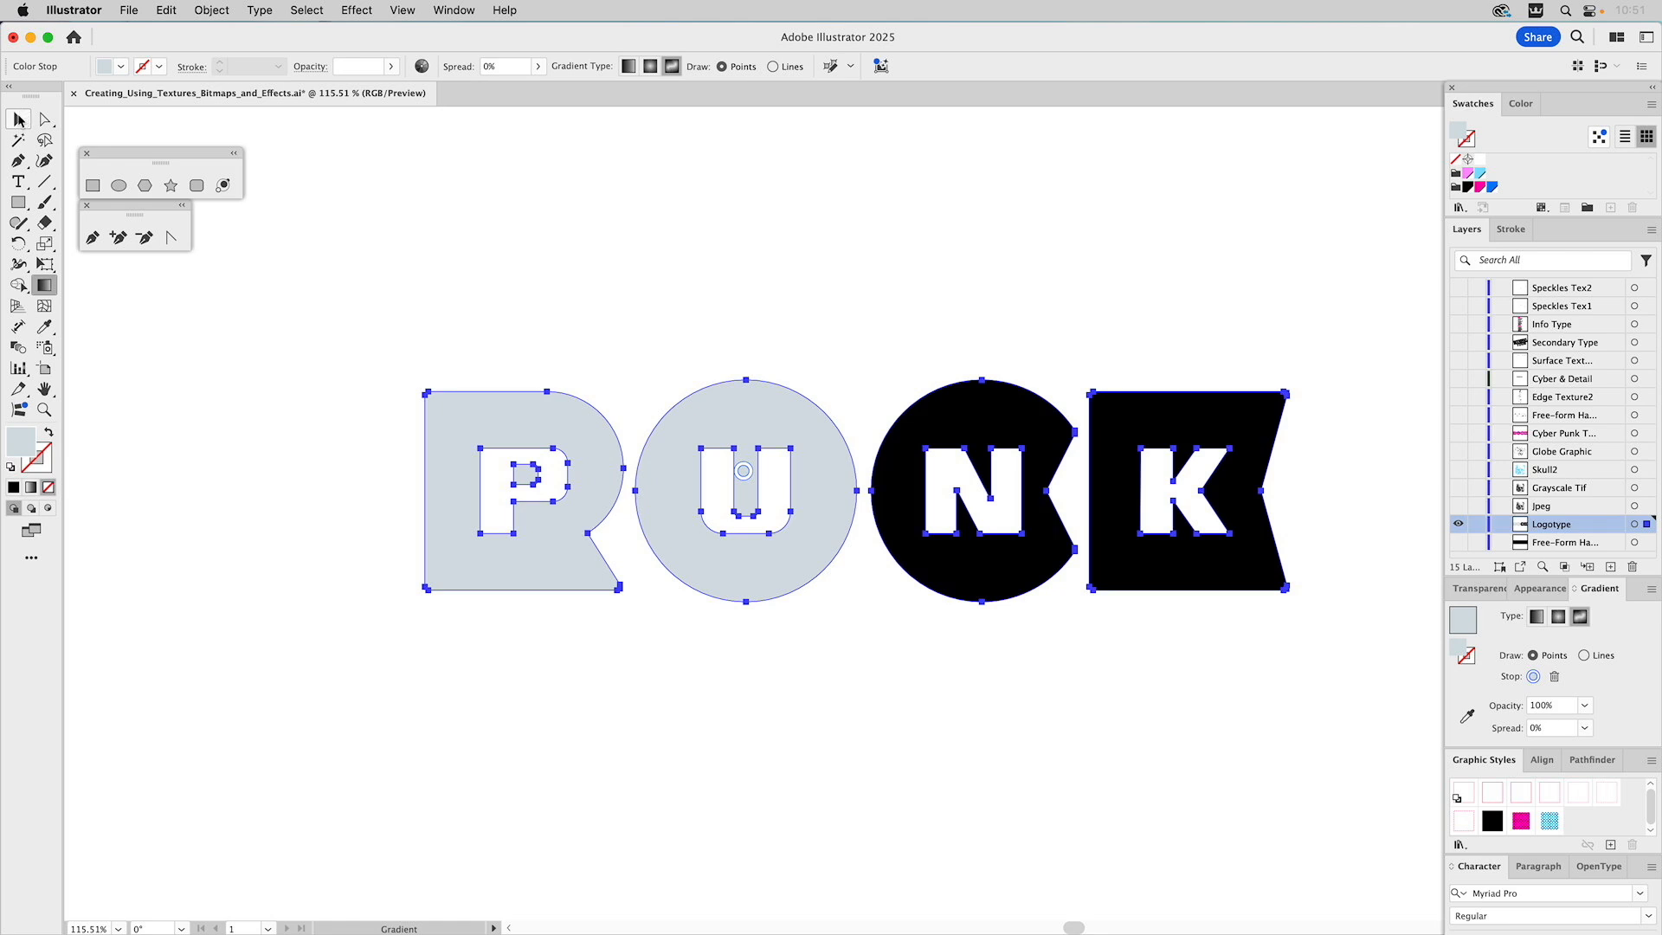
left_click(19, 119)
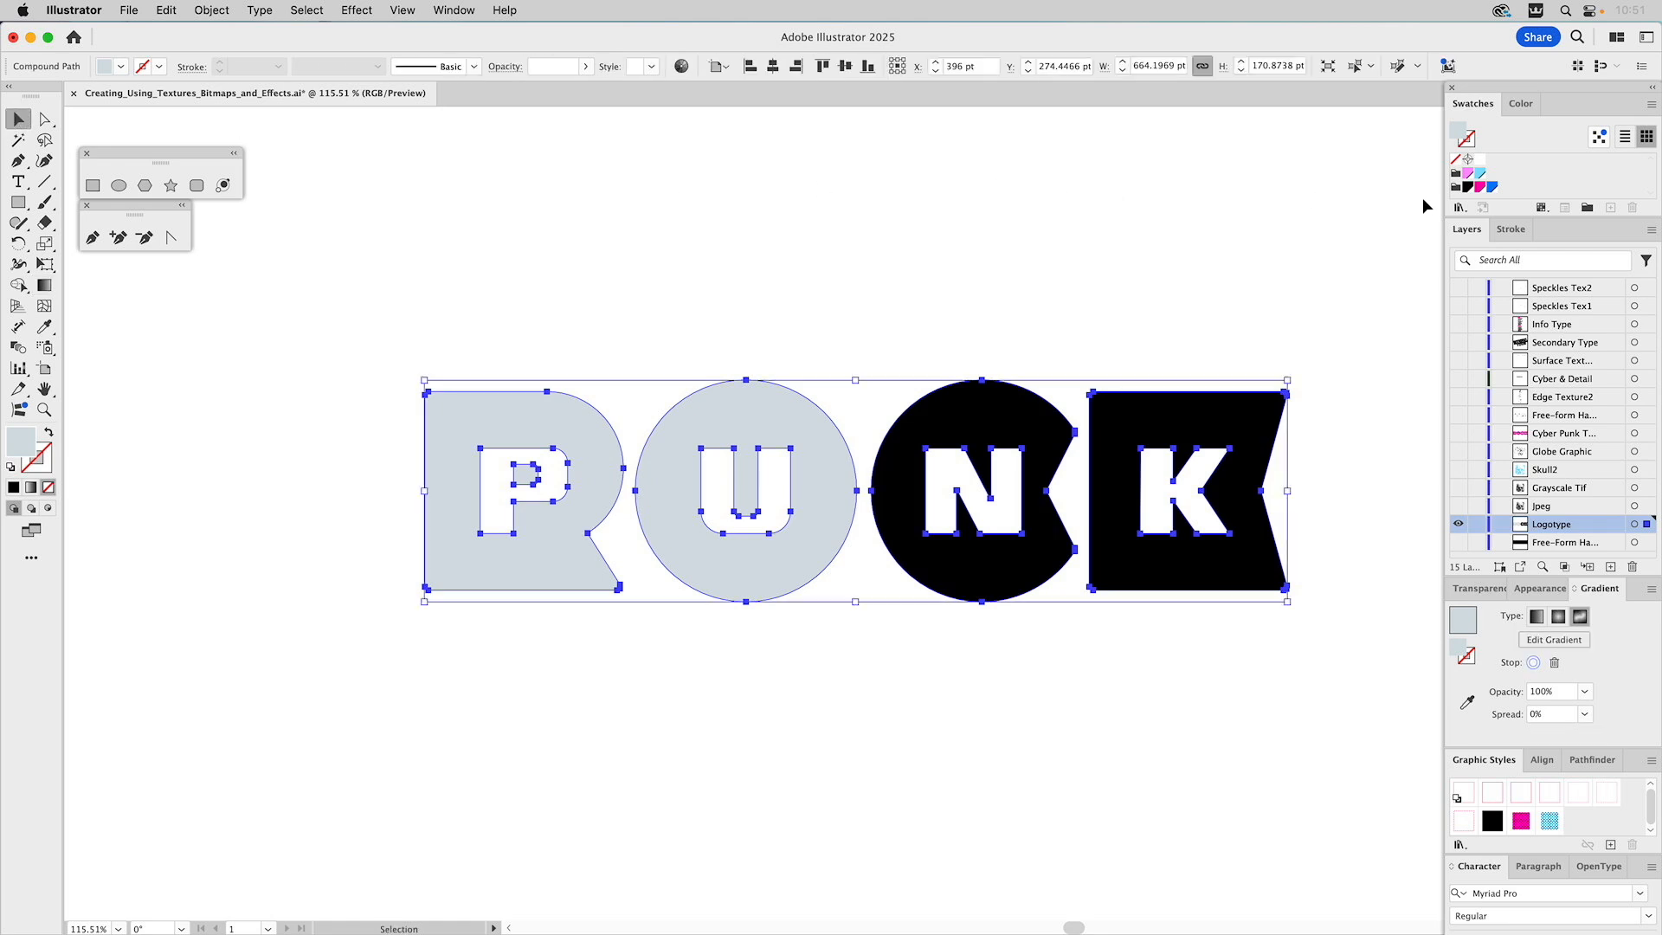
left_click(1492, 822)
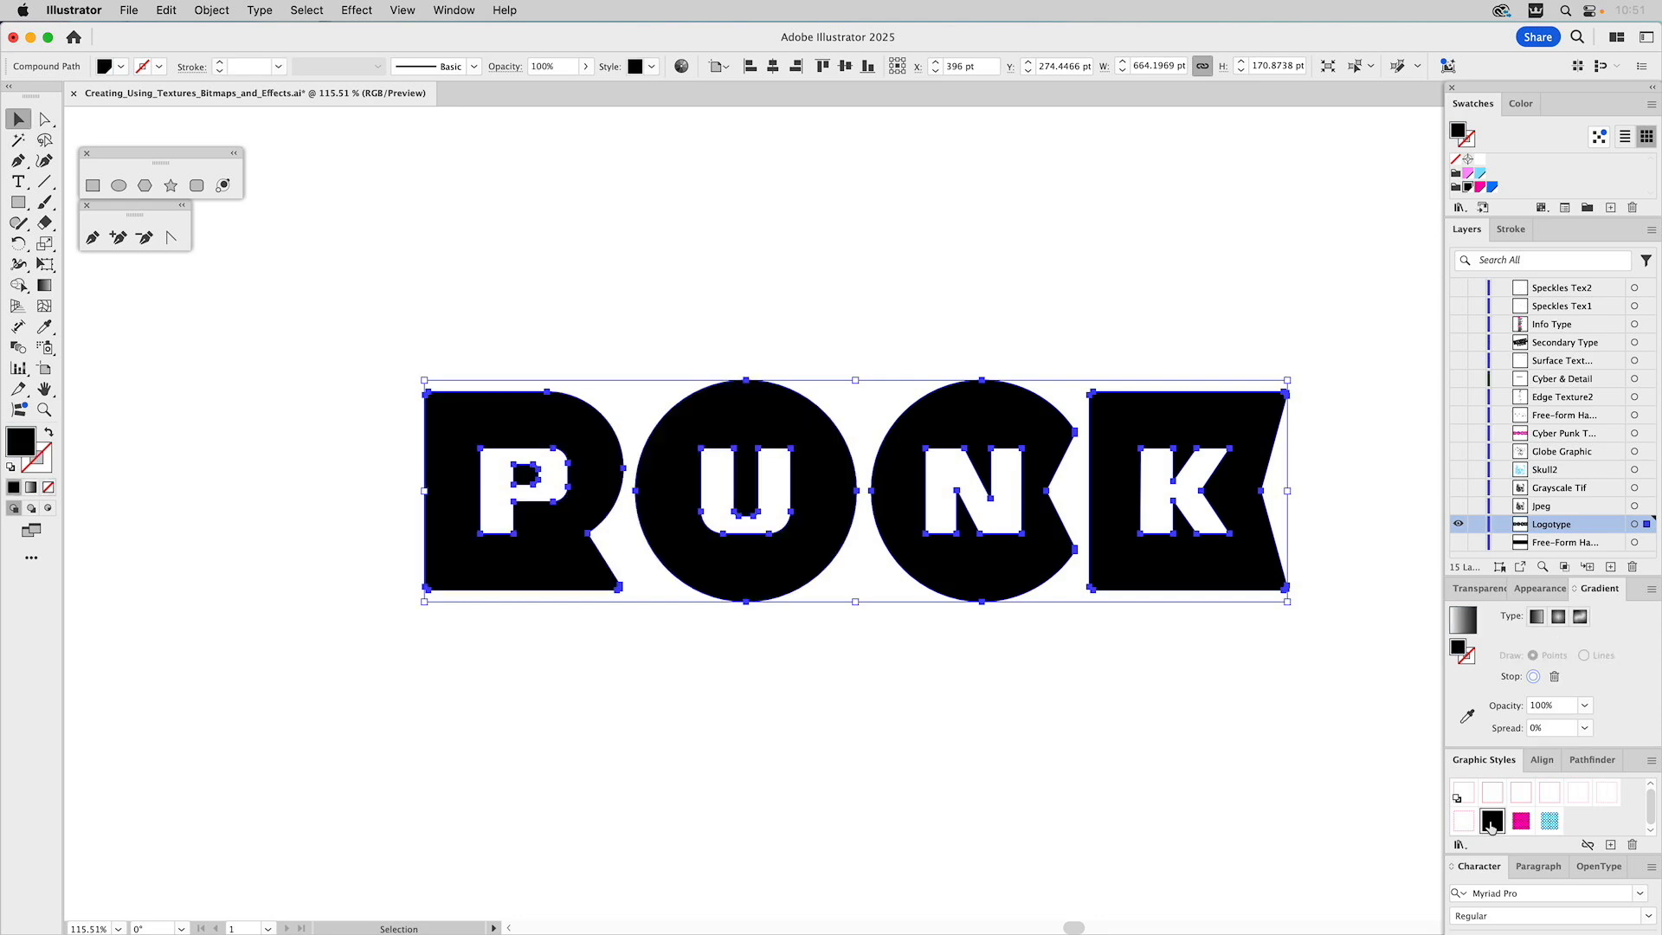
Step: Hide the Logotype layer, show the Free-Form layer beneath it and fill its rectangle with magenta
left_click(1458, 527)
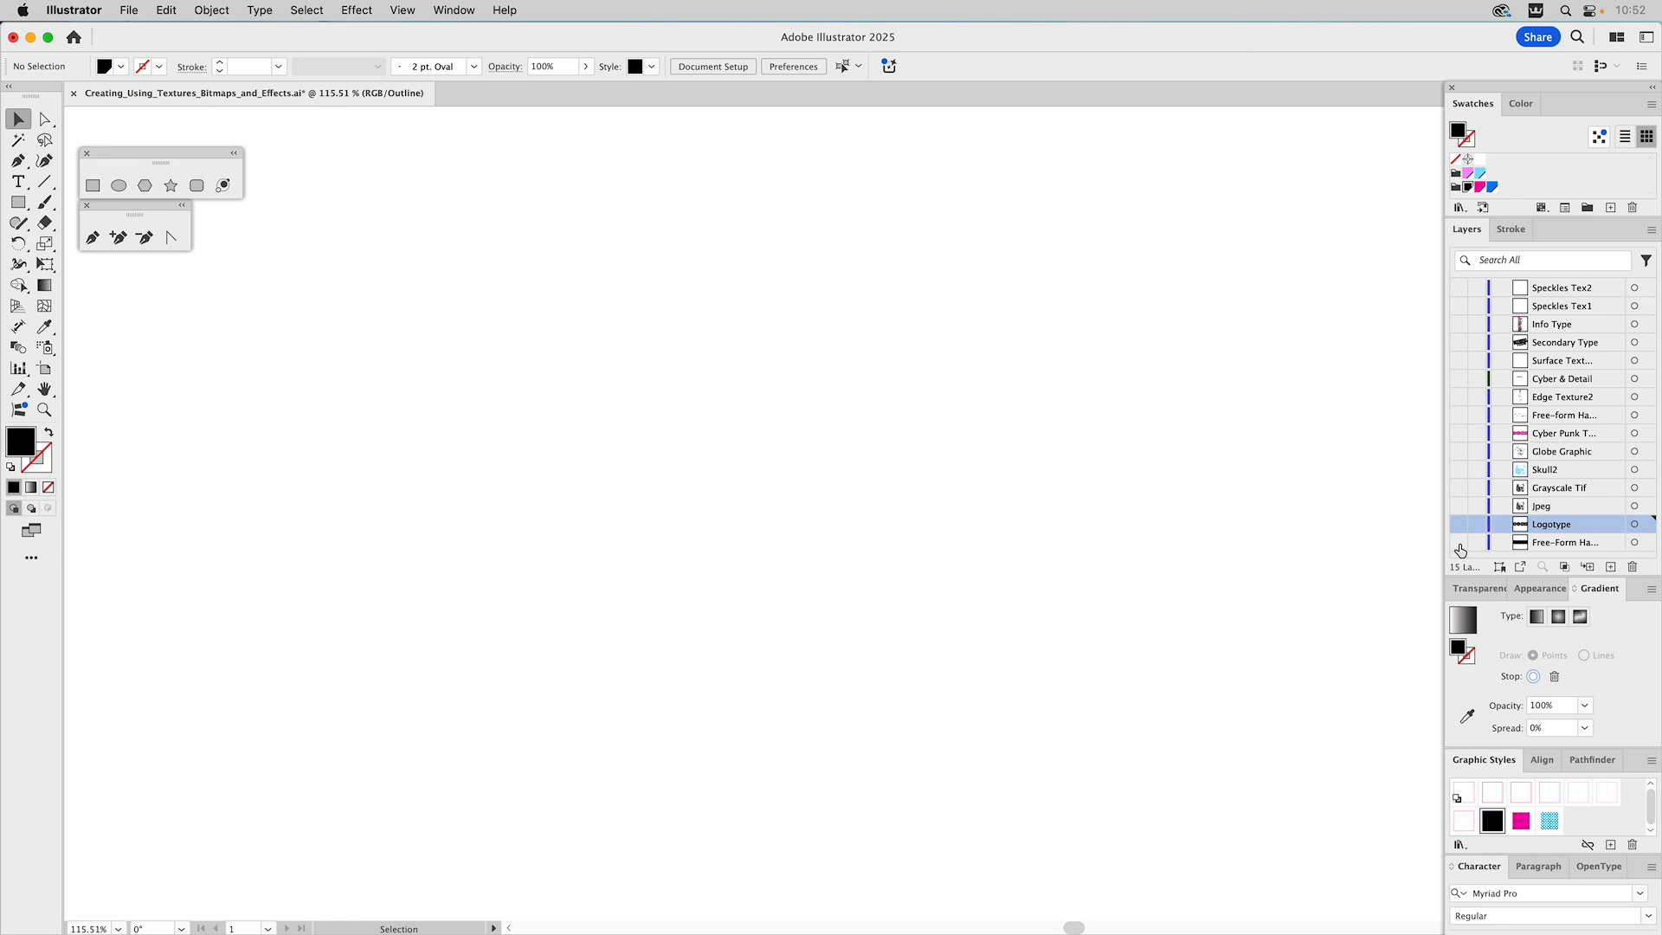
left_click(1459, 543)
left_click(1229, 476)
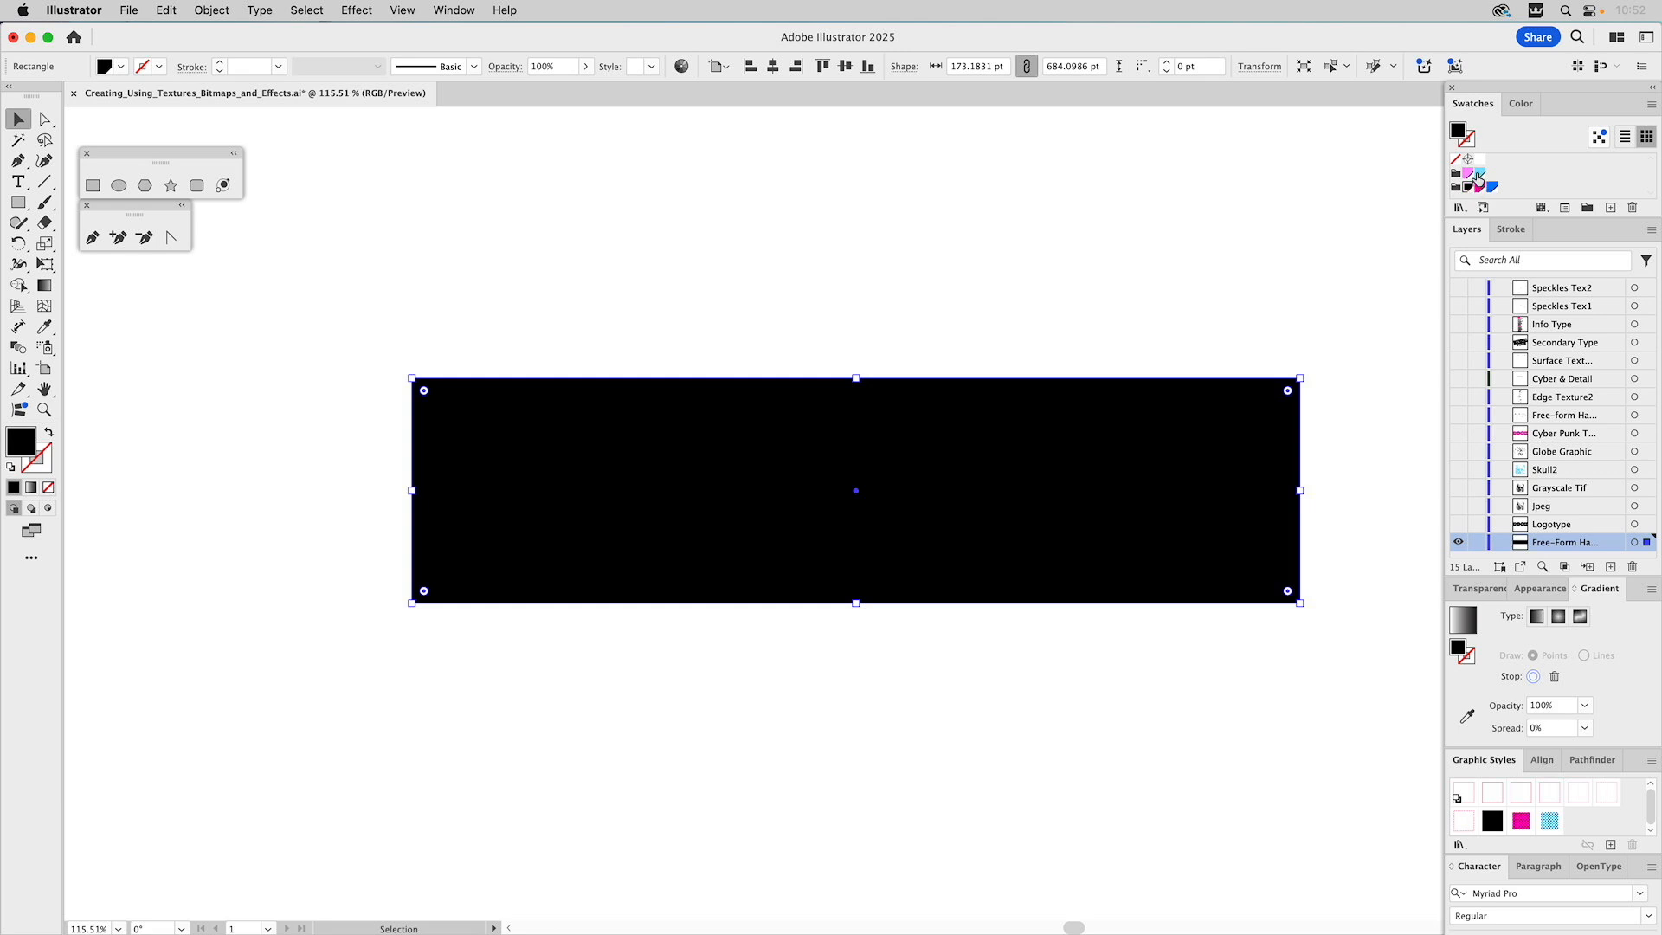
left_click(1480, 187)
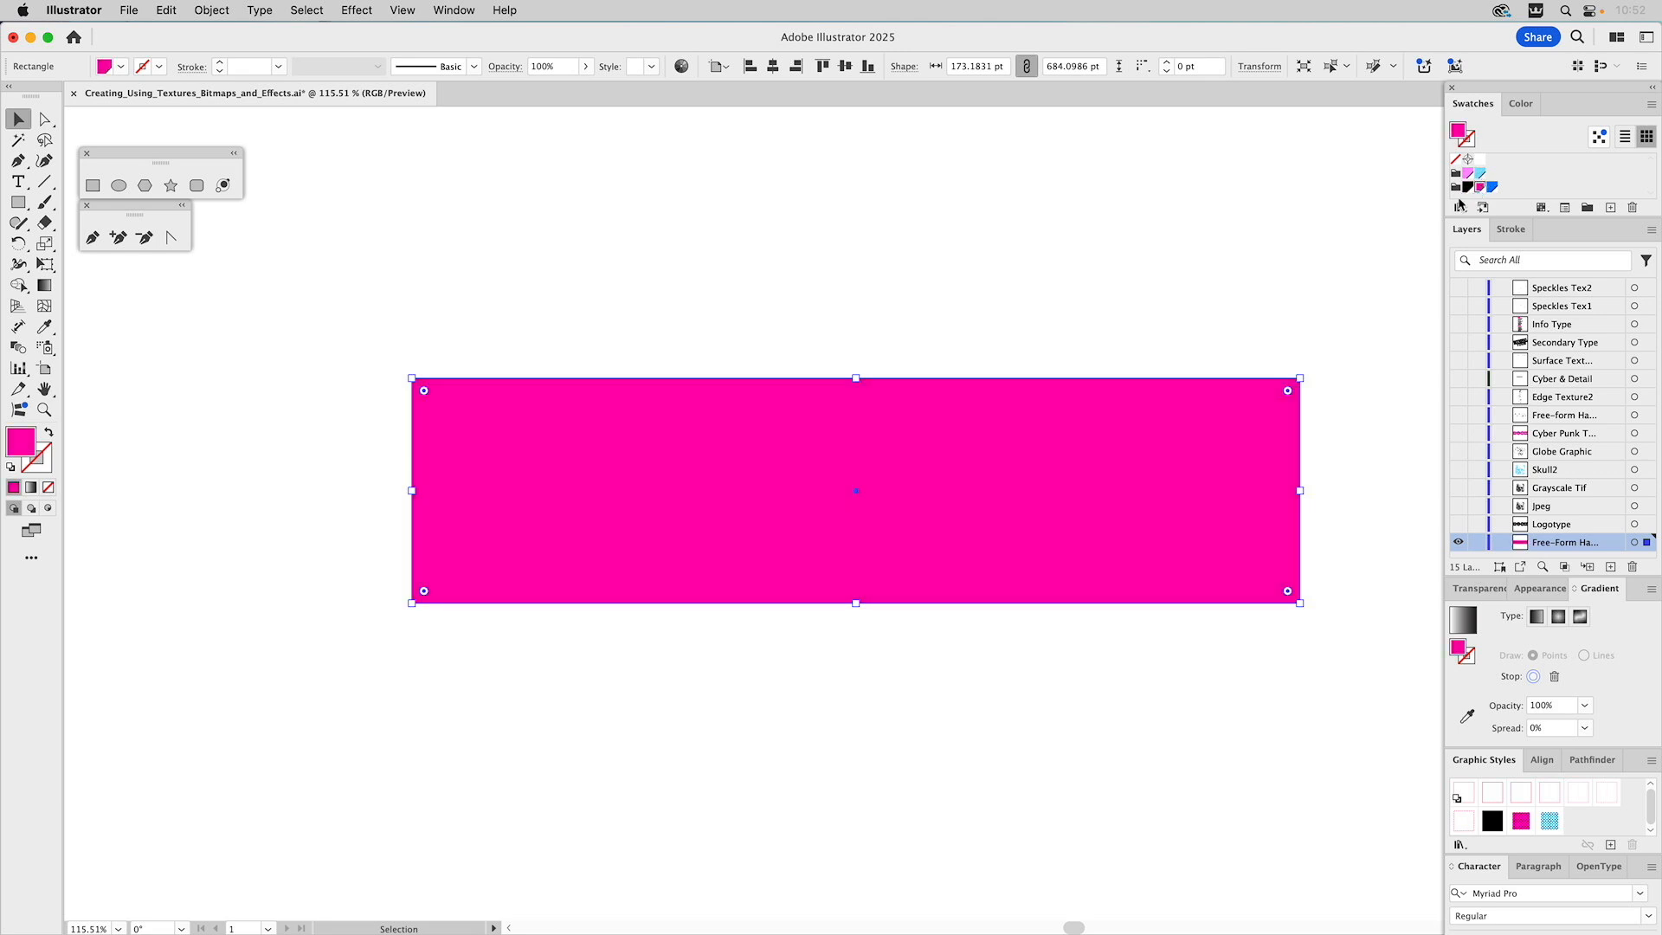
left_click(1403, 459)
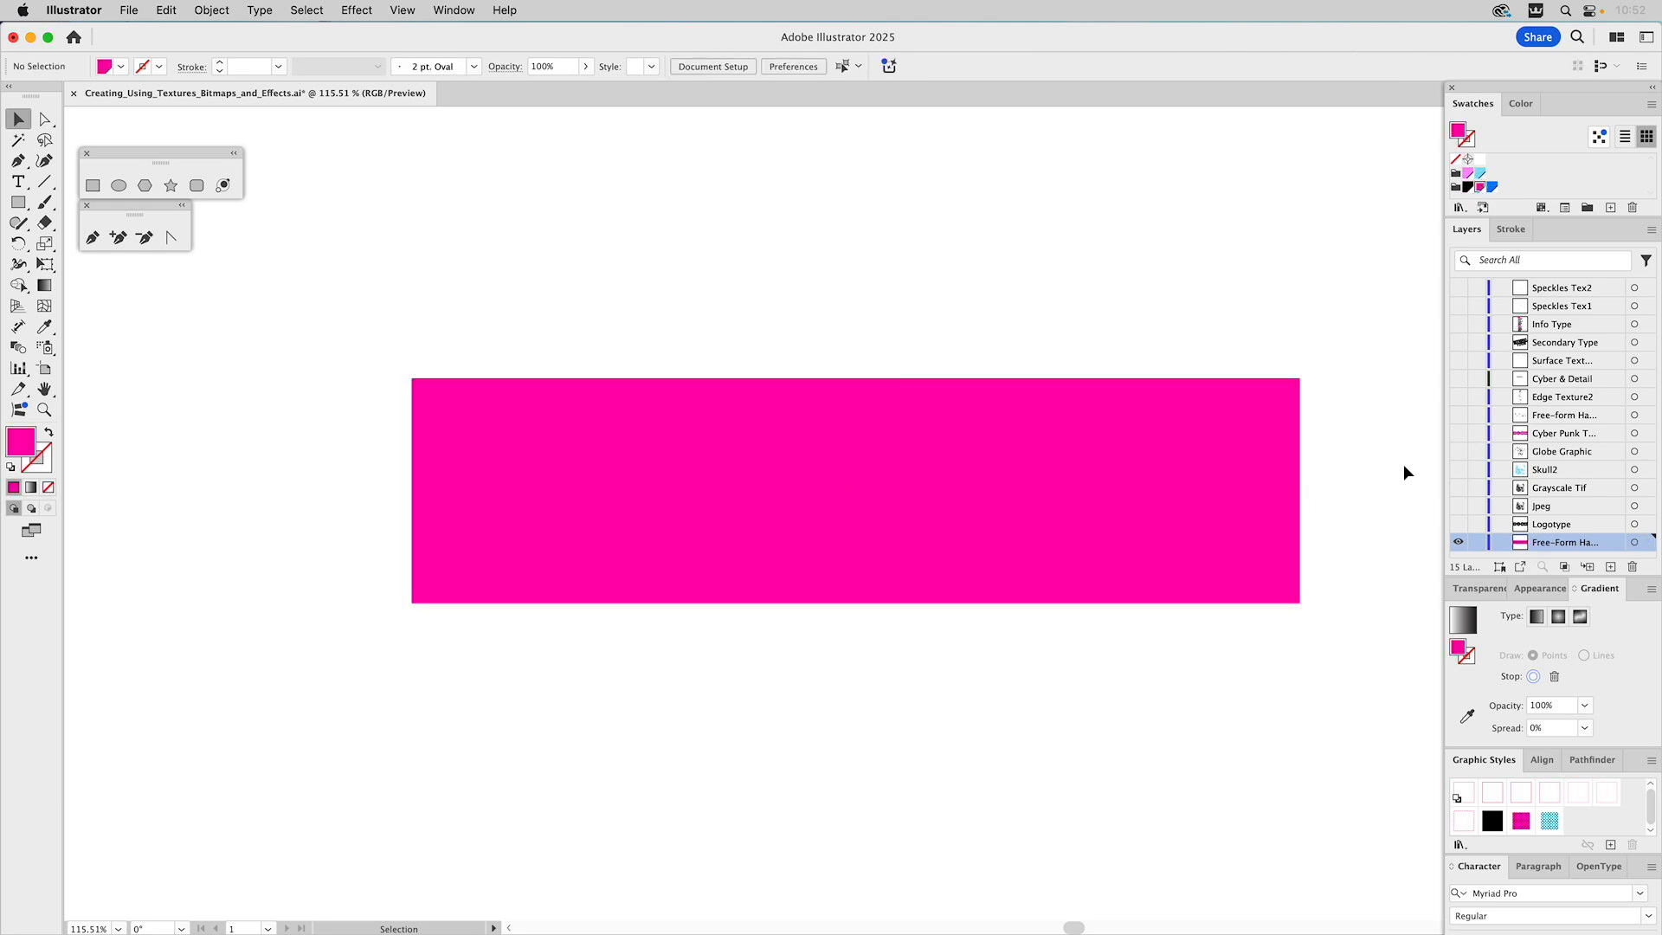
Step: Show the Logotype layer, give the PUNK logotype the graphic style with no fill and a 1 pt magenta stroke, and lock the layer
left_click(1458, 525)
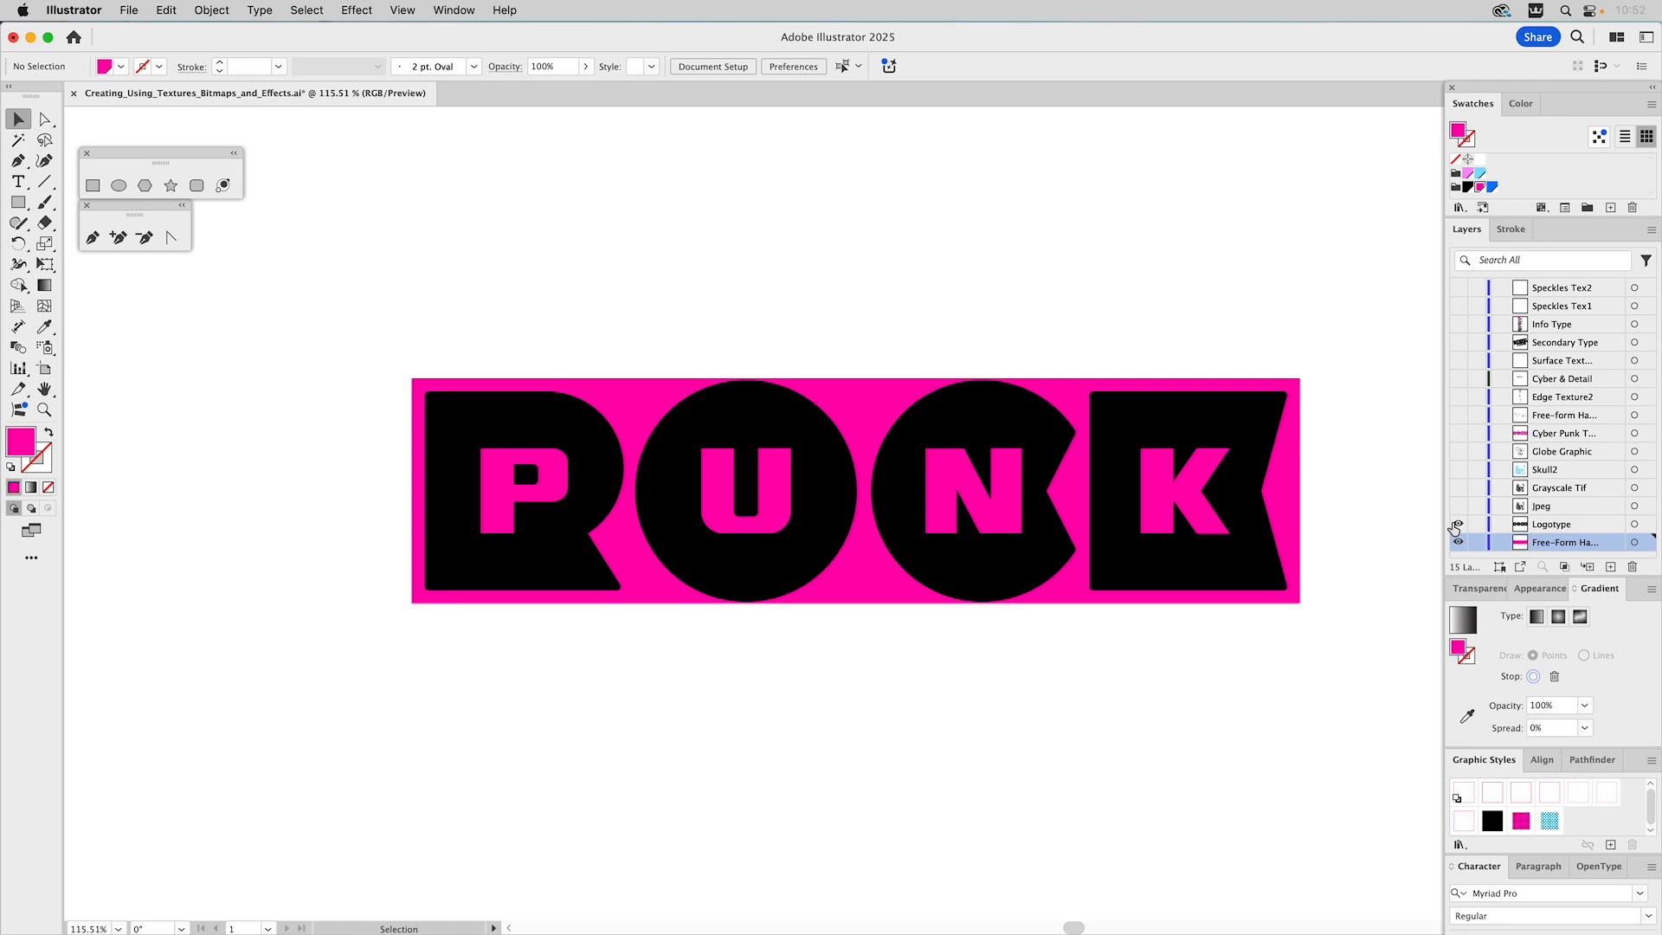
left_click(1257, 407)
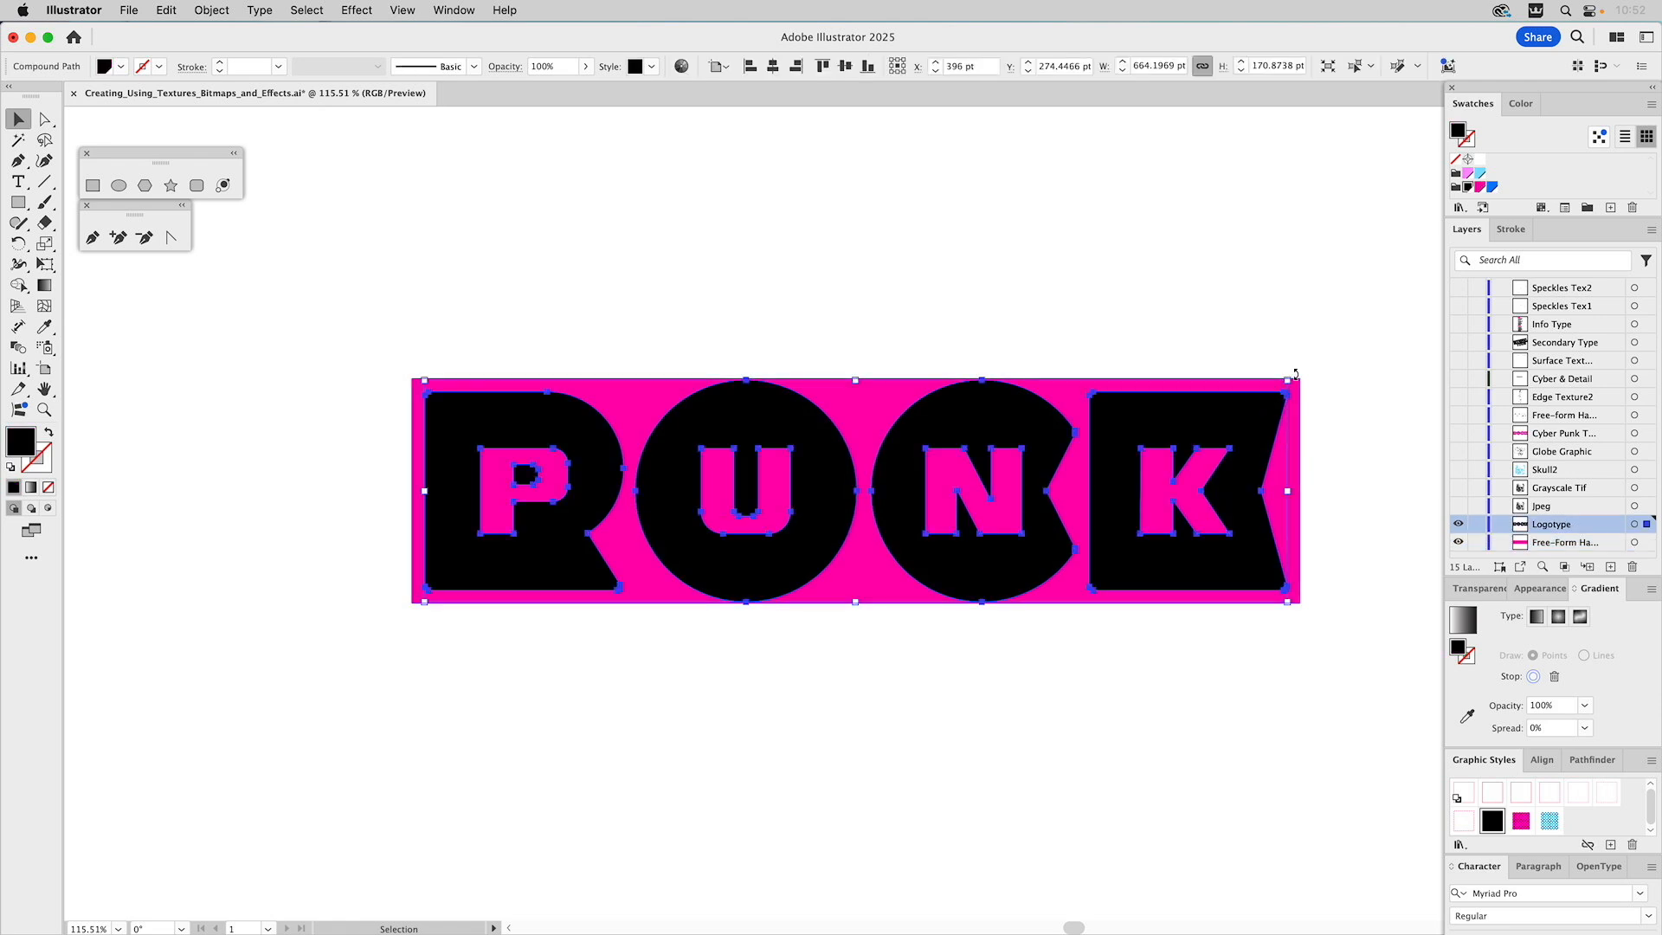
left_click(1491, 794)
left_click(1335, 439)
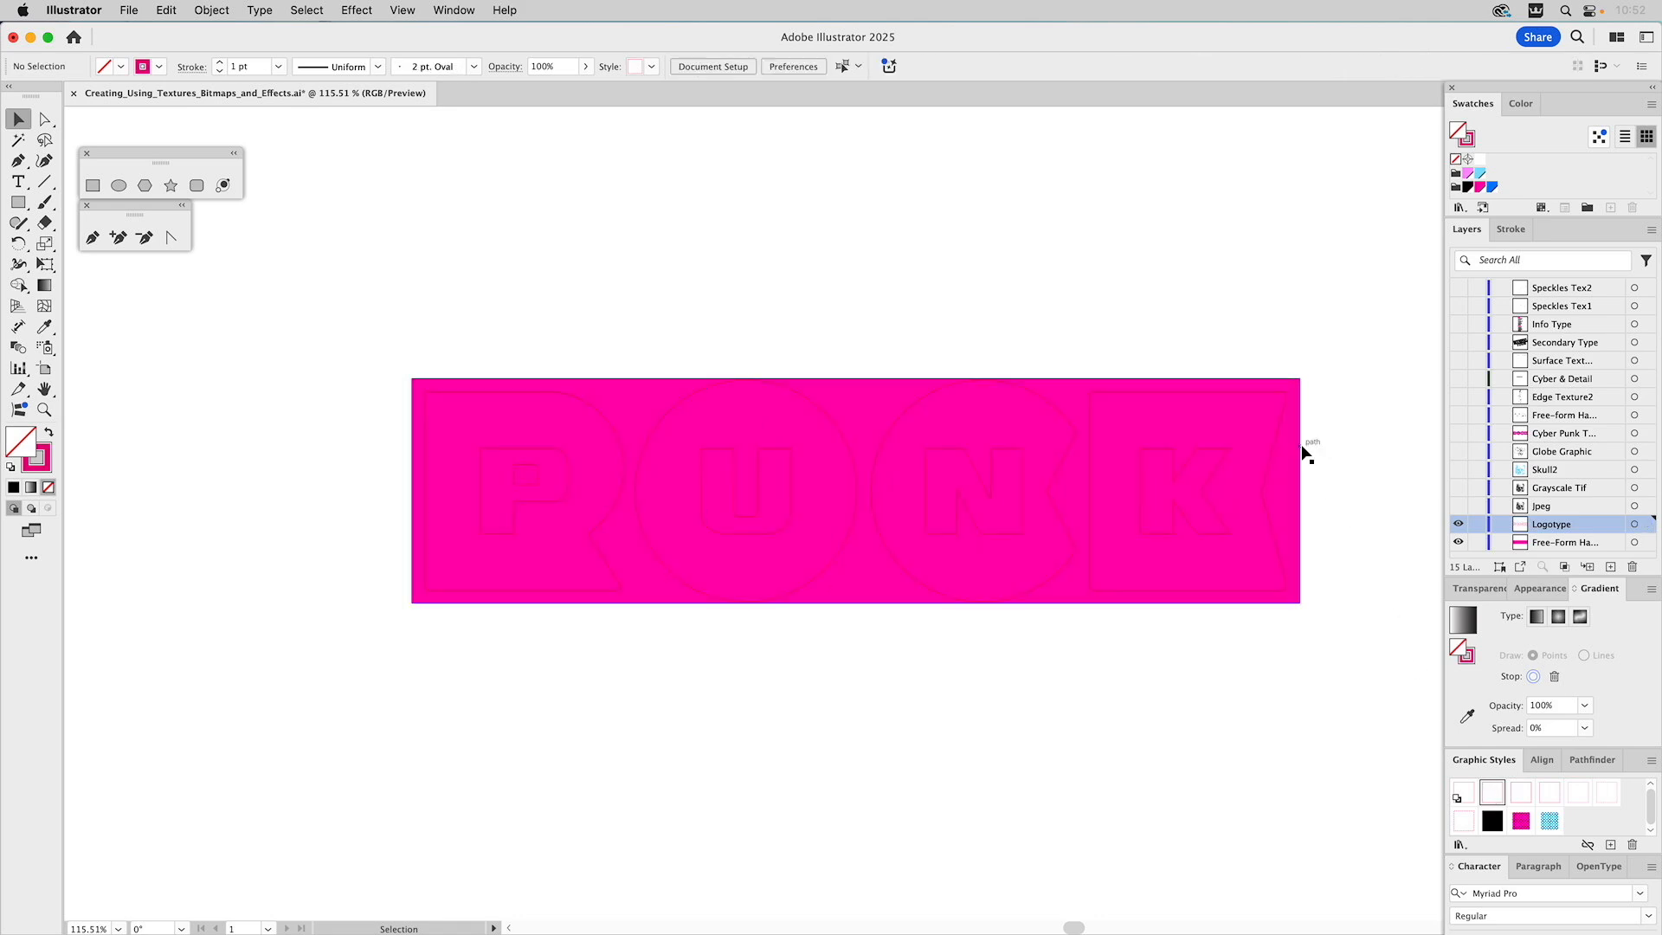
left_click(1477, 523)
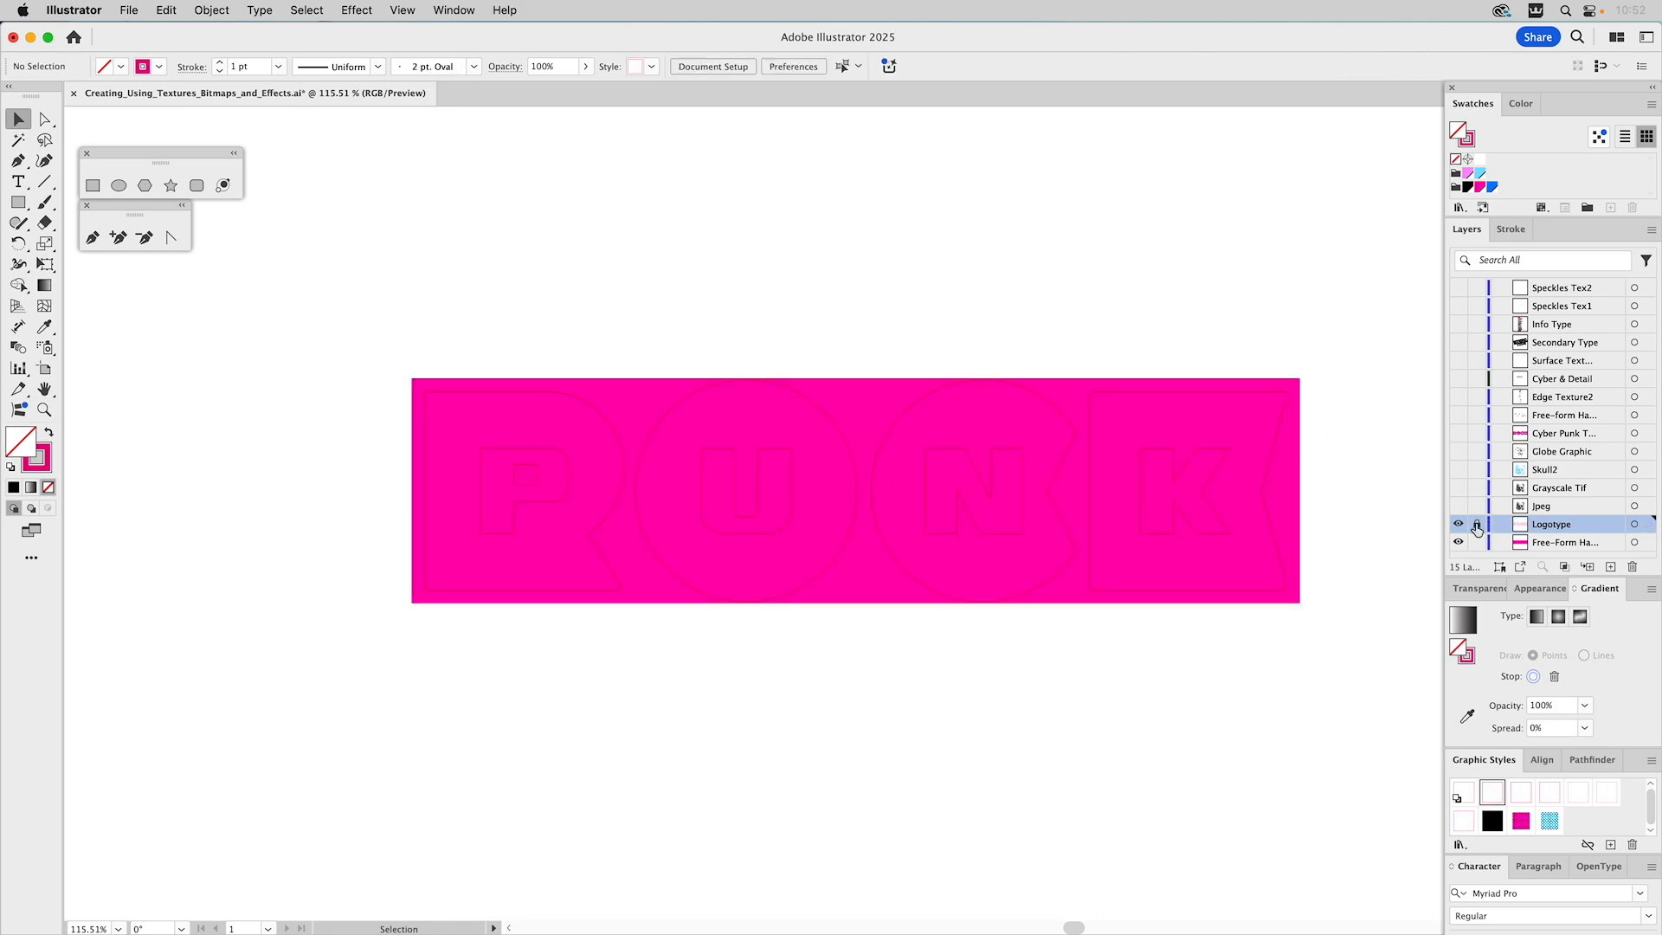
Step: Fill the rectangle behind the PUNK logotype with white and apply a freeform gradient to it
left_click(1298, 435)
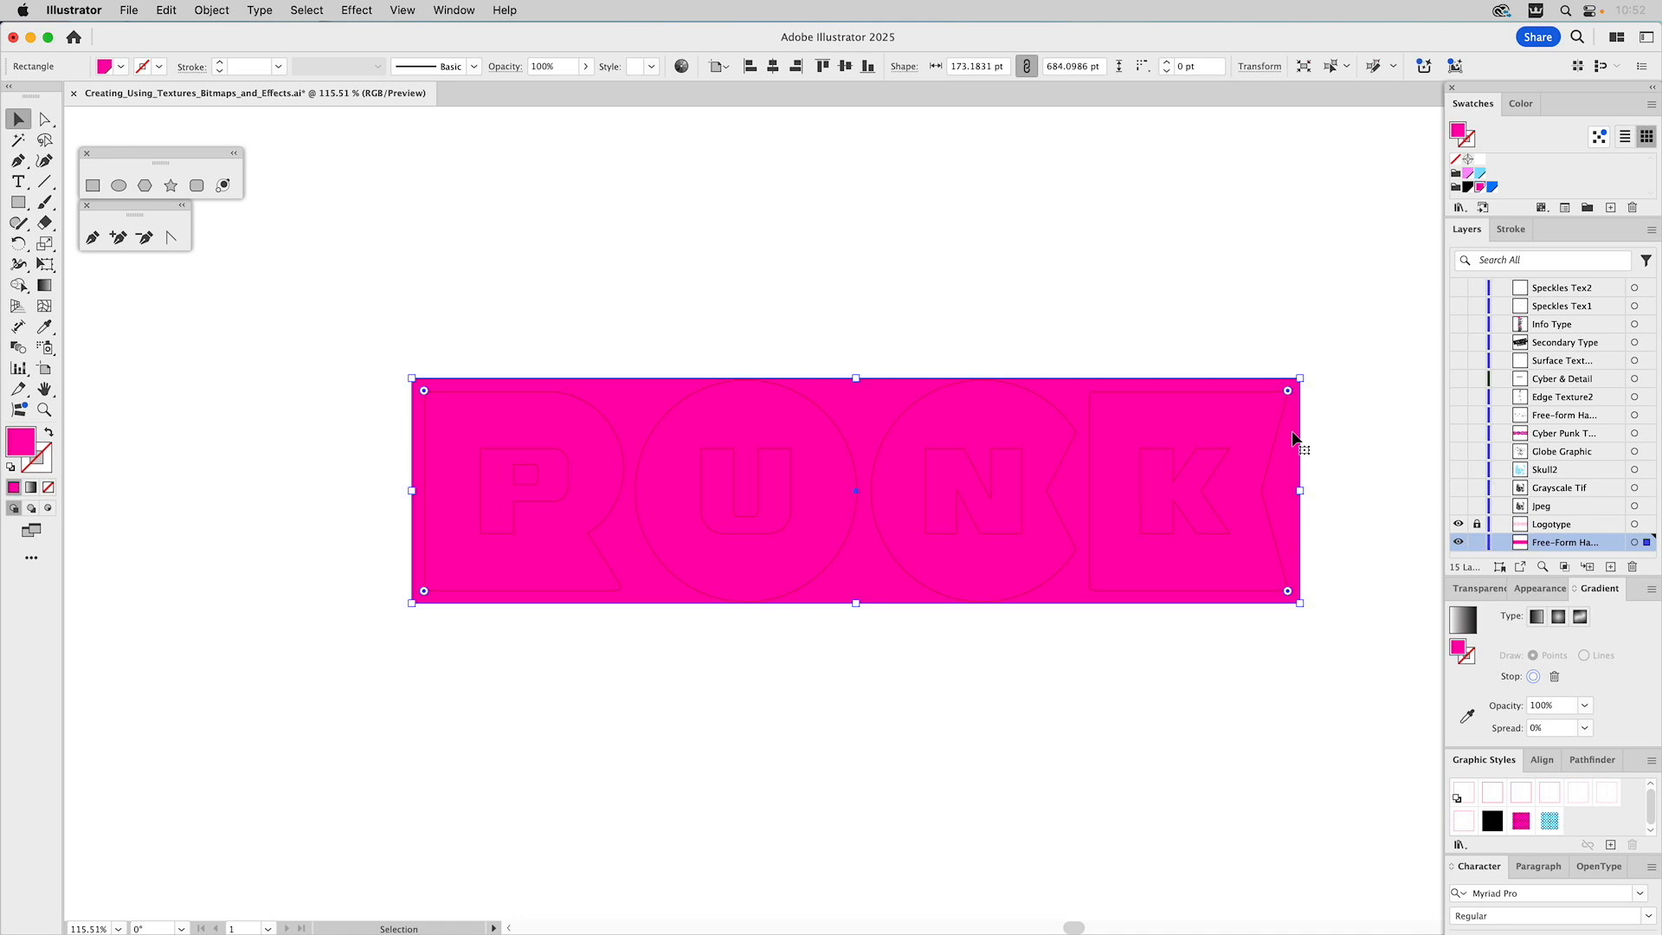
left_click(1478, 164)
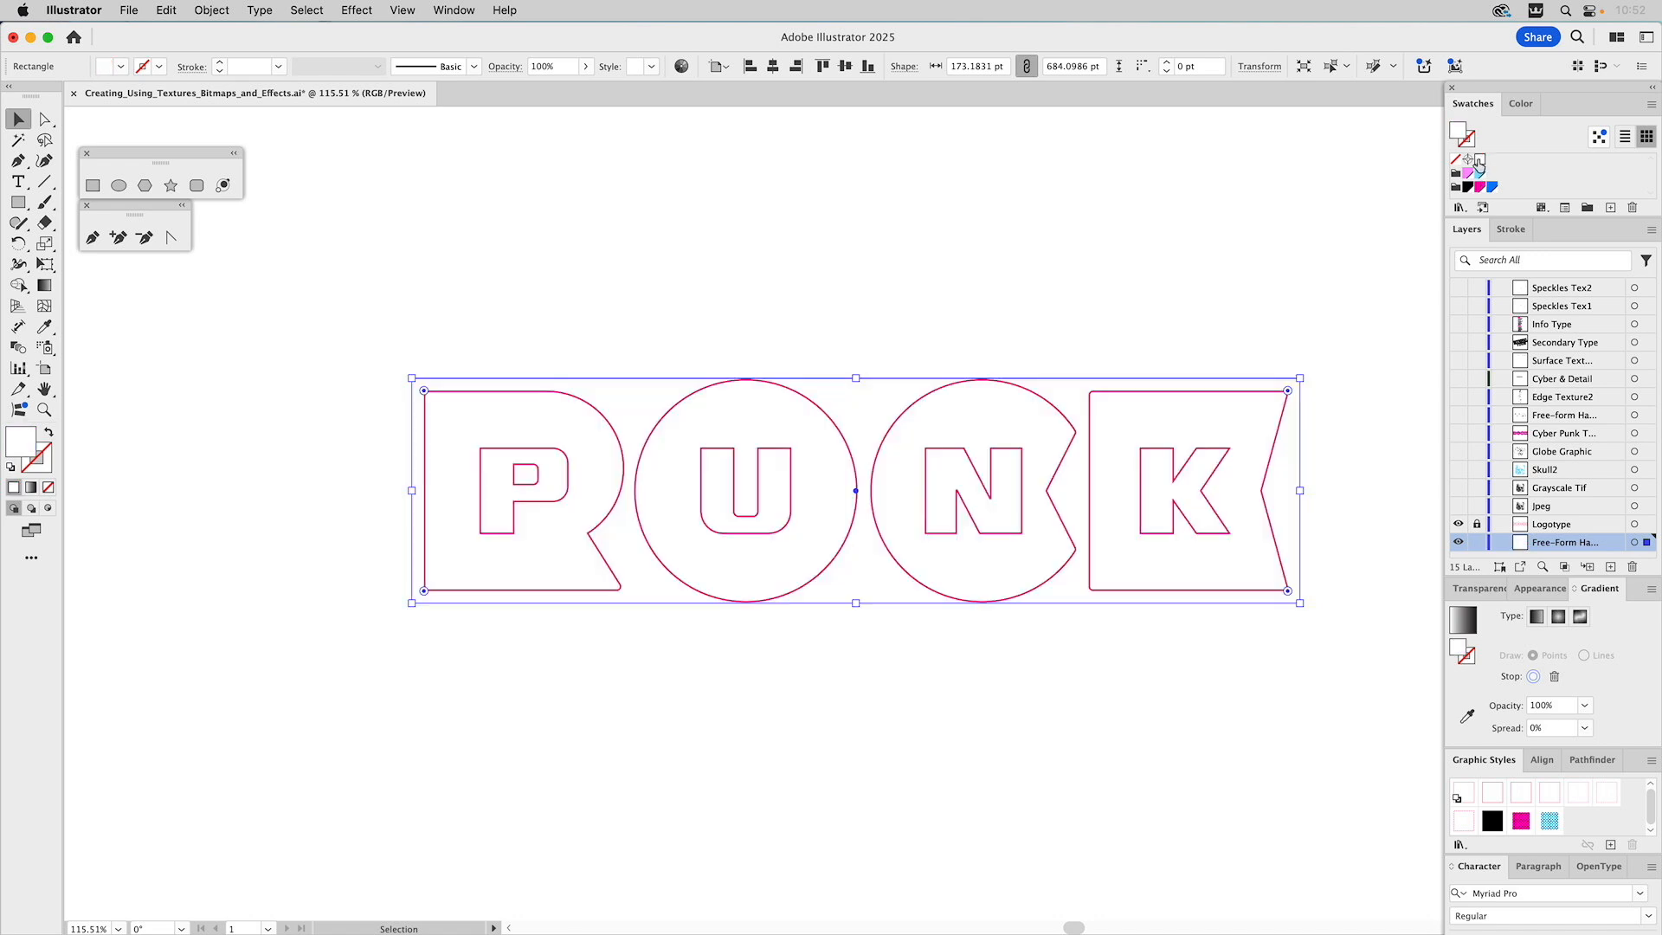
left_click(1580, 618)
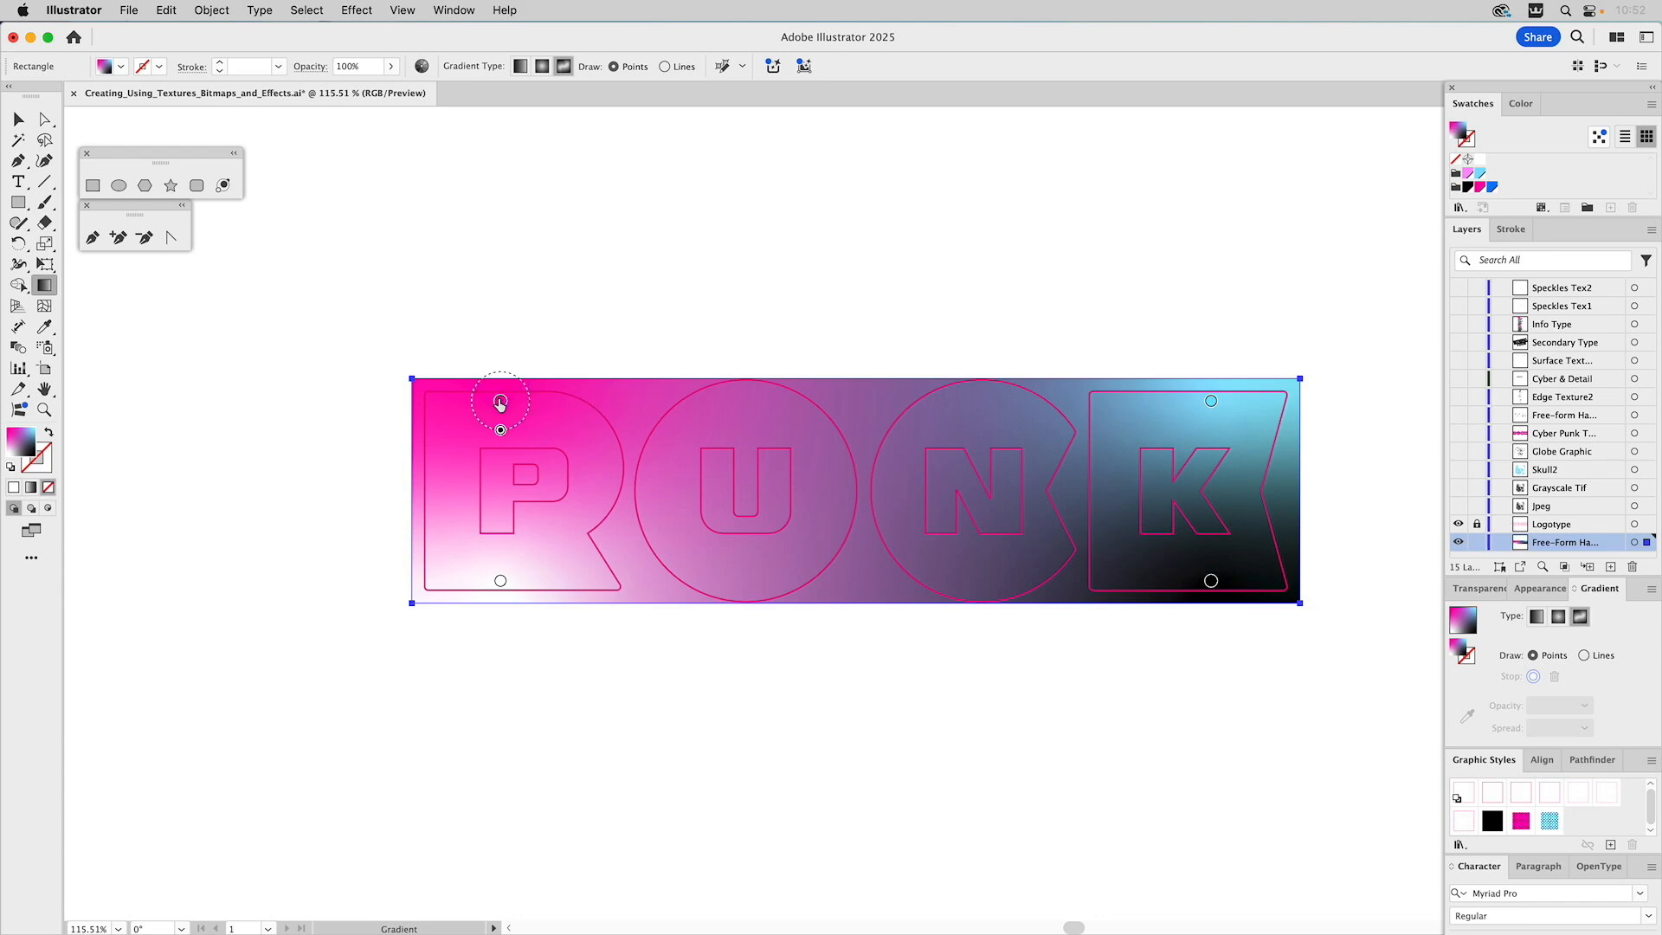
Step: Recolor the magenta stop black near the P shape's upper edge and move the white stop into its lower-left corner
left_click_drag(499, 403, 478, 398)
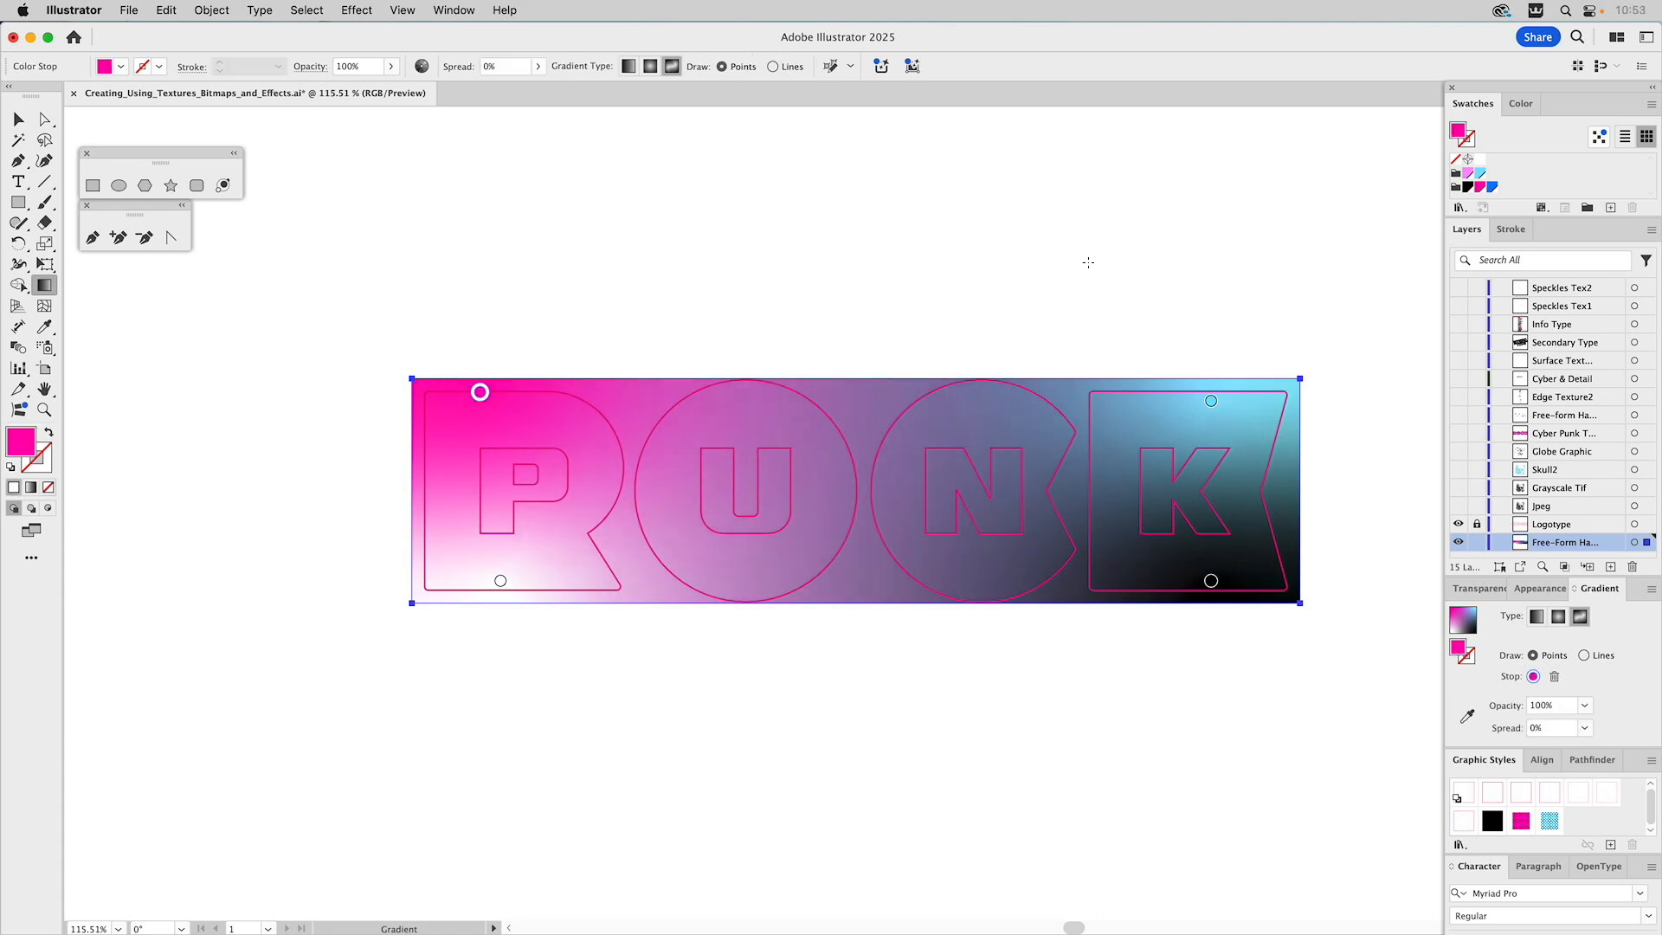
left_click(1469, 187)
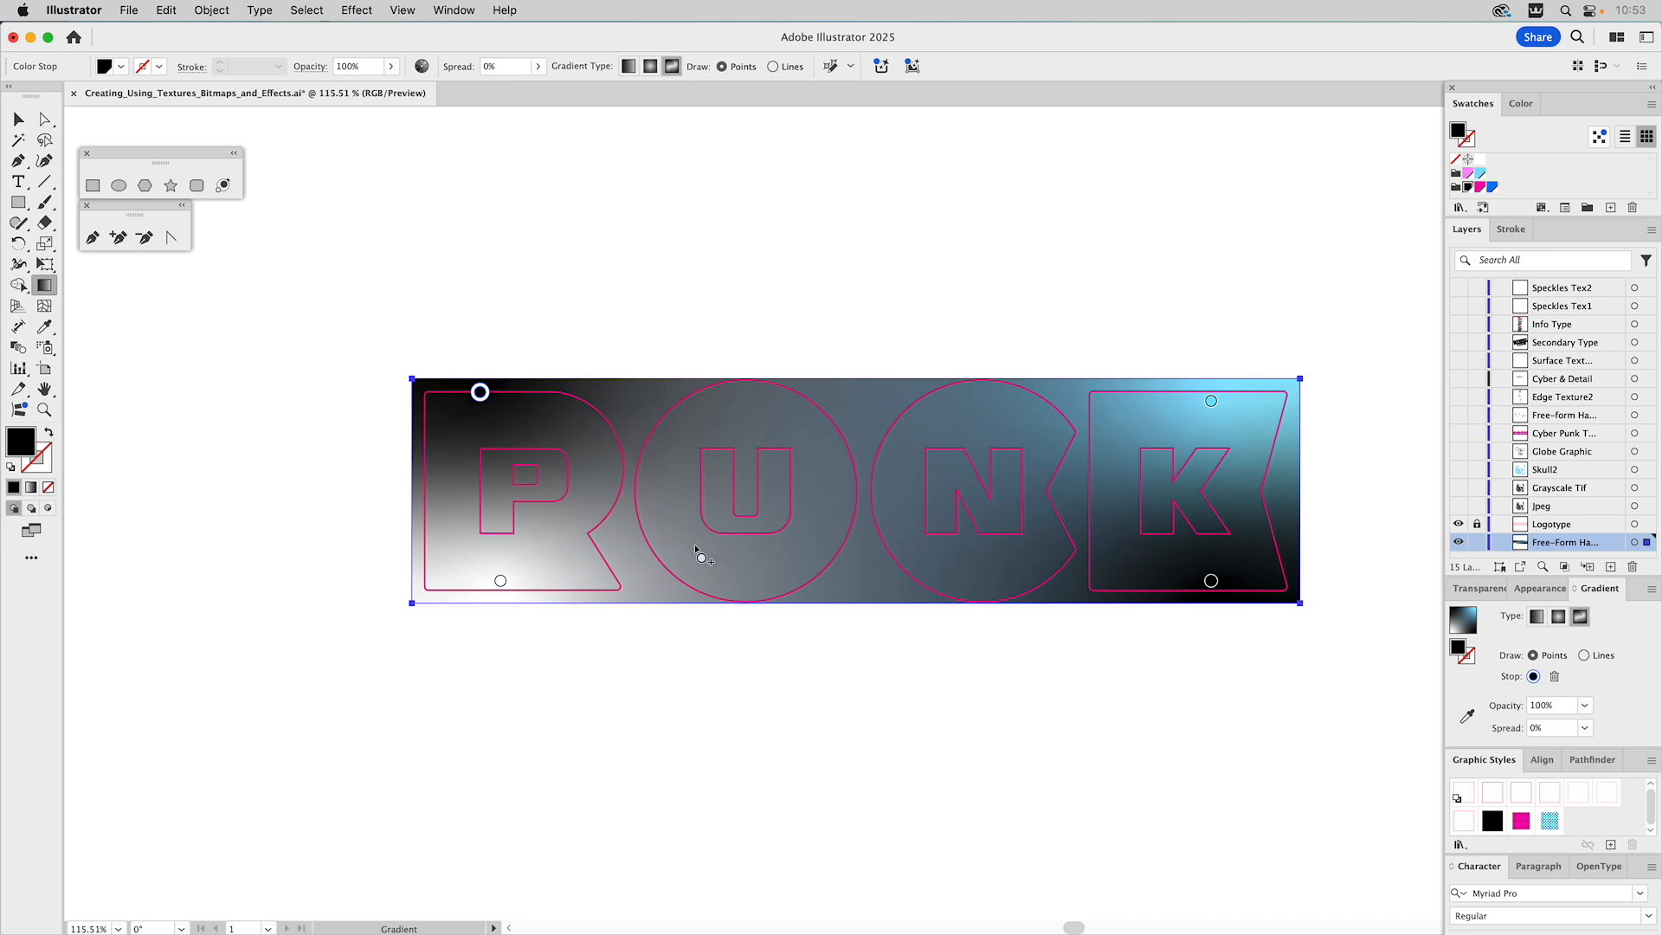
left_click_drag(501, 581, 433, 587)
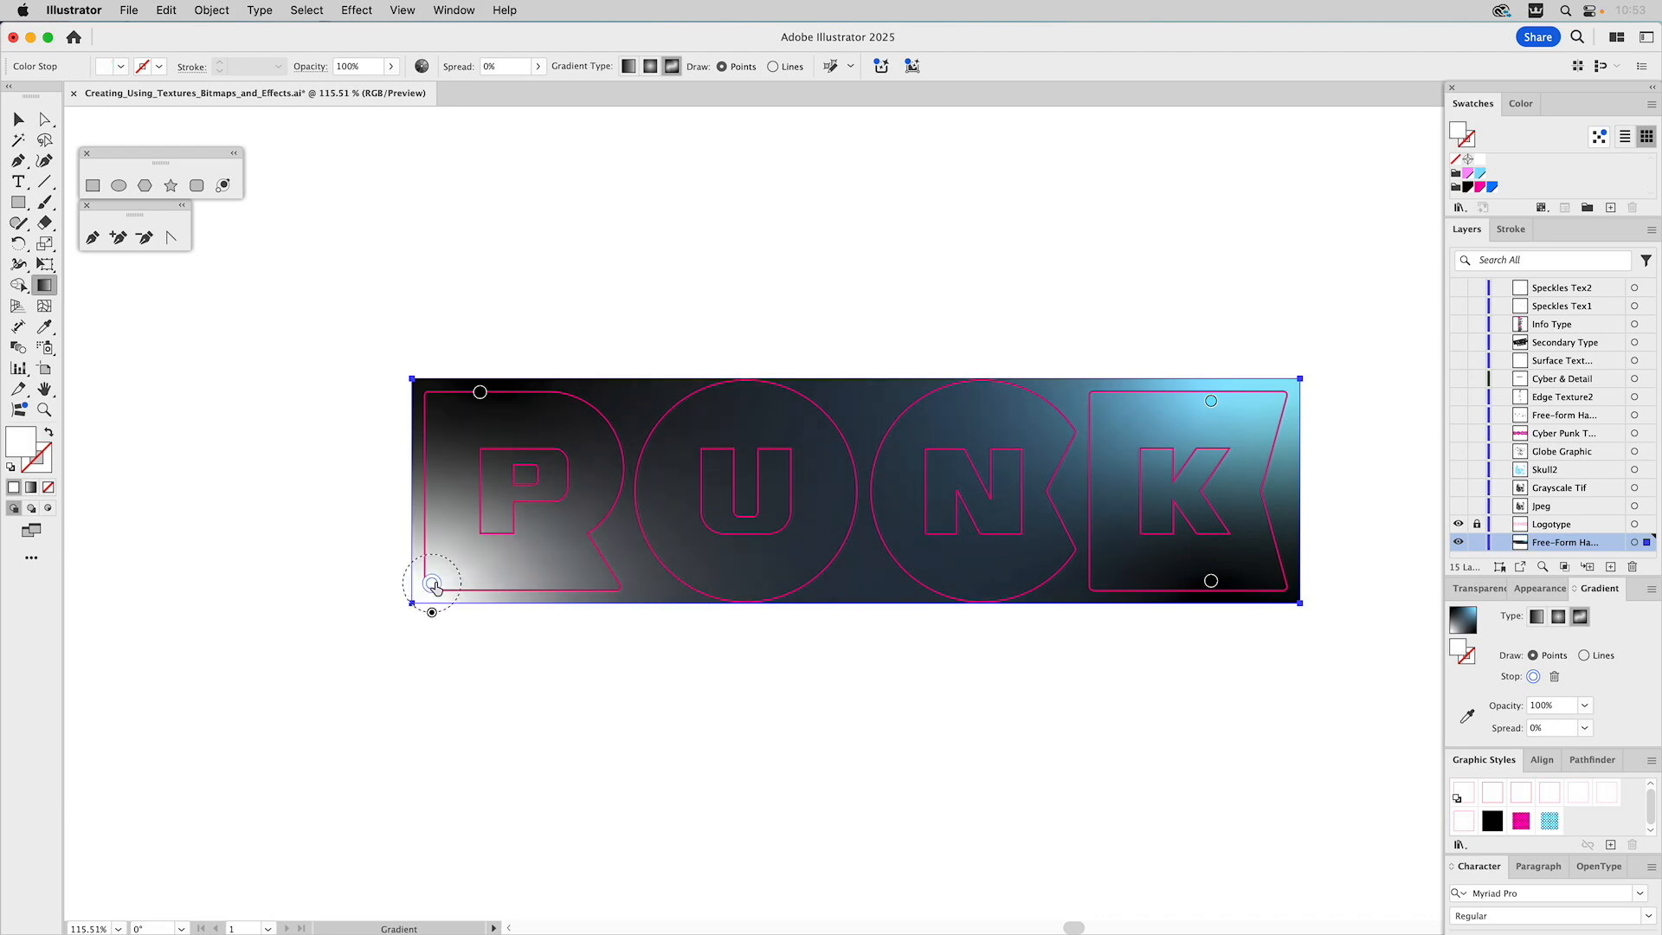
Step: Add a white color stop in the bowl of the letter P and widen its spread to 95%
left_click(555, 479)
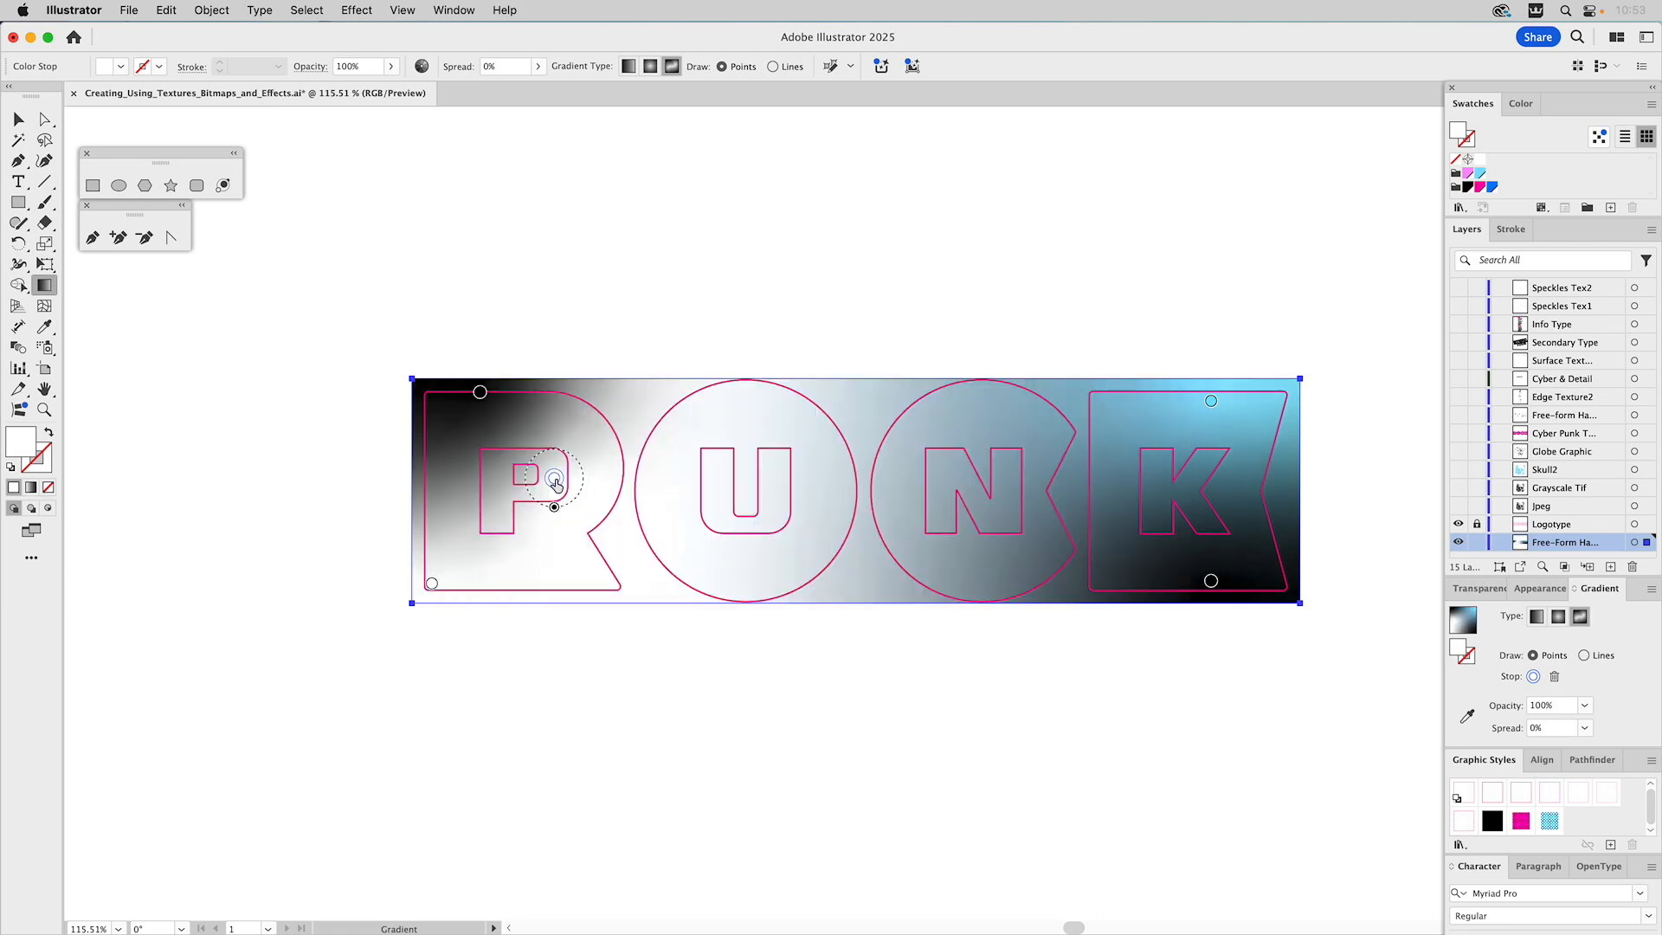
left_click_drag(555, 510, 555, 527)
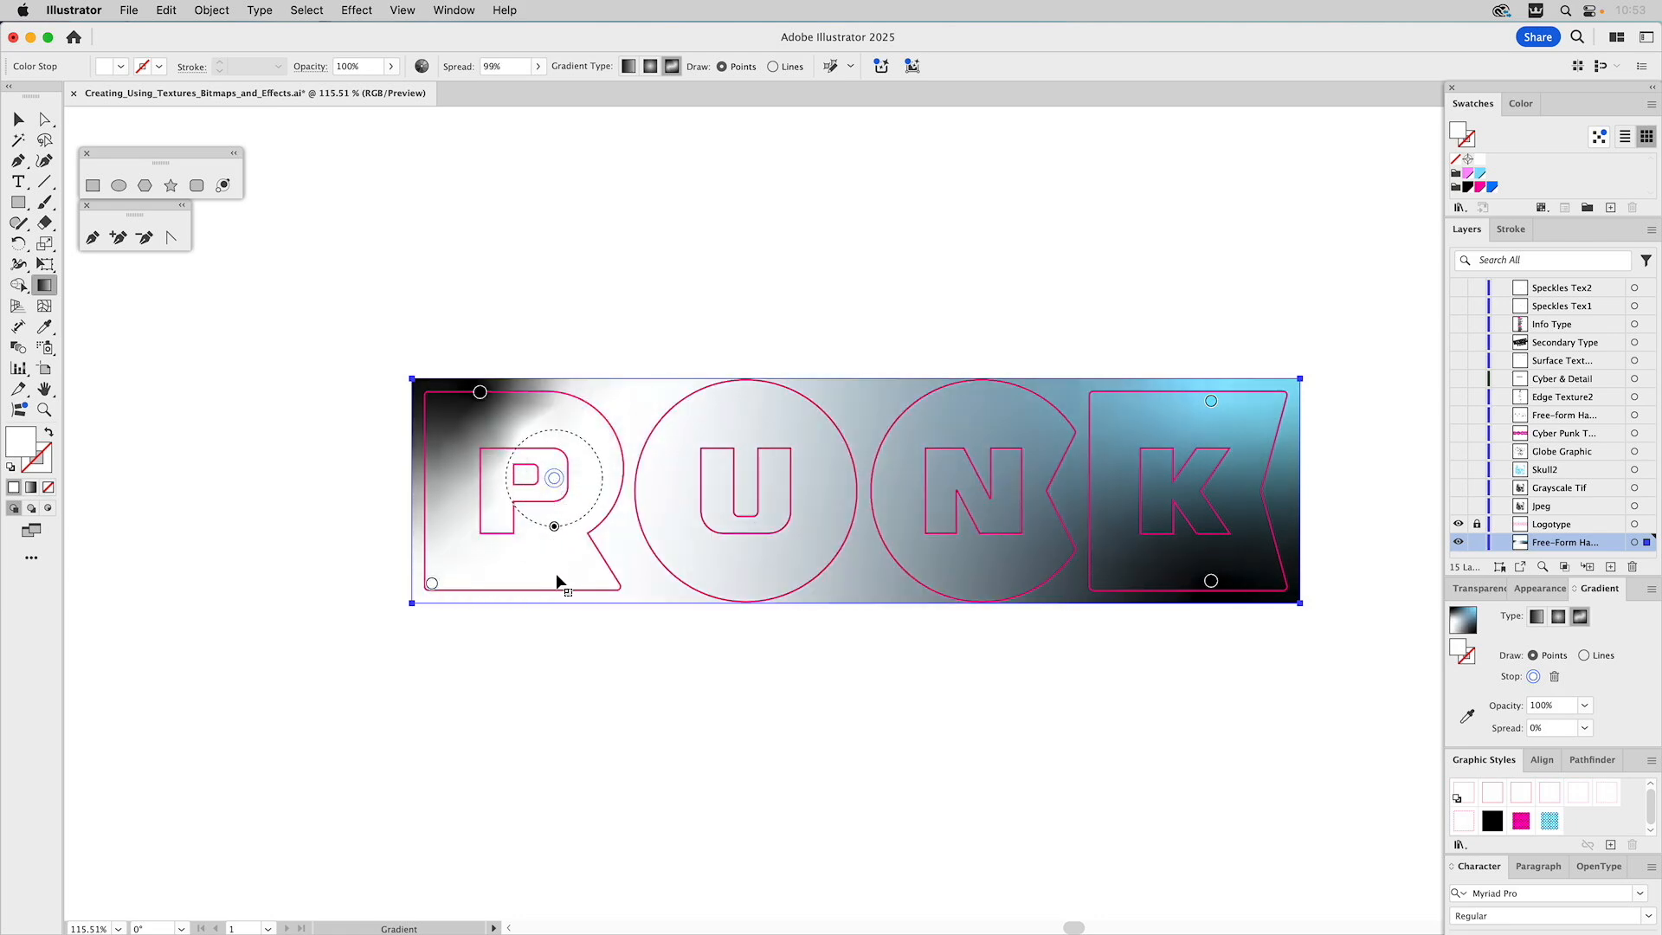
key("super+z")
key("super+z")
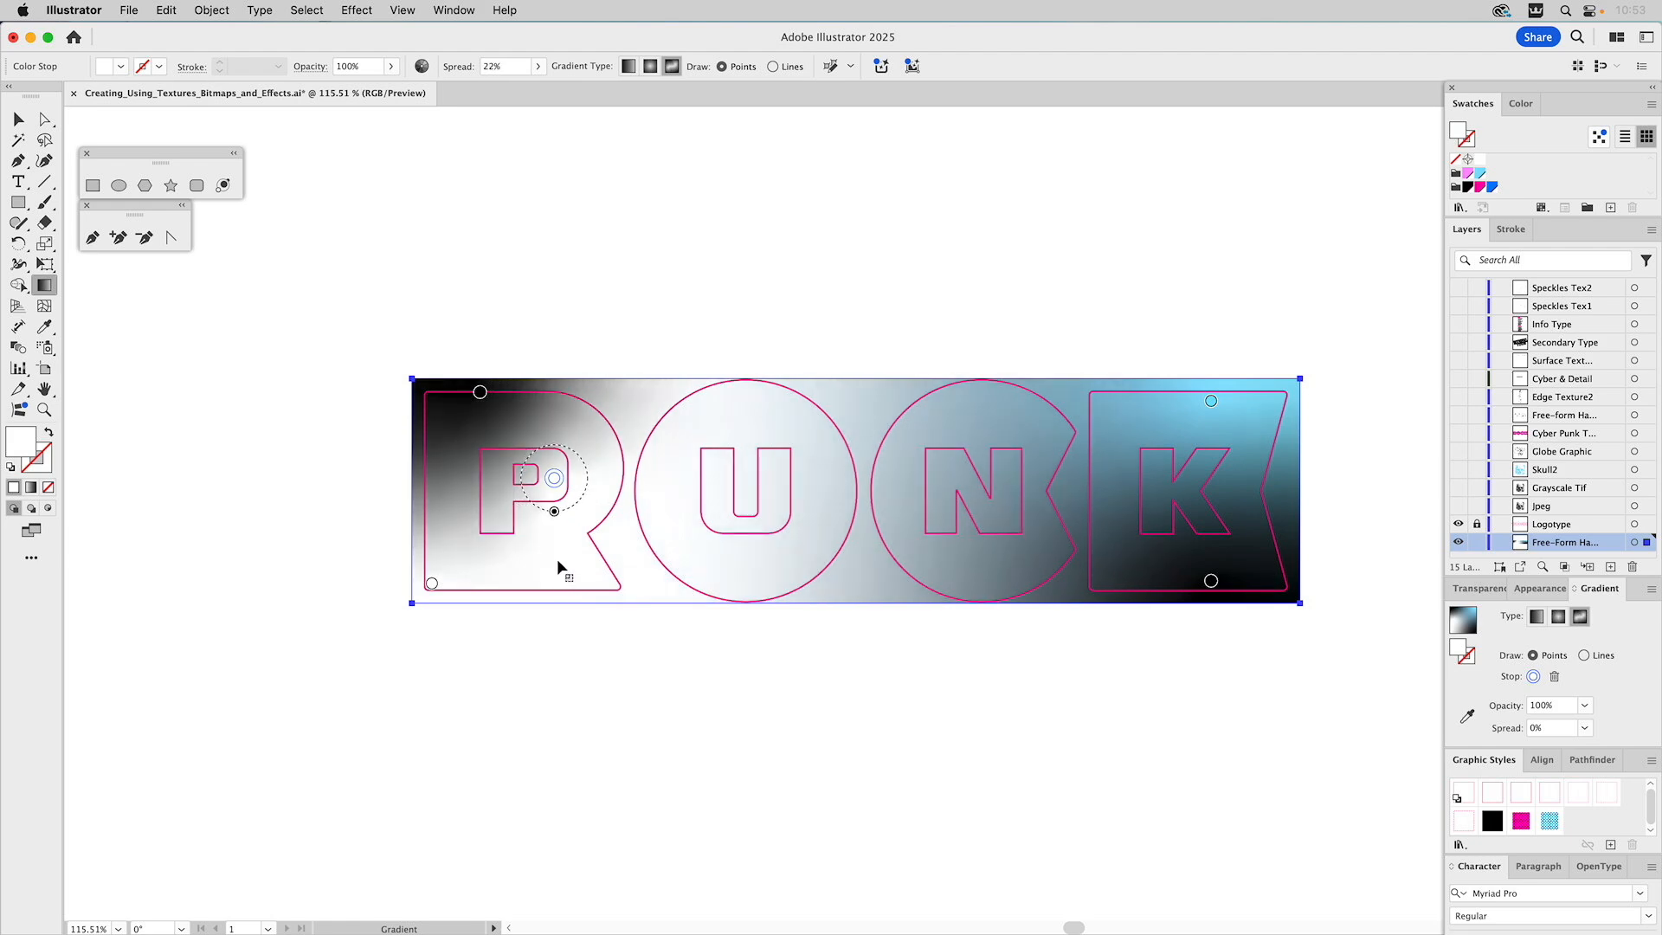
left_click_drag(556, 516, 568, 591)
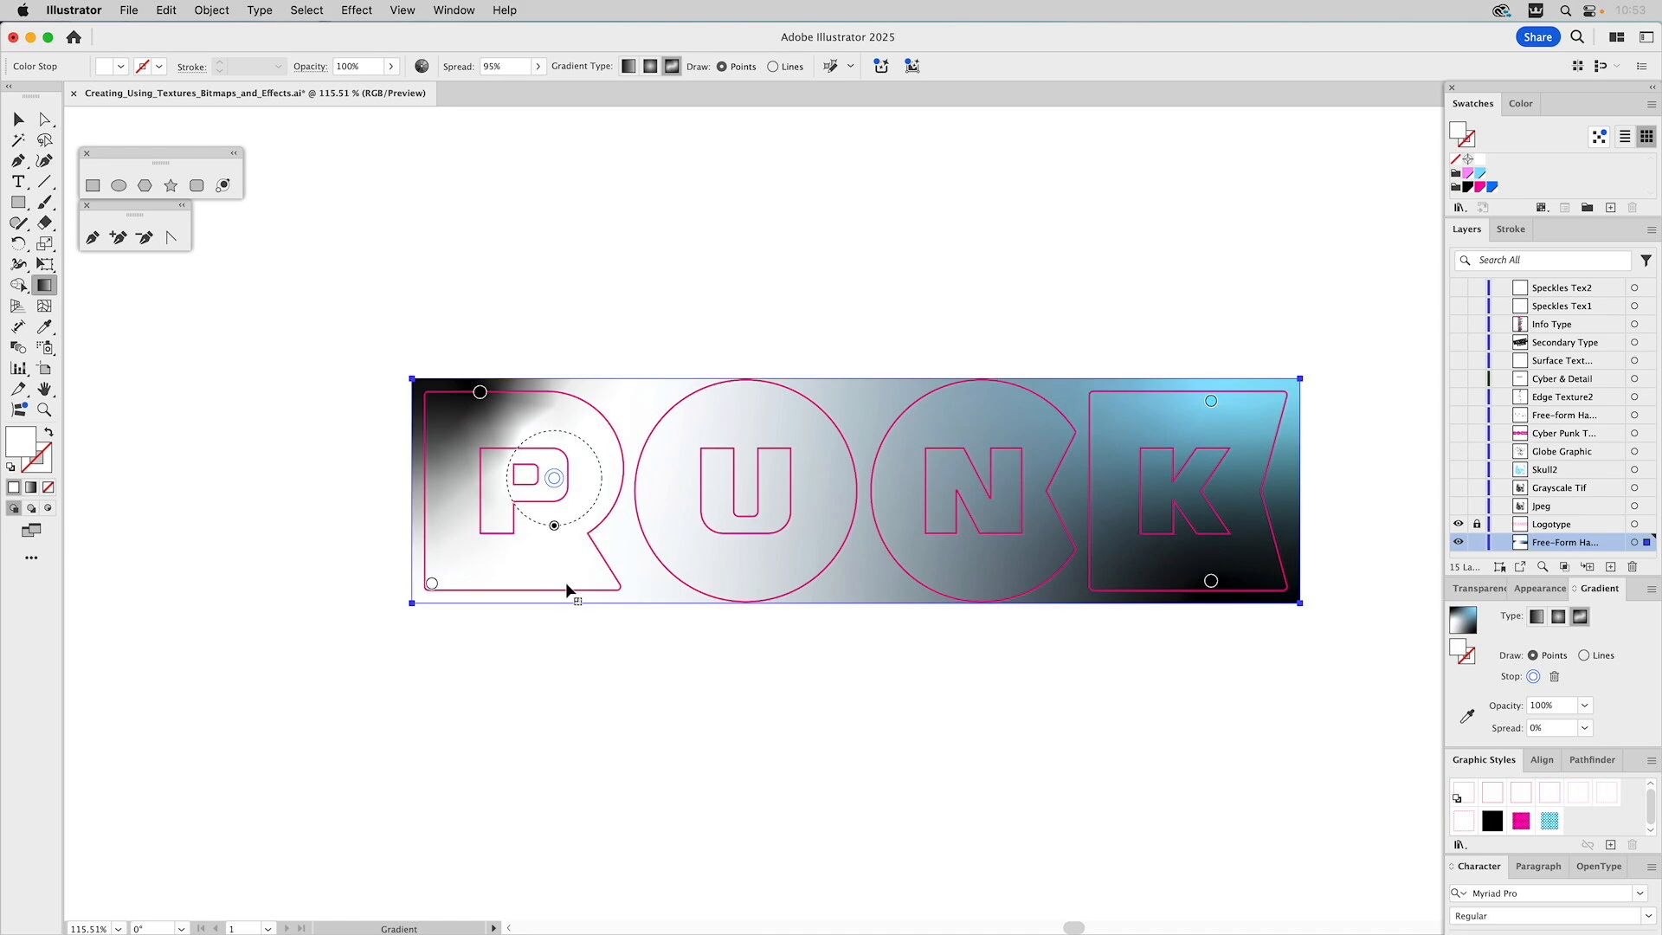
Step: Add a black color stop at the foot of the P shape's leg and a white one inside the letter U
left_click(629, 588)
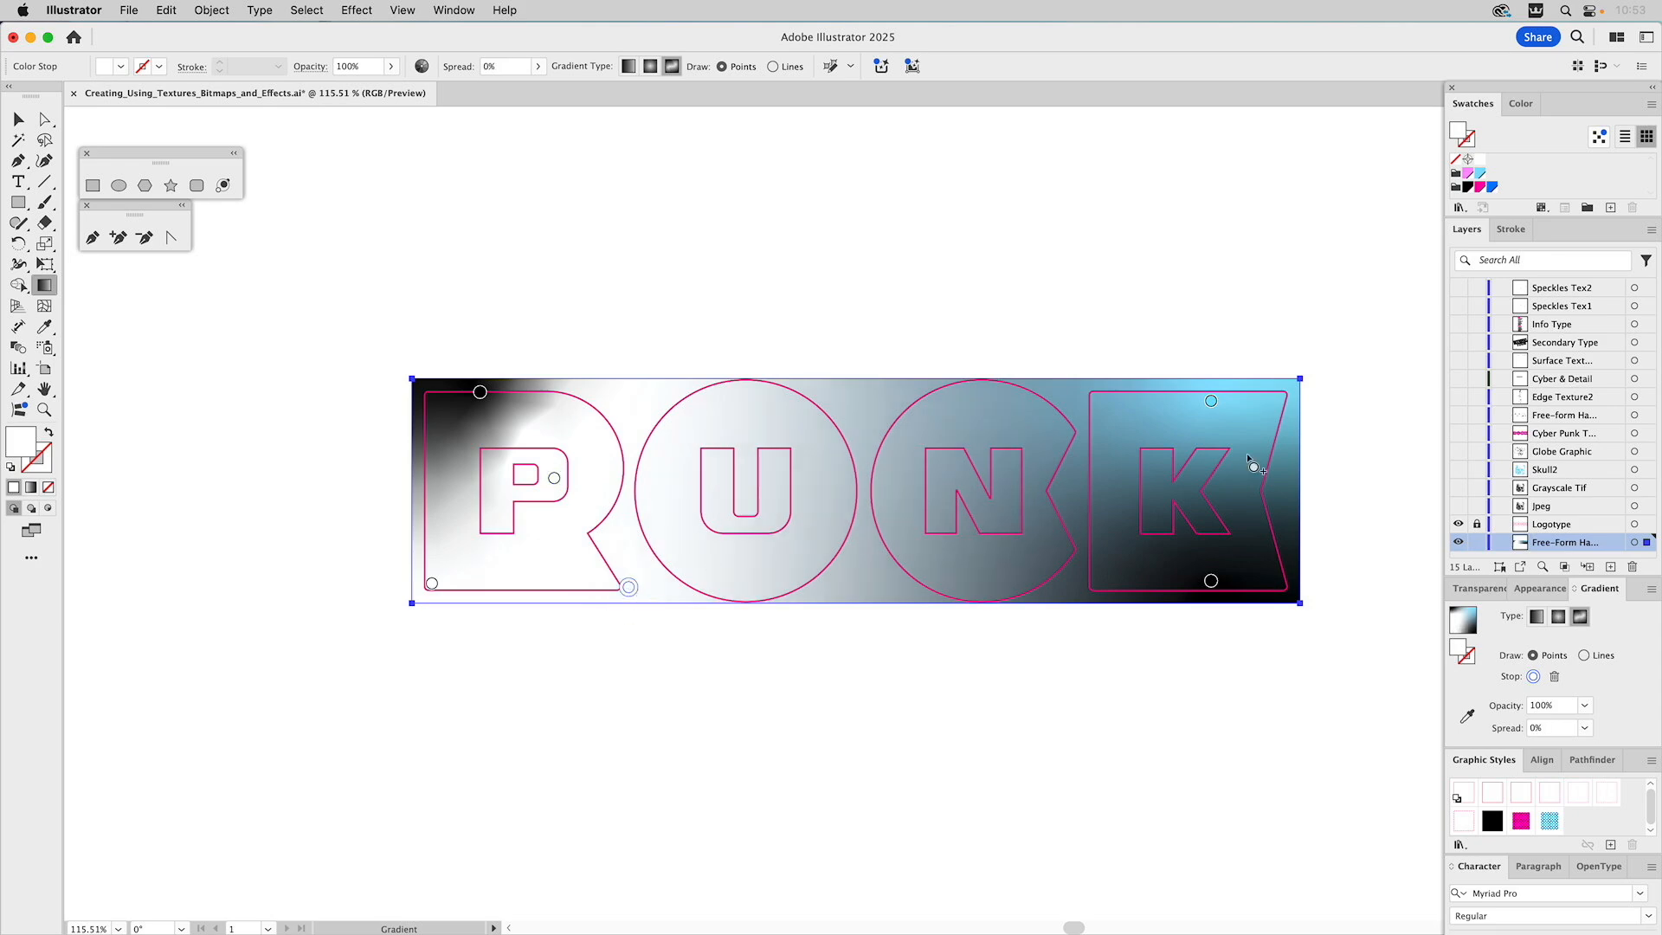
left_click(1468, 188)
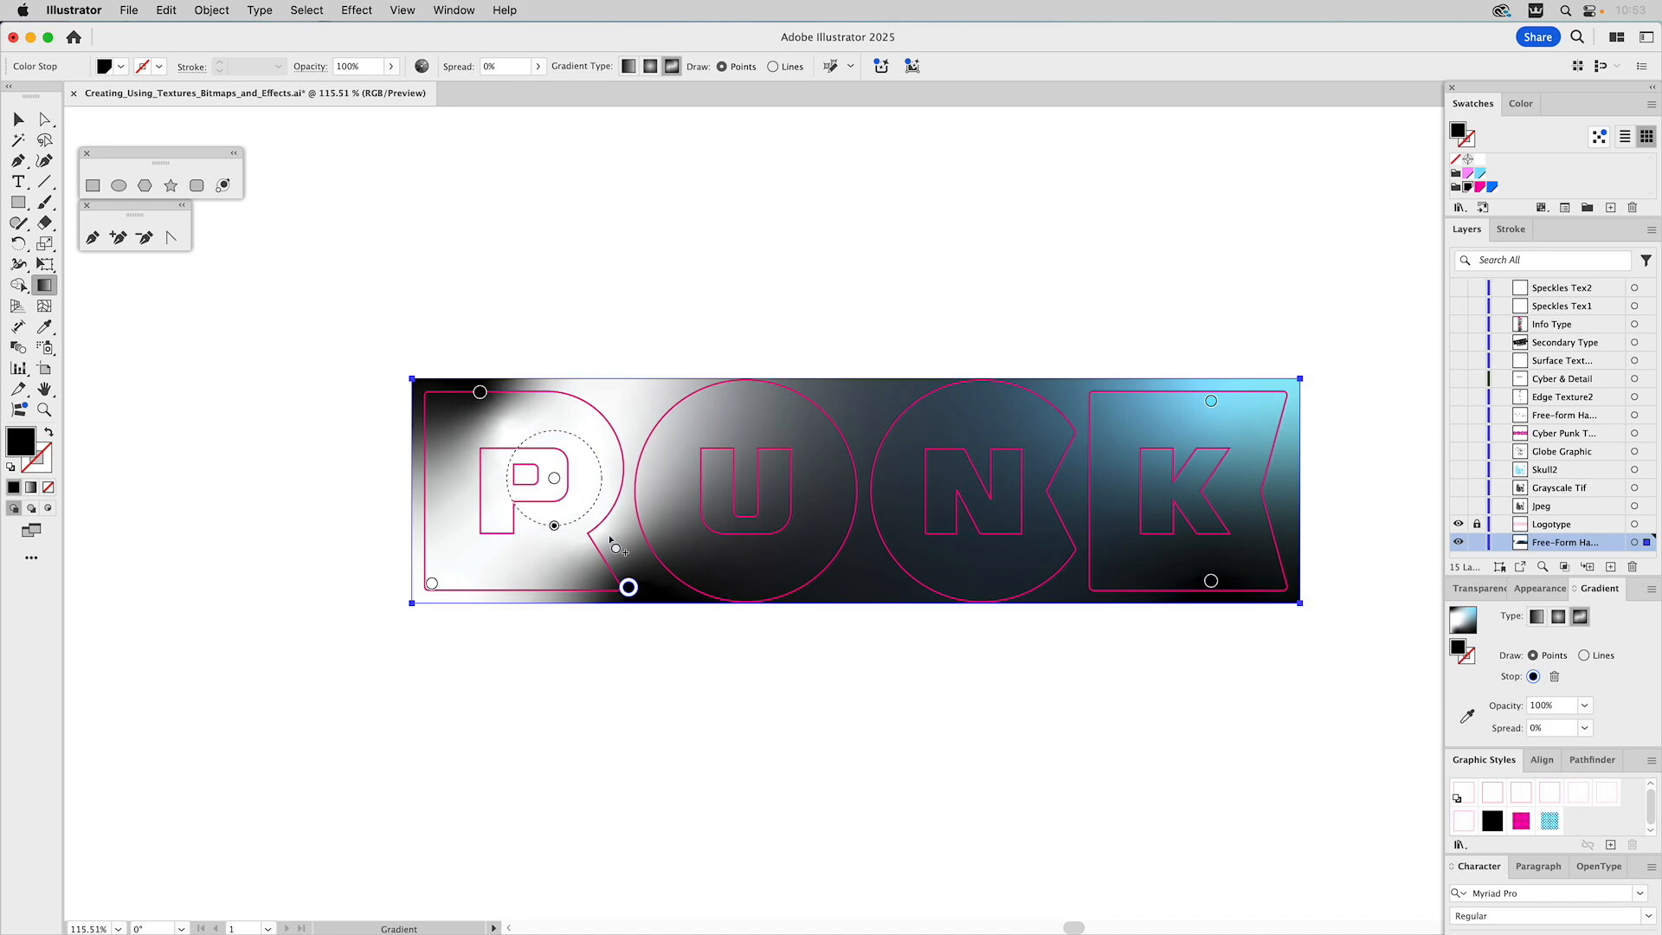
left_click(726, 484)
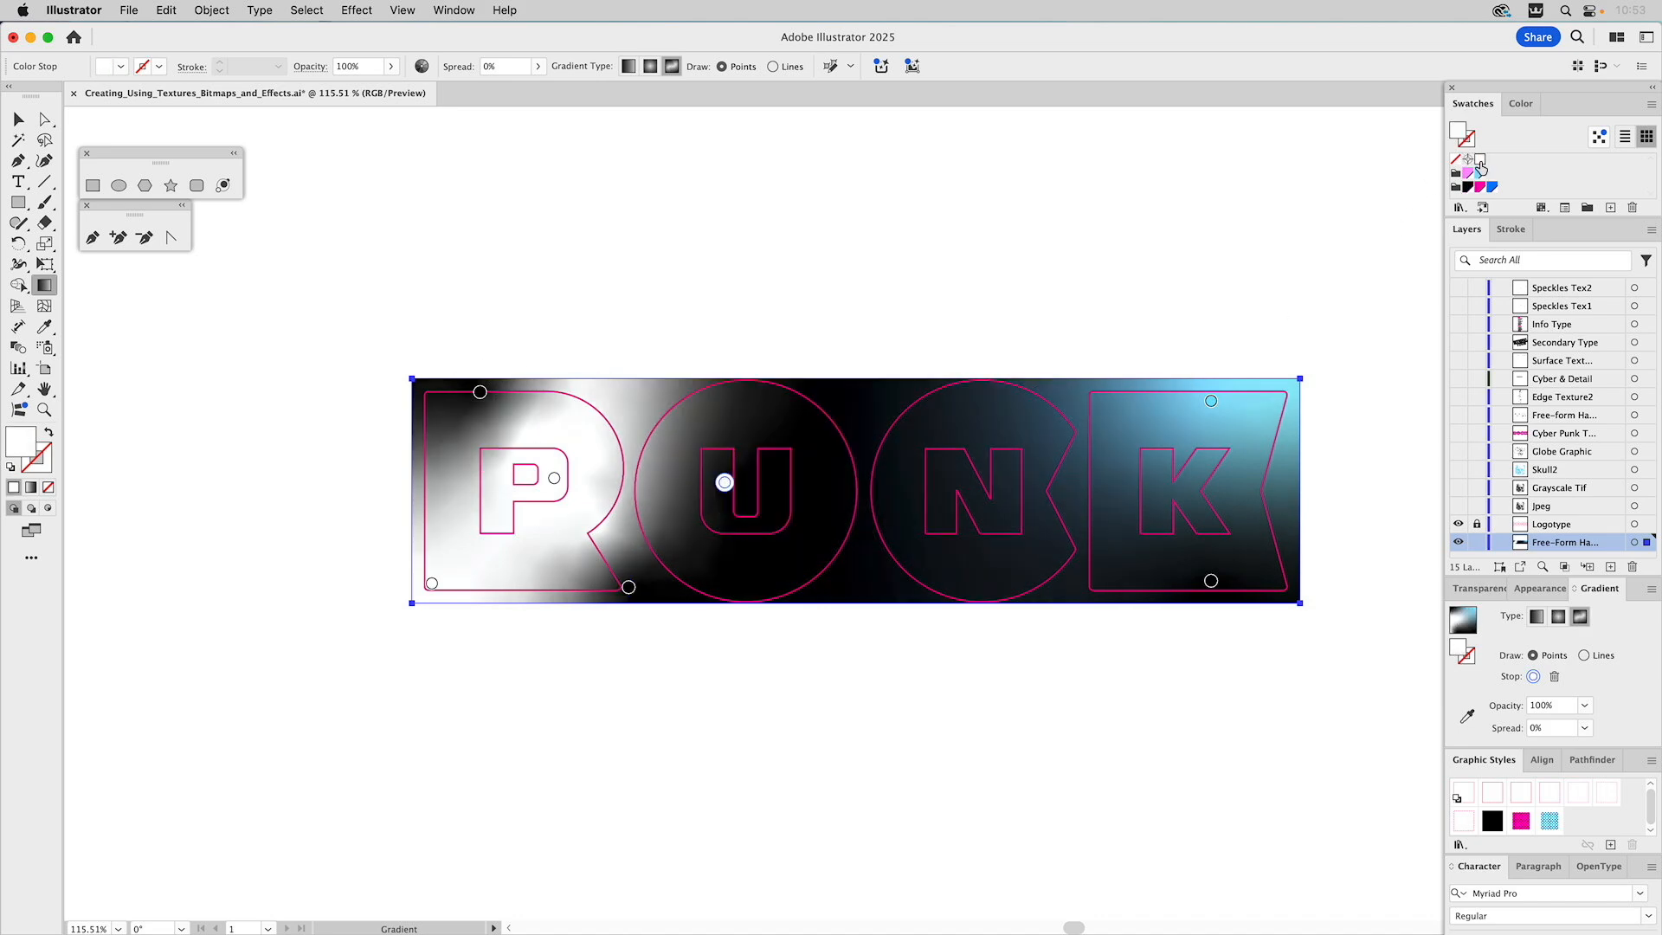
left_click(1479, 160)
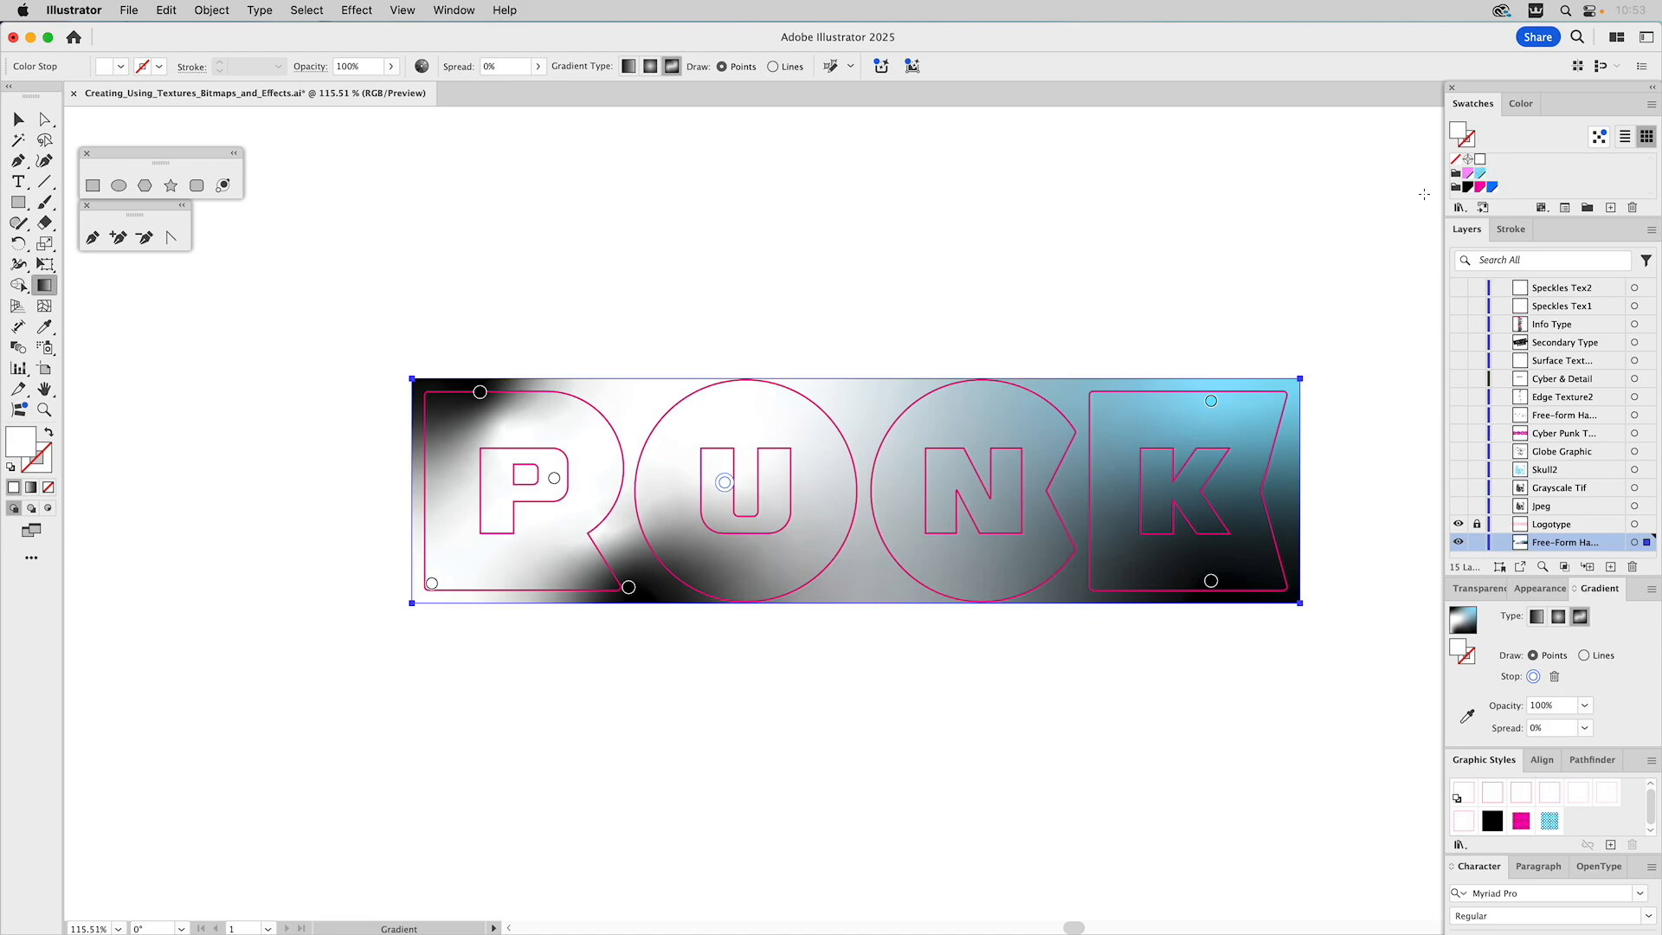
Step: Add a black color stop on the U circle's upper right edge and a white one between the U and N circles
left_click(791, 383)
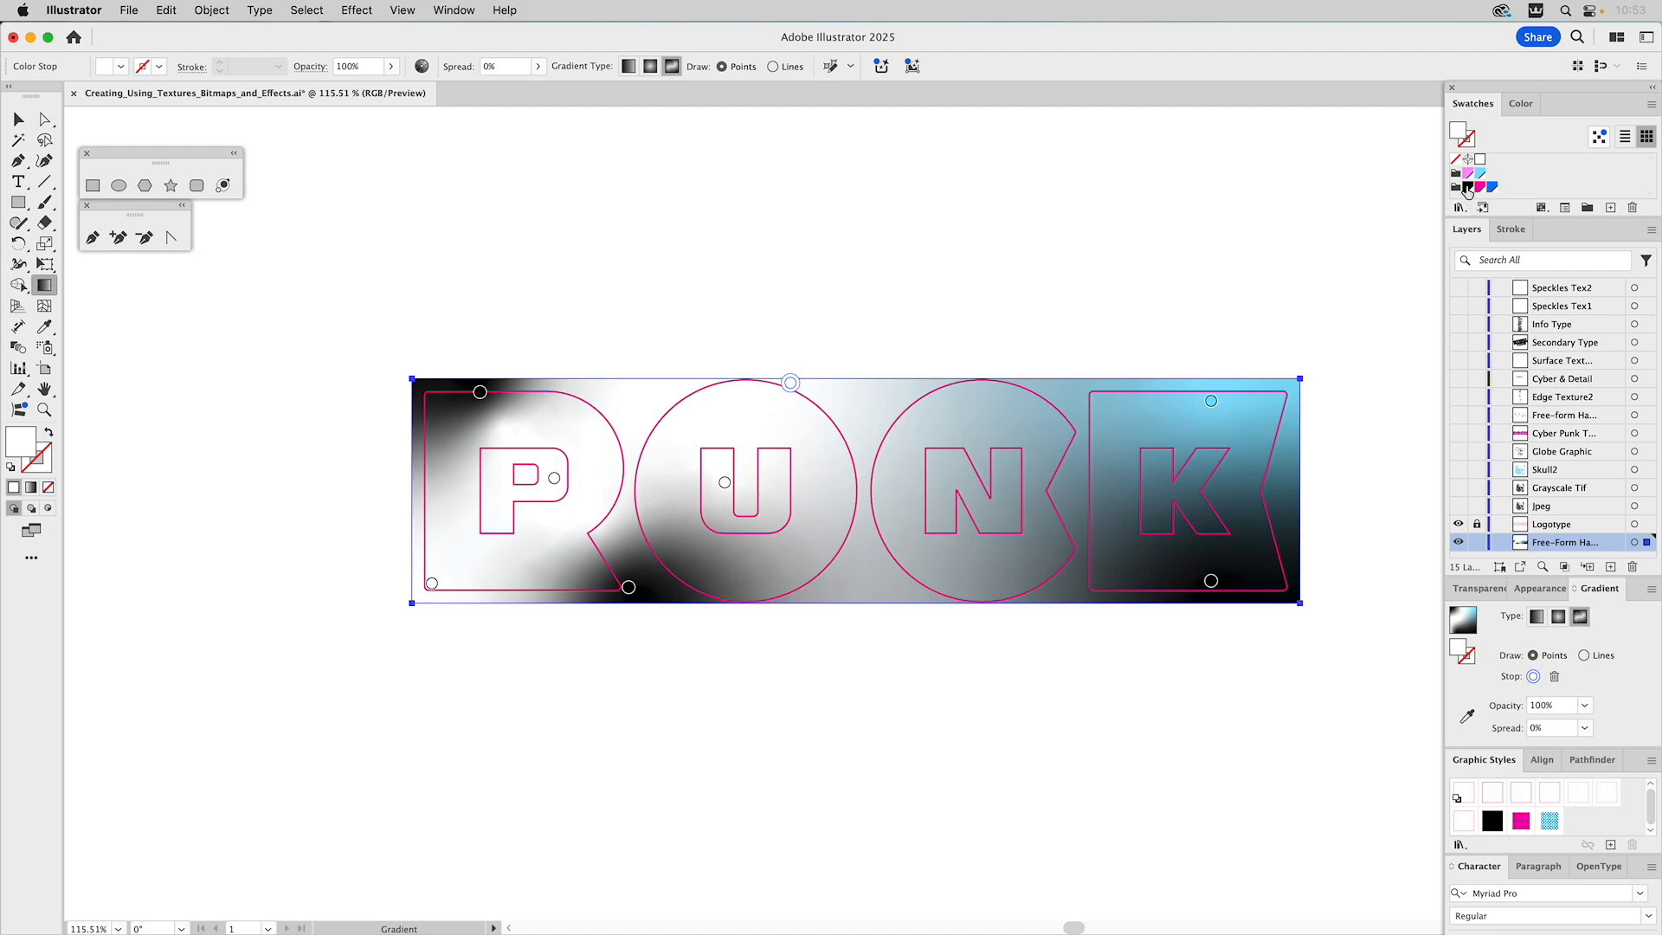
left_click(1468, 188)
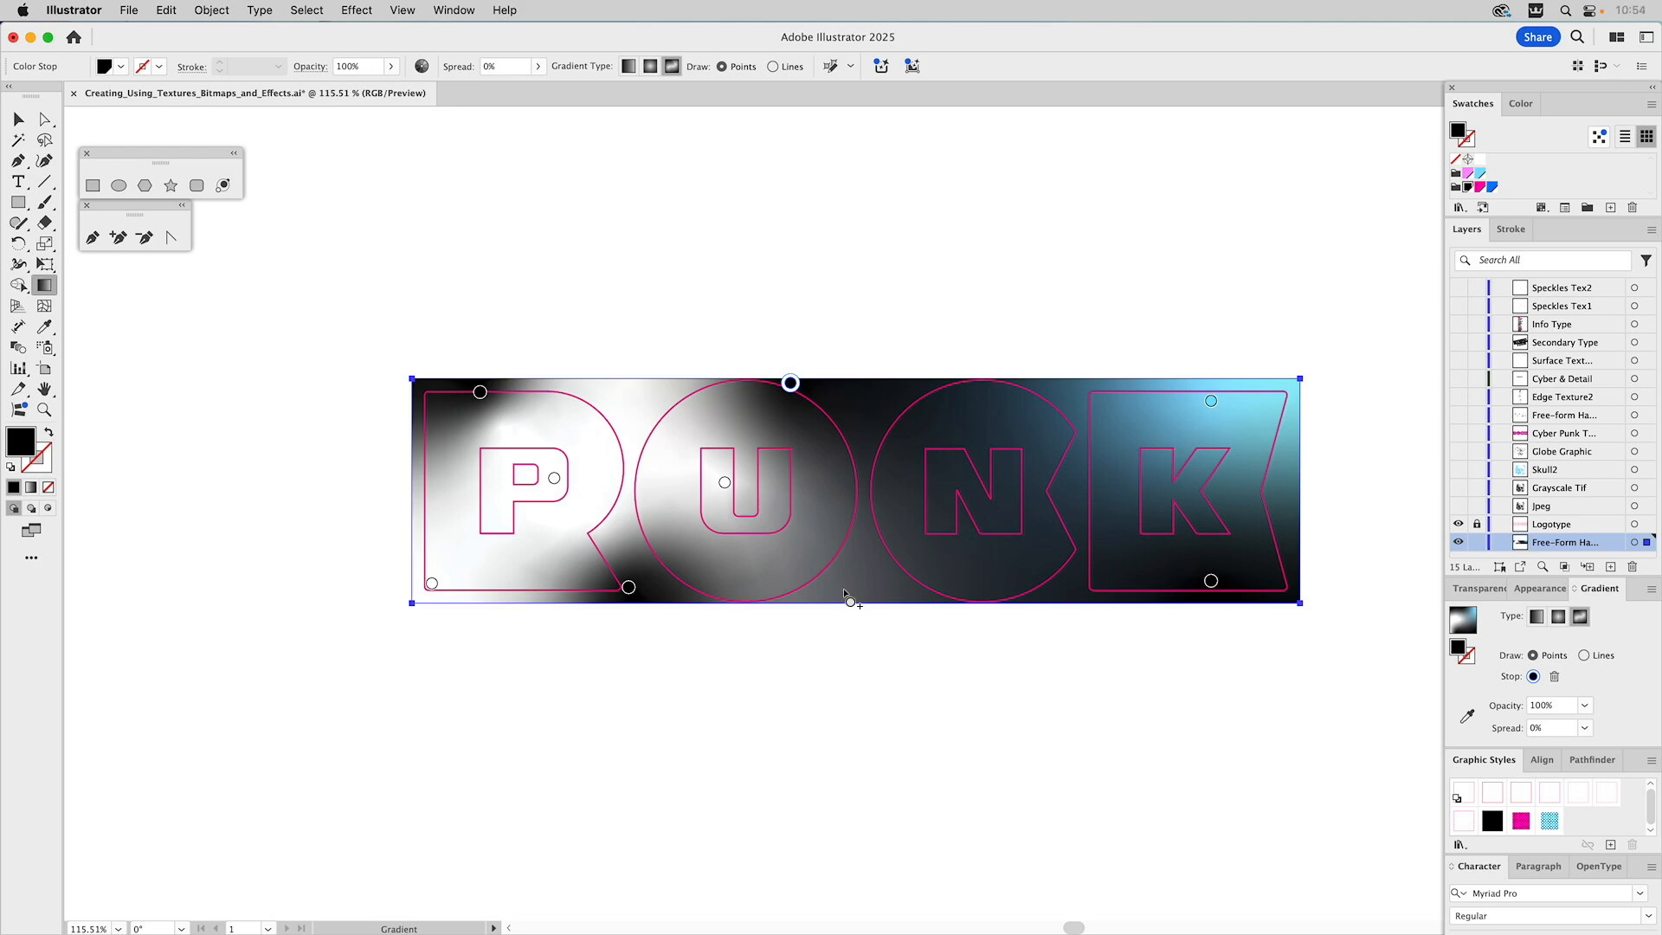
left_click(864, 543)
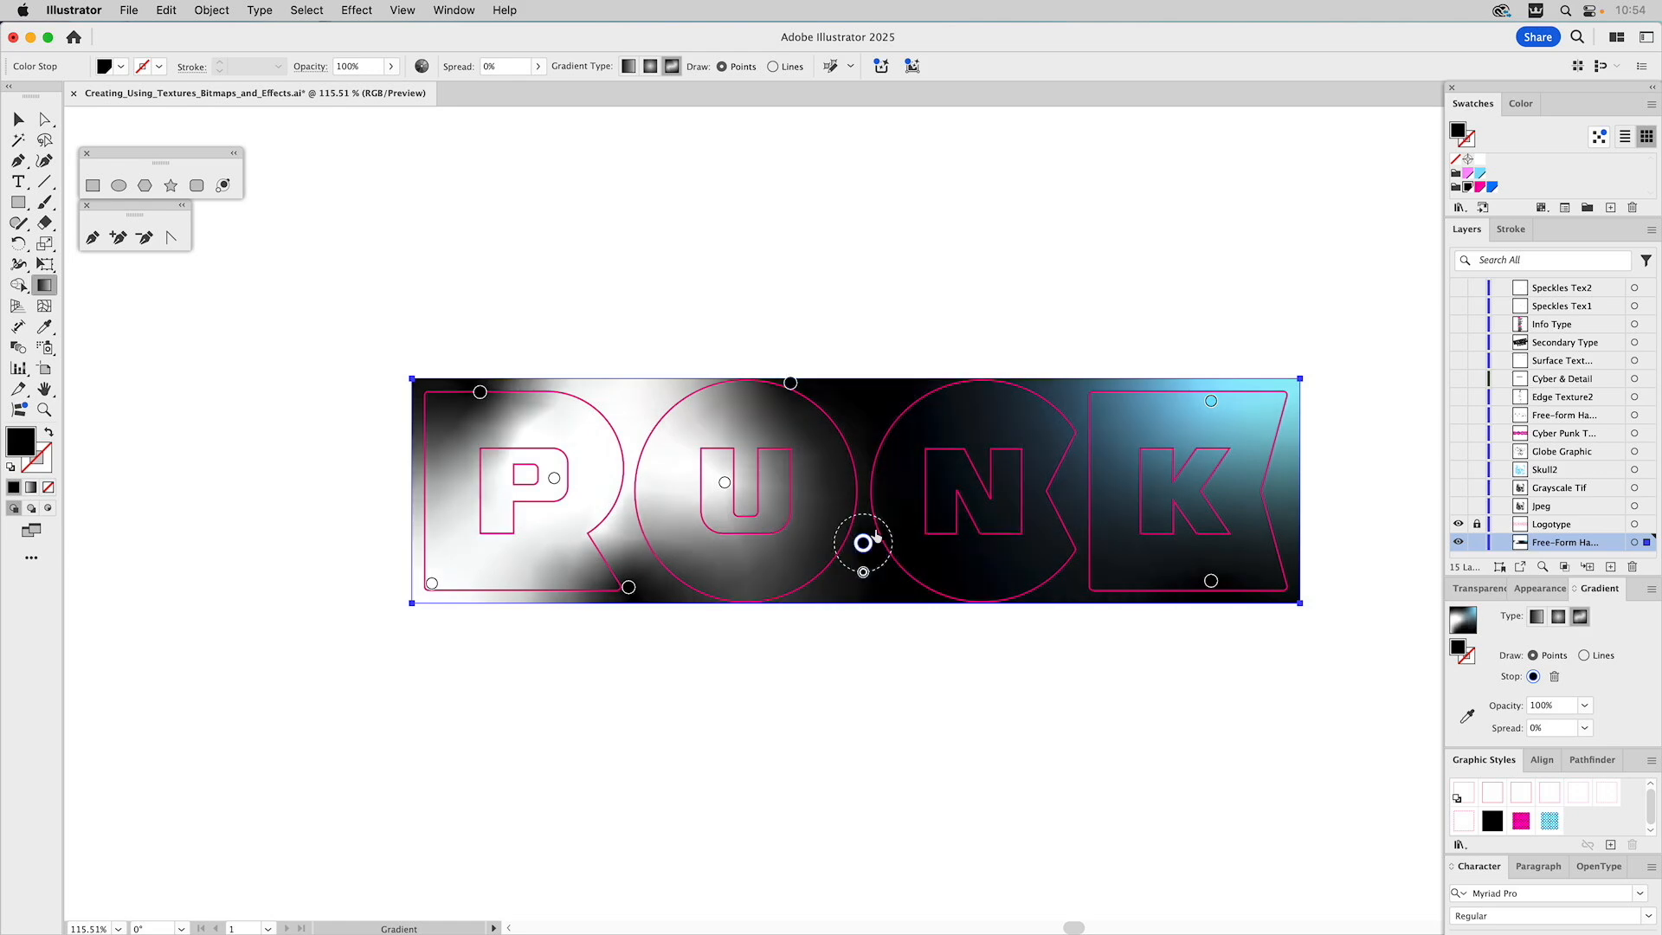
left_click(1481, 161)
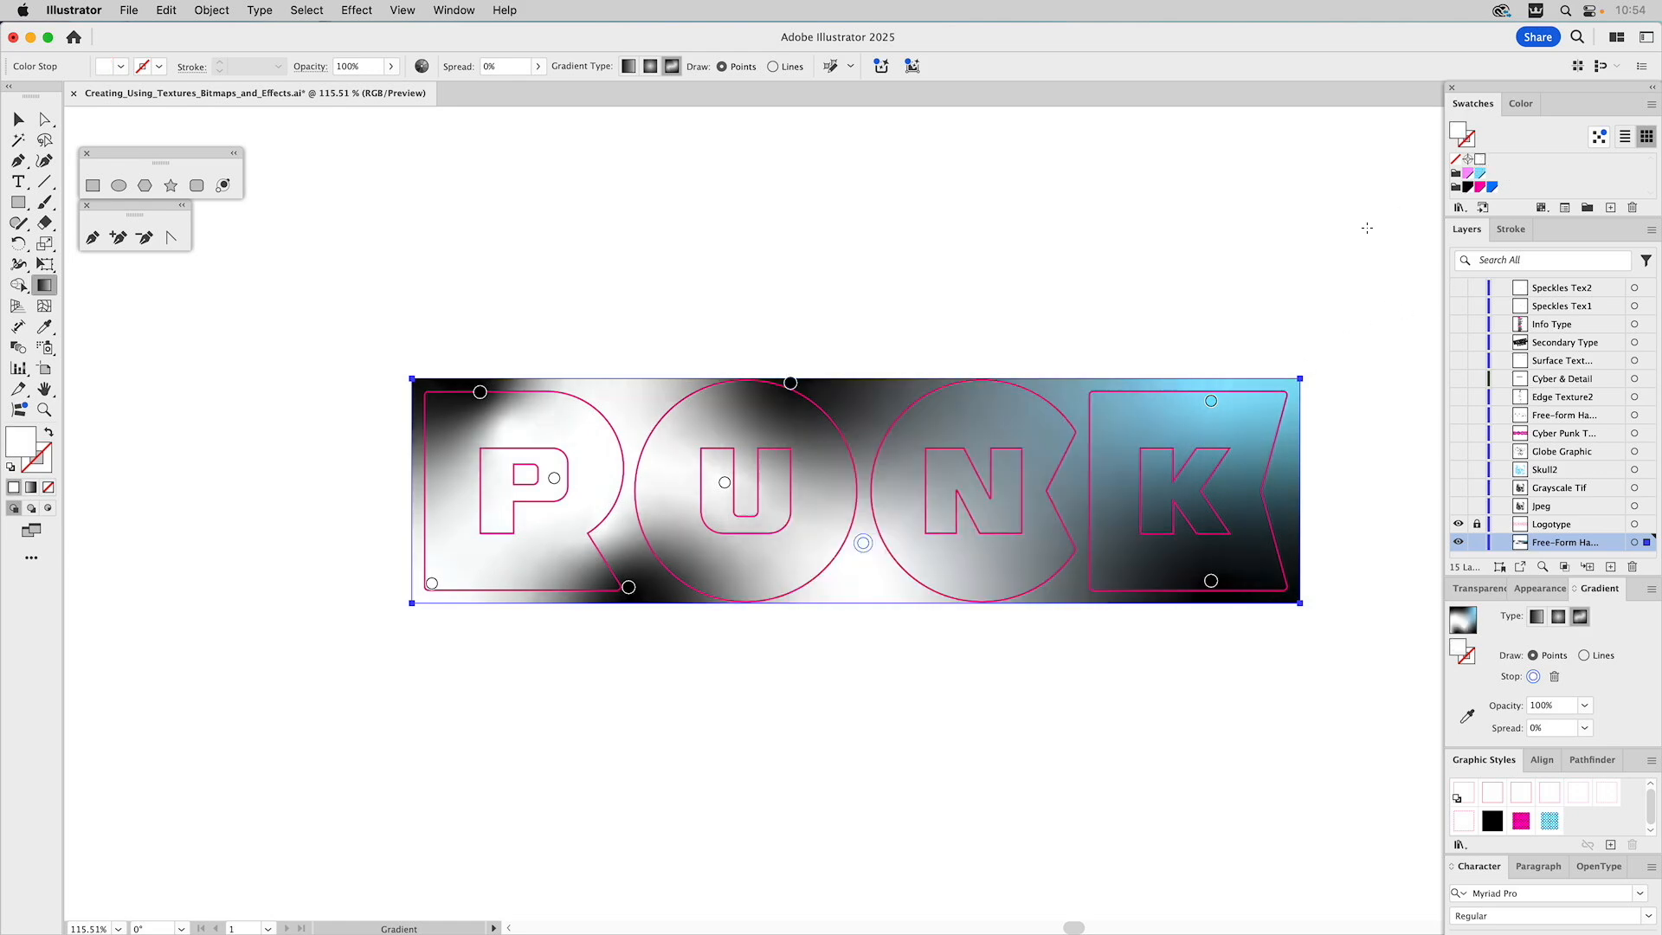
left_click_drag(863, 543, 864, 534)
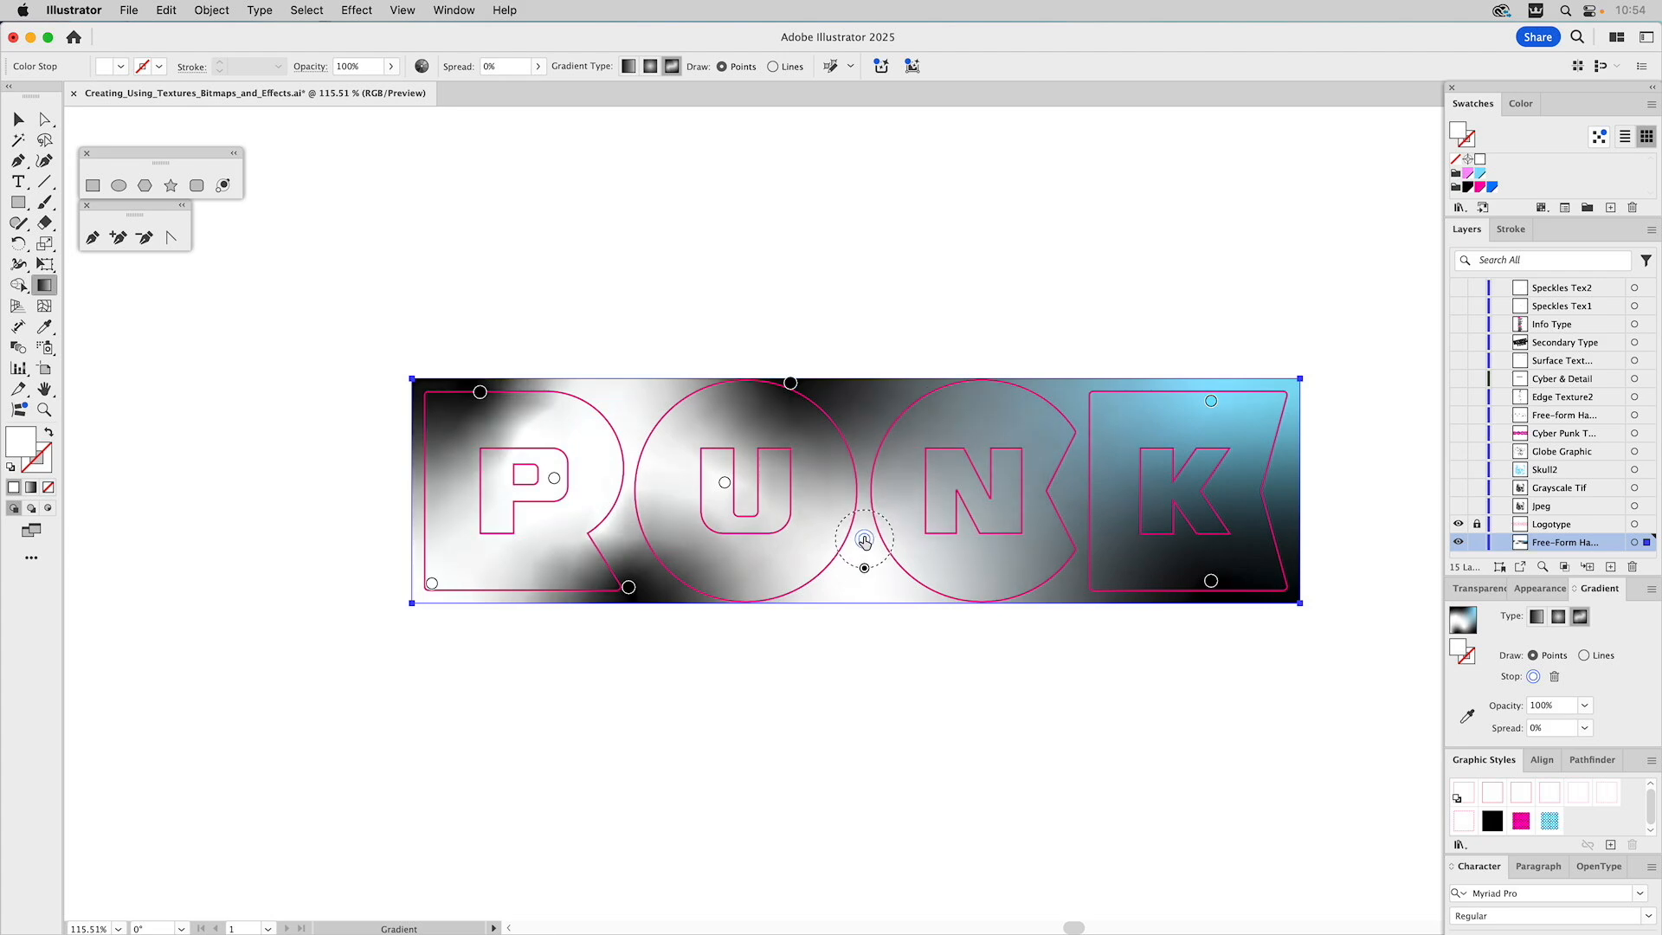
Step: Add a black color stop at the U circle's lower right and shift the black stop at the P shape's foot slightly left
left_click(821, 599)
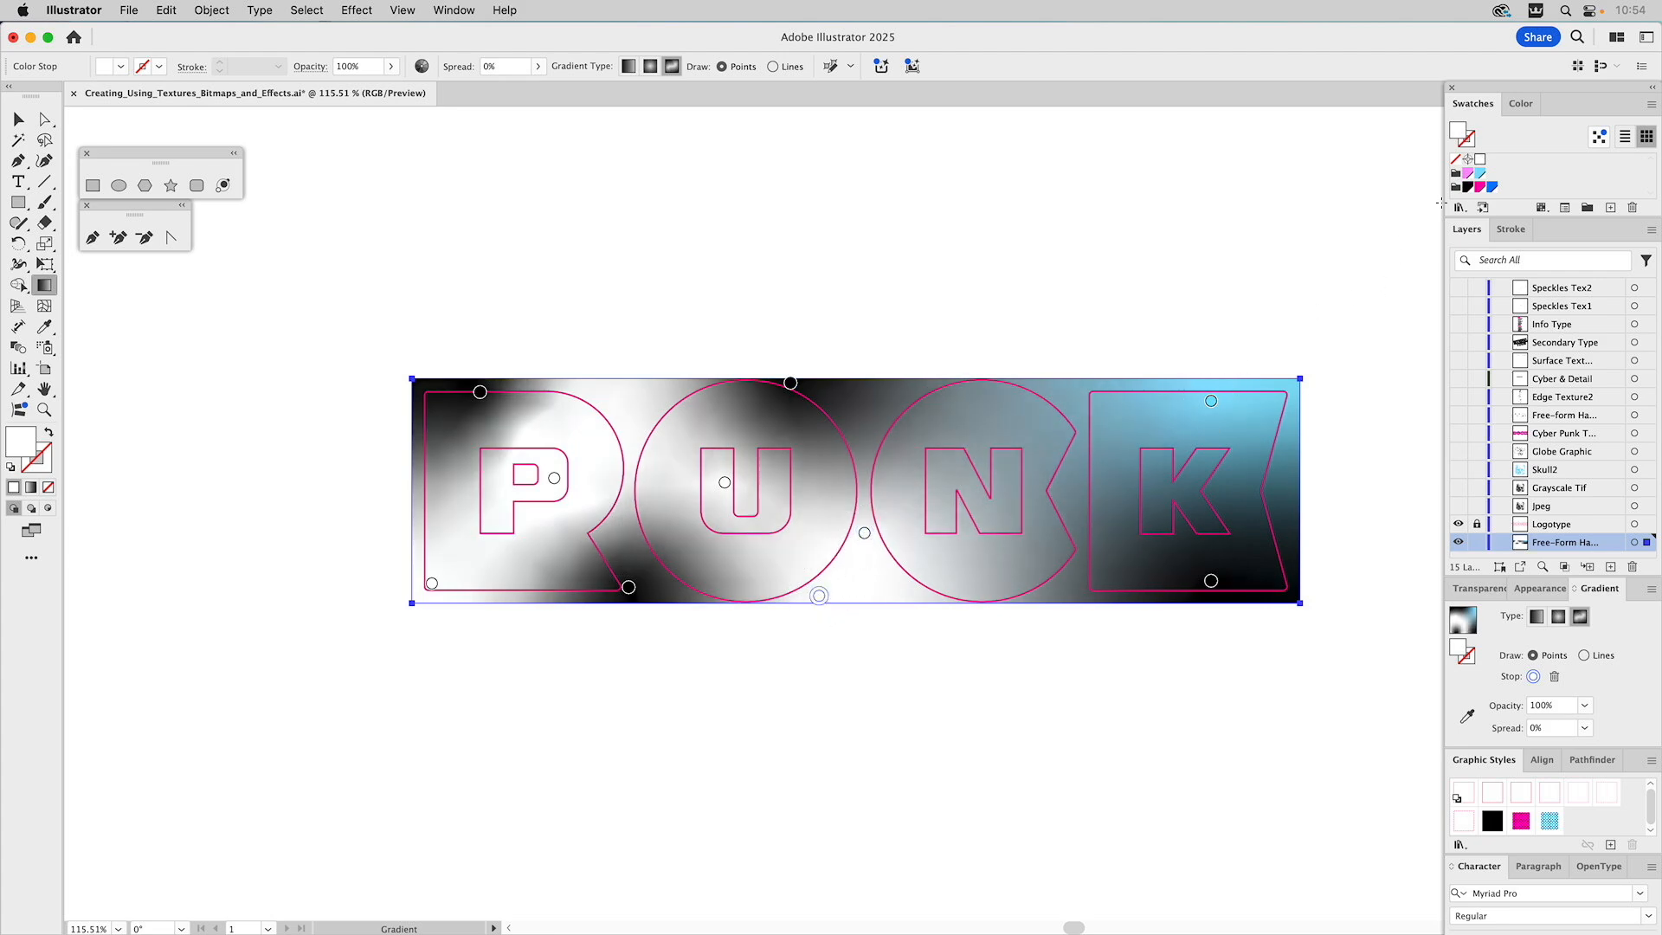
left_click(1468, 187)
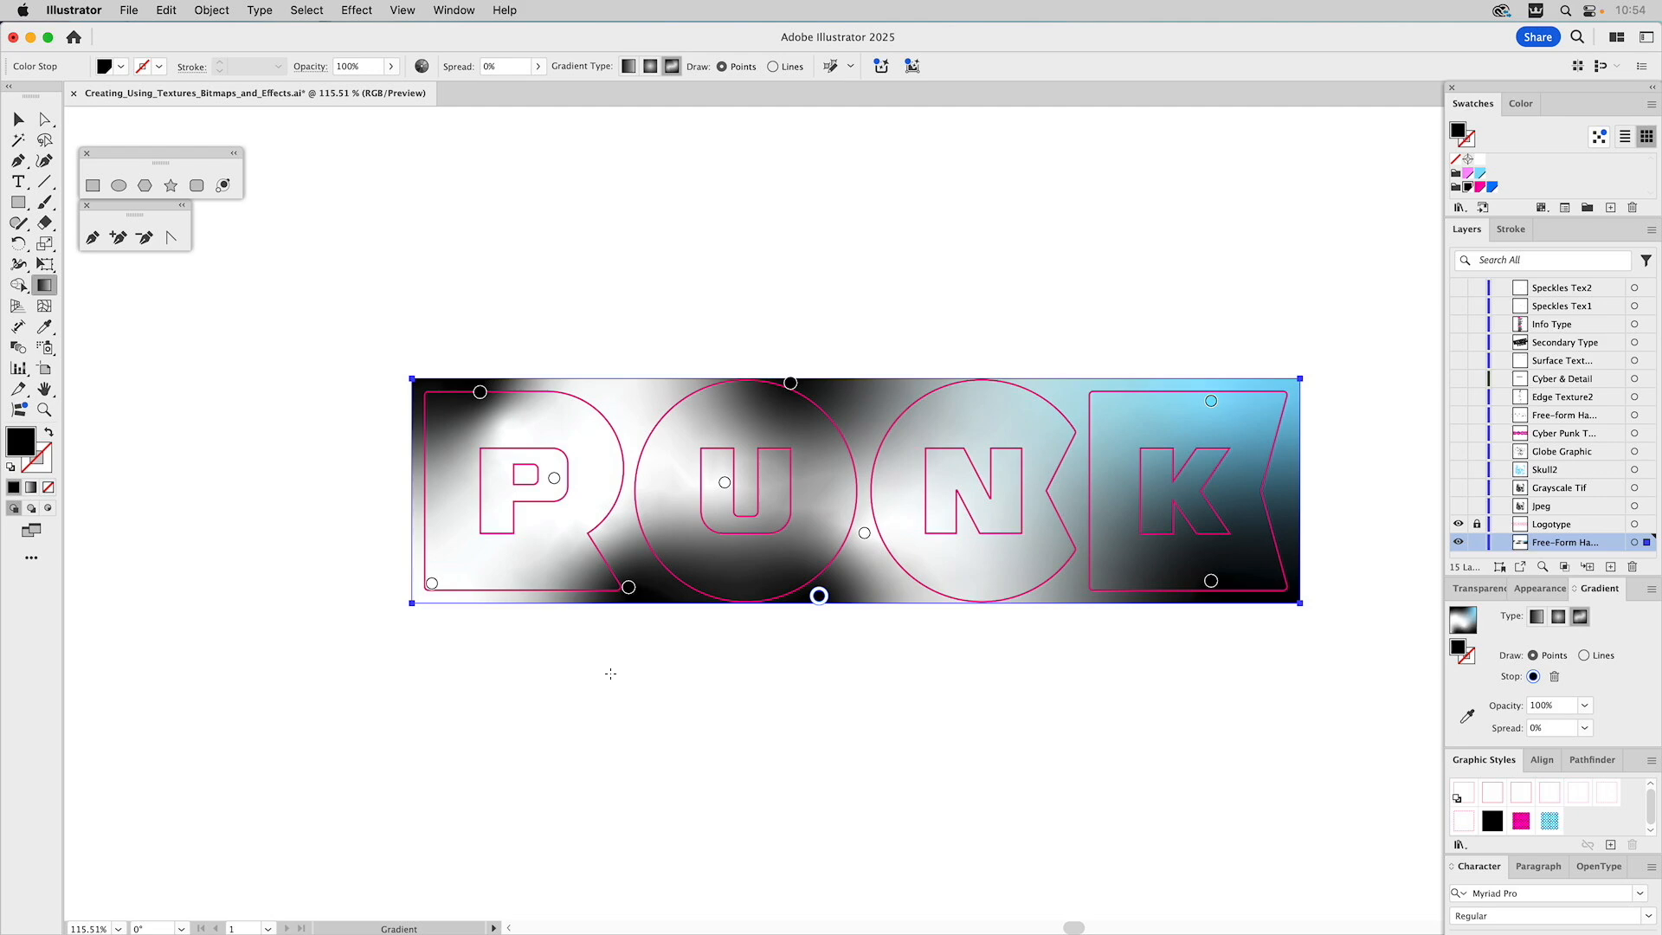
left_click(617, 589)
left_click_drag(617, 589, 616, 586)
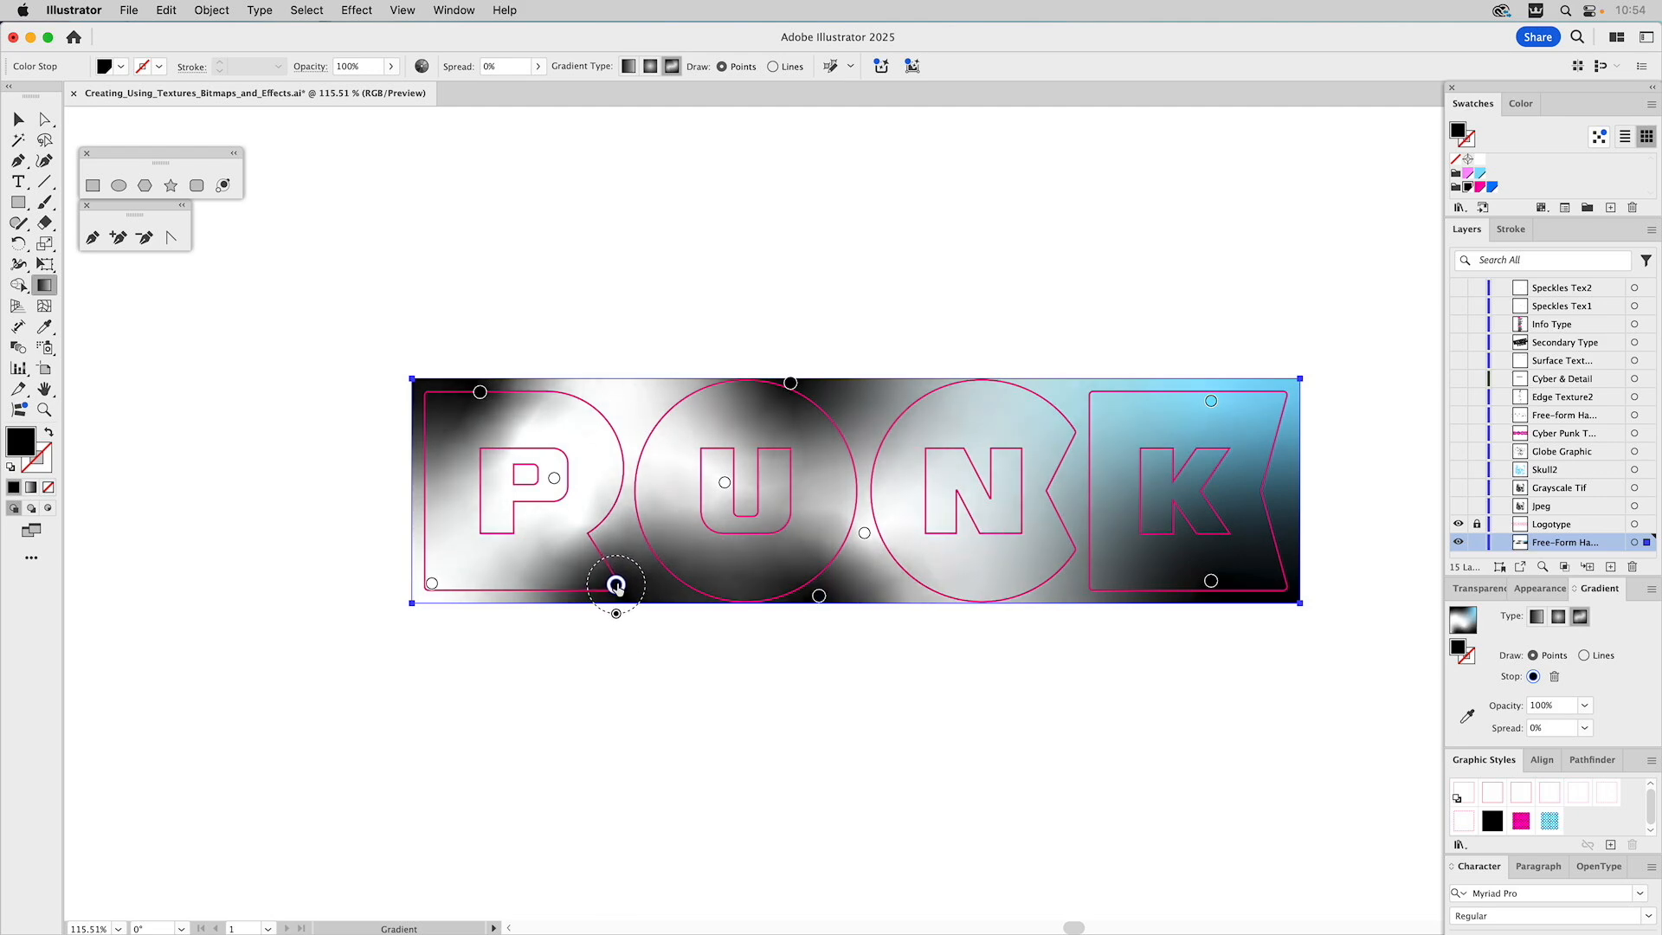
Step: Add a white color stop at the U circle's lower left edge with a 44% spread
left_click(692, 596)
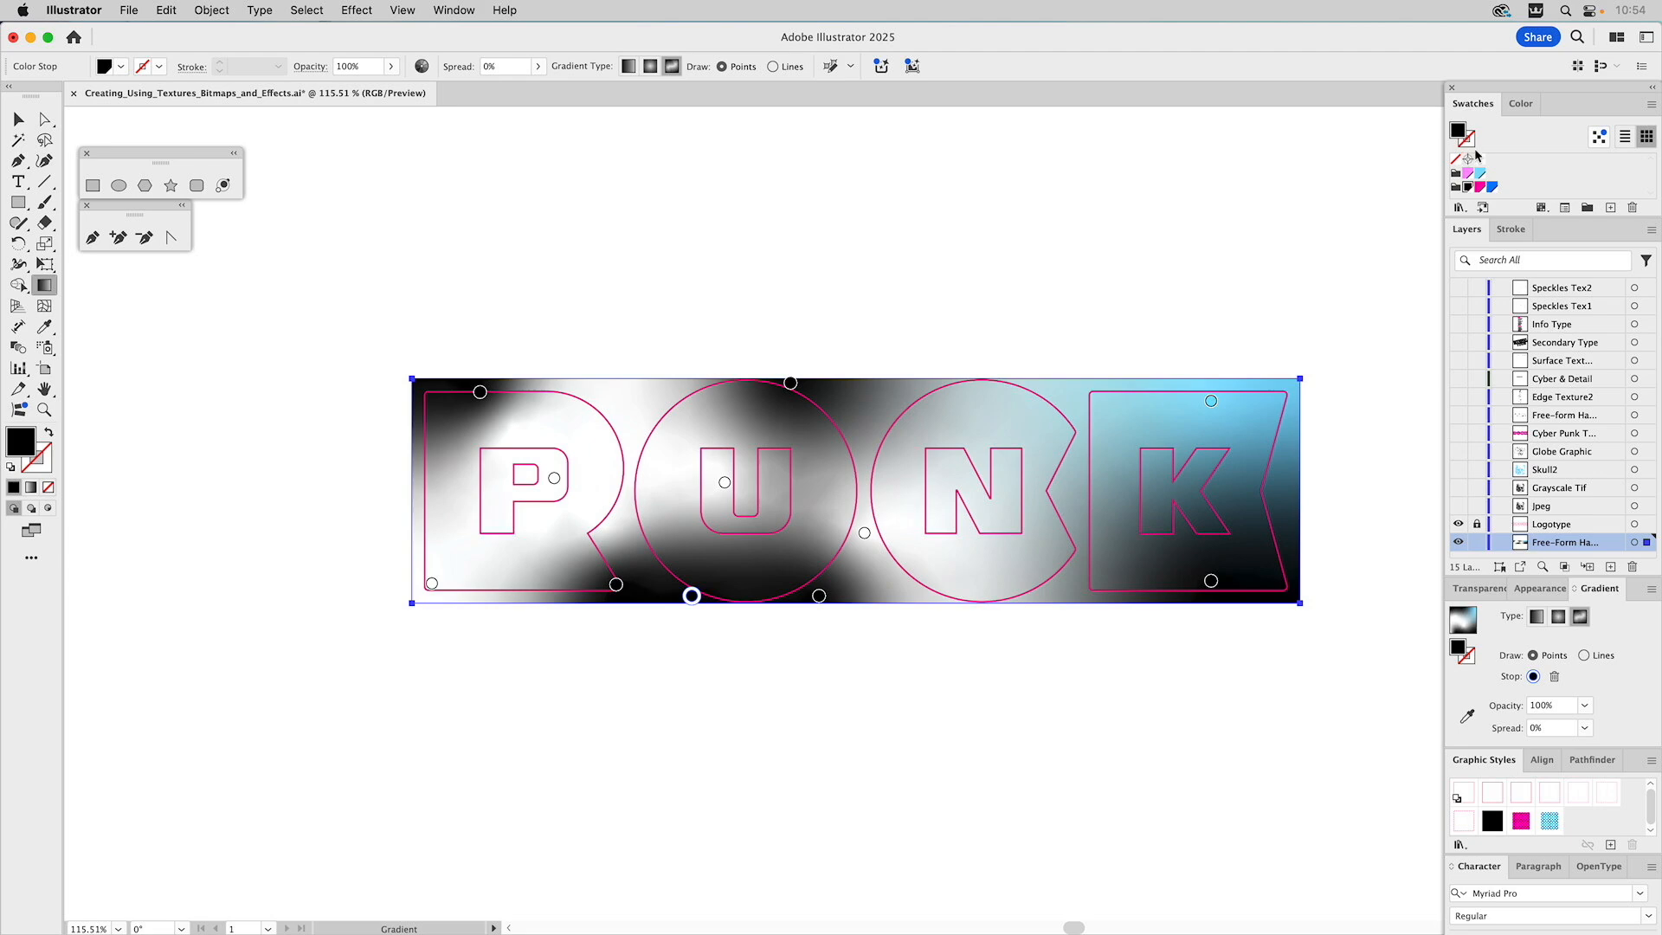
left_click(1479, 159)
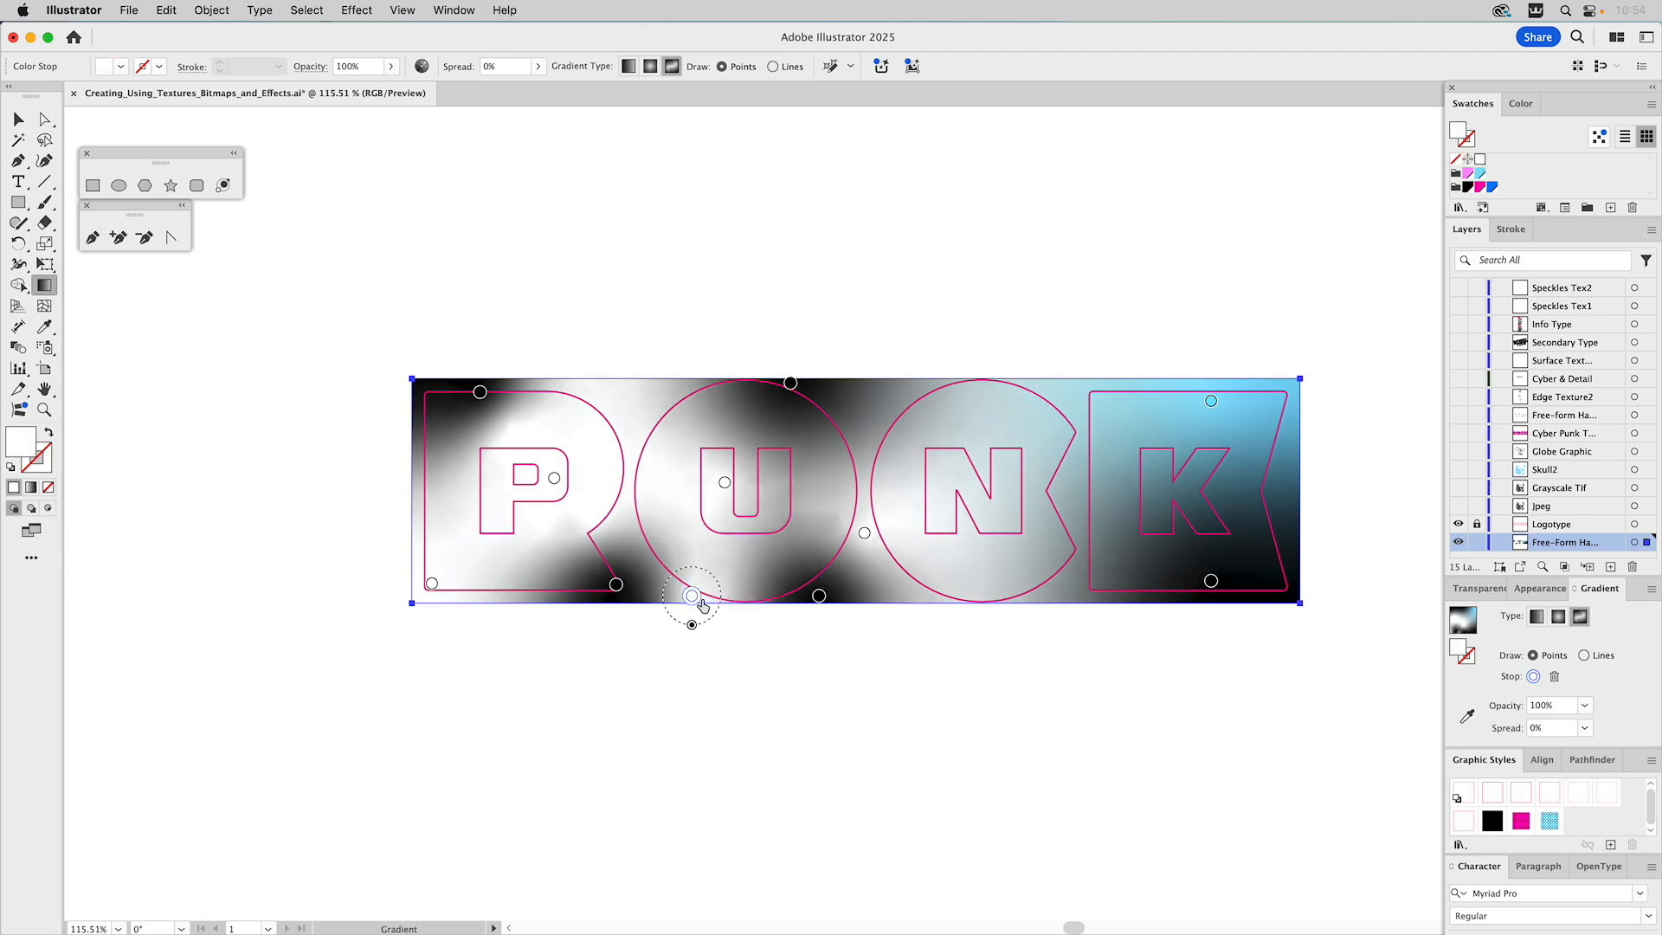
mouse_move(693, 627)
left_mouse_down()
mouse_move(700, 654)
mouse_move(693, 634)
left_mouse_up()
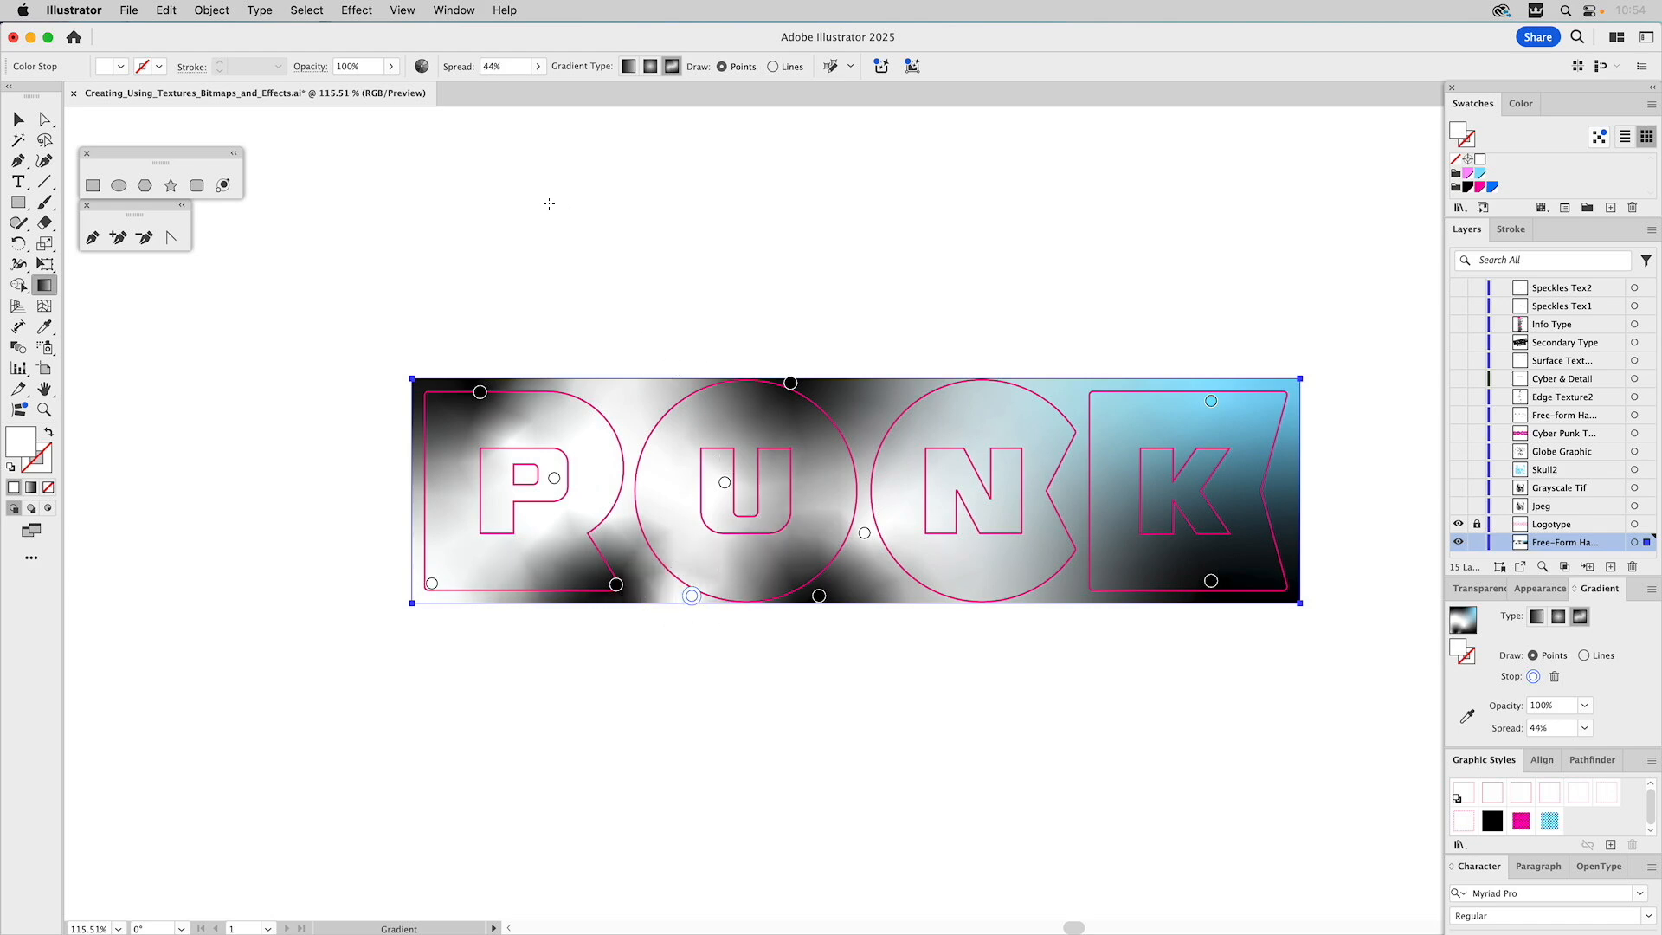
Step: Switch the document to CPU preview, then move the light blue stop toward the K shape's upper right and recolor it white
left_click(403, 10)
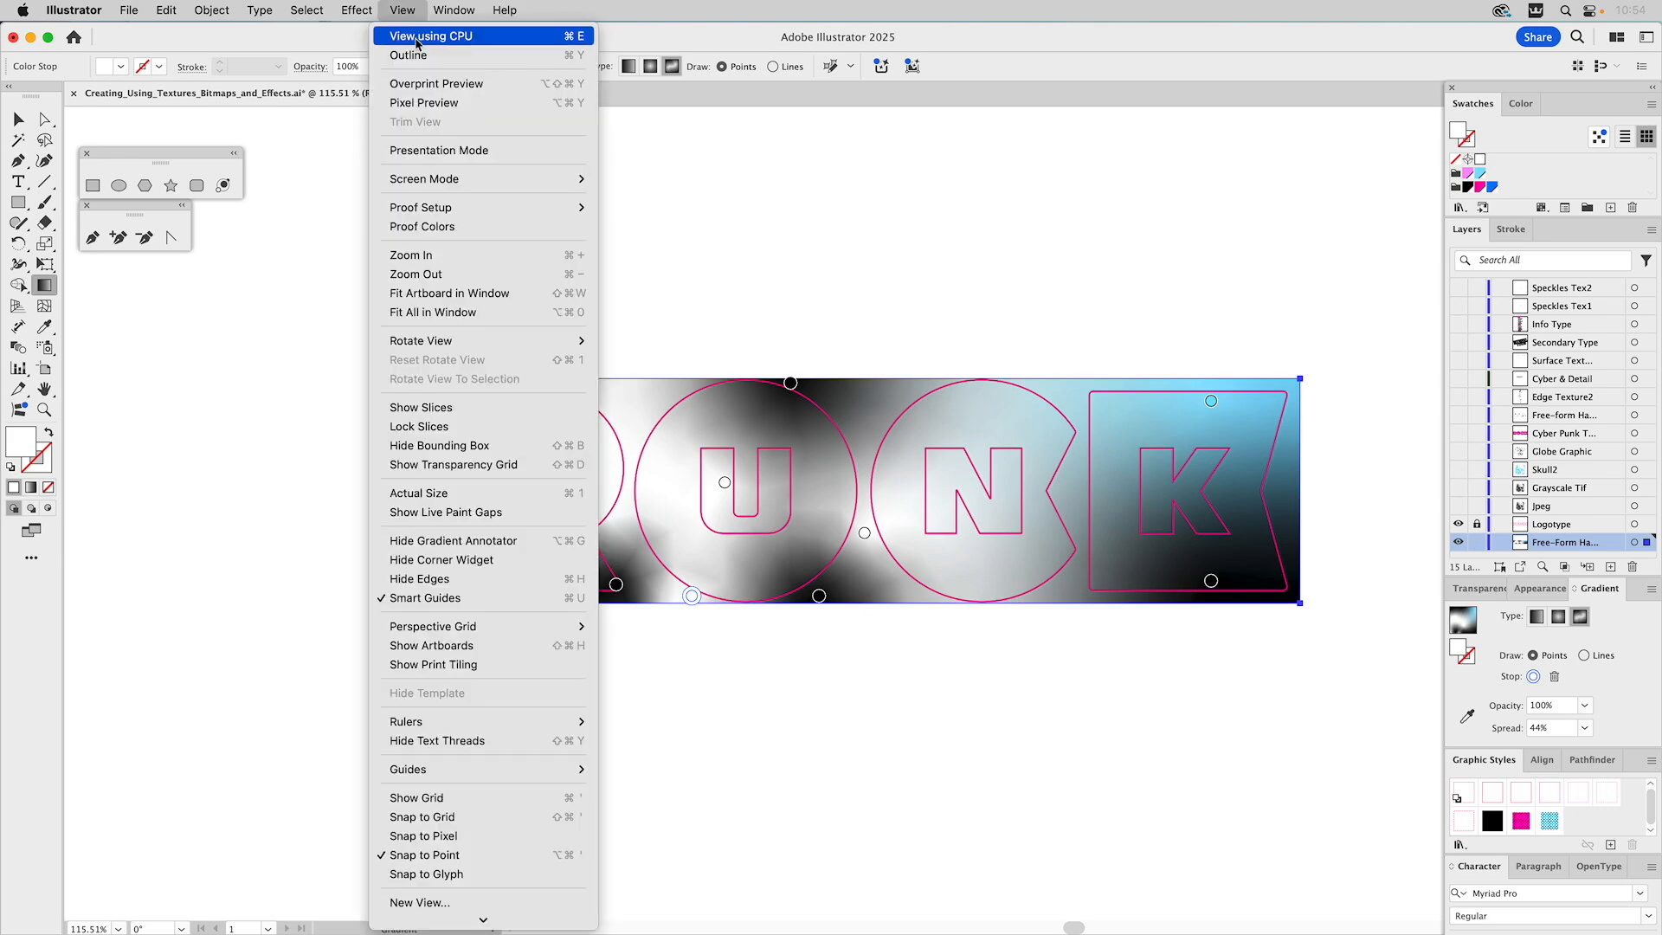
left_click(418, 35)
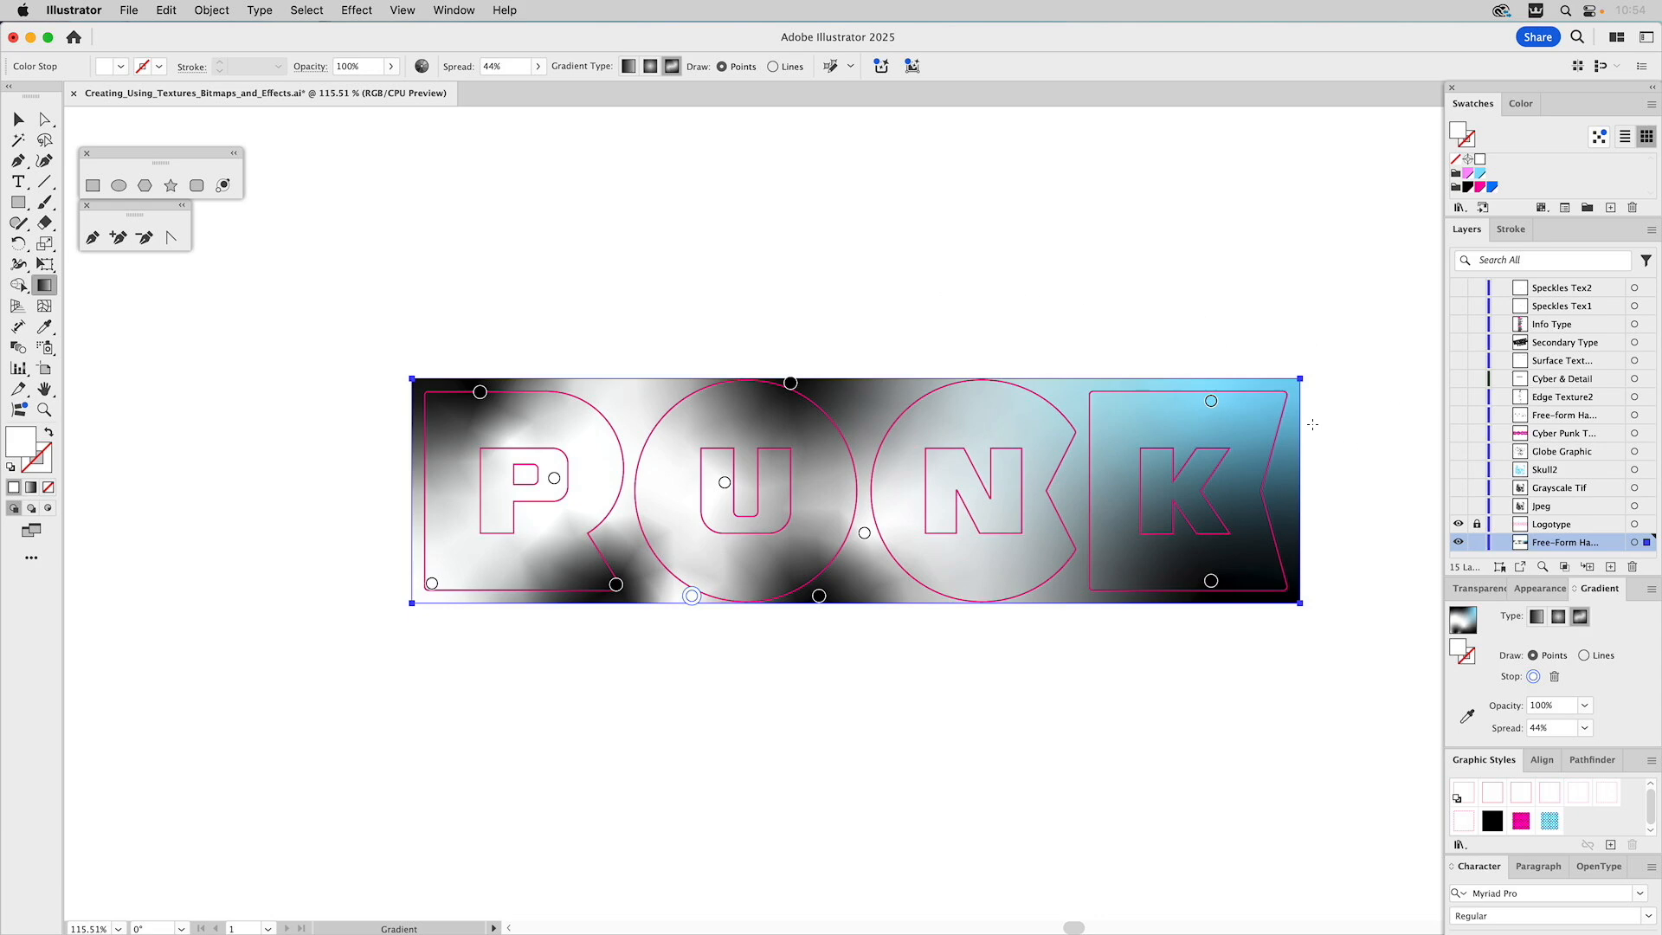
left_click_drag(1211, 401, 1242, 415)
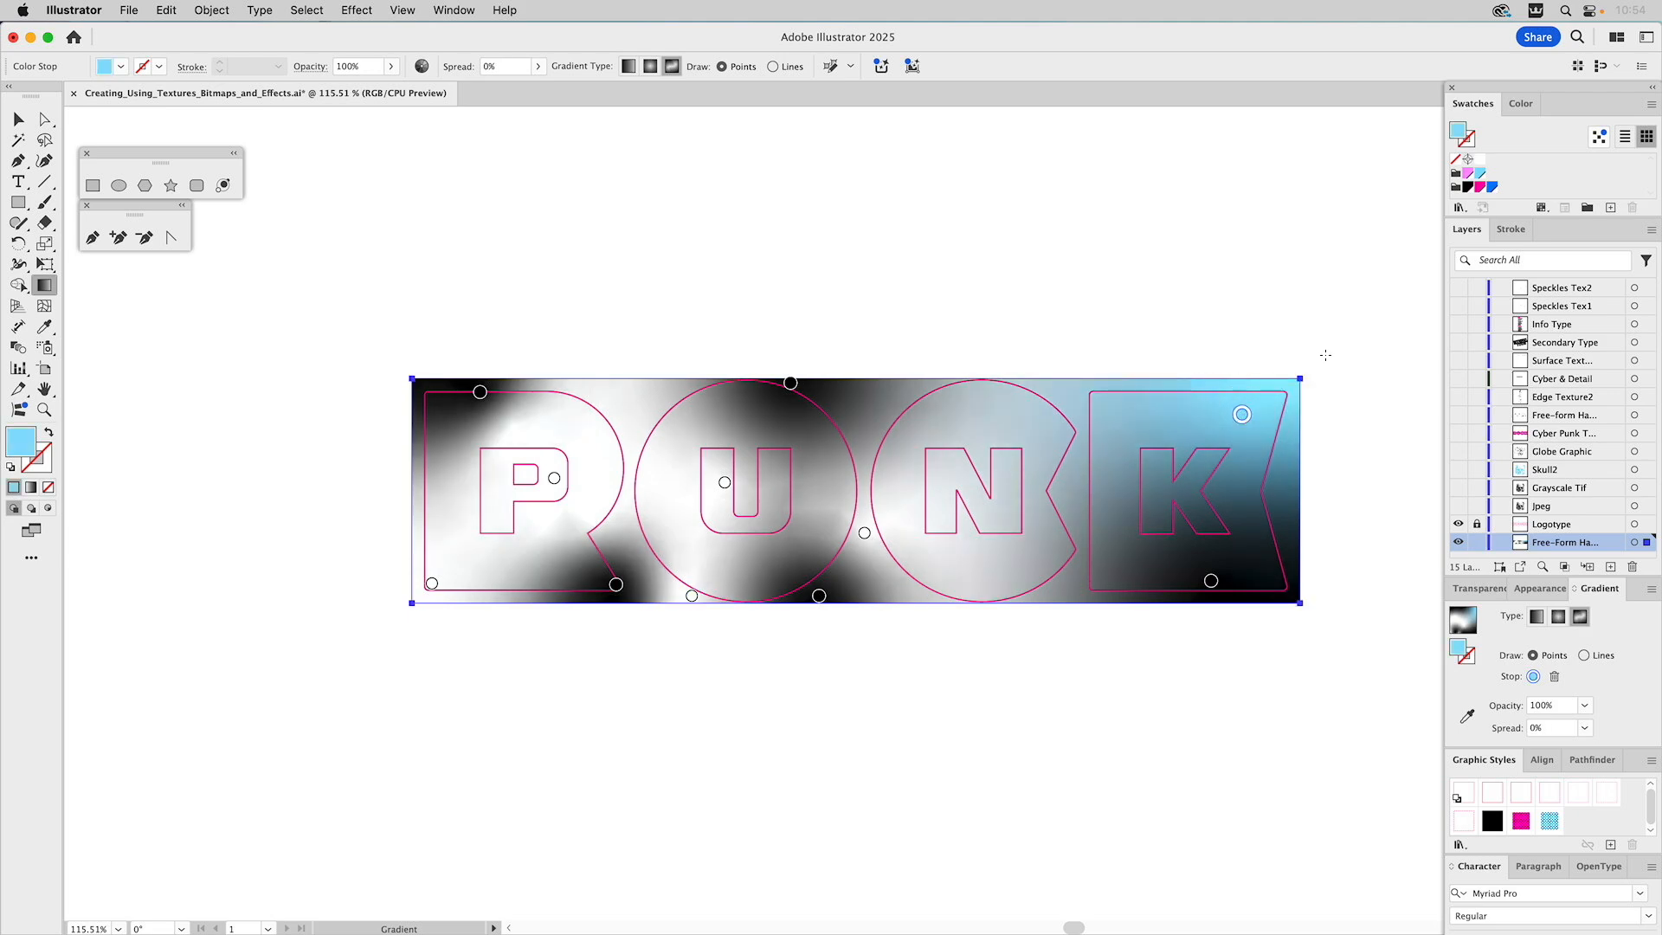
left_click(1479, 162)
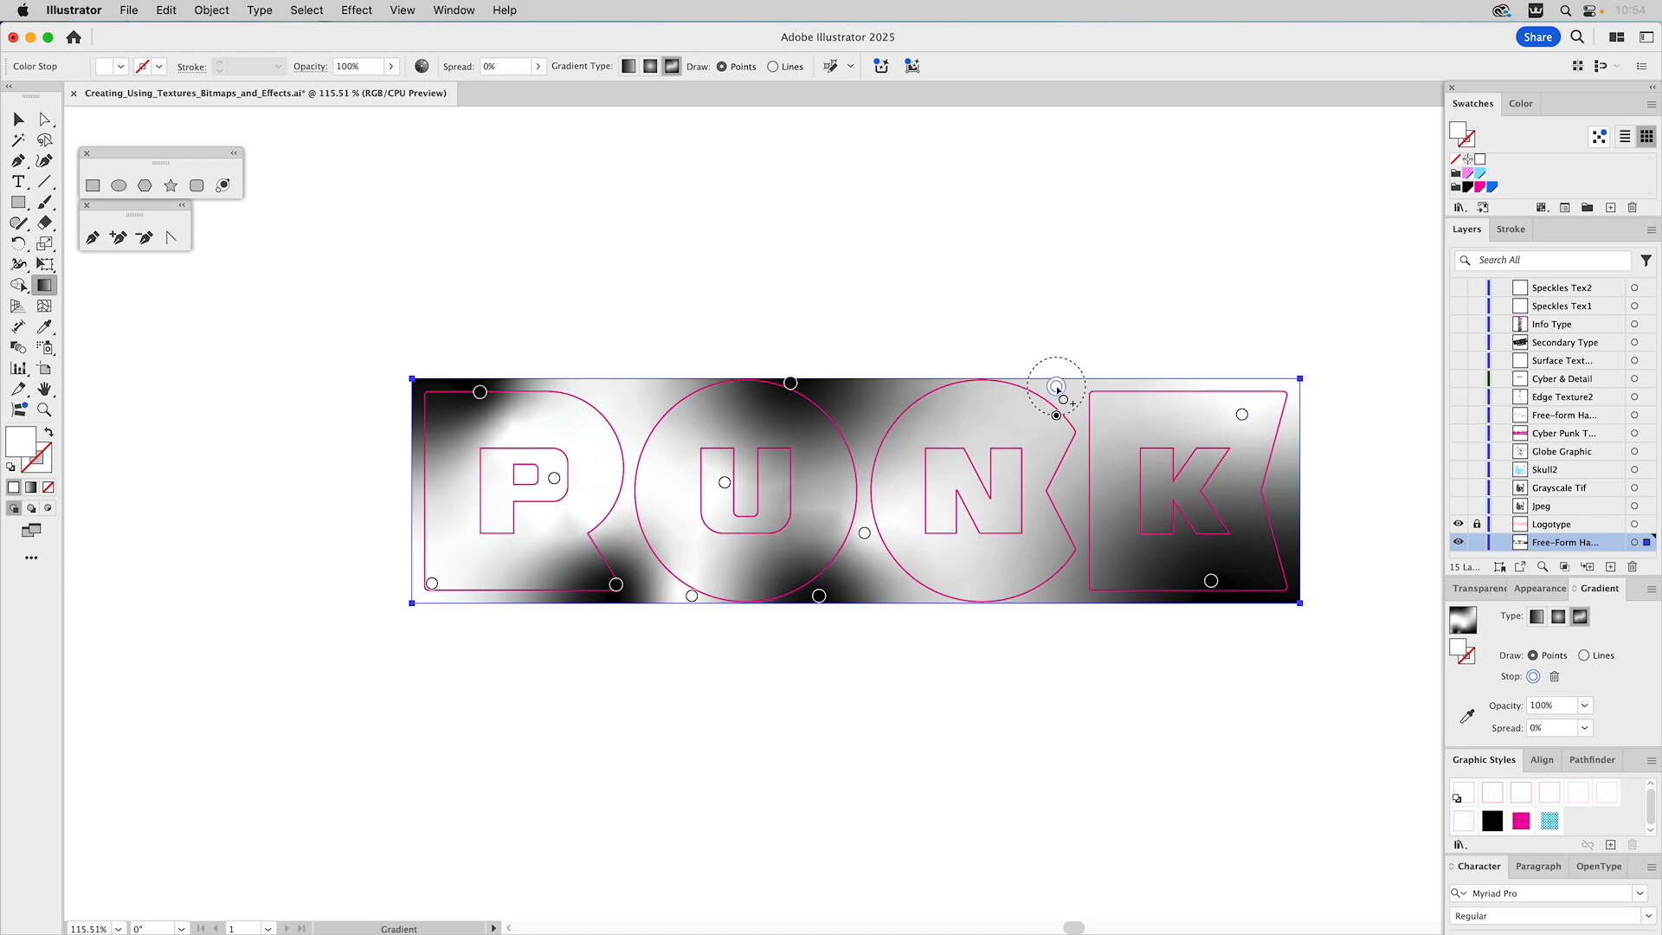
Step: Add a black color stop at the upper edge between N and K and a white one at the N circle's upper left
left_click(1057, 386)
left_click(1468, 187)
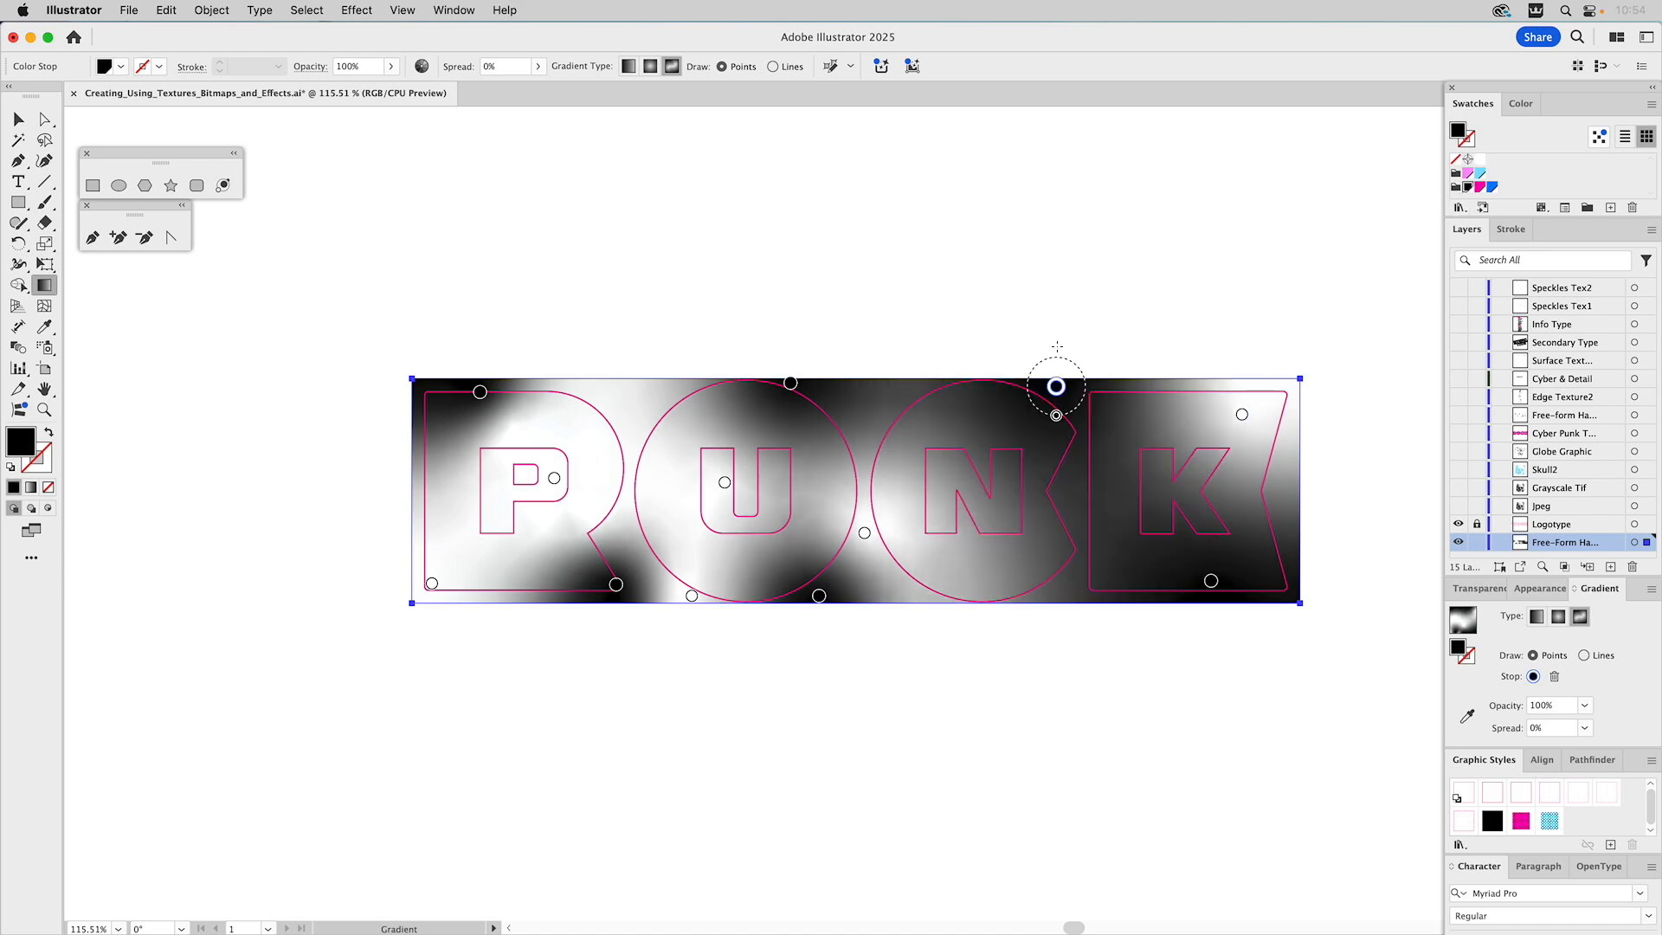
left_click(906, 388)
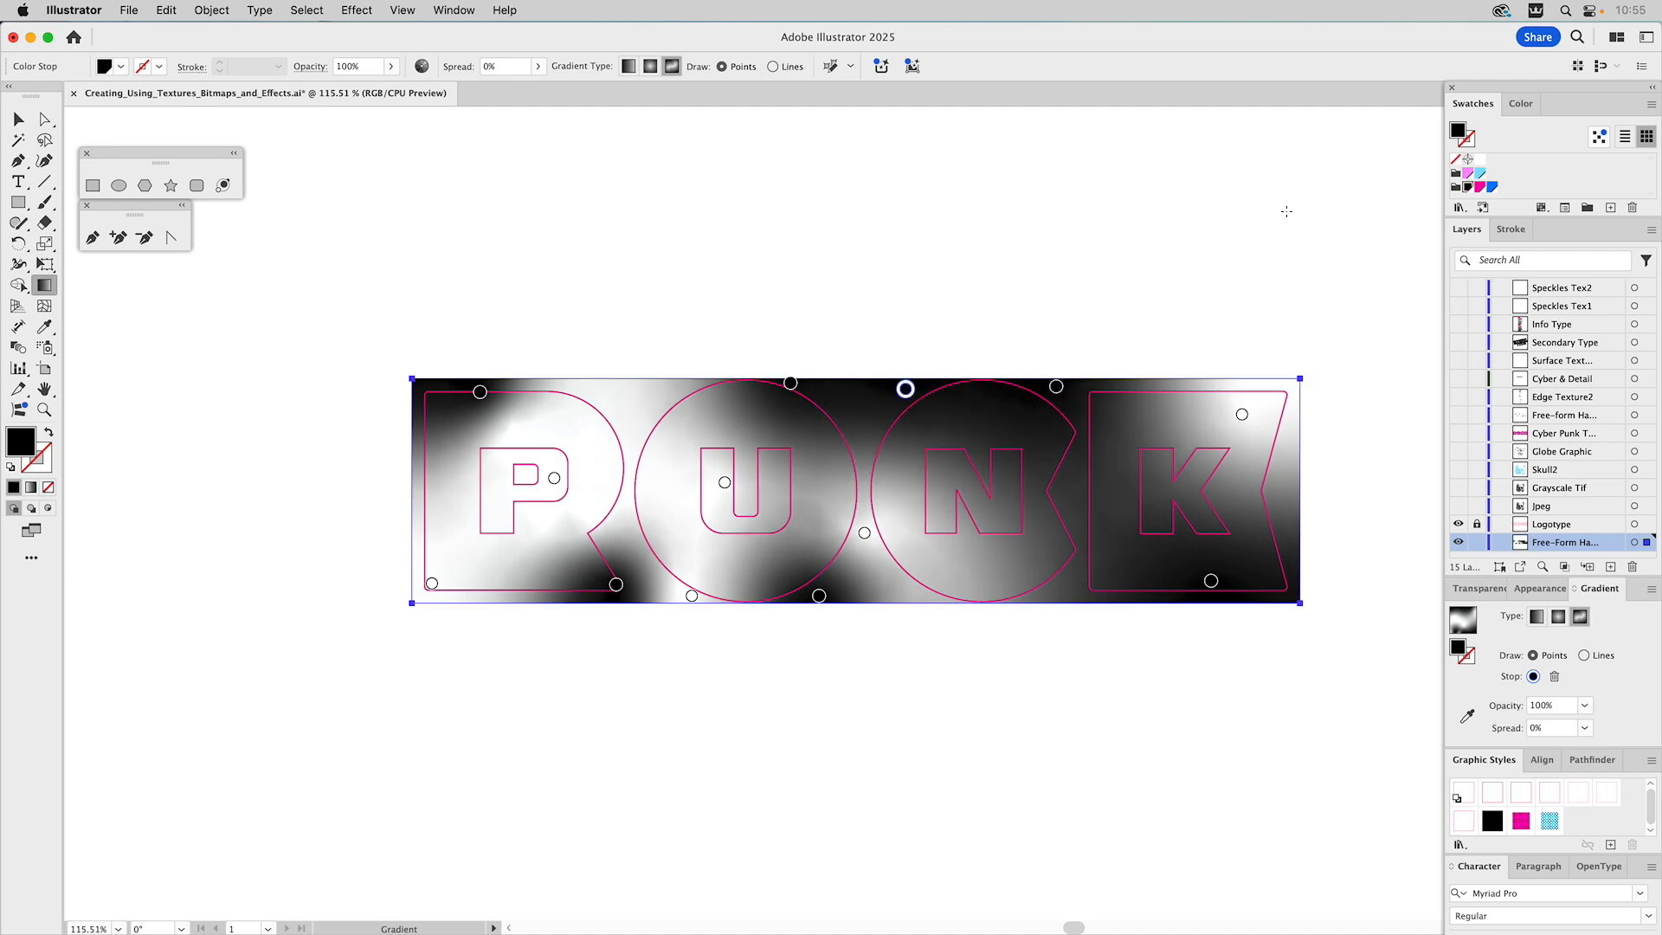
left_click(1481, 159)
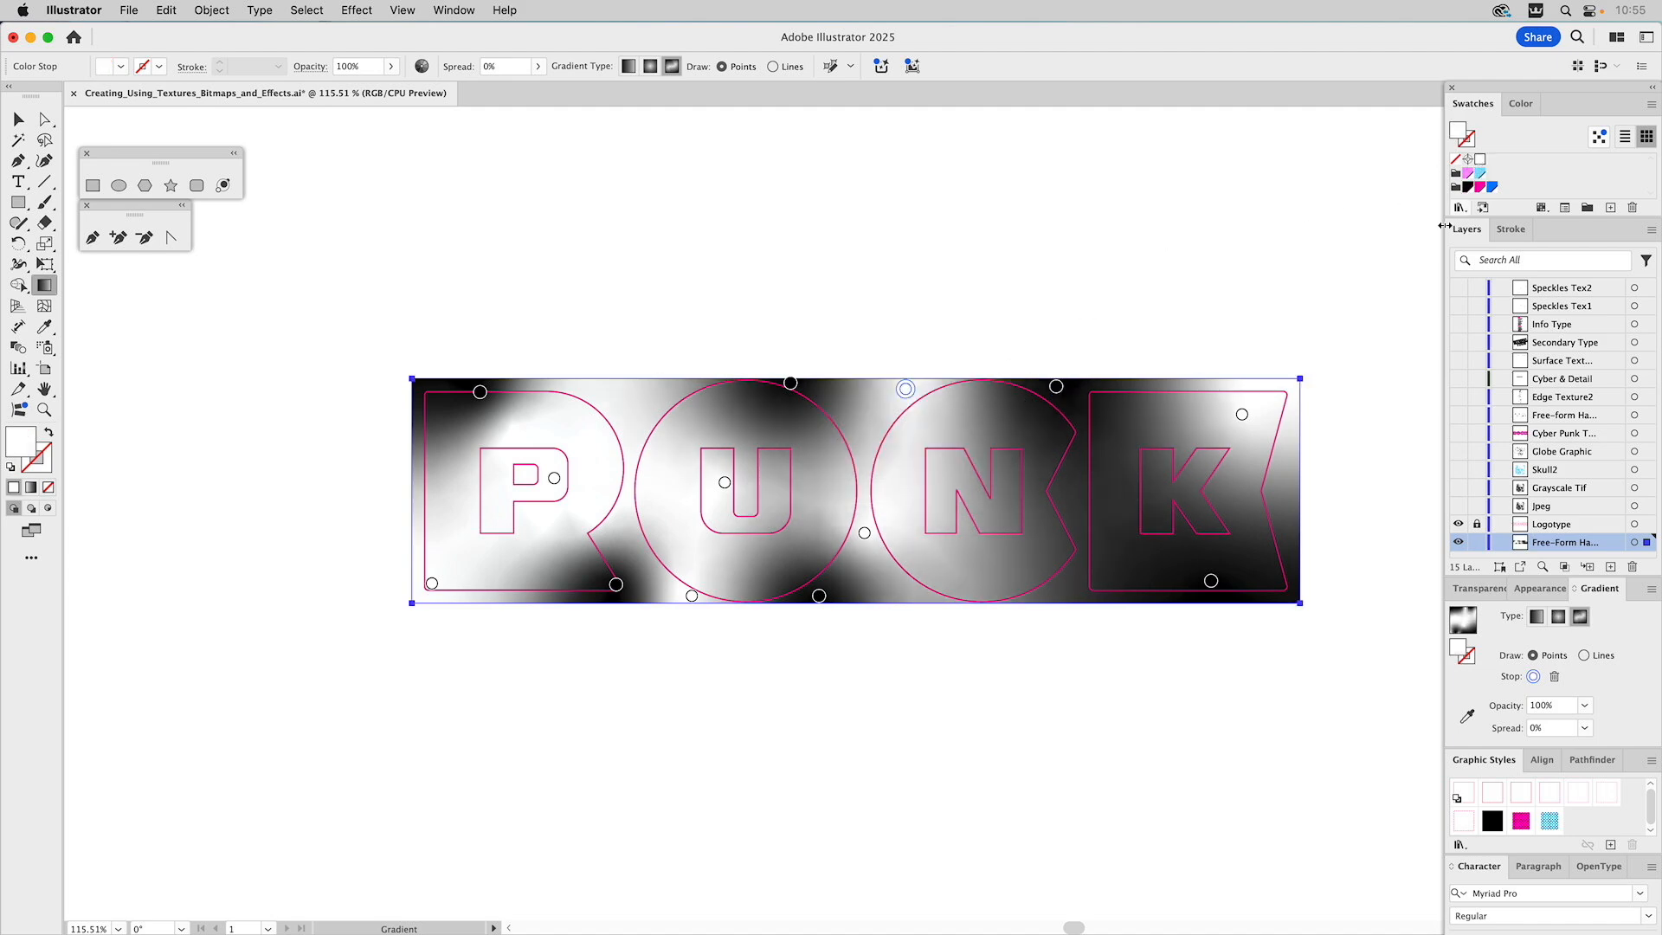
Step: Add a white color stop with a widened spread inside the letter N and a black one at the N circle's lower right
left_click(1008, 480)
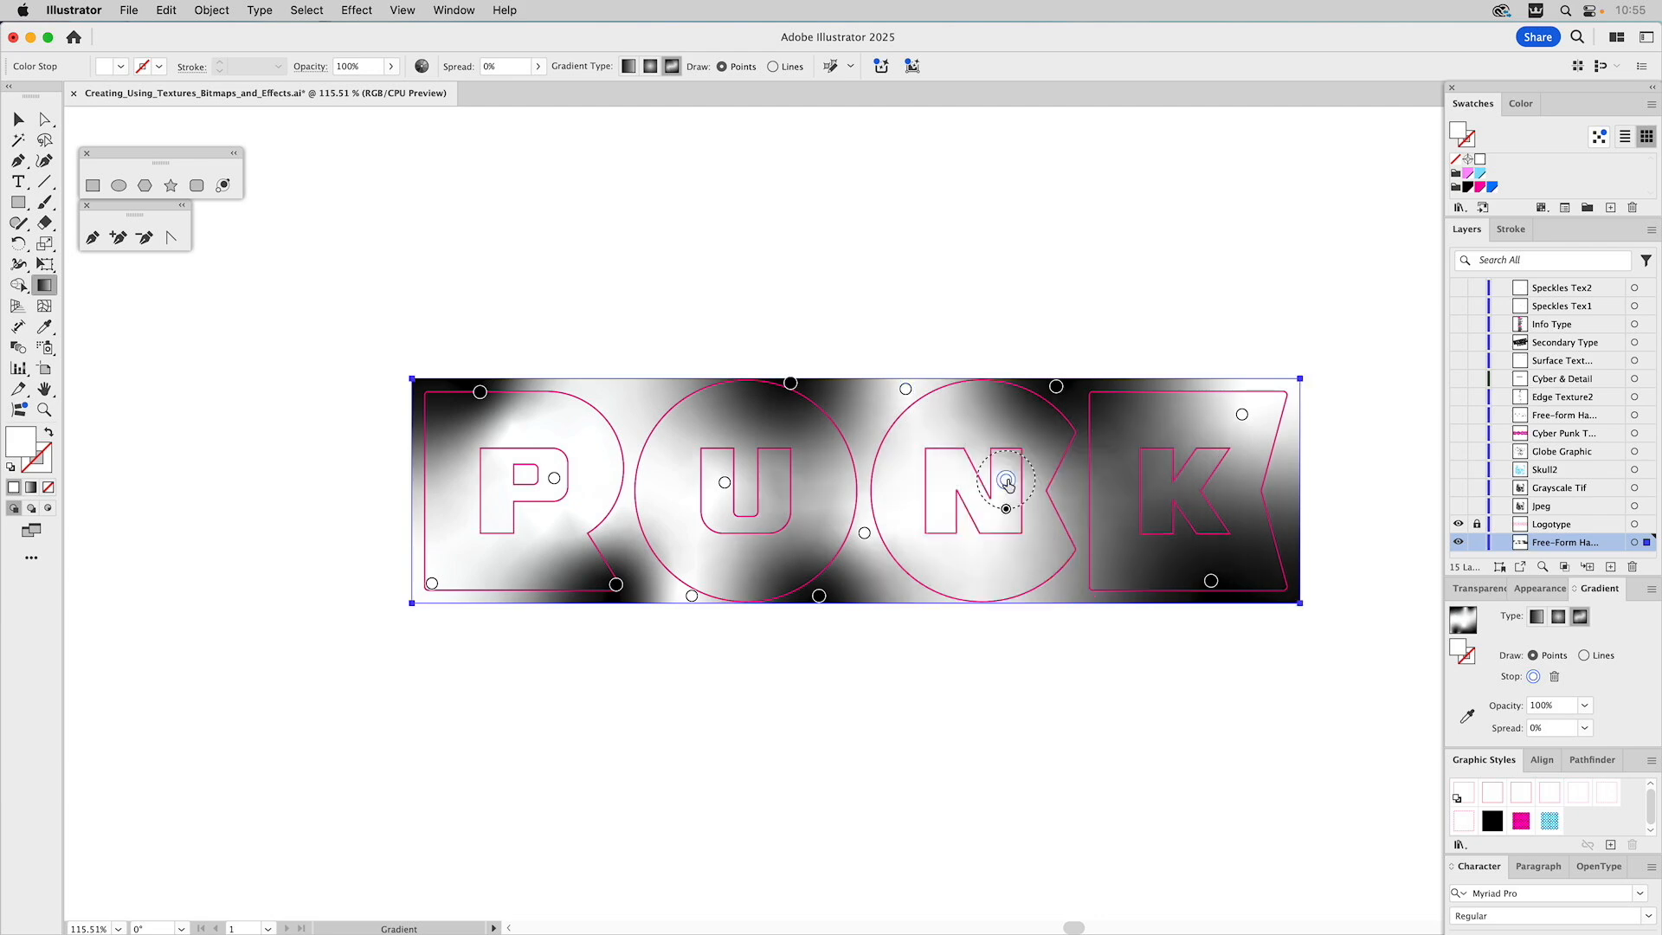
left_click_drag(1006, 511, 1006, 539)
left_click(1065, 585)
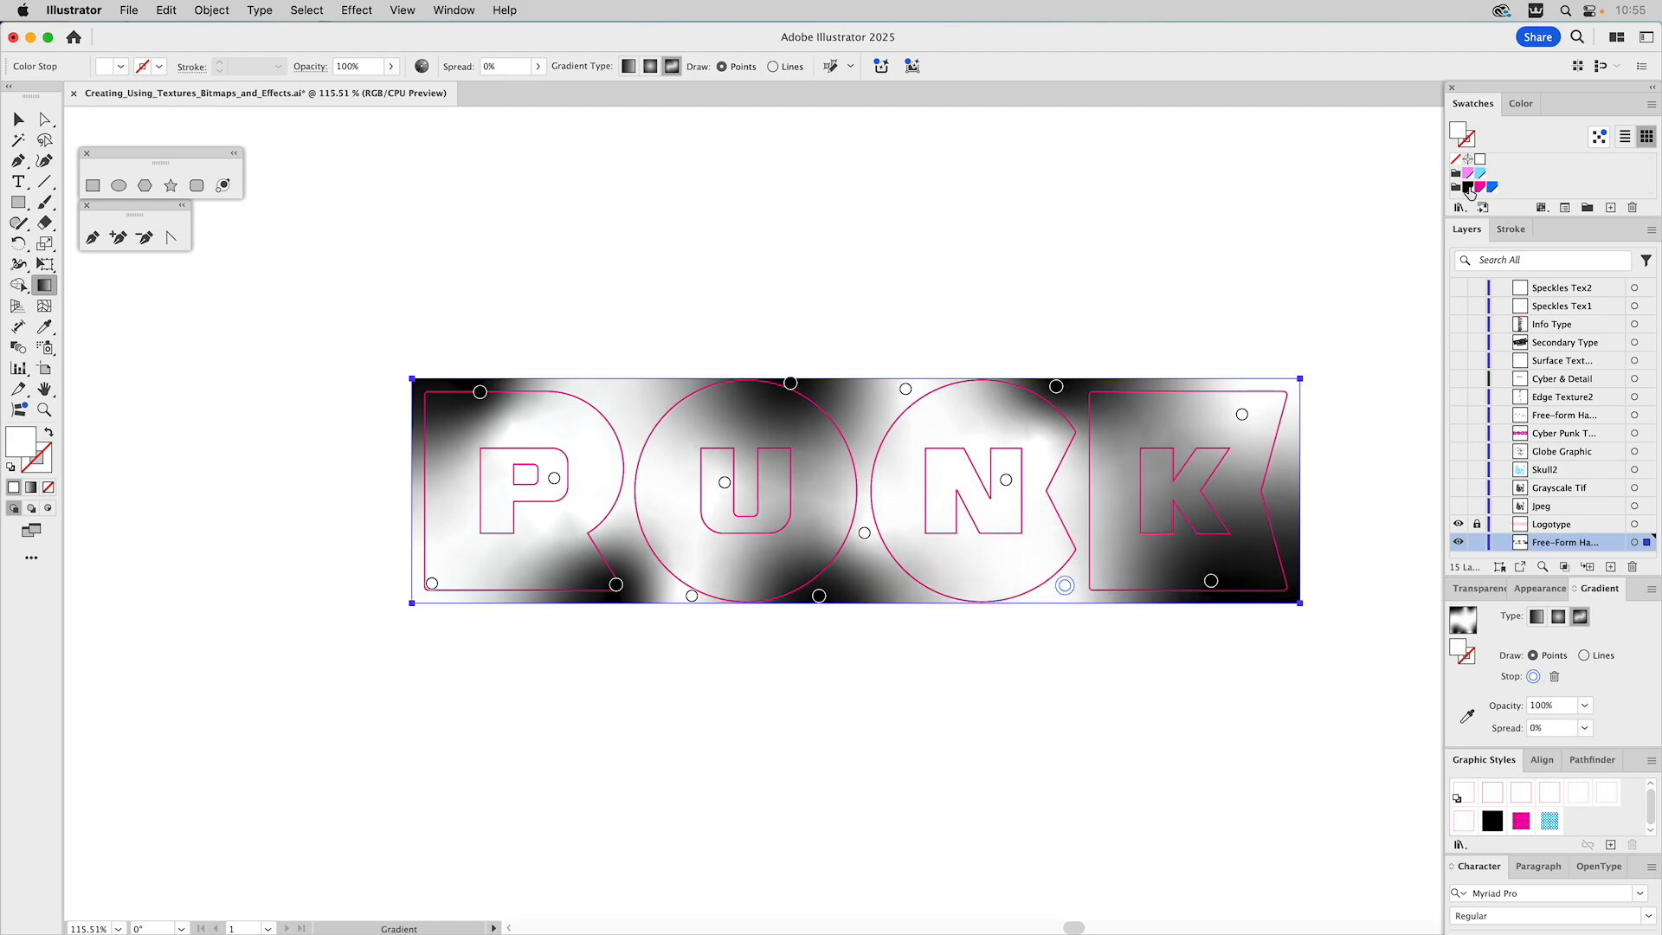
left_click(1468, 187)
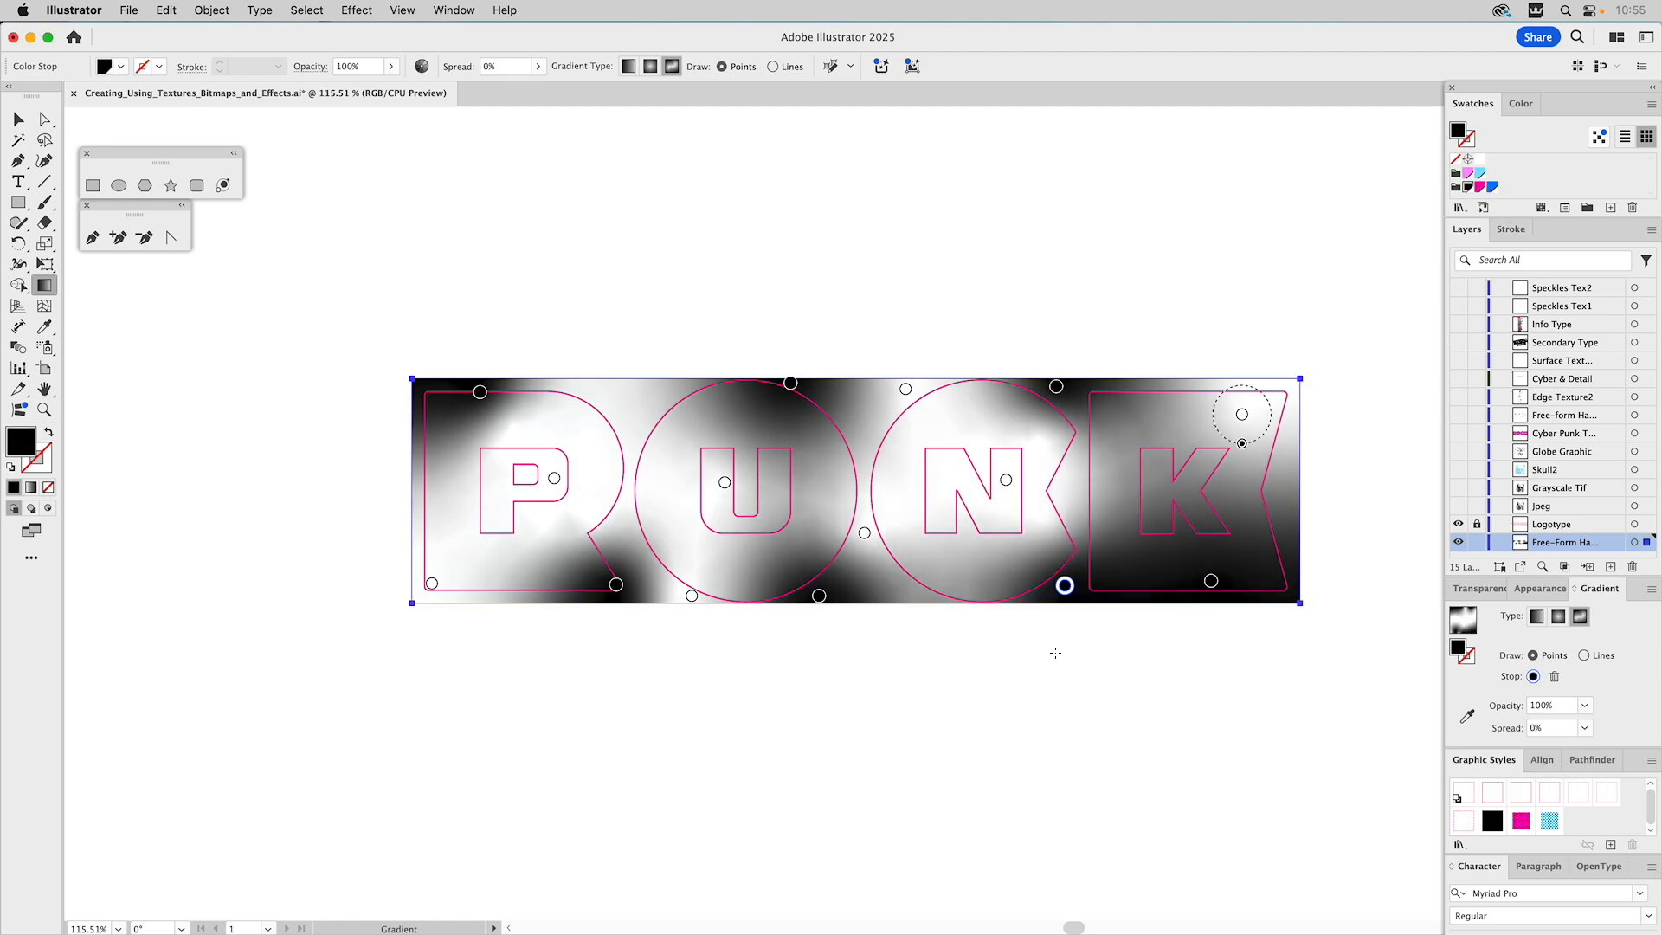
Step: Nudge the N circle's lower-right black stop, and move the K shape's lower black stop just under the letter, making it white with a 34% spread
left_click_drag(1065, 586, 1055, 589)
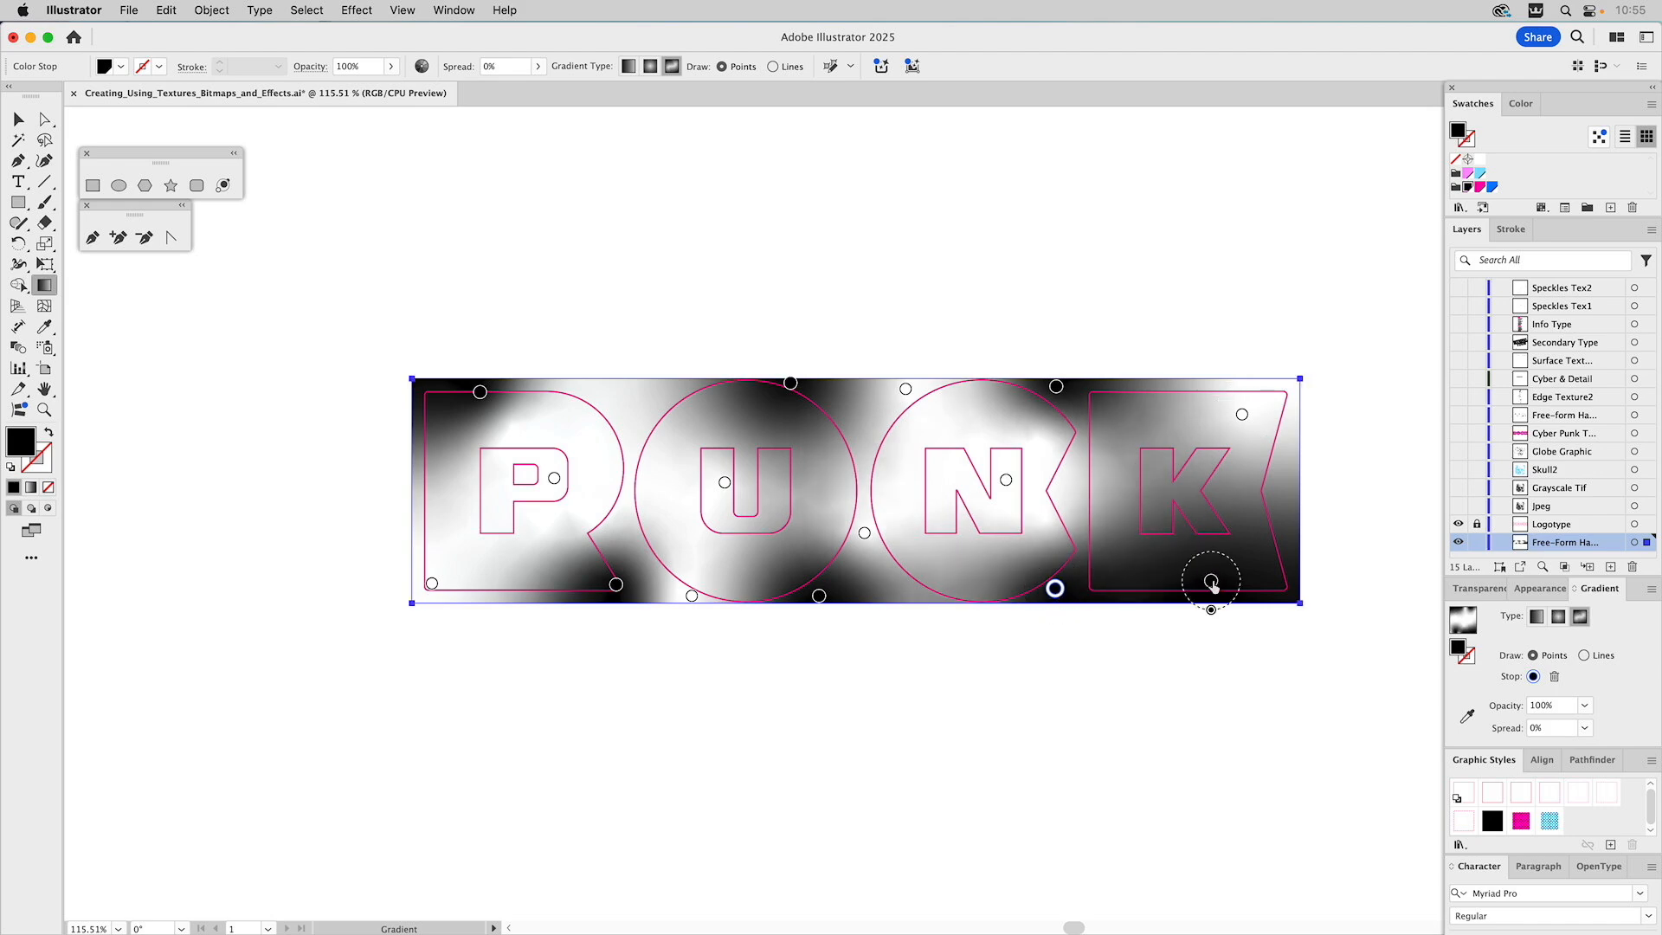
left_click_drag(1212, 585, 1176, 559)
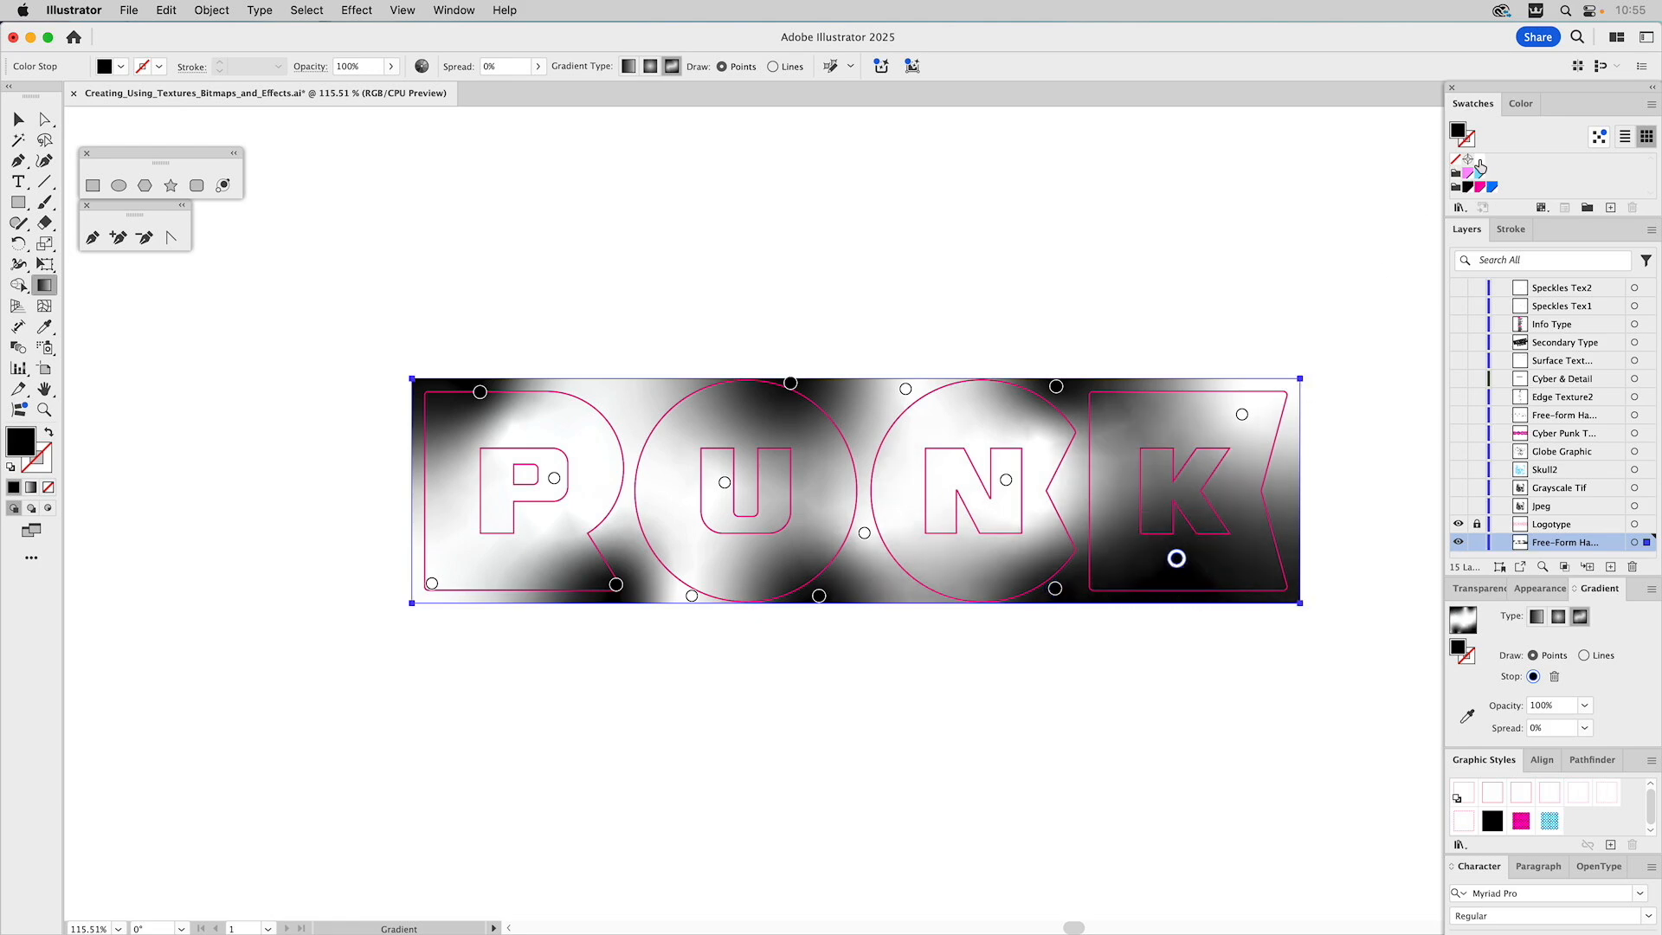
left_click(1479, 163)
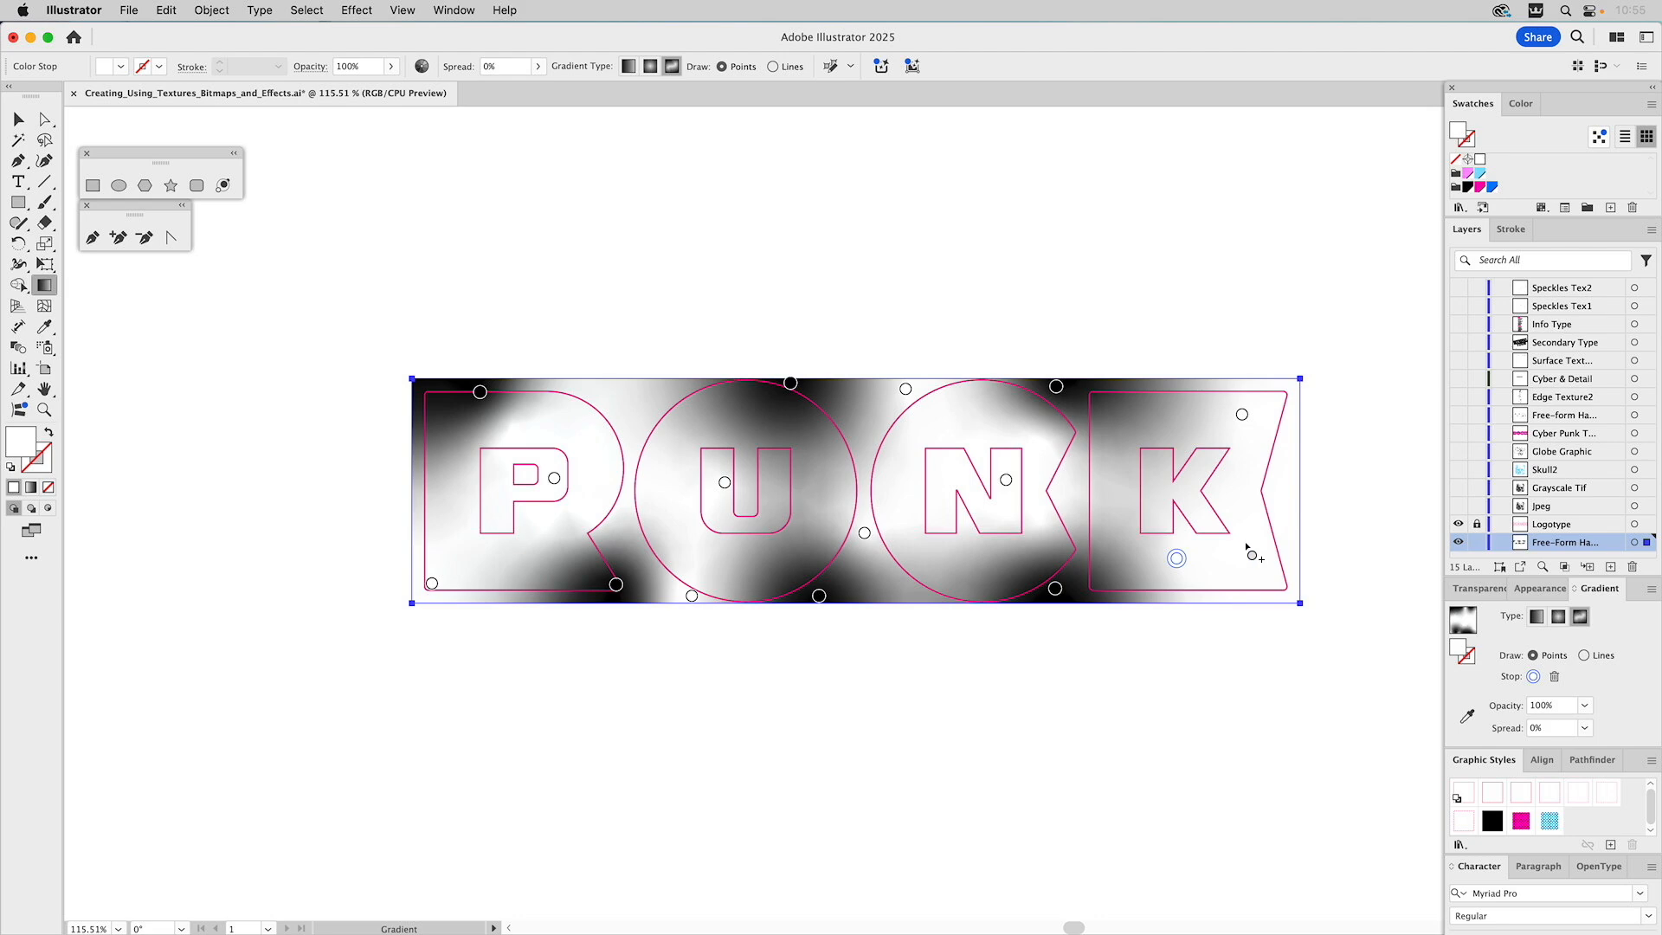
left_click_drag(1180, 582, 1180, 597)
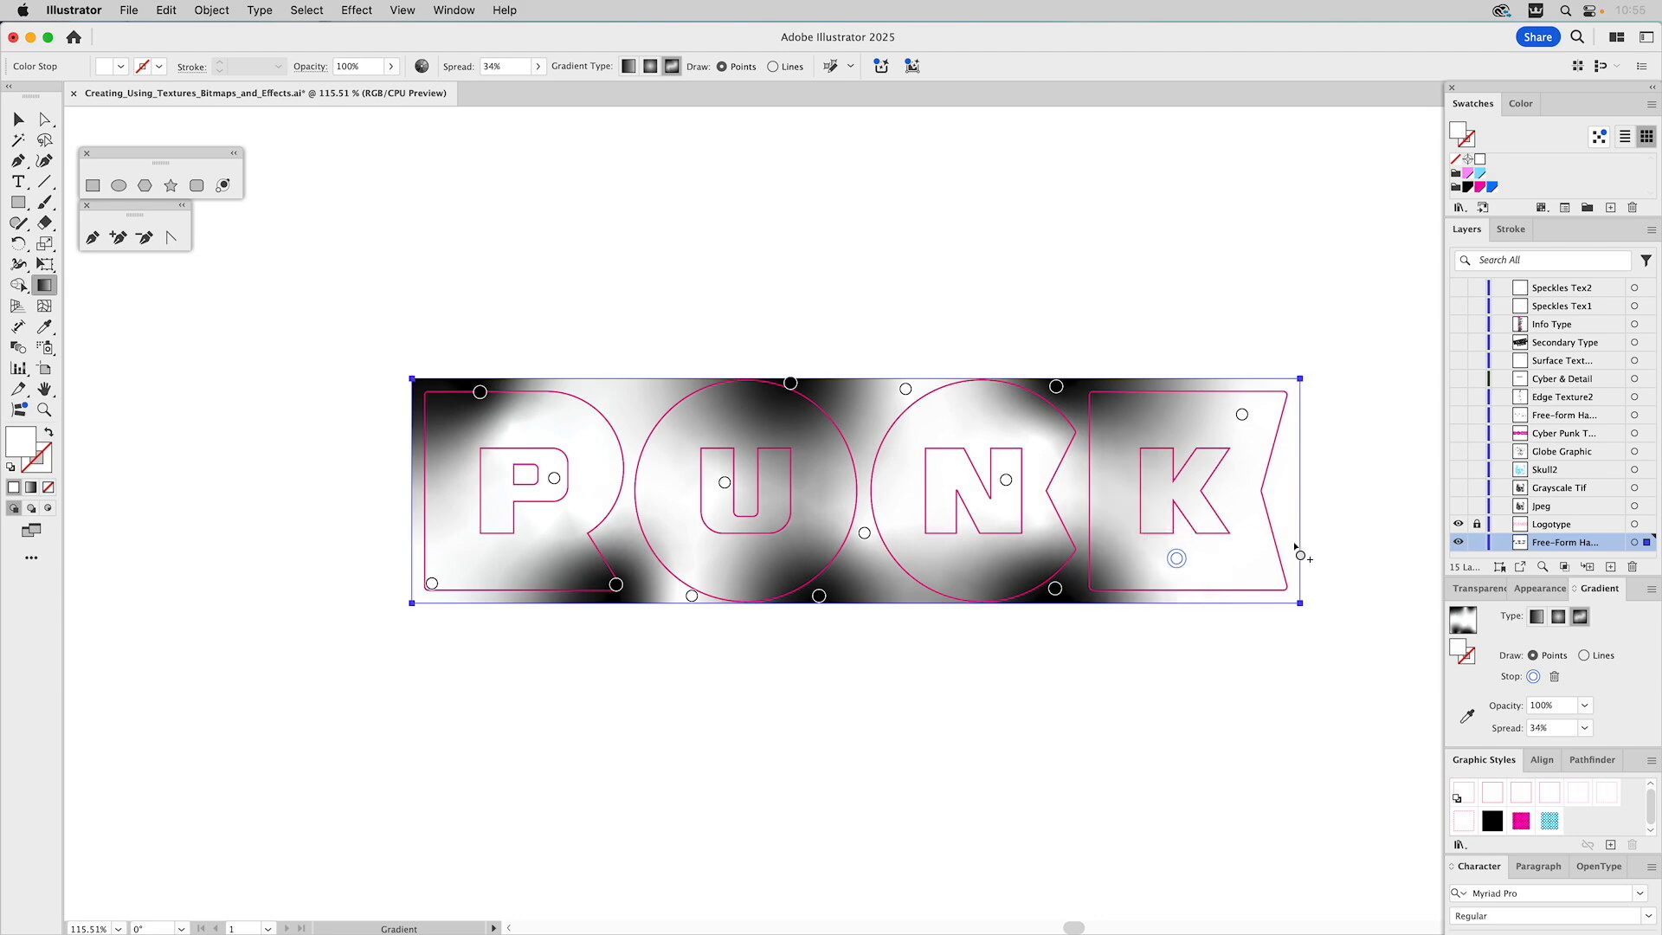
Step: Add a black color stop at the K shape's lower right corner and shift the white stop between U and N into the U circle
left_click(1274, 578)
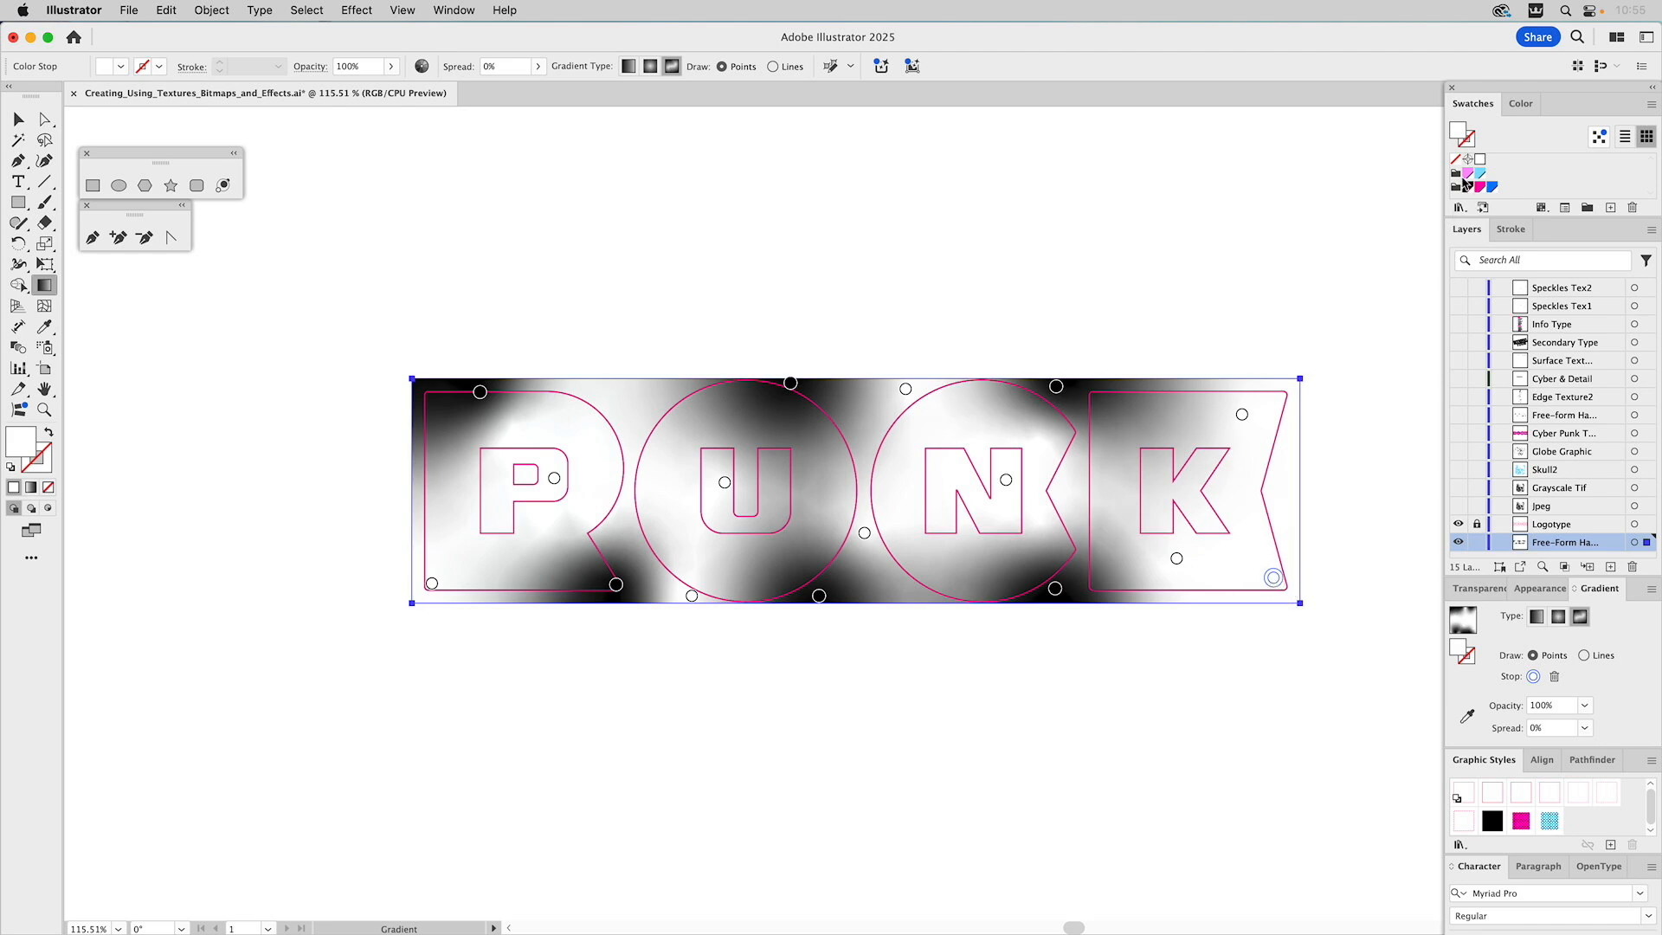
left_click(1468, 187)
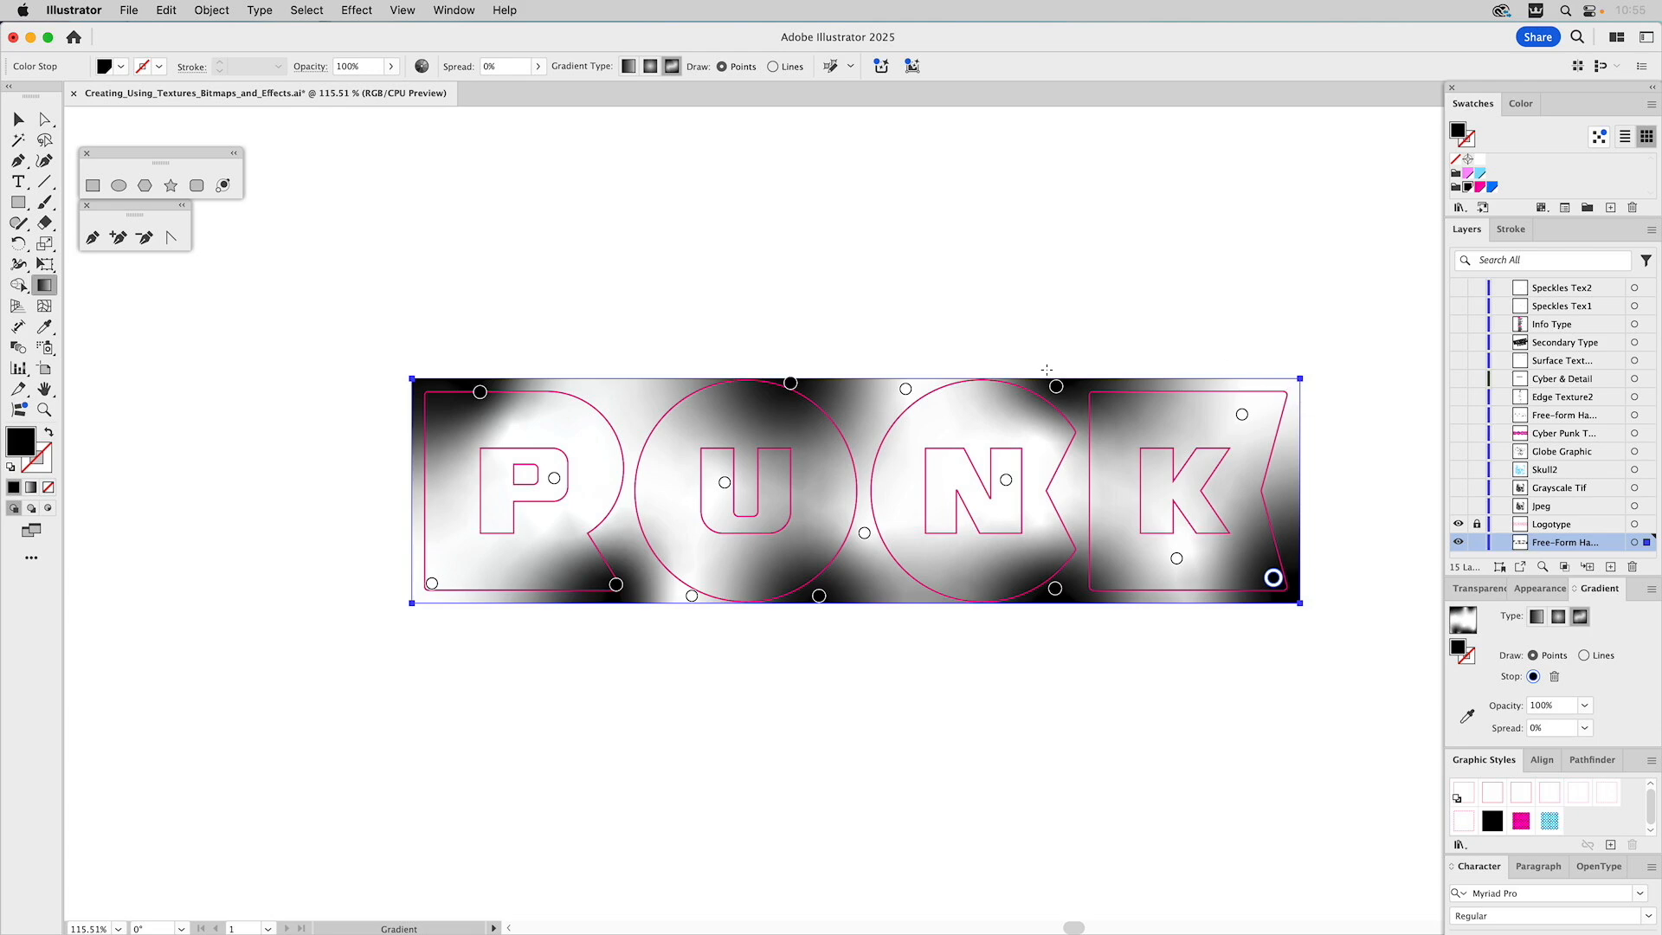
left_click(855, 533)
left_click_drag(855, 533, 838, 524)
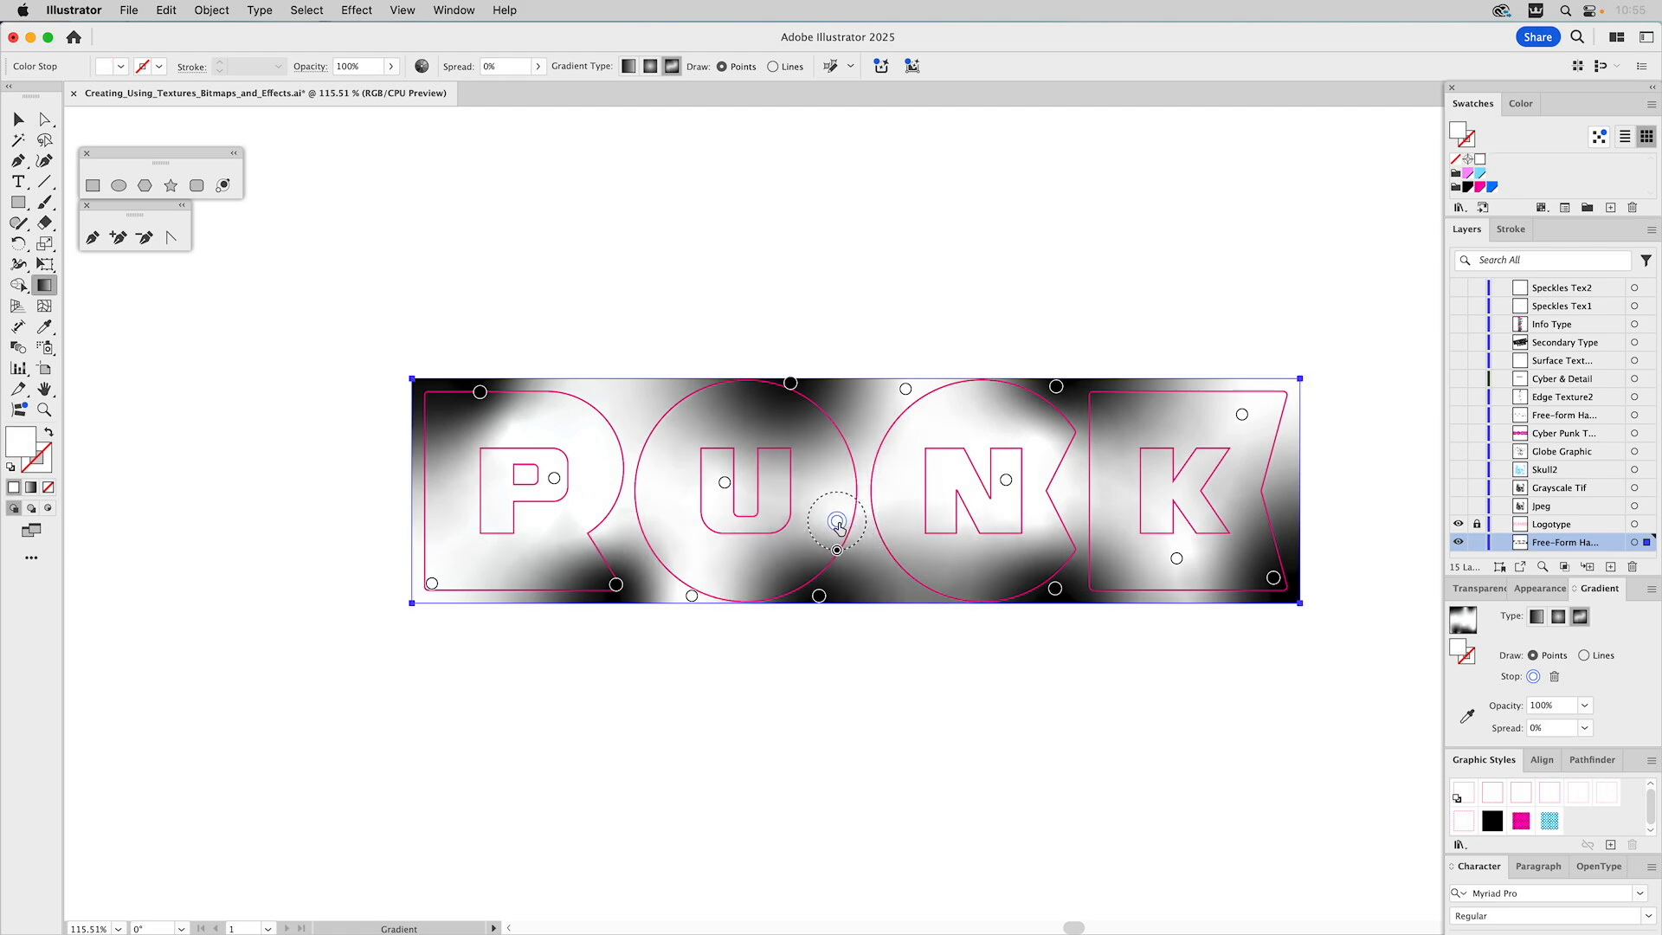
Step: Widen the black stop at the P shape's lower right to a 54% spread, fine-tune its position and the white P stop, and finish gradient editing
left_click(617, 585)
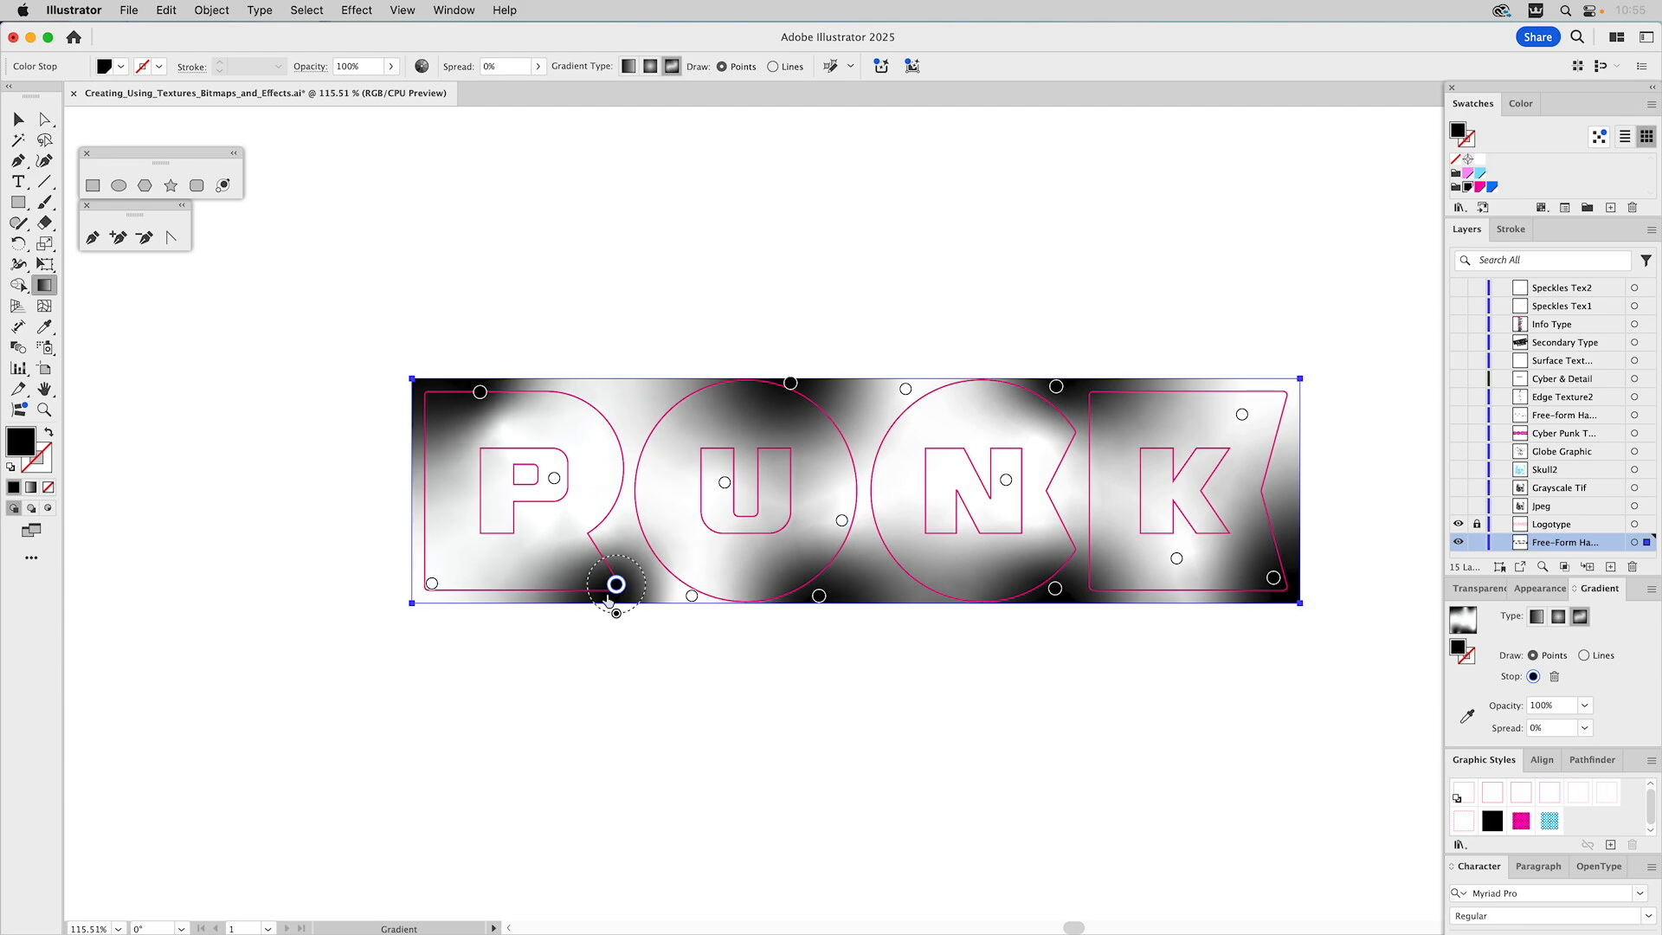
left_click_drag(616, 614, 613, 579)
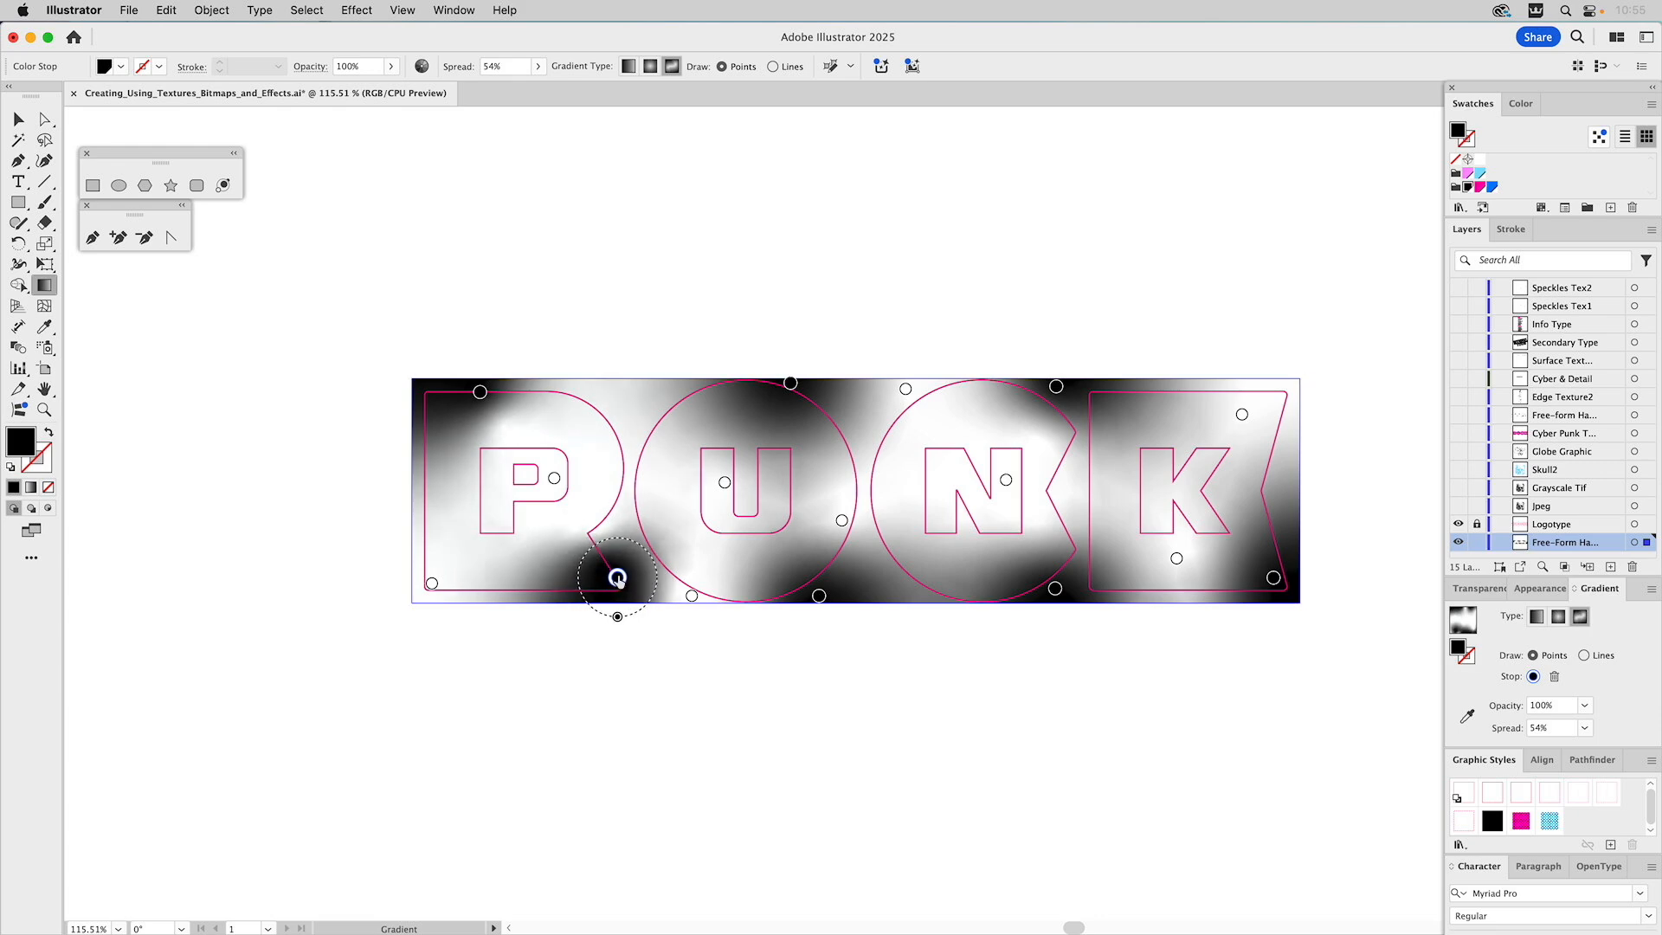
left_click(554, 478)
left_click_drag(556, 482, 561, 480)
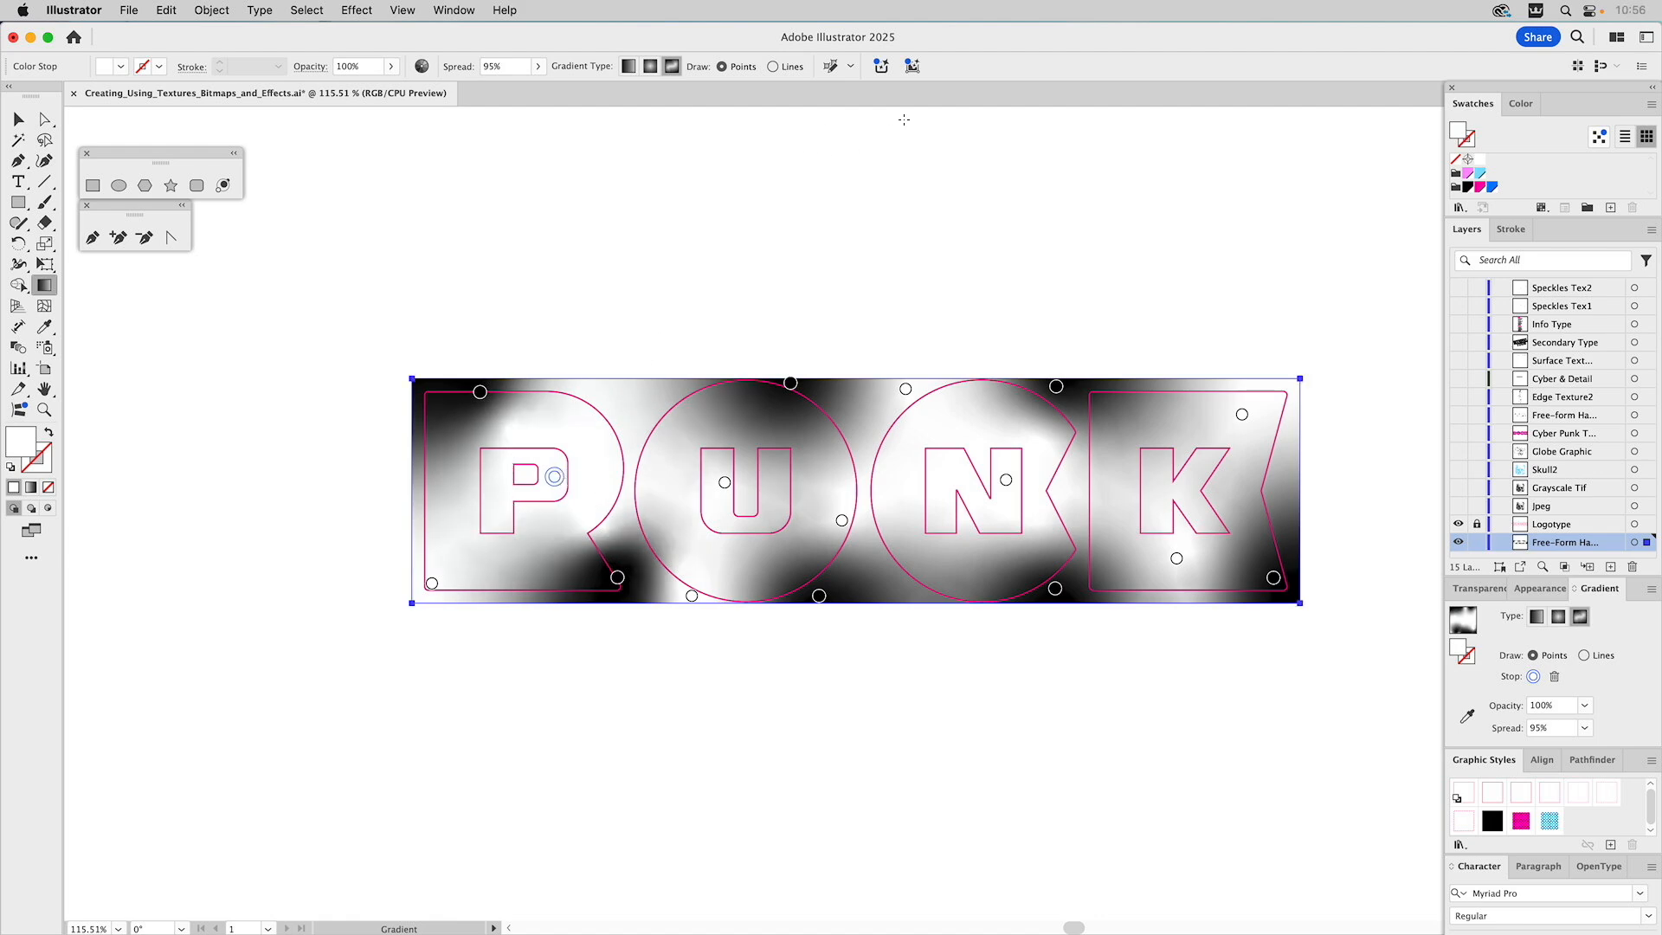
key("v")
left_click(852, 203)
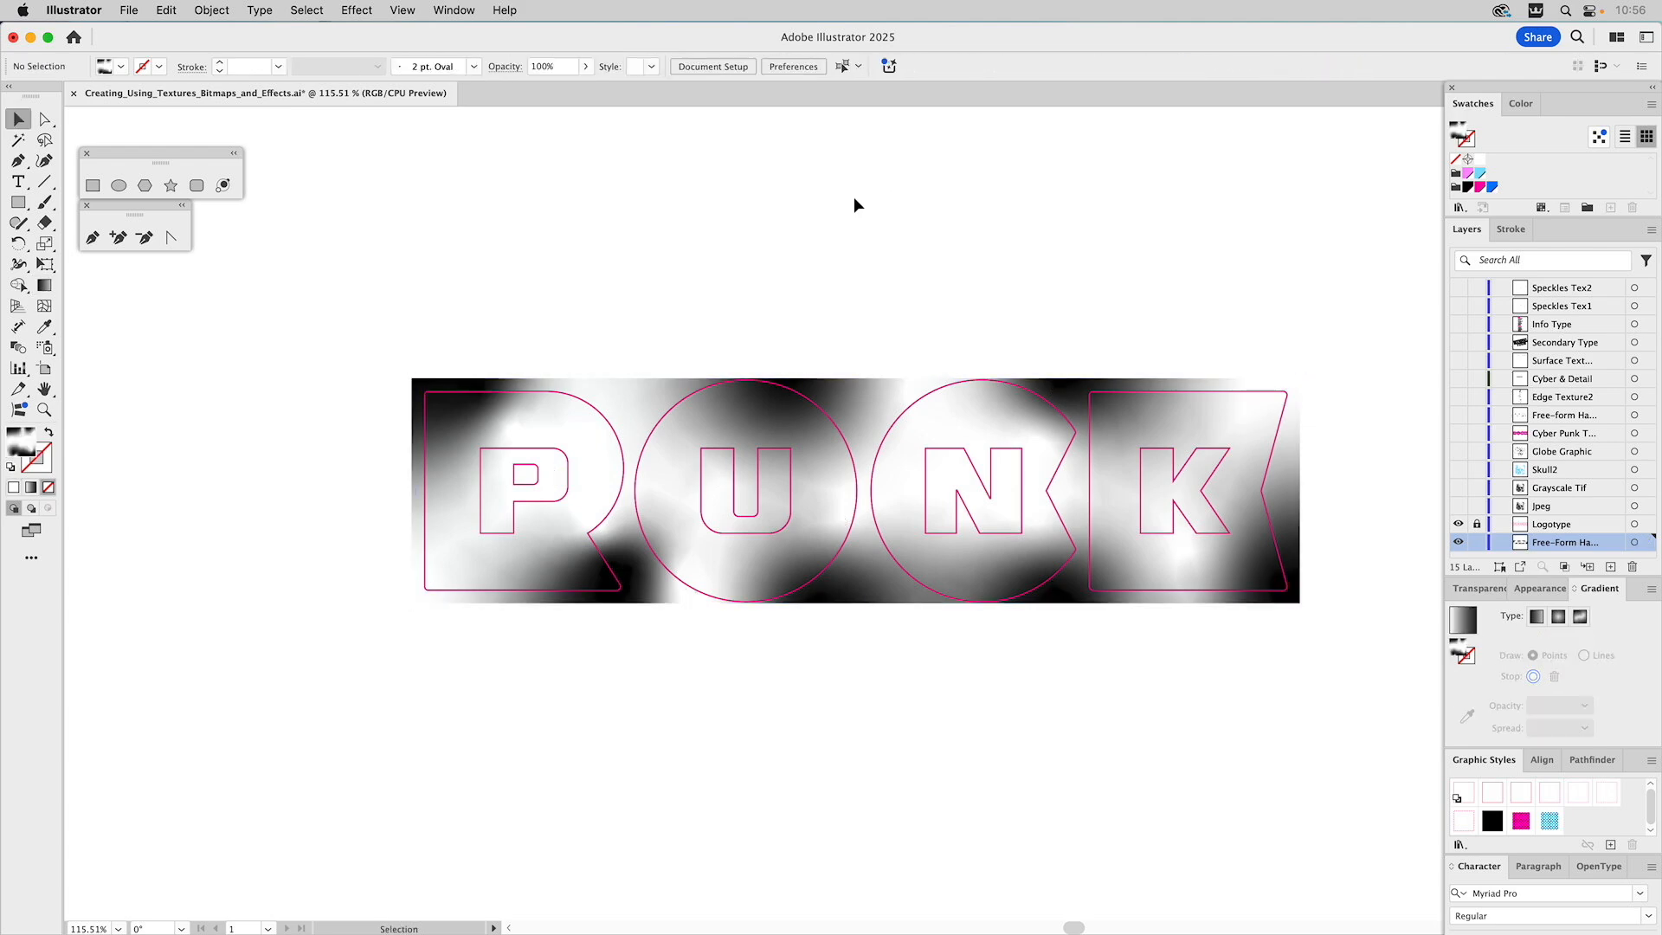
Step: Select the gradient rectangle and float the Appearance panel beside the artwork, enlarged to show all its attributes
left_click(859, 396)
left_click_drag(1542, 594, 179, 370)
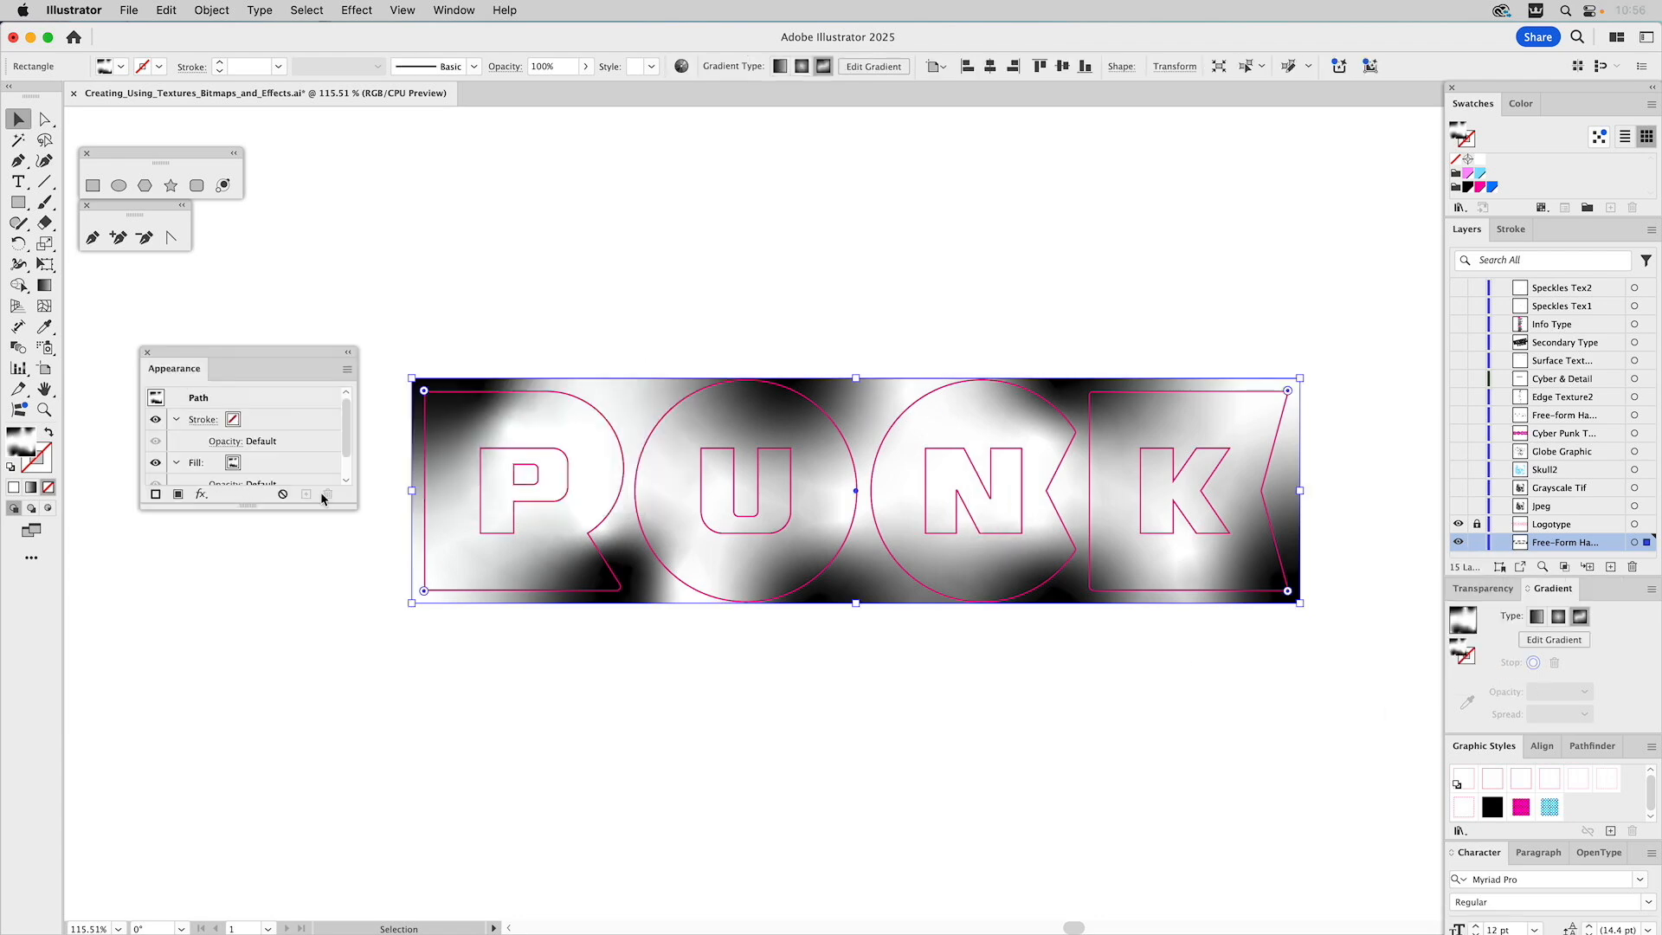
left_click_drag(350, 509, 345, 737)
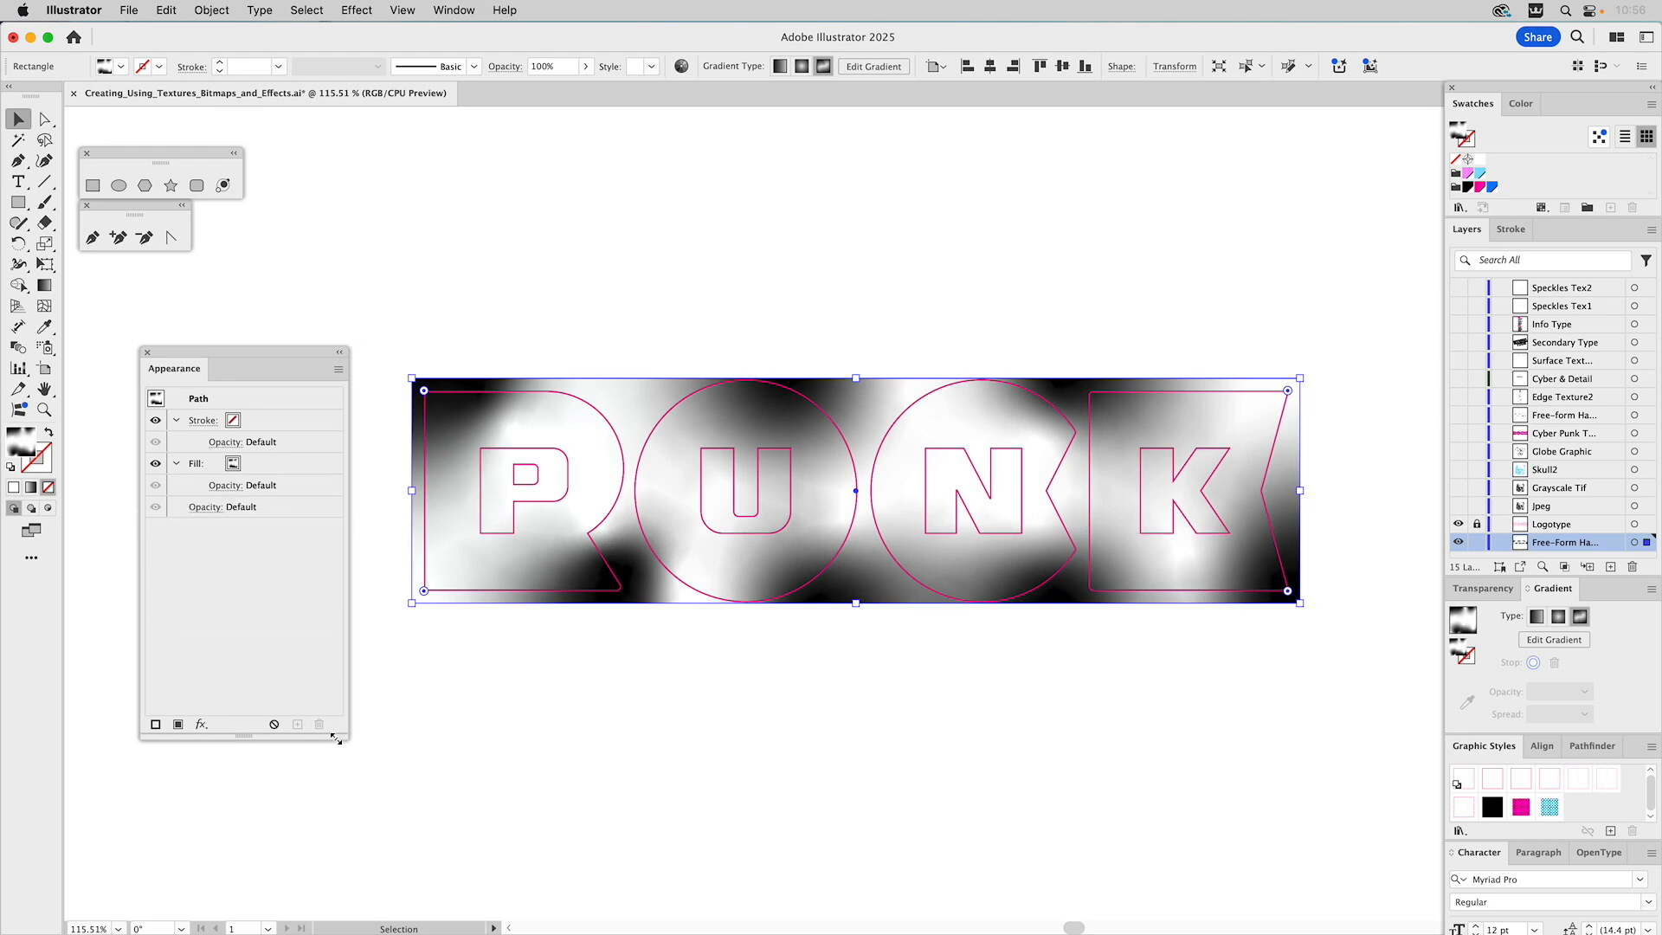
Step: Apply a Color Halftone effect with a maximum radius of 15 pixels to the gradient rectangle's fill
left_click(252, 467)
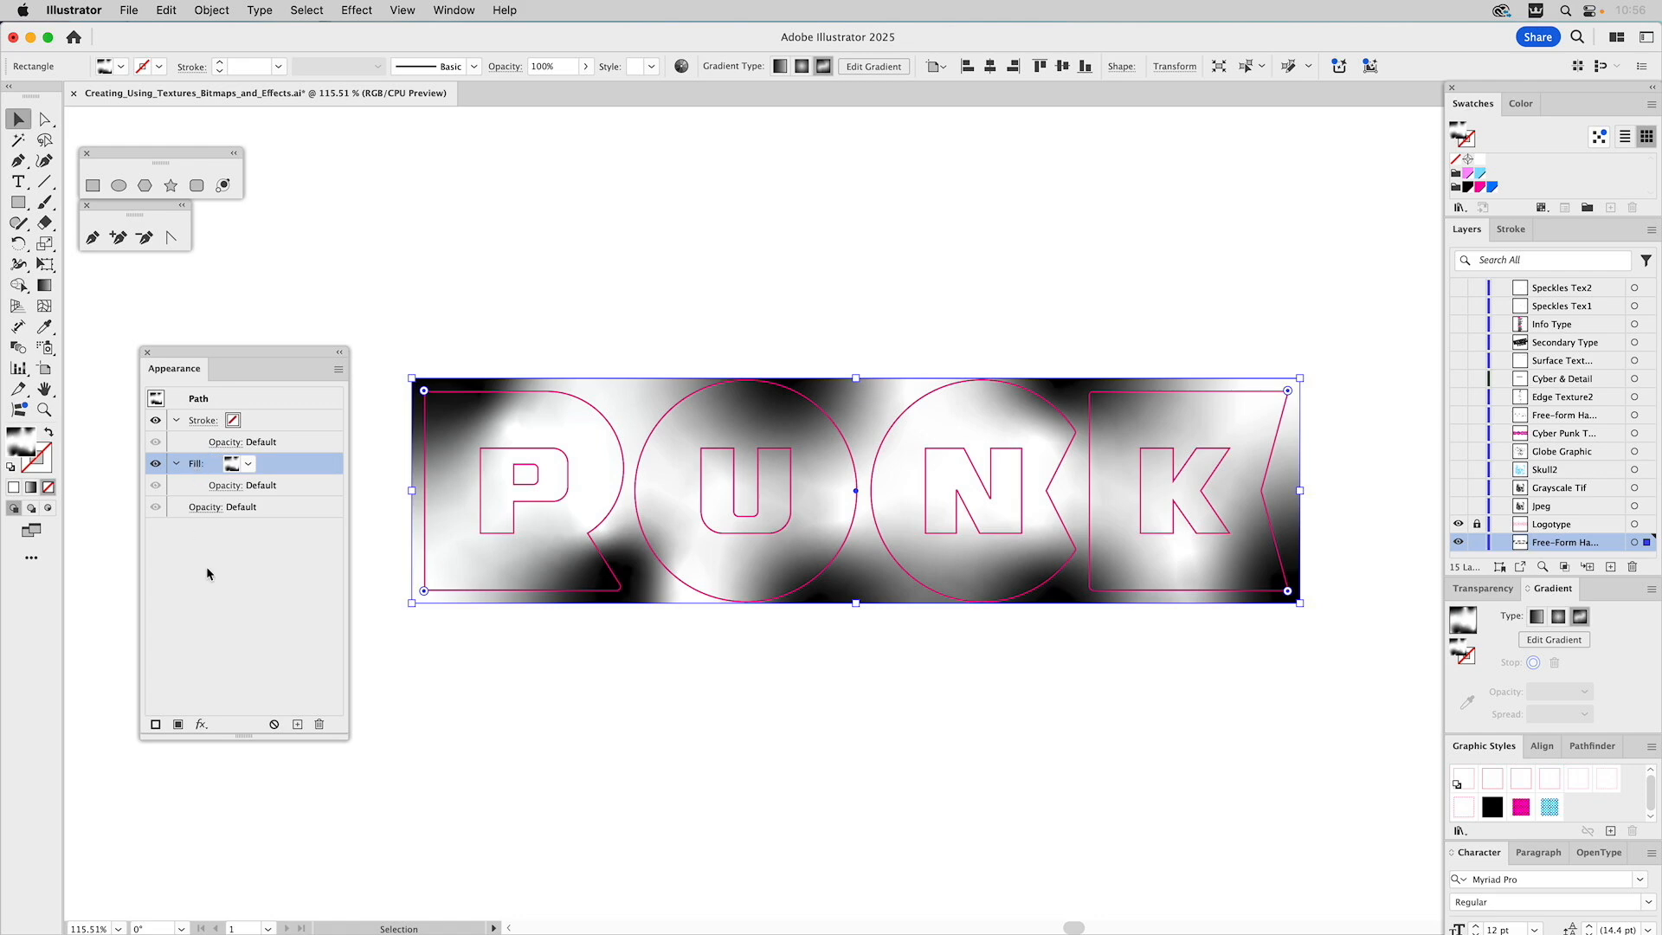
left_click(201, 726)
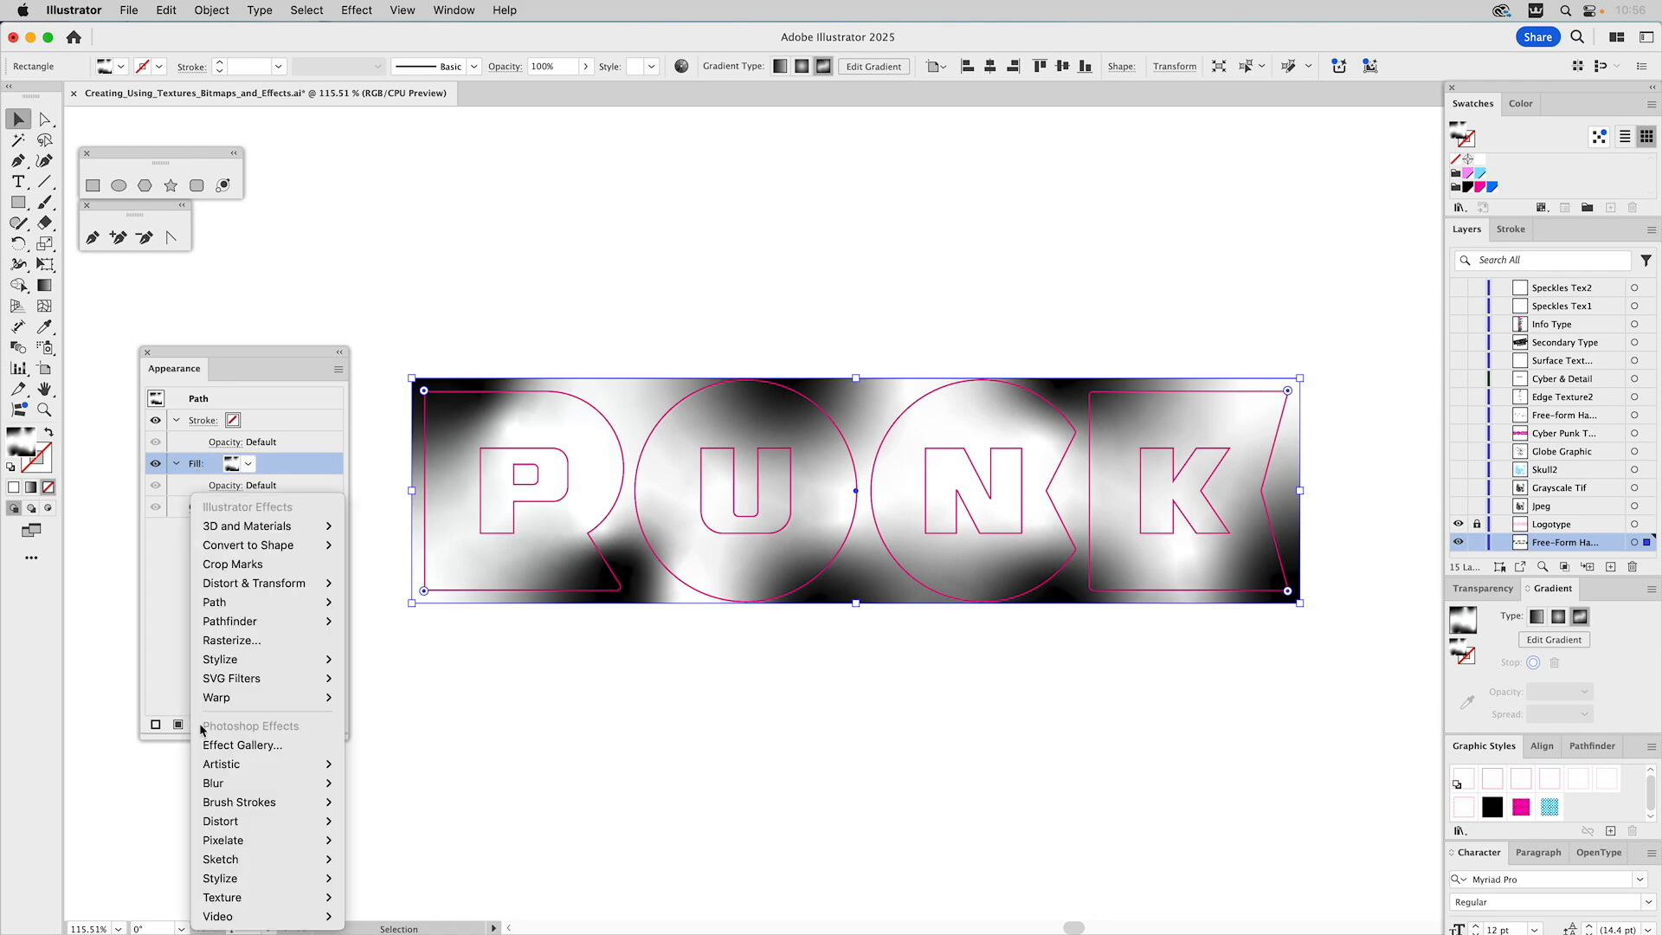
mouse_move(229, 838)
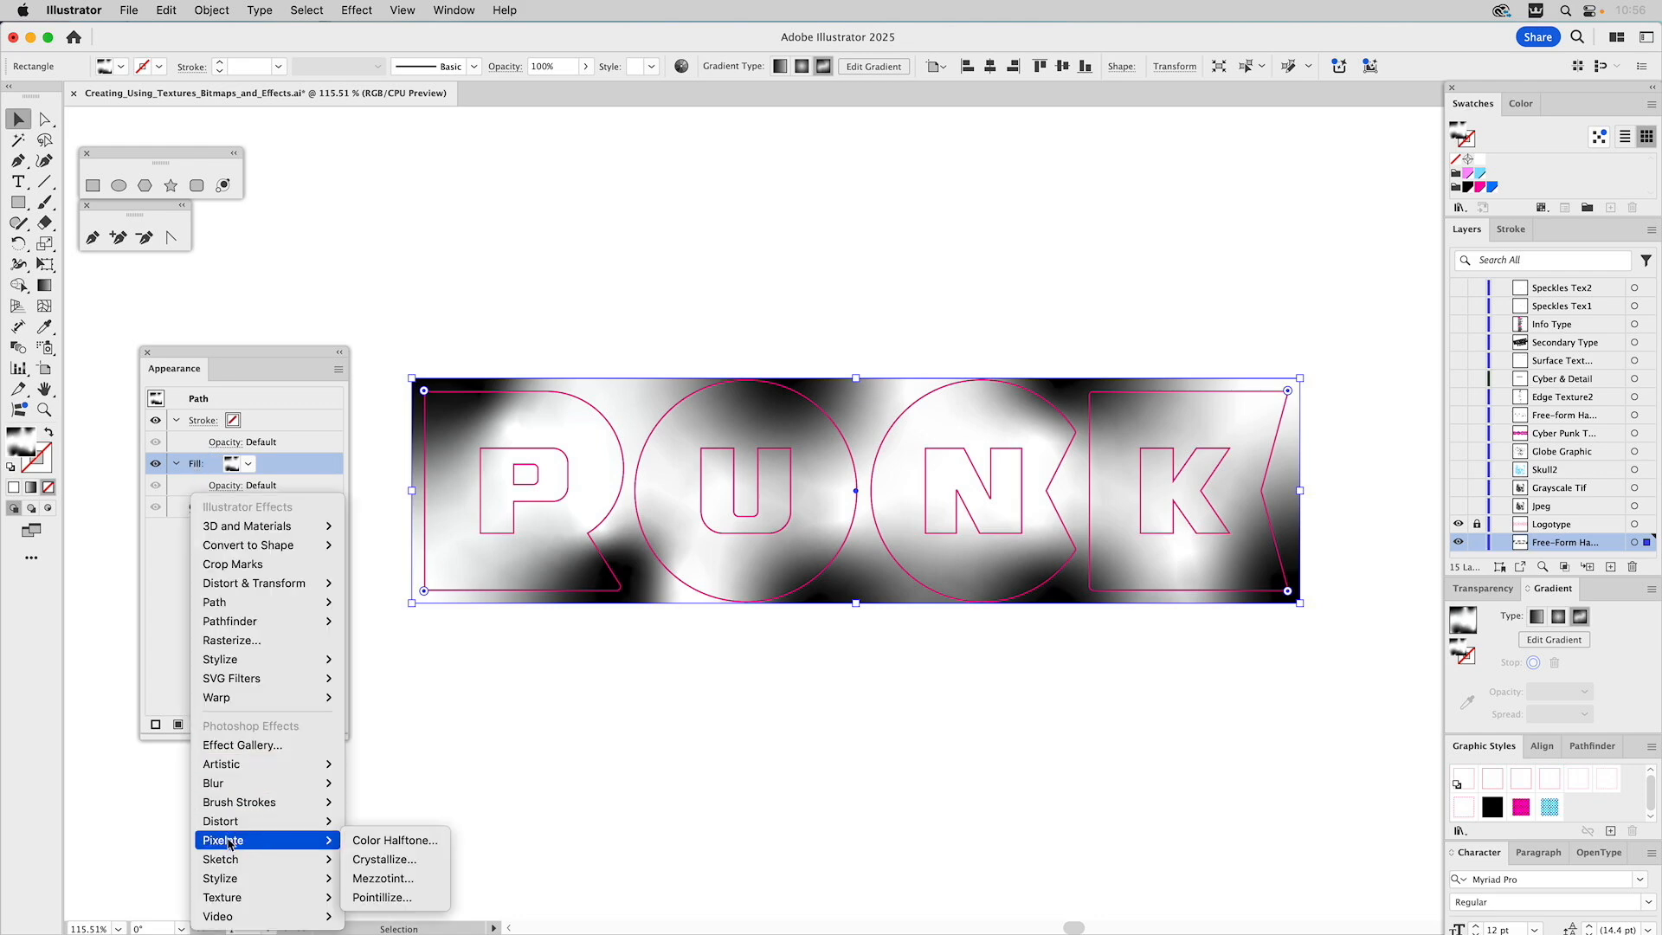
left_click(394, 841)
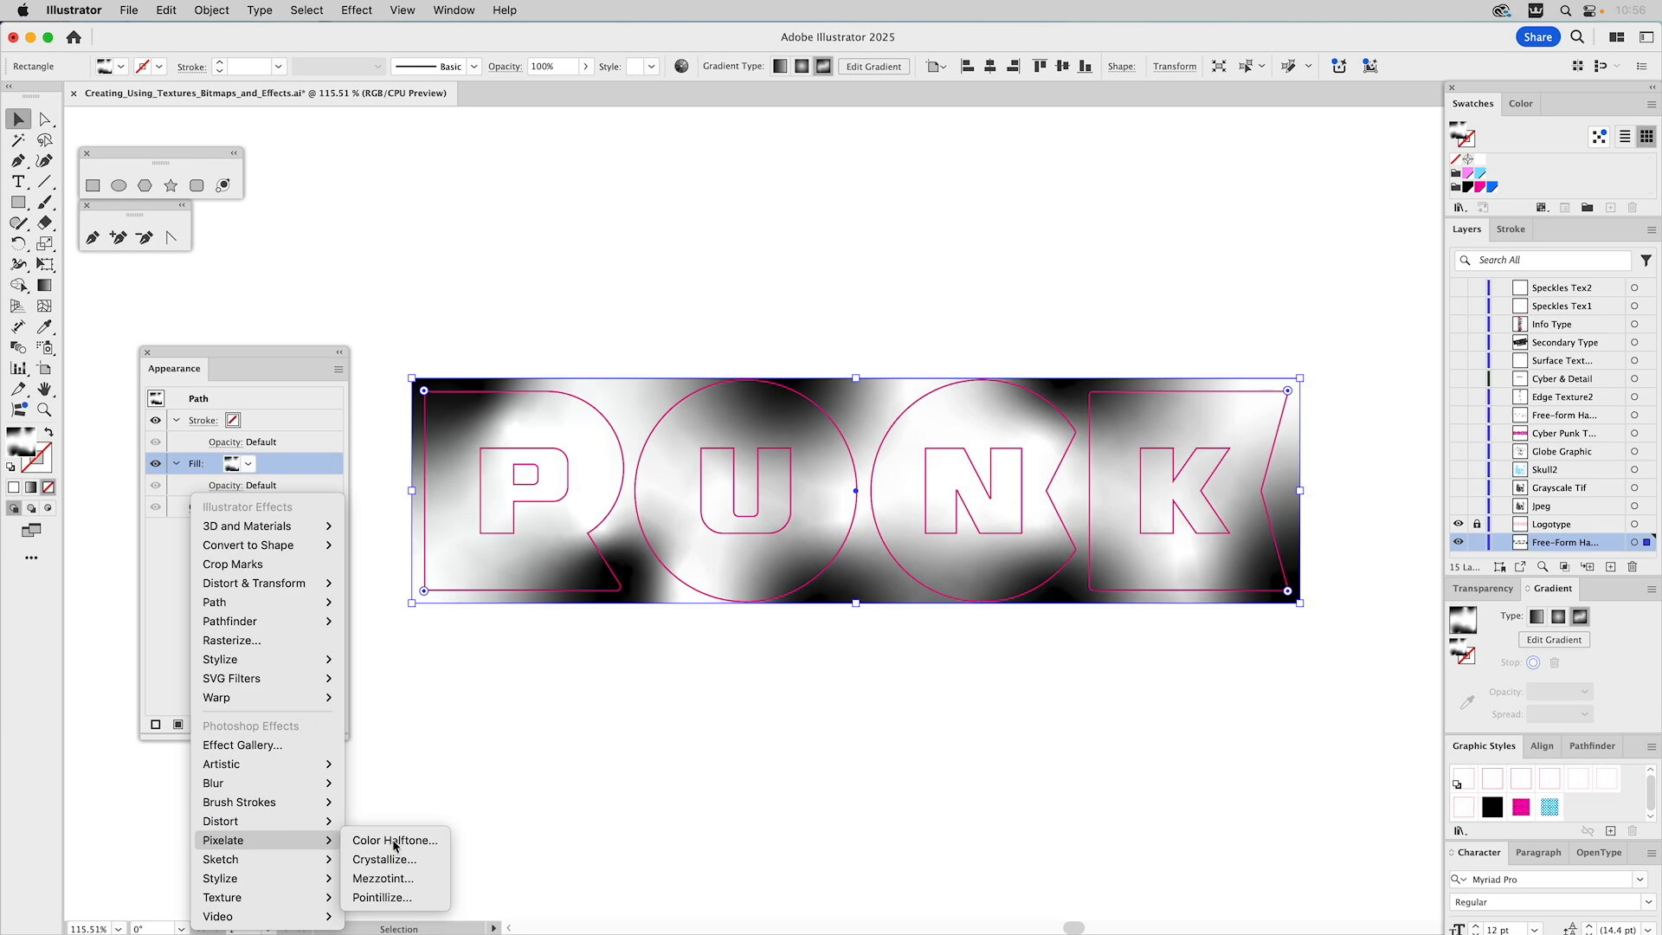
left_click_drag(1286, 326, 1092, 224)
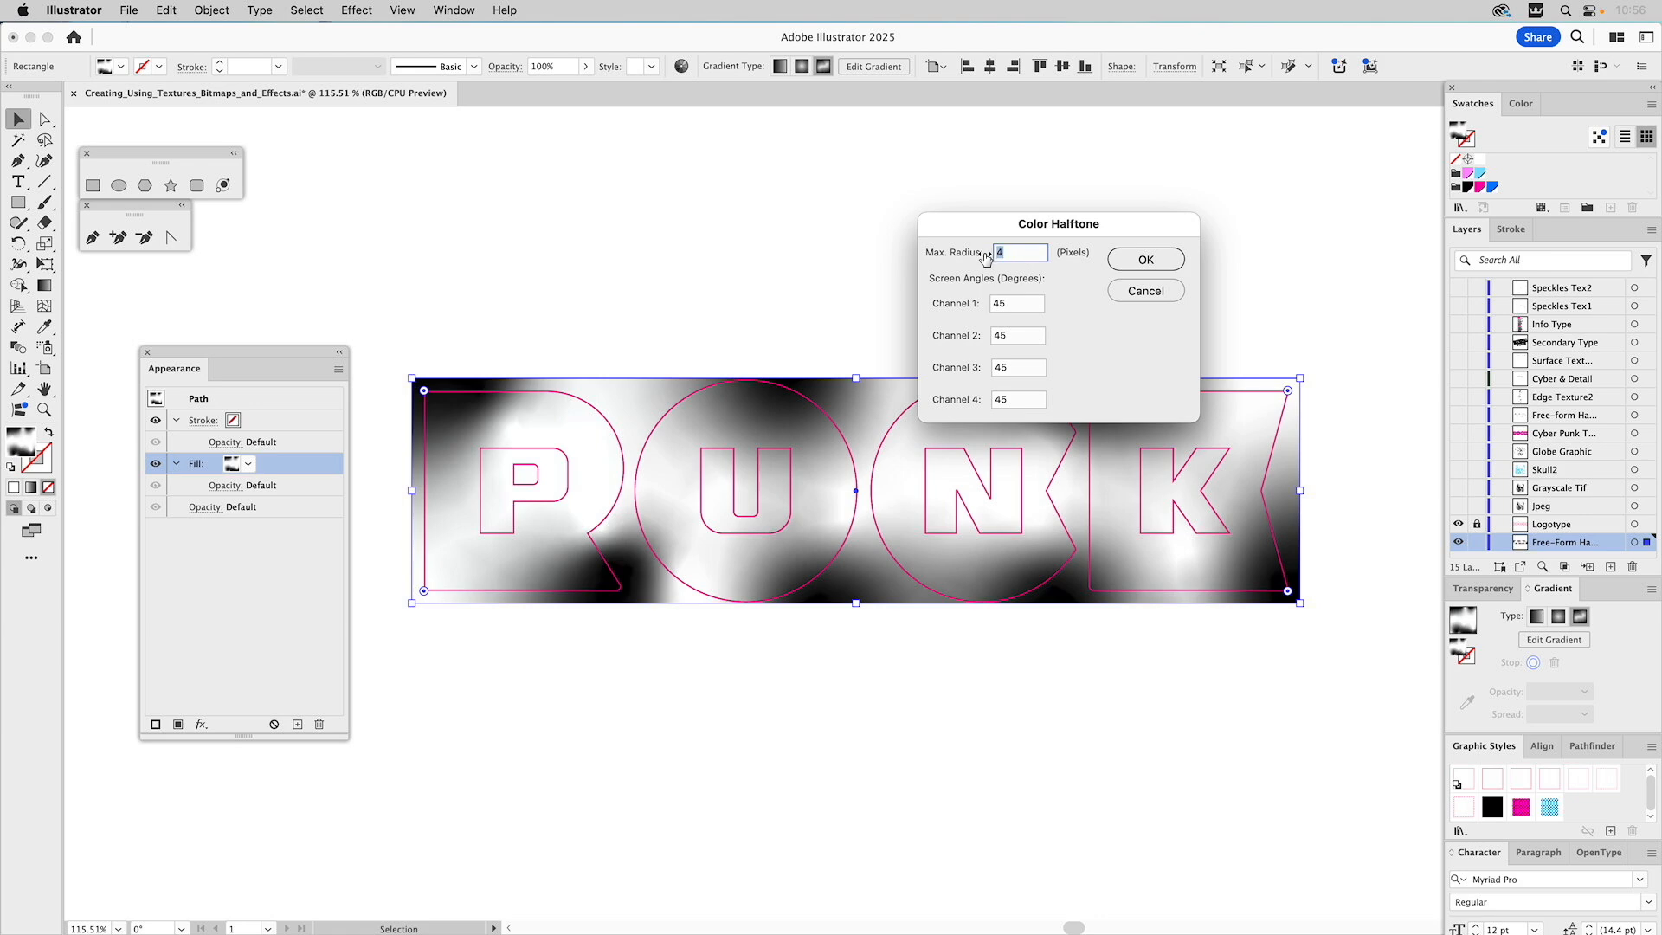
type("15")
left_click(1148, 259)
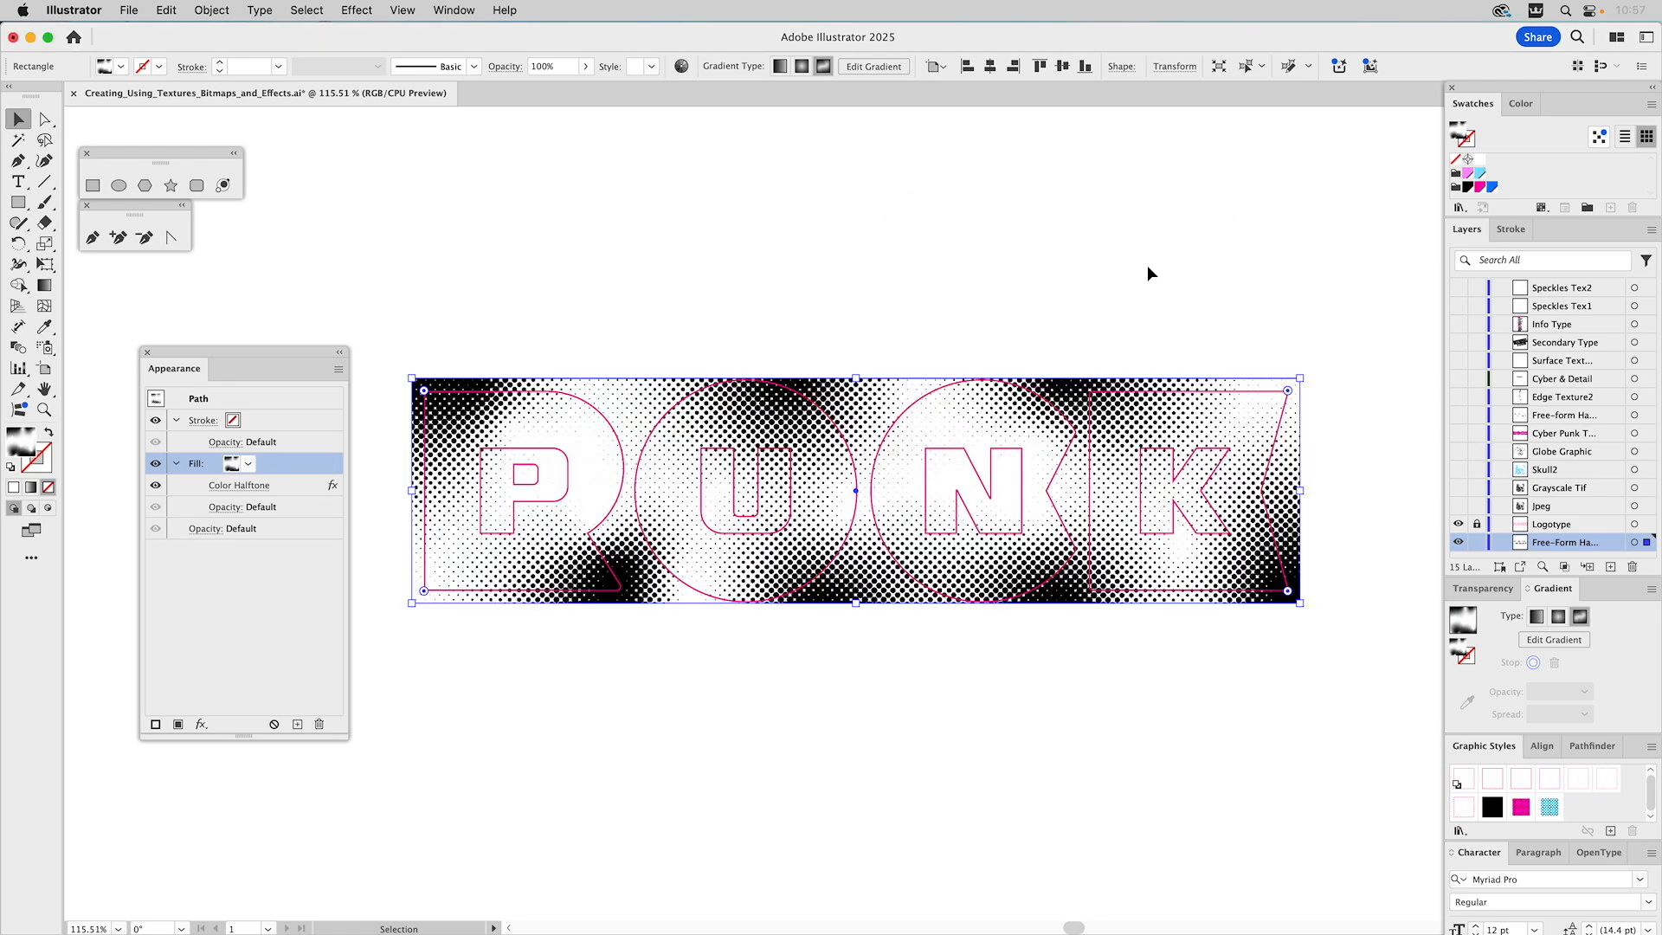
left_click(1086, 242)
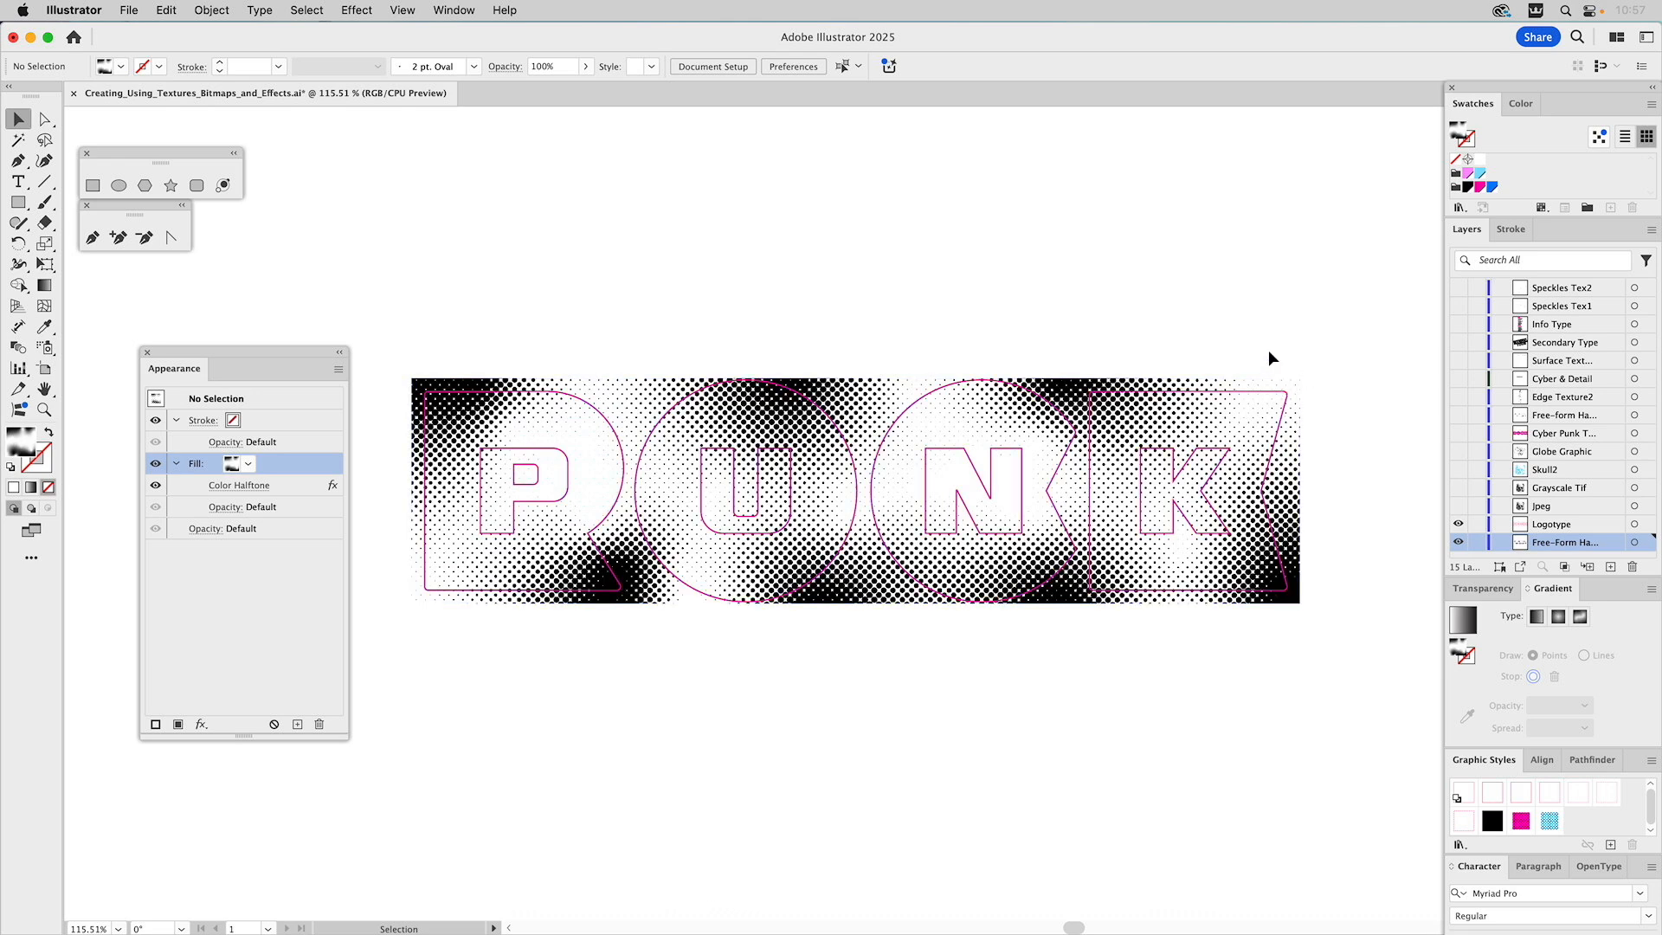
Step: Clip the halftone rectangle with the PUNK logotype shapes using a clipping mask
left_click_drag(1240, 409, 1239, 403)
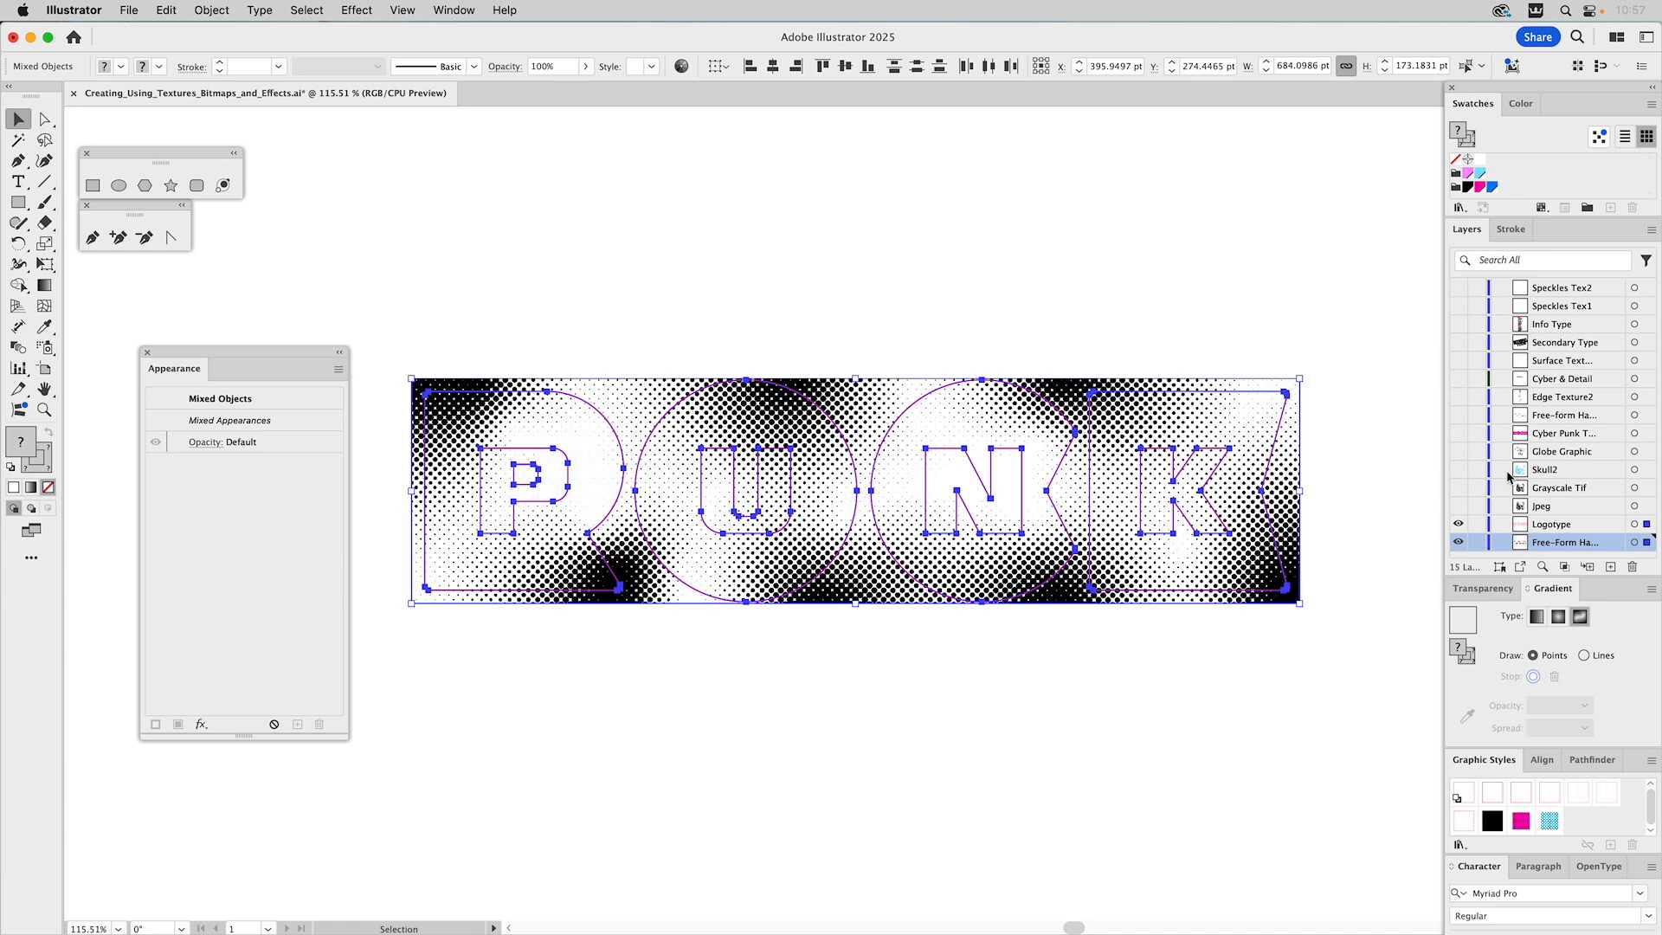
key("super+7")
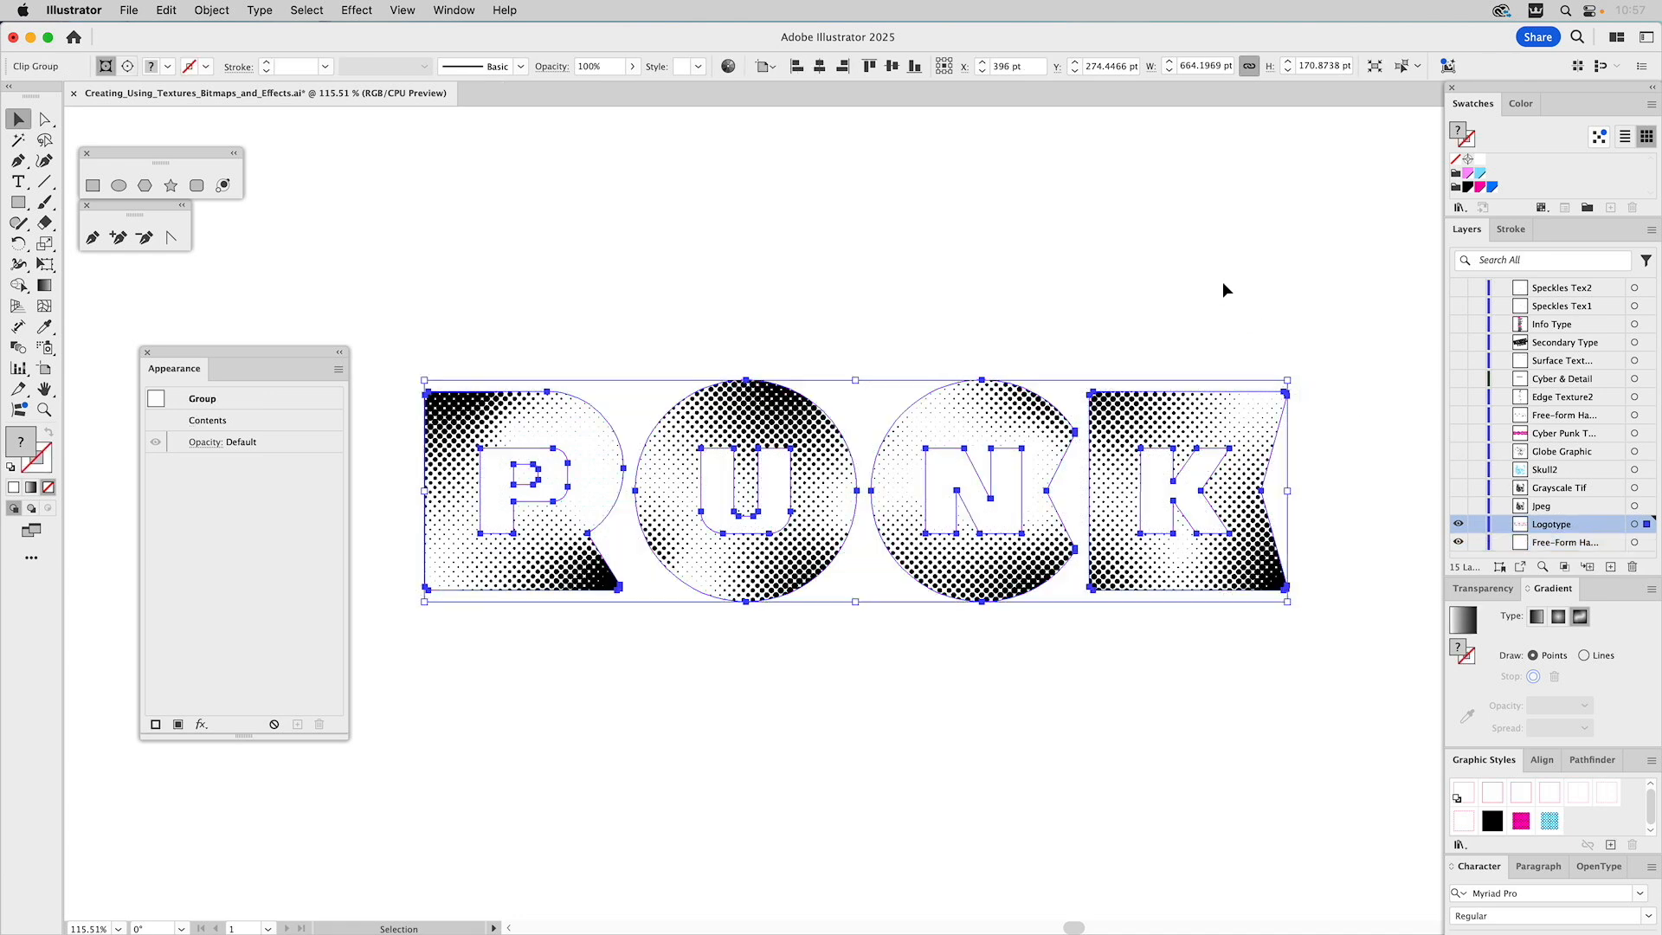
left_click(1182, 232)
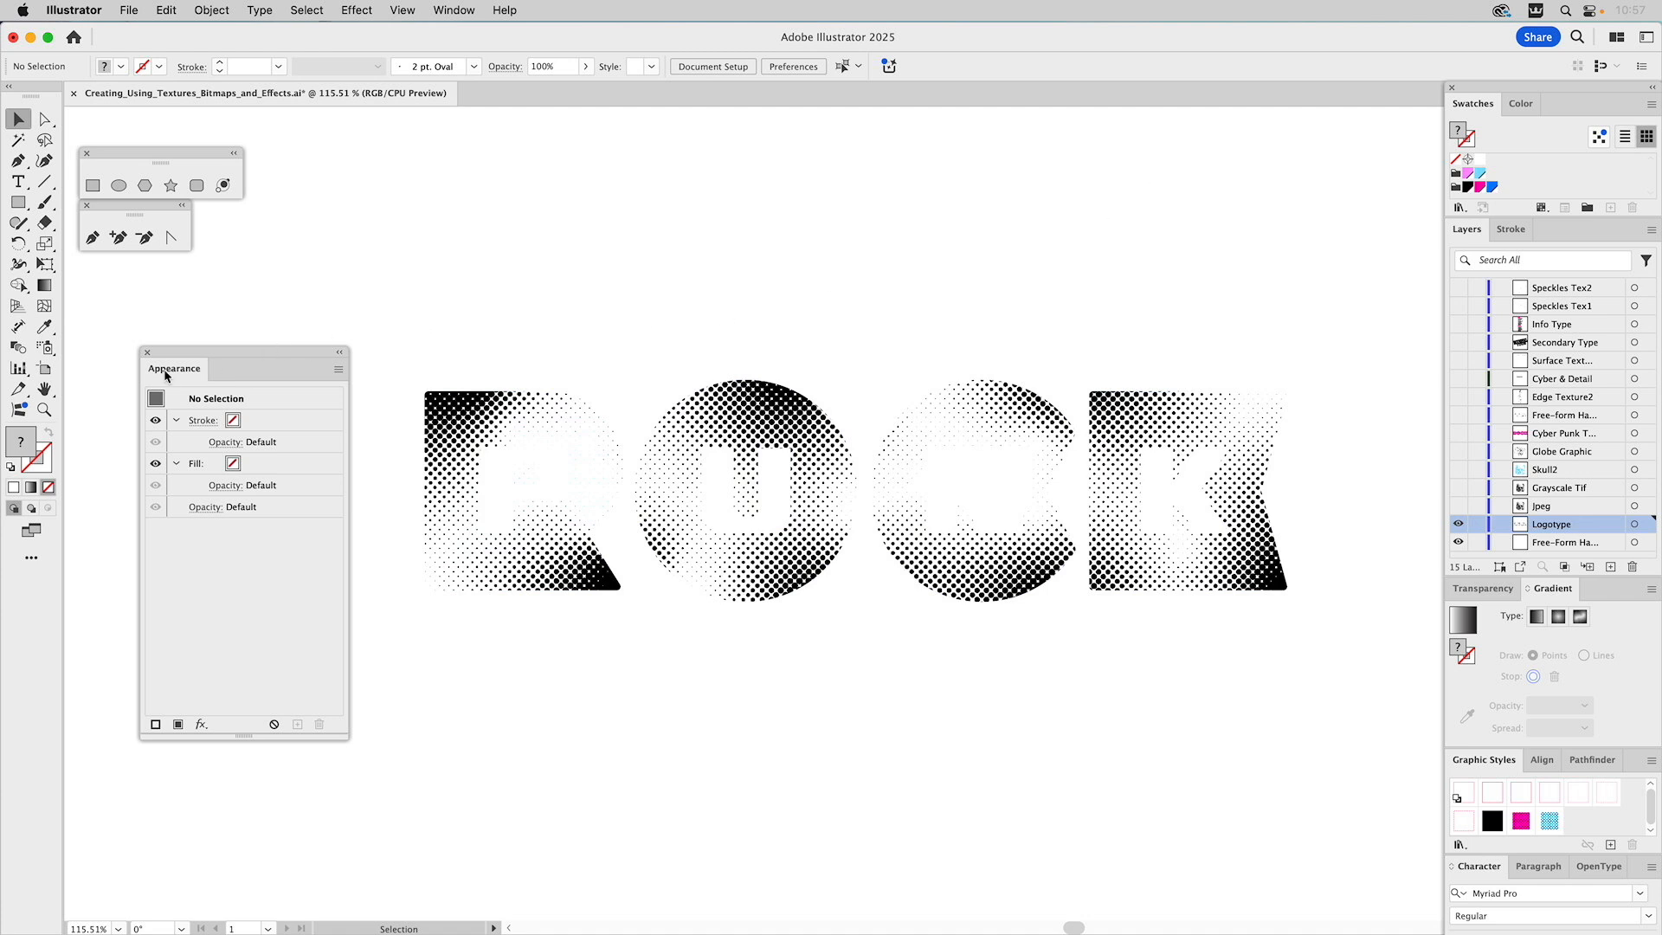
Step: Dock the Appearance panel back beside Gradient, bring Transparency forward, and show only the Jpeg layer fitted to the window
left_click_drag(173, 376, 1598, 591)
left_click(1494, 594)
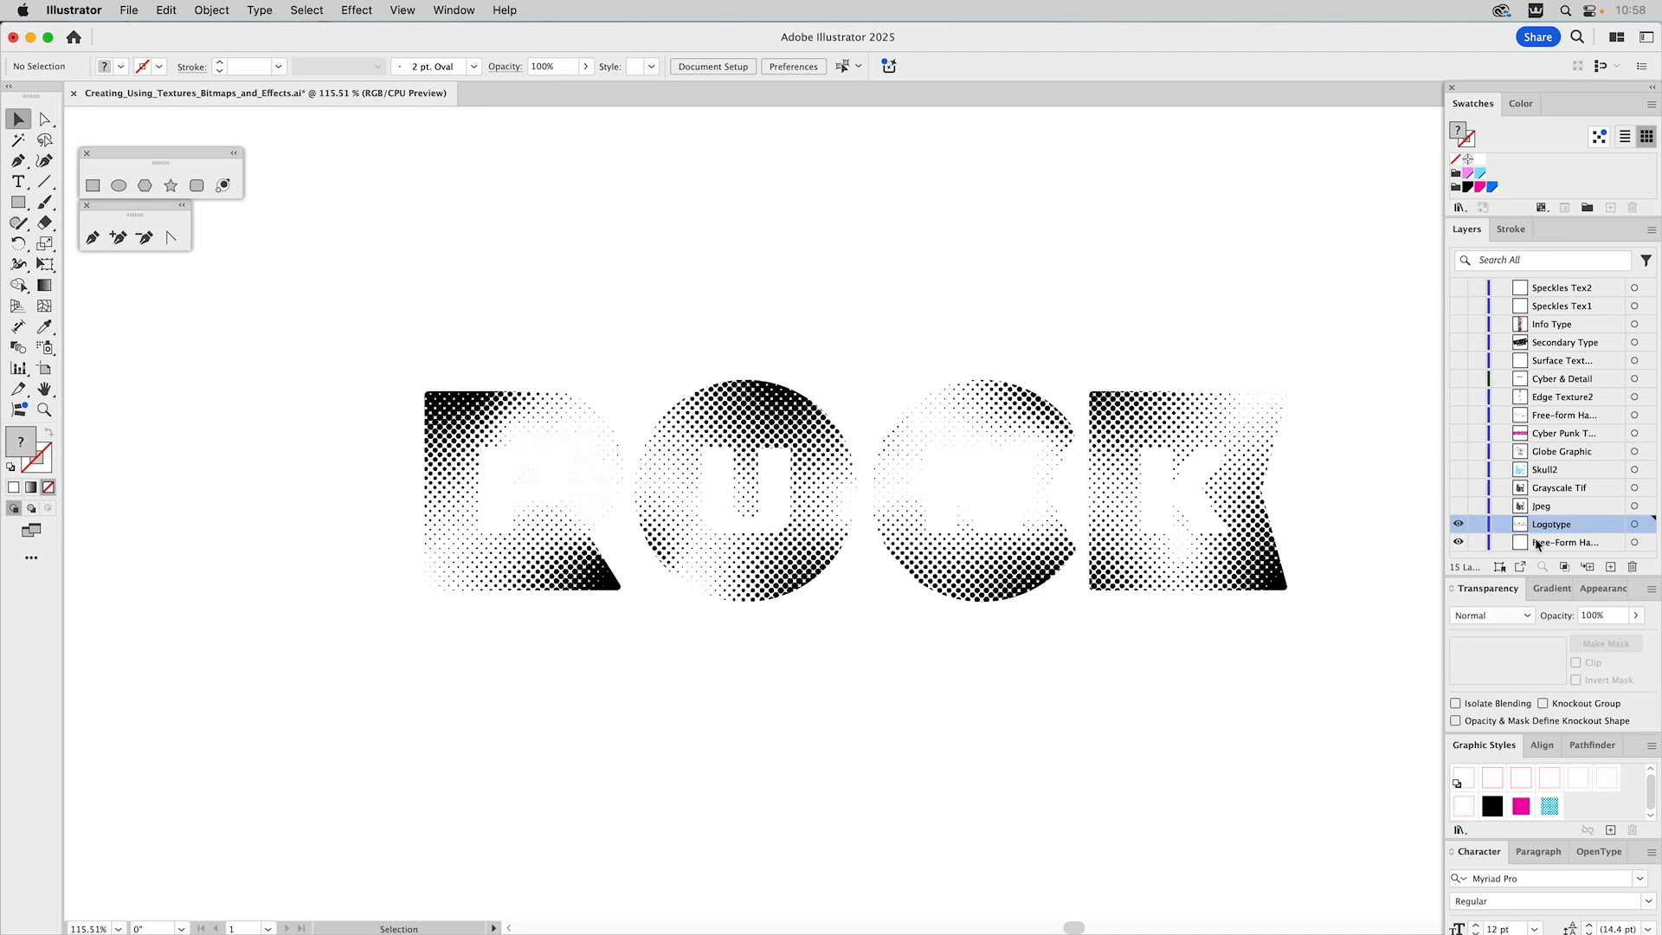
left_click(1459, 505, "alt")
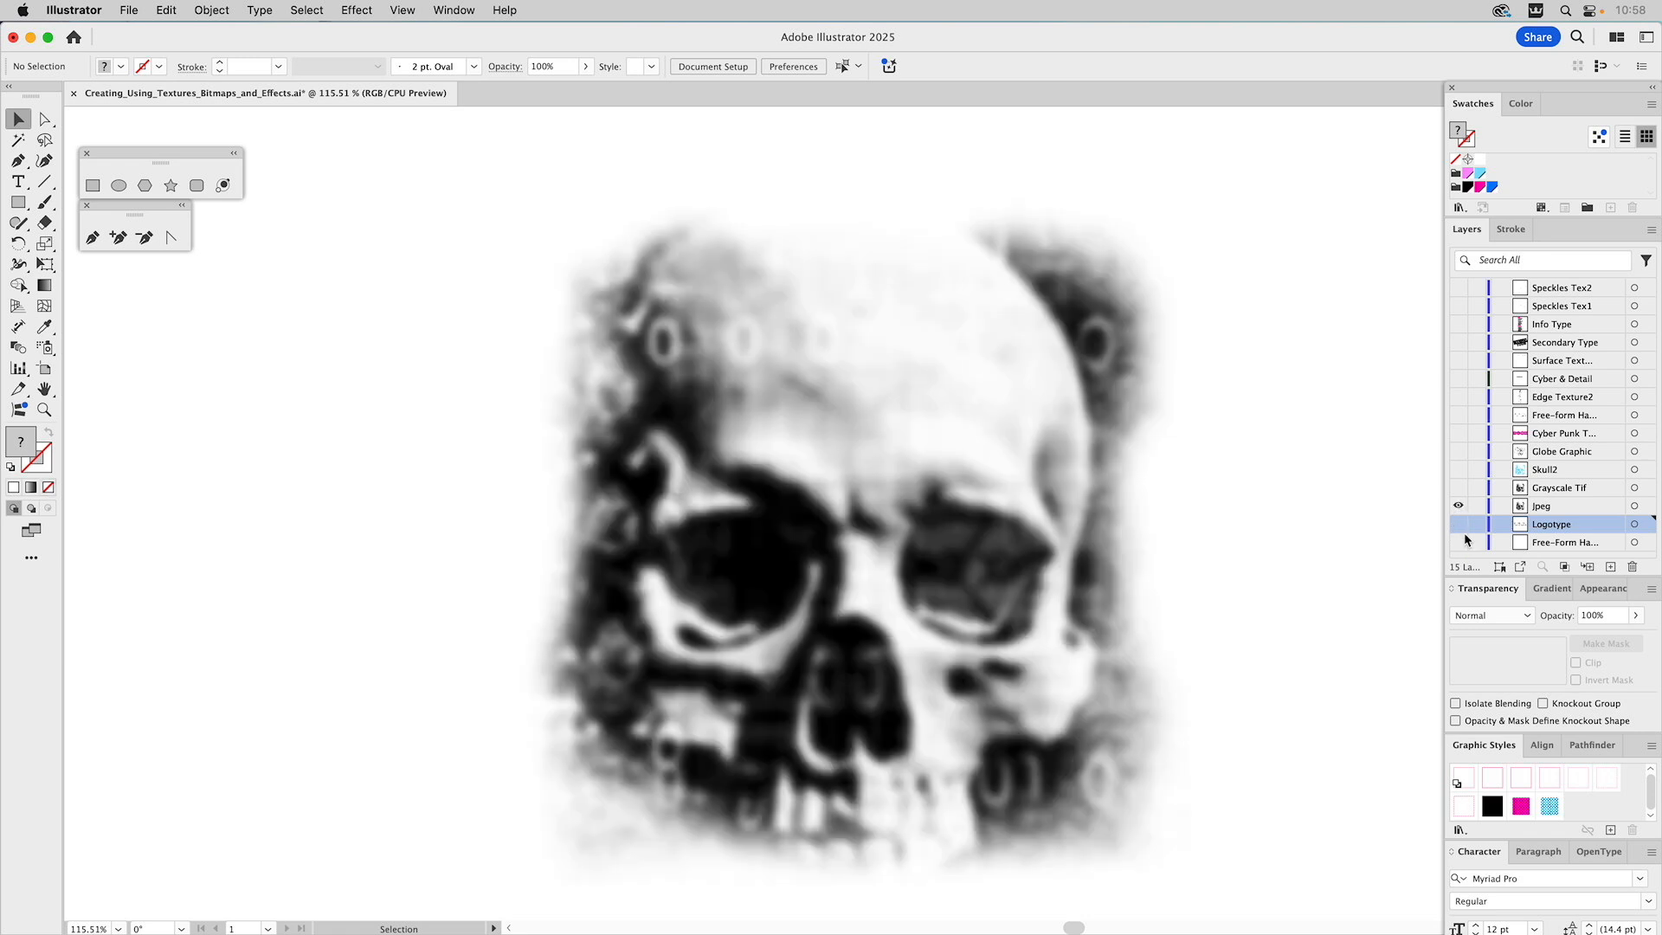
key("super+0")
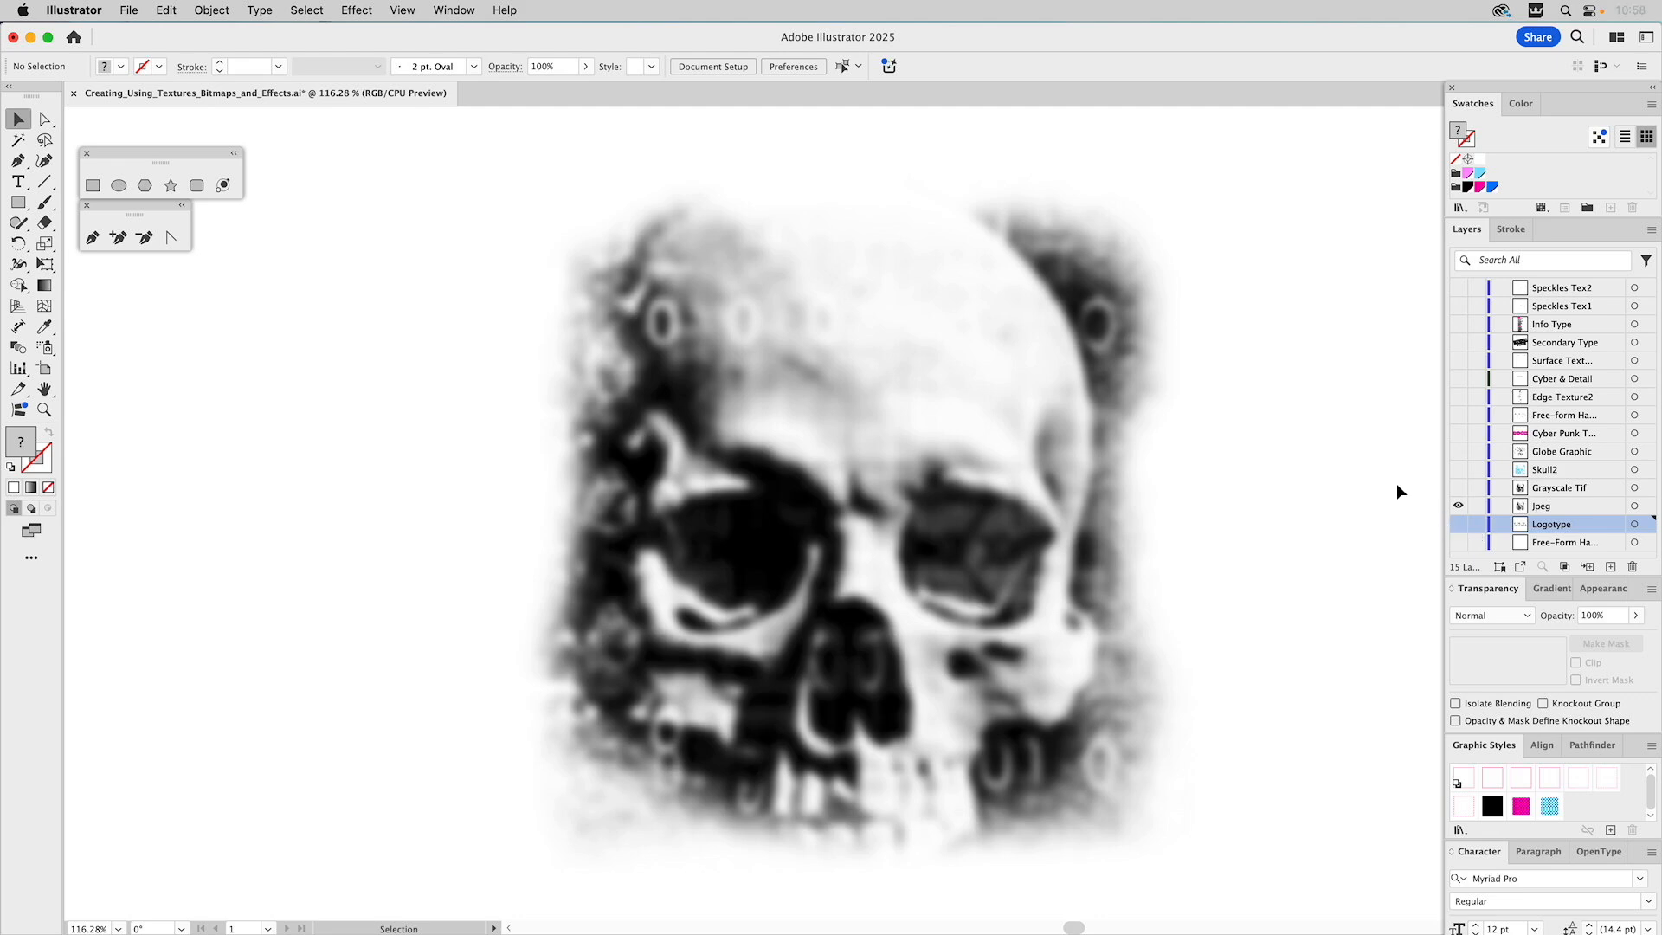
Step: Apply a Color Halftone effect with a maximum radius of 17 pixels to the linked skull JPEG
left_click(1003, 400)
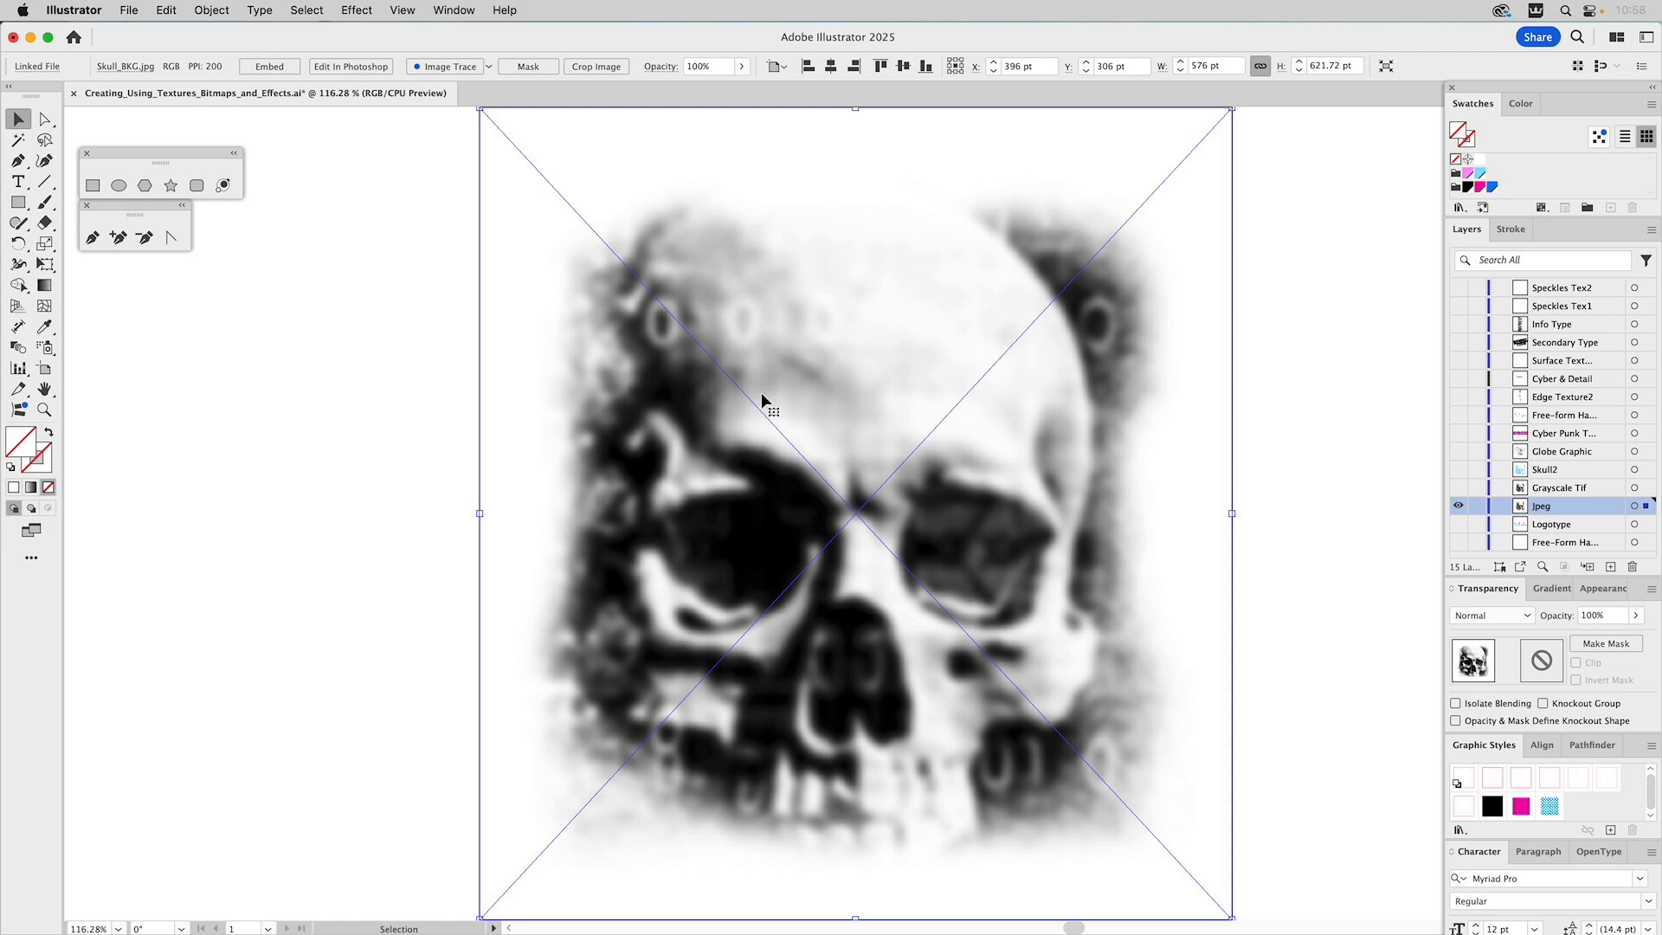
left_click(357, 10)
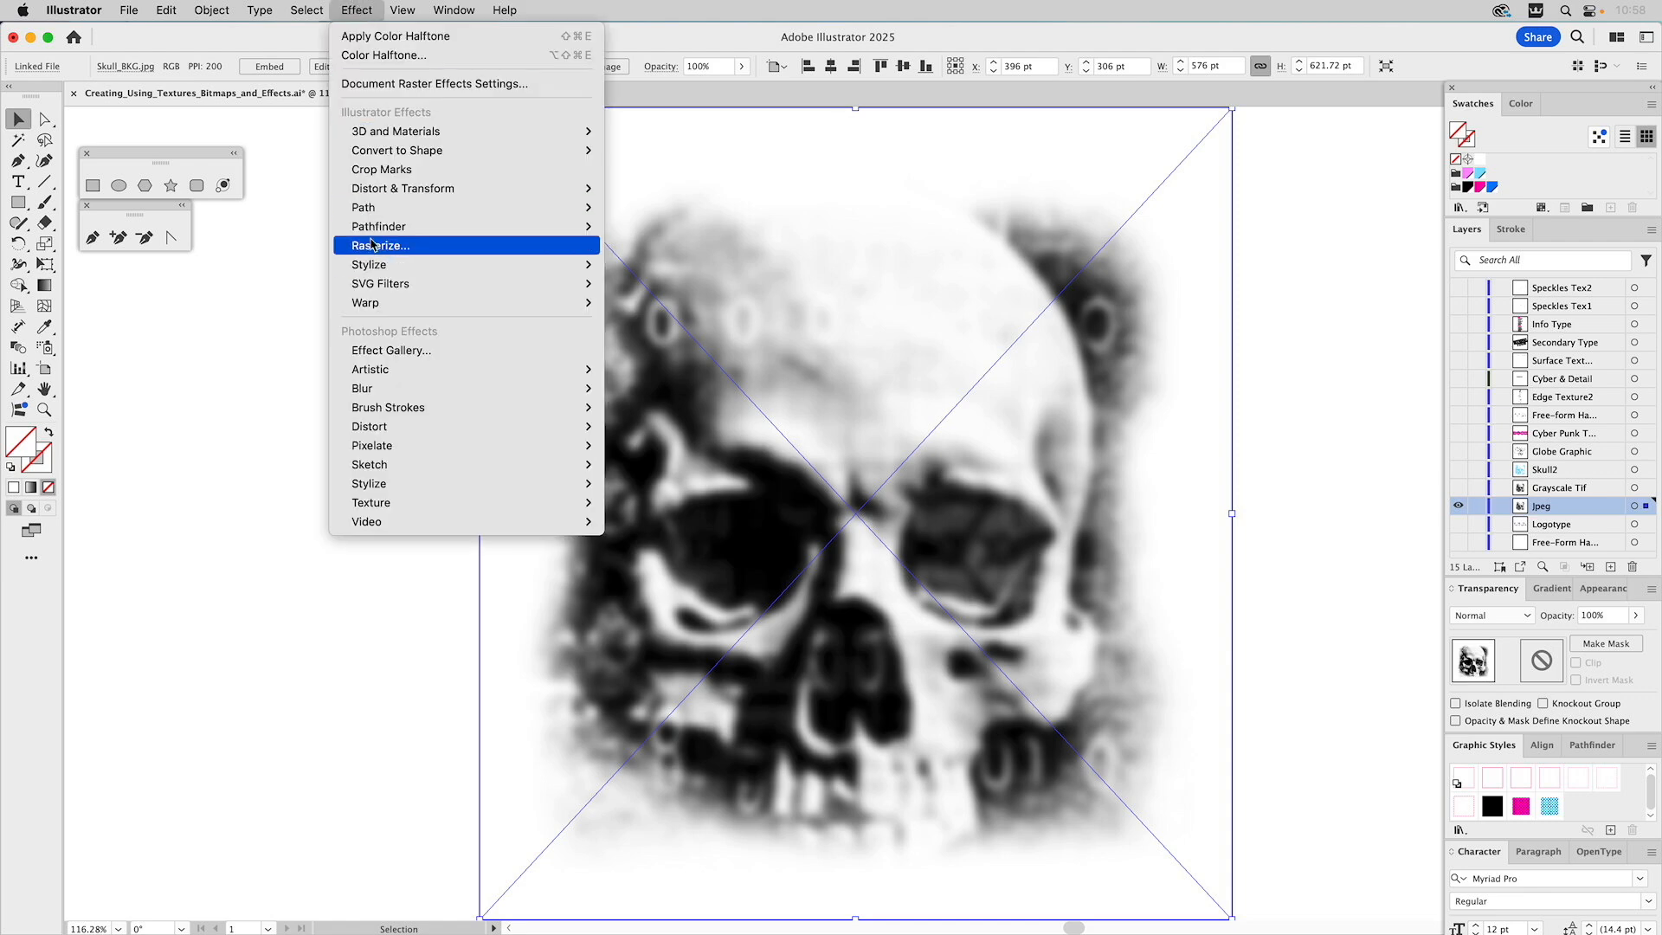
mouse_move(385, 447)
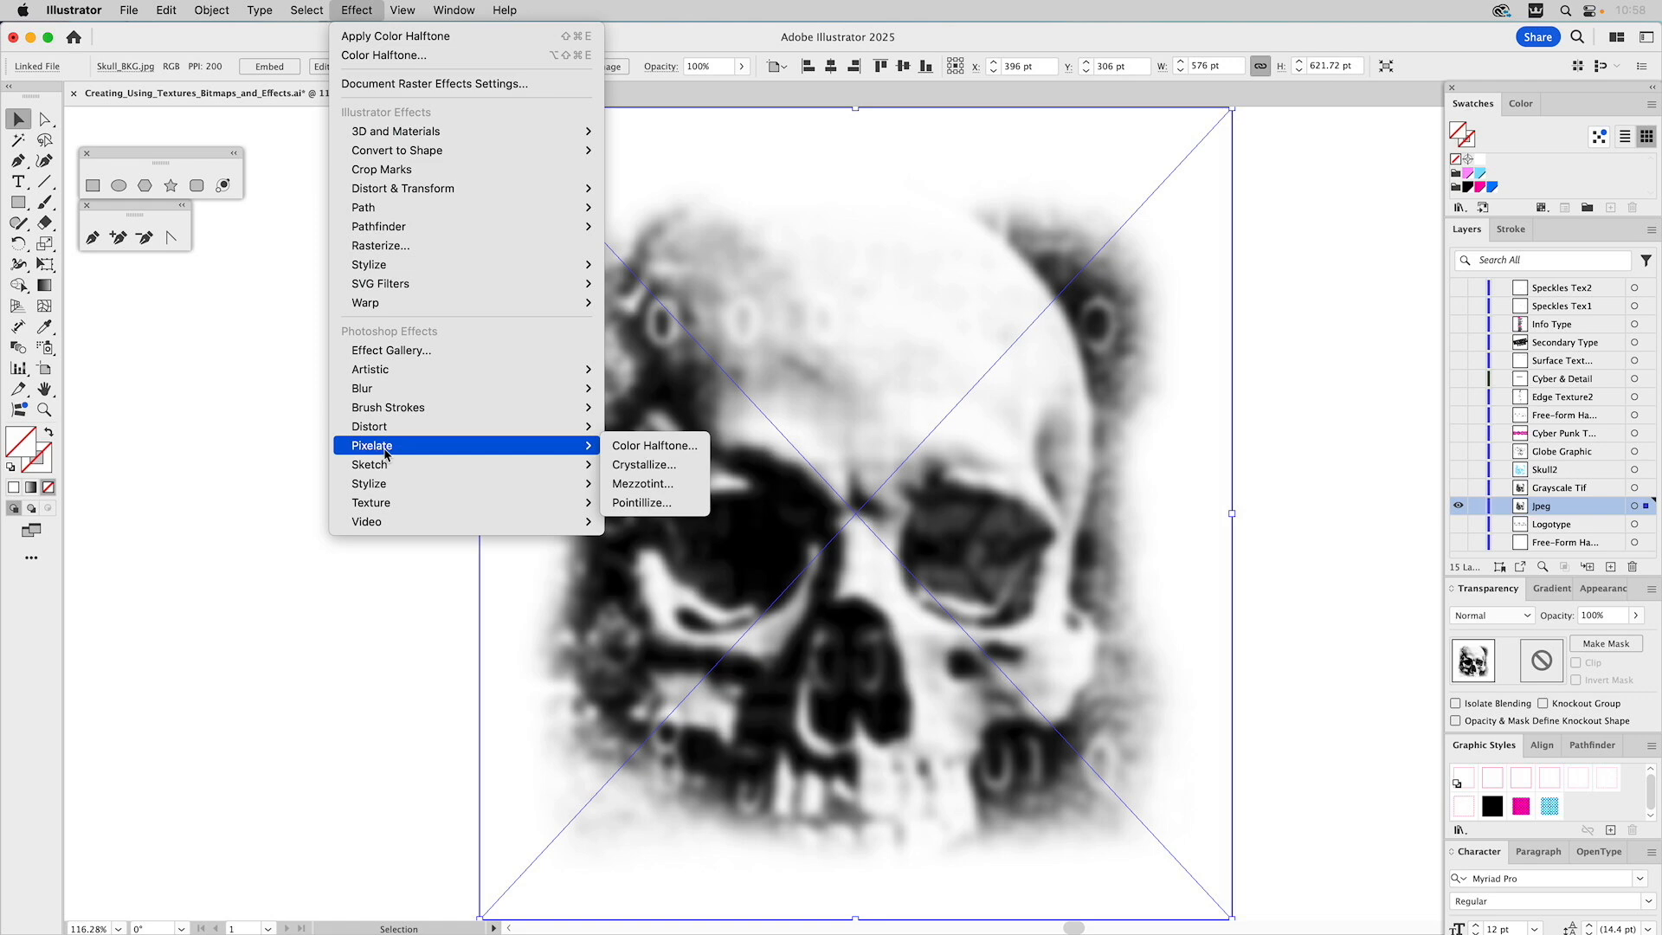
left_click(692, 455)
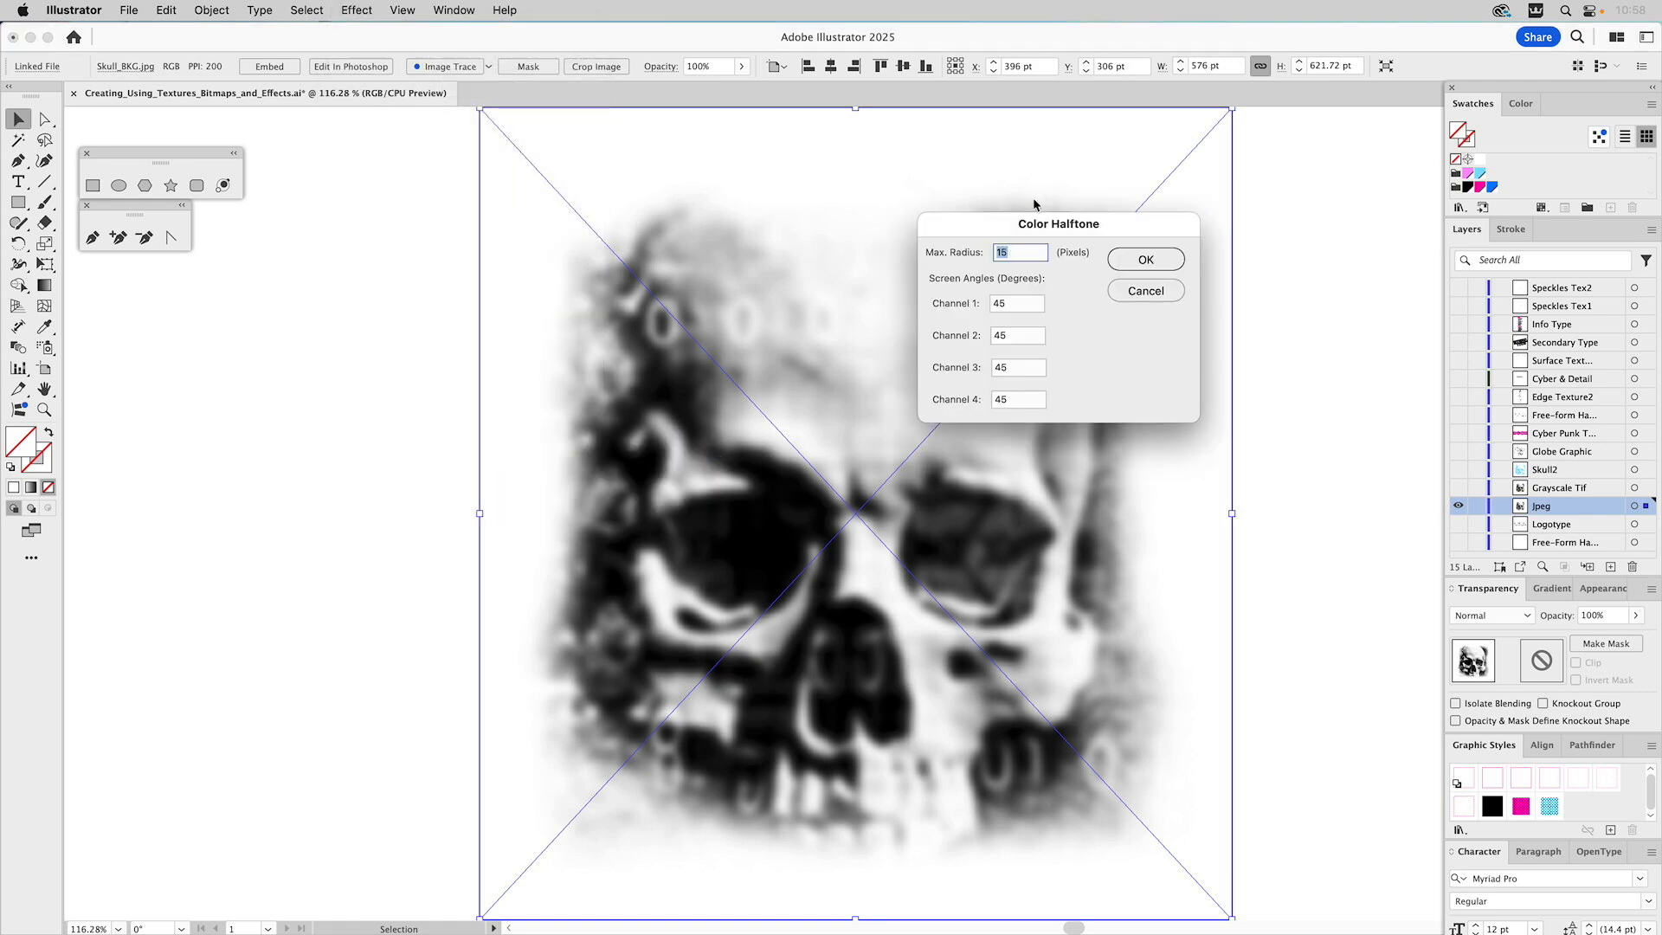
left_click_drag(1065, 229, 1341, 447)
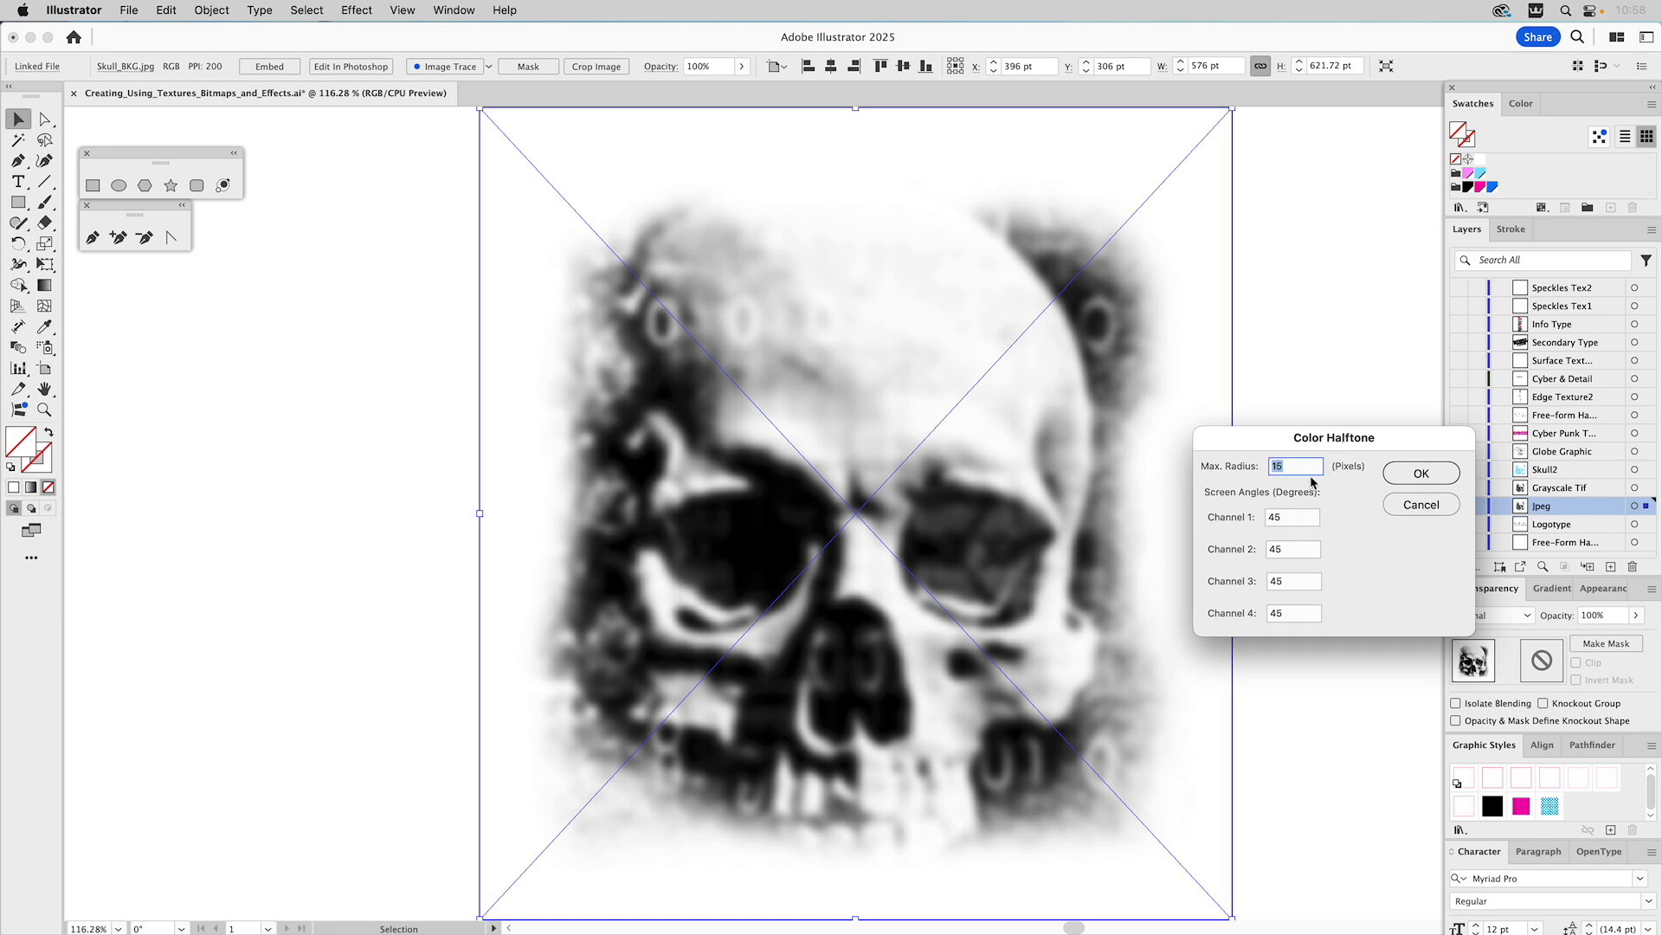
type("17")
left_click(1439, 477)
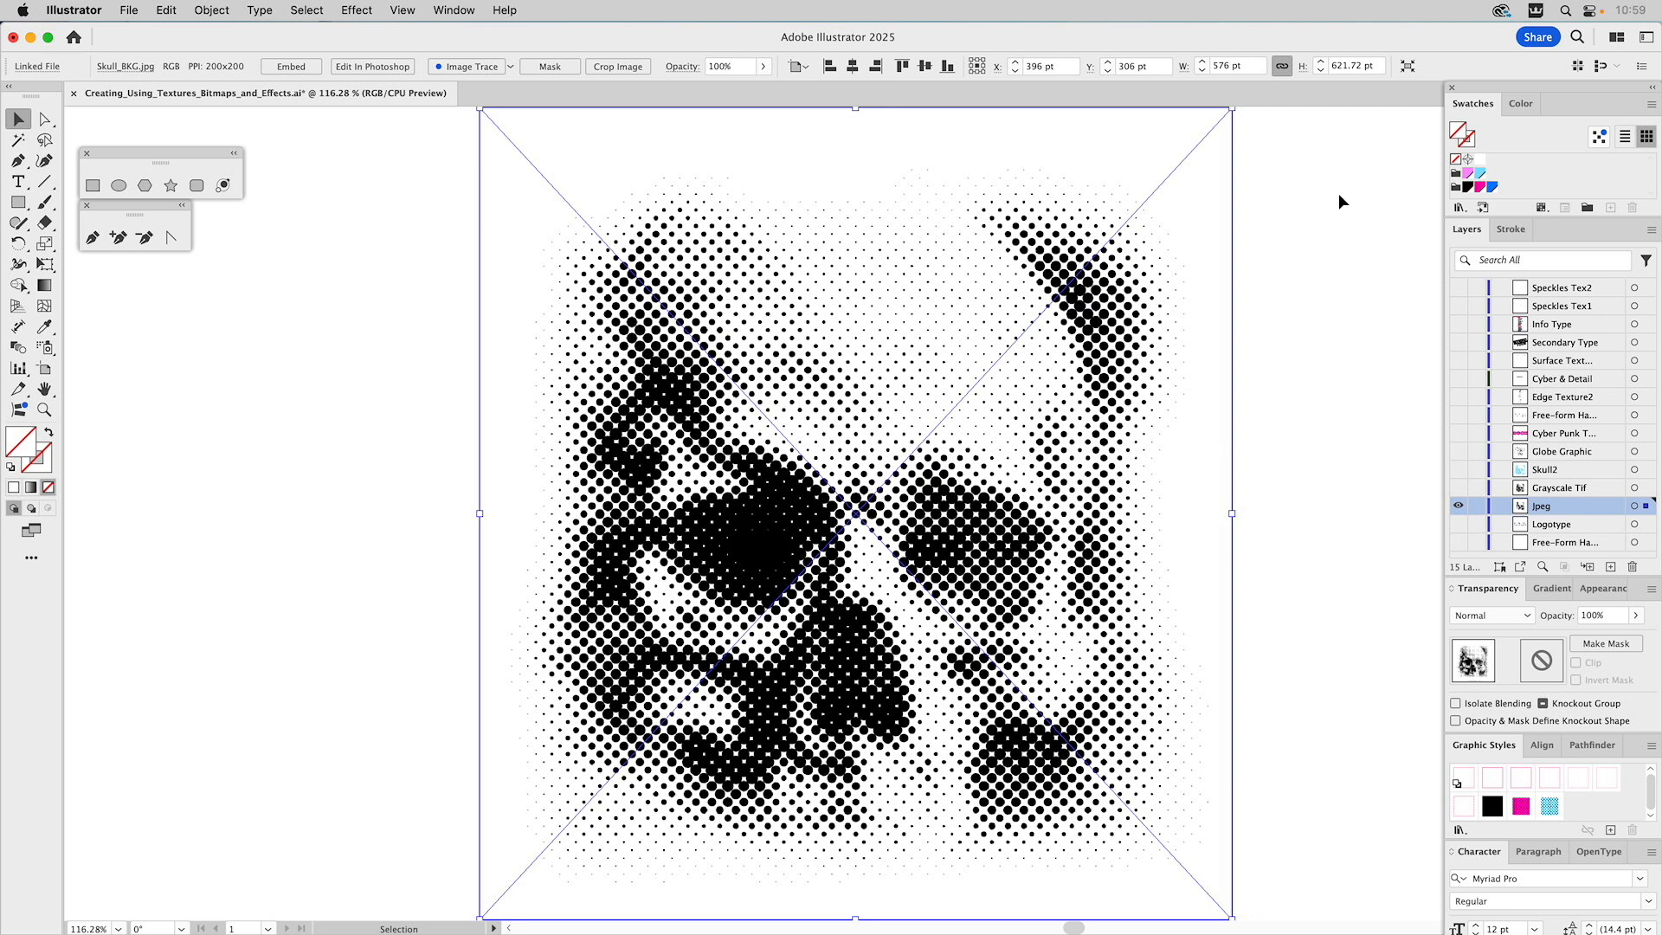
Step: Try a magenta fill on the halftone skull, and switch the visible layer from Jpeg to Grayscale Tif
left_click(1117, 260)
left_click(1480, 188)
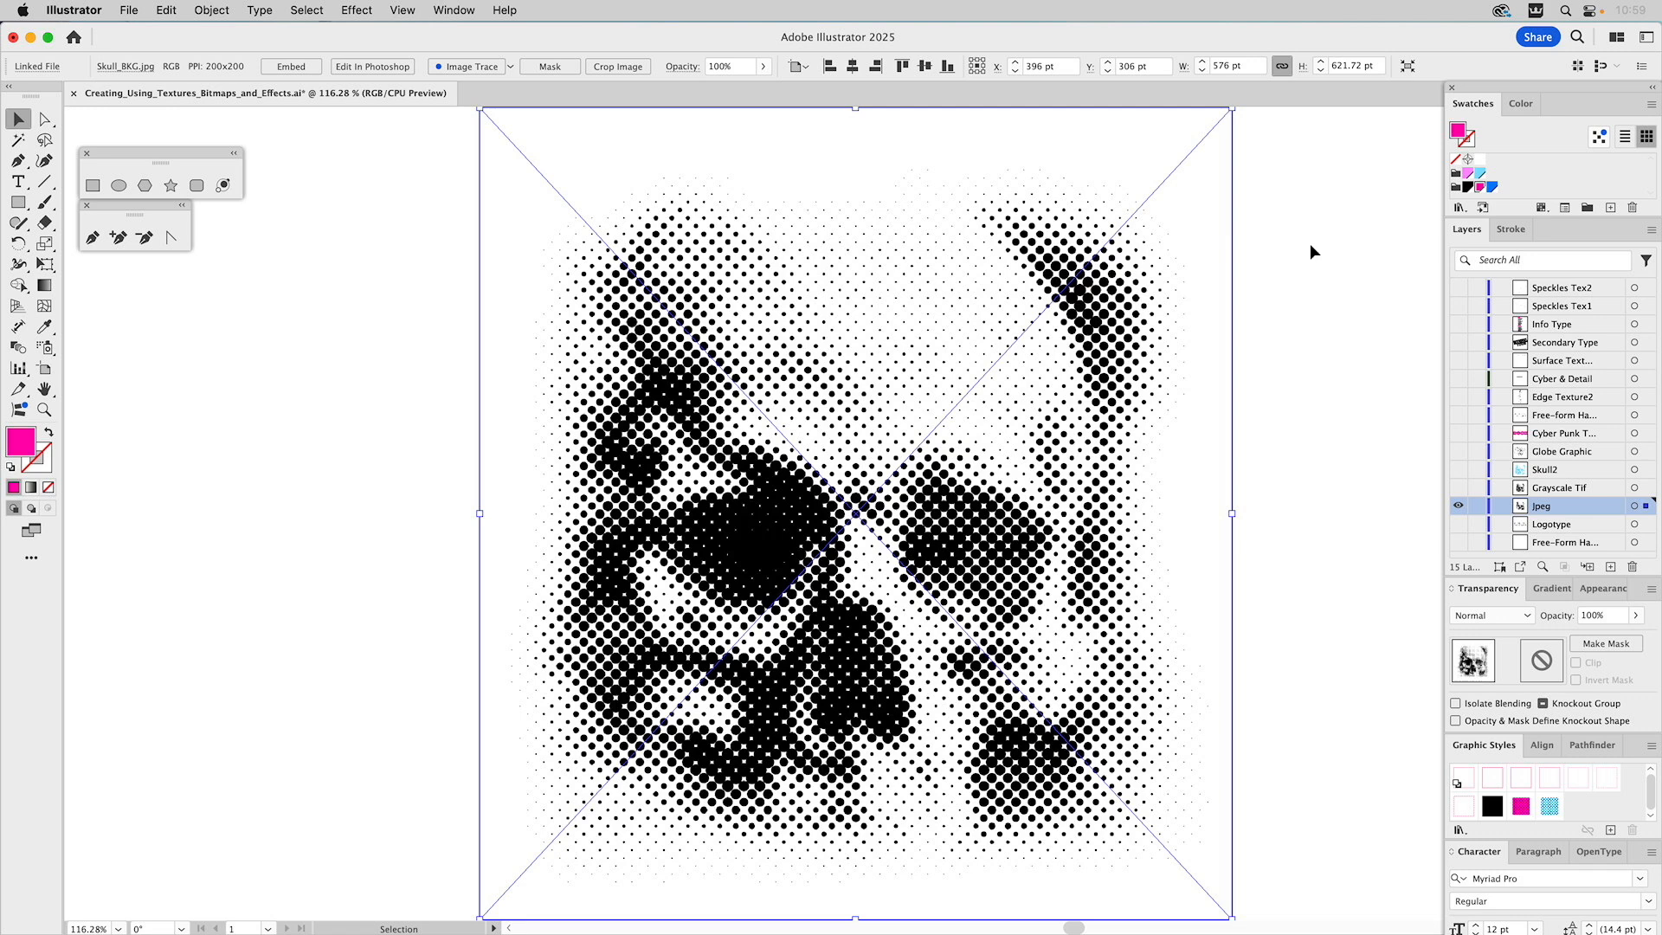
left_click(1458, 506)
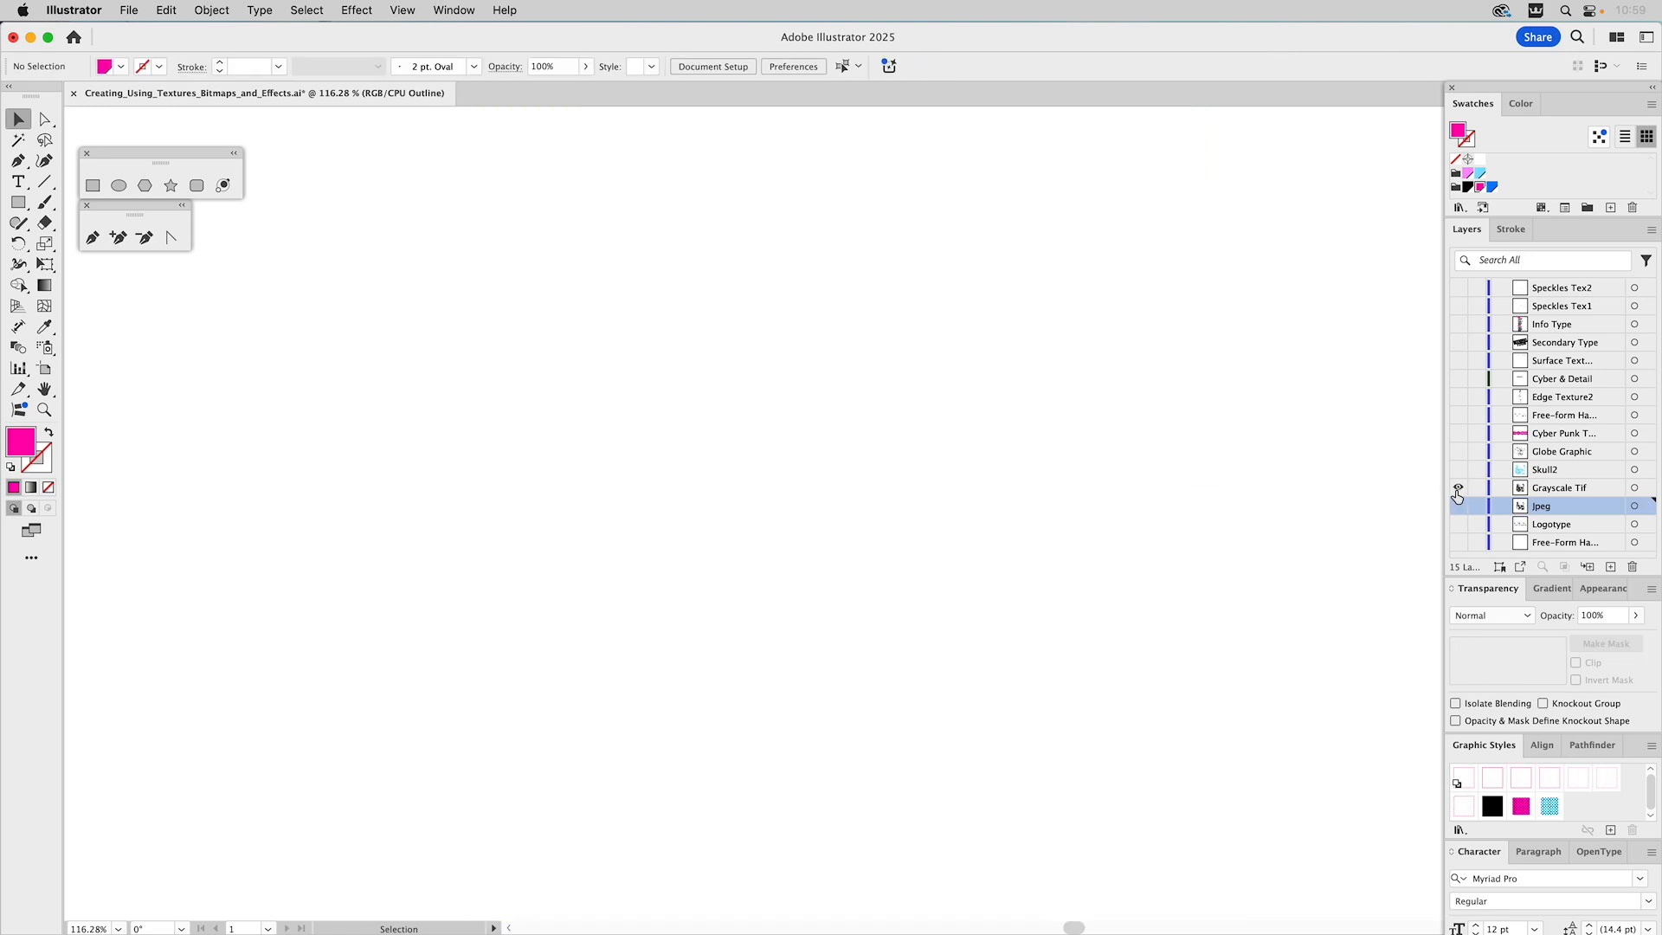
left_click(1458, 489)
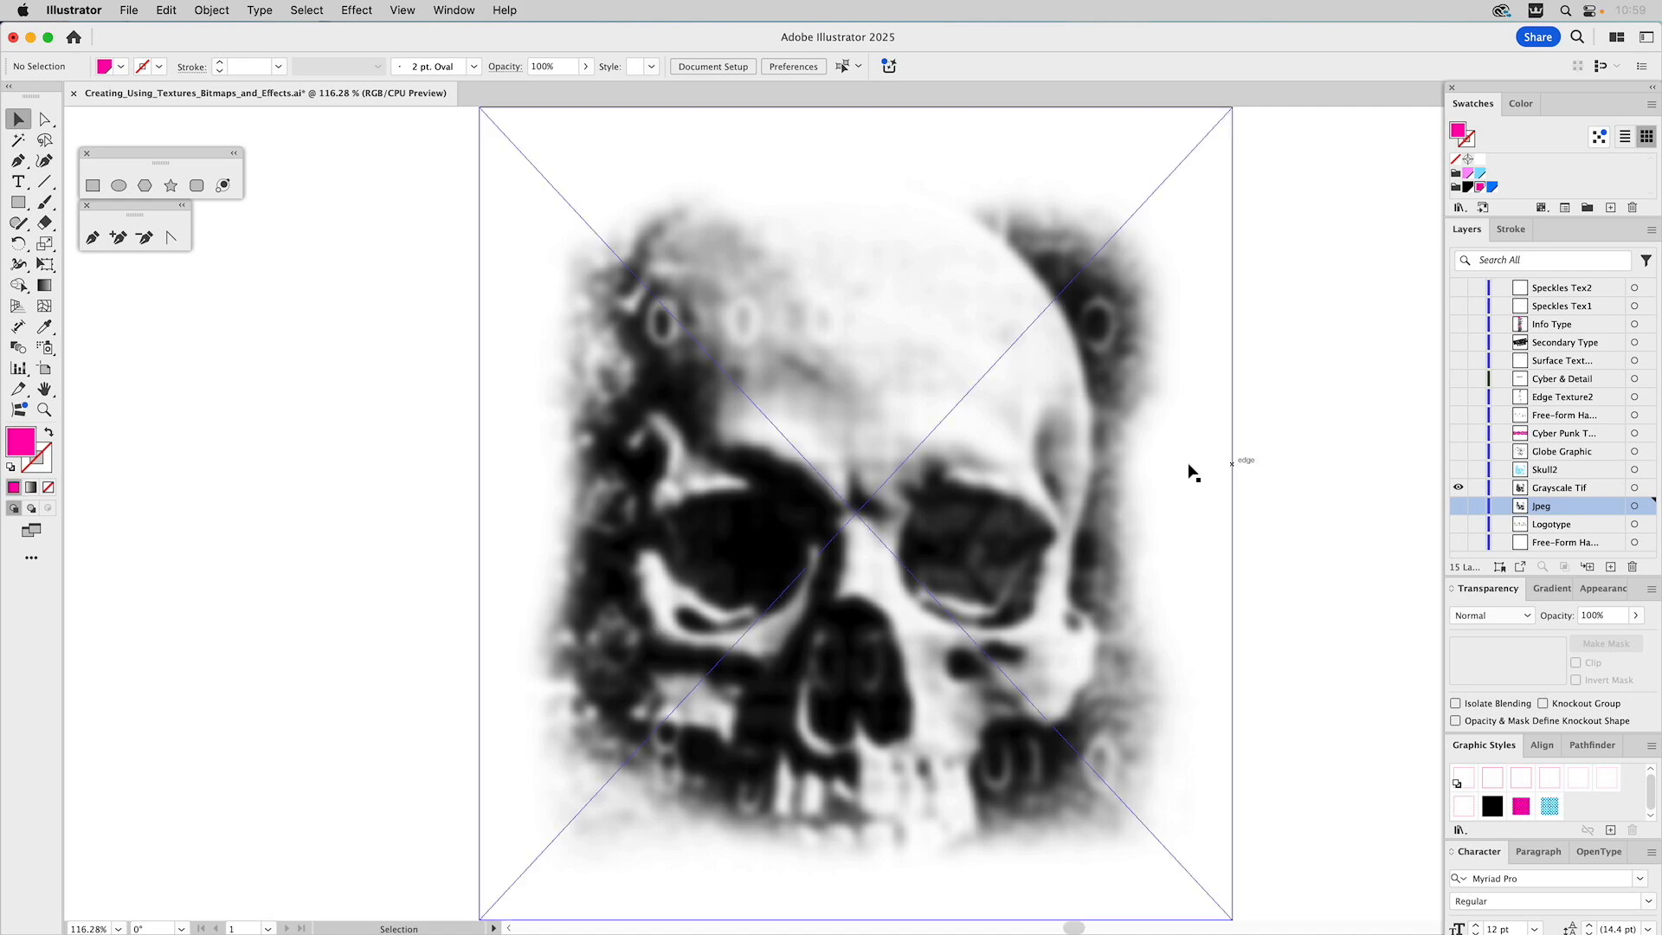
Step: Apply a Color Halftone effect with a maximum radius of 17 pixels to the grayscale TIF skull and fill it light pink
left_click(1078, 454)
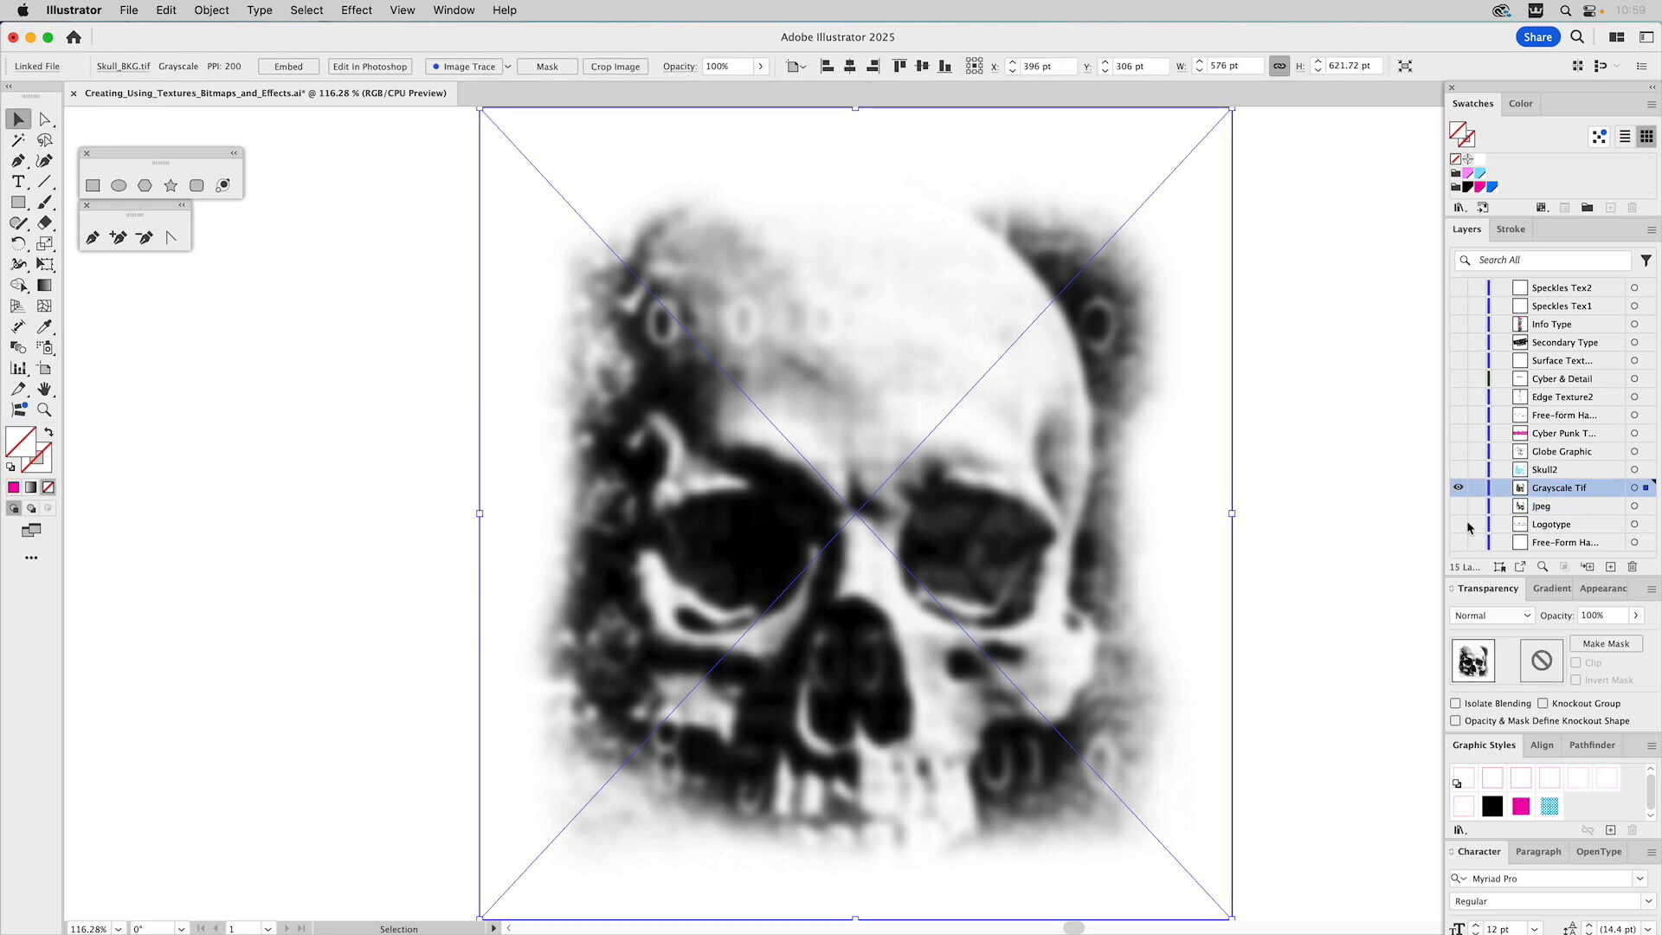
left_click(1604, 589)
scroll(1555, 665, "down", 2)
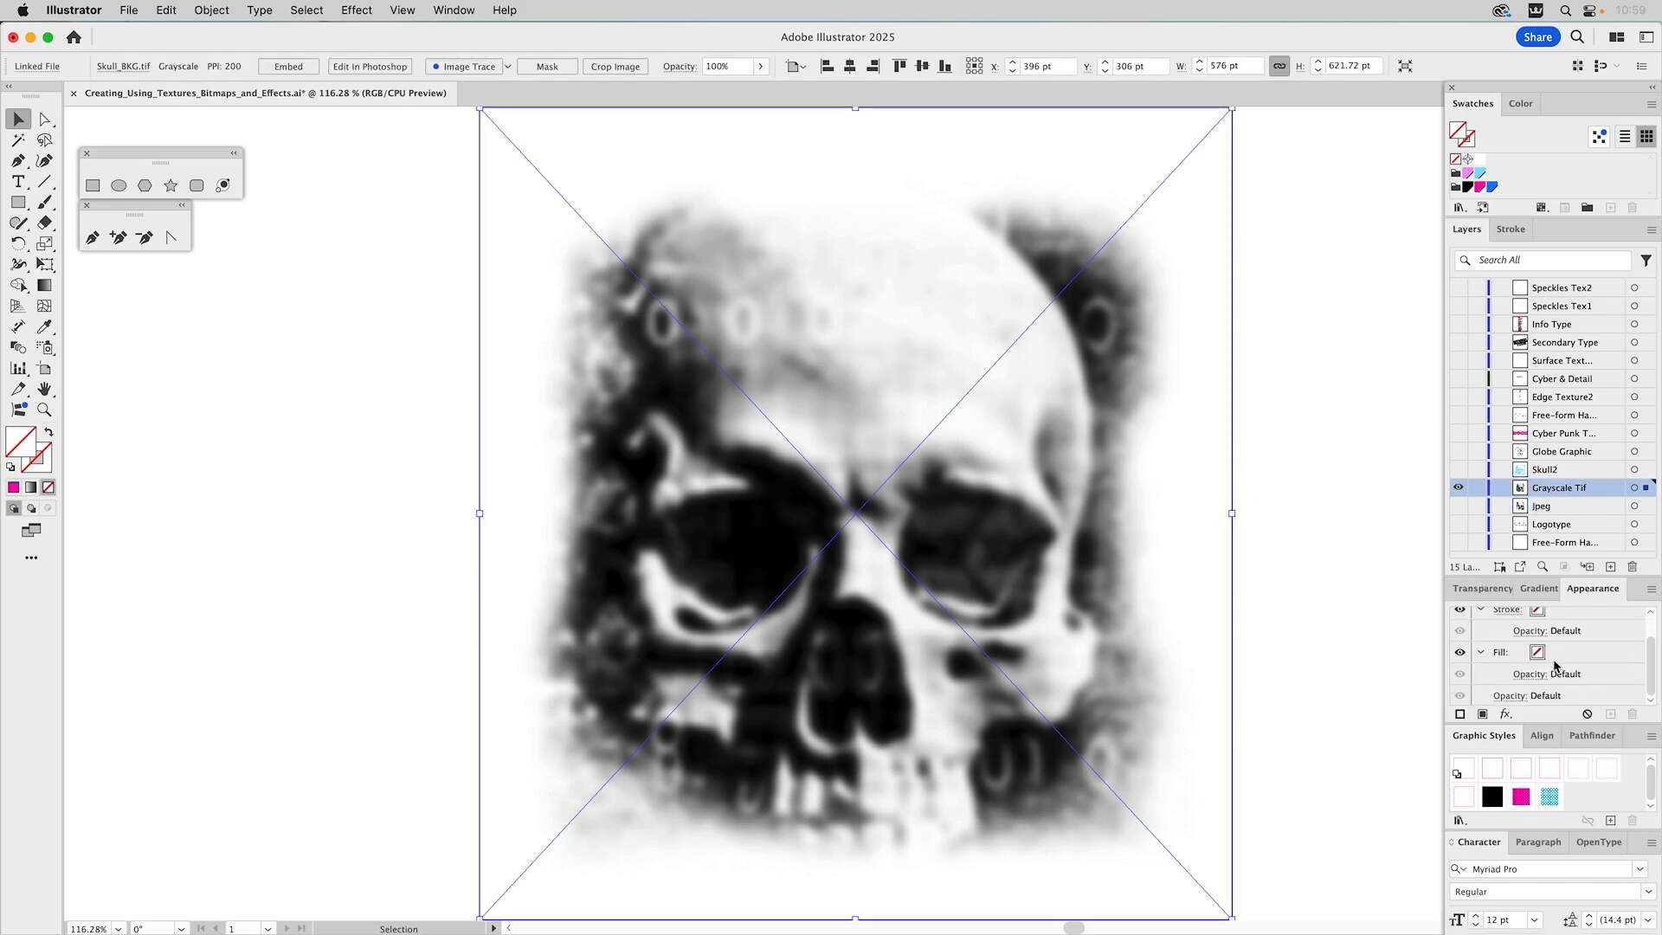
scroll(1553, 662, "up", 2)
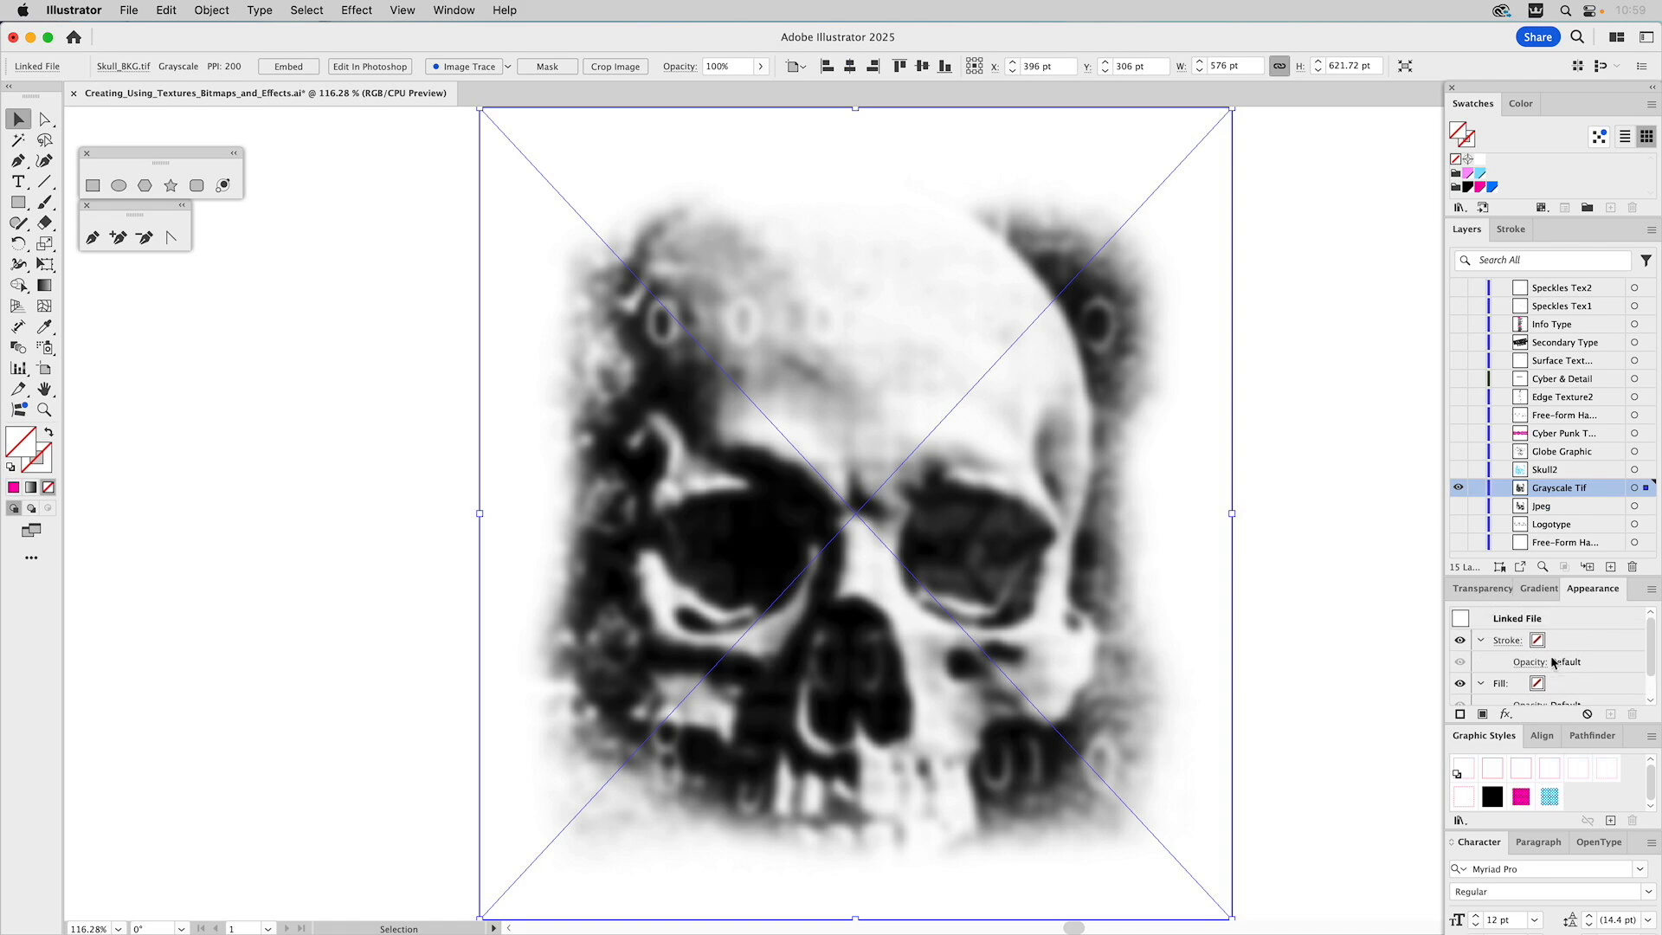
left_click(359, 10)
mouse_move(360, 444)
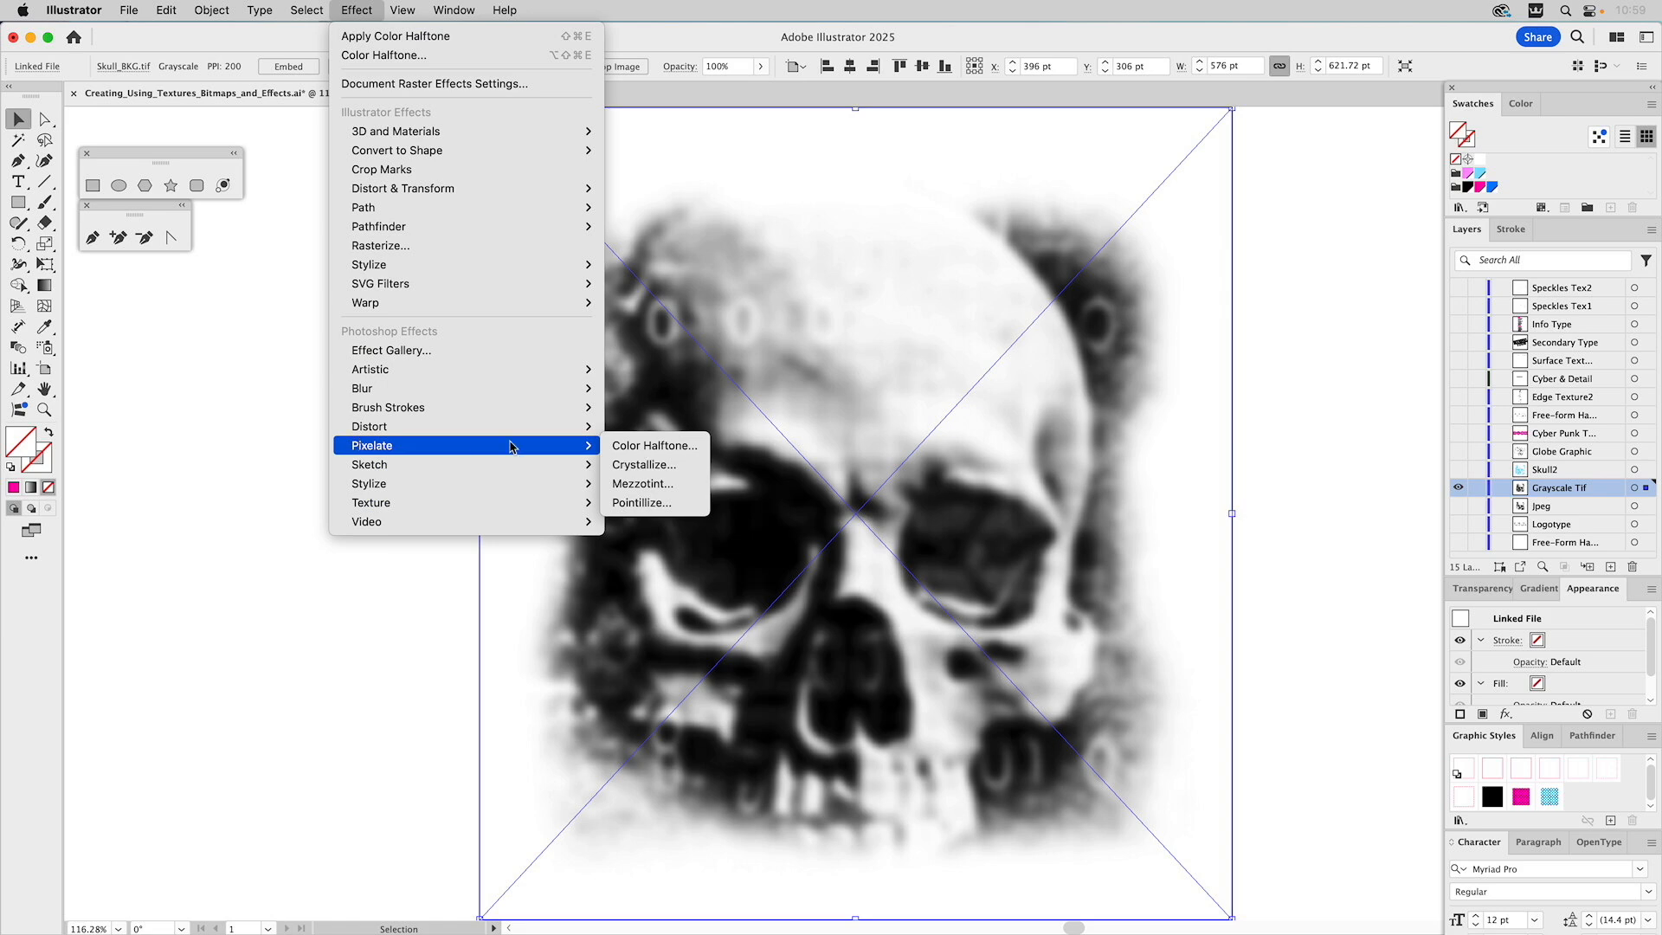
left_click(650, 448)
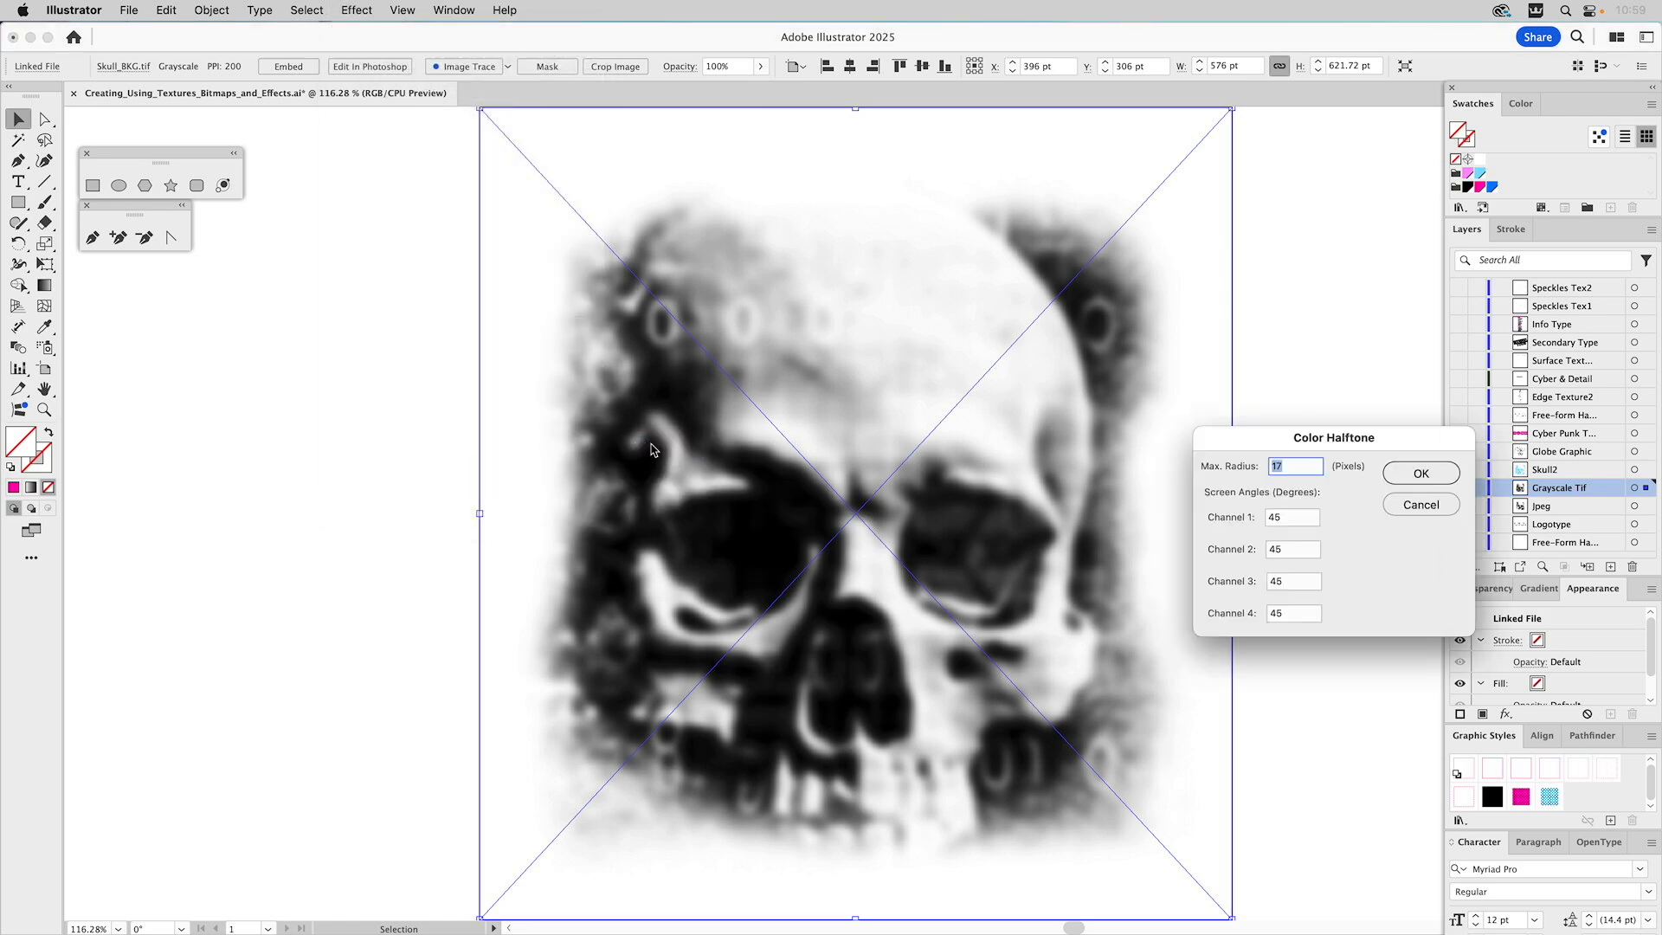
left_click(1420, 474)
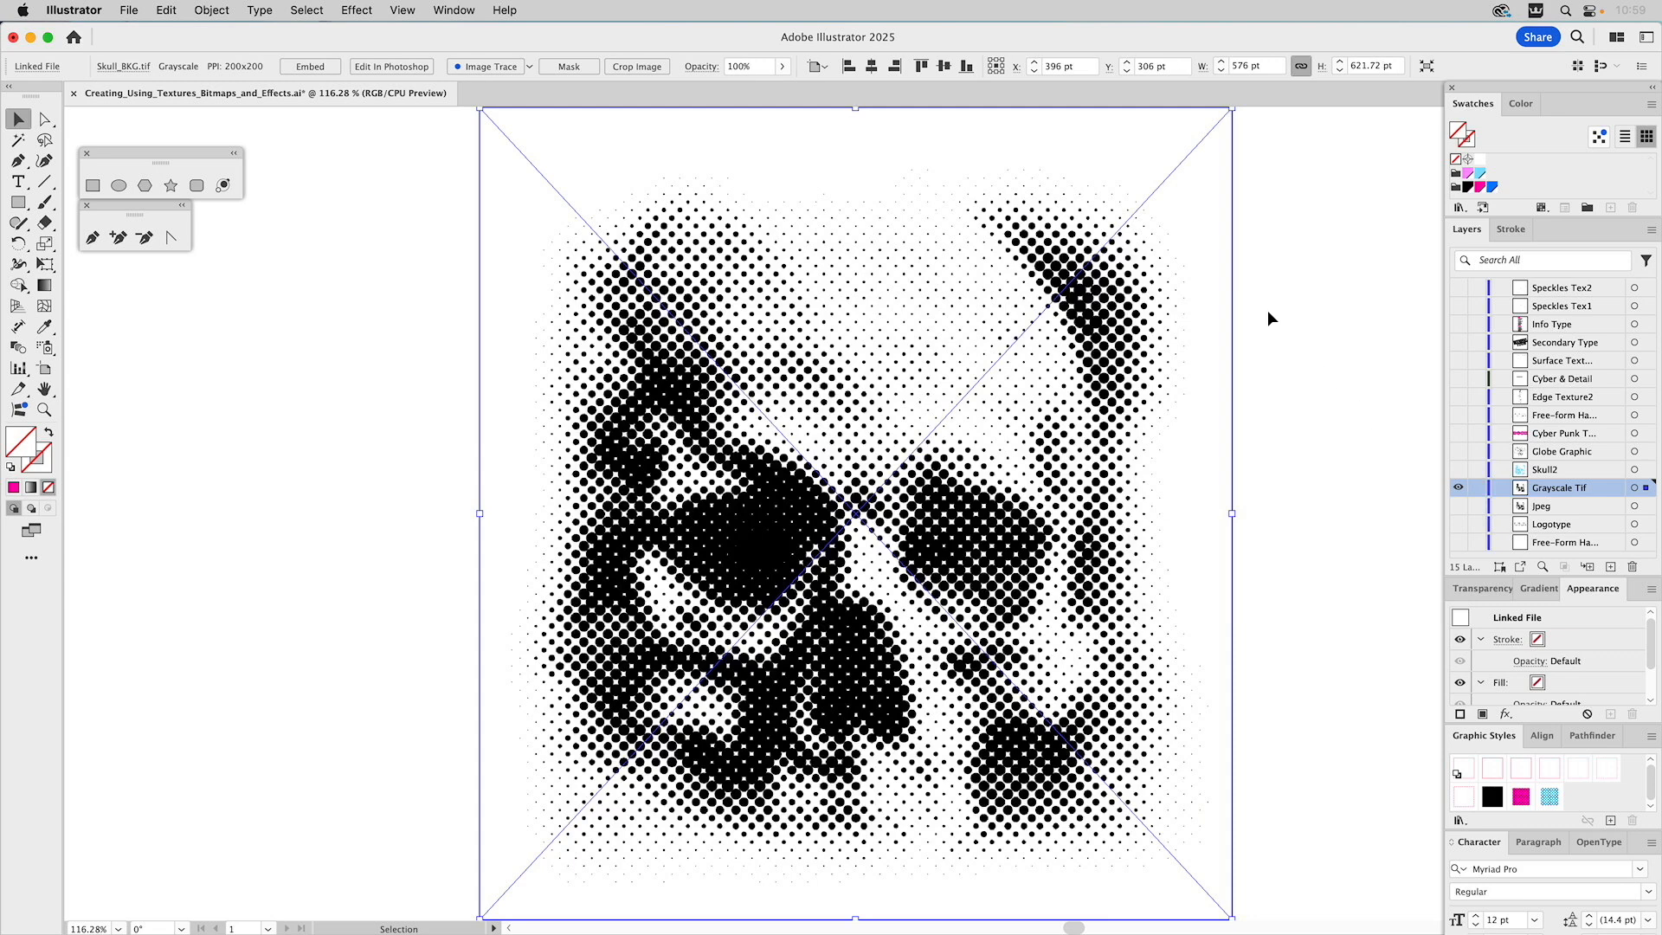
left_click(1467, 173)
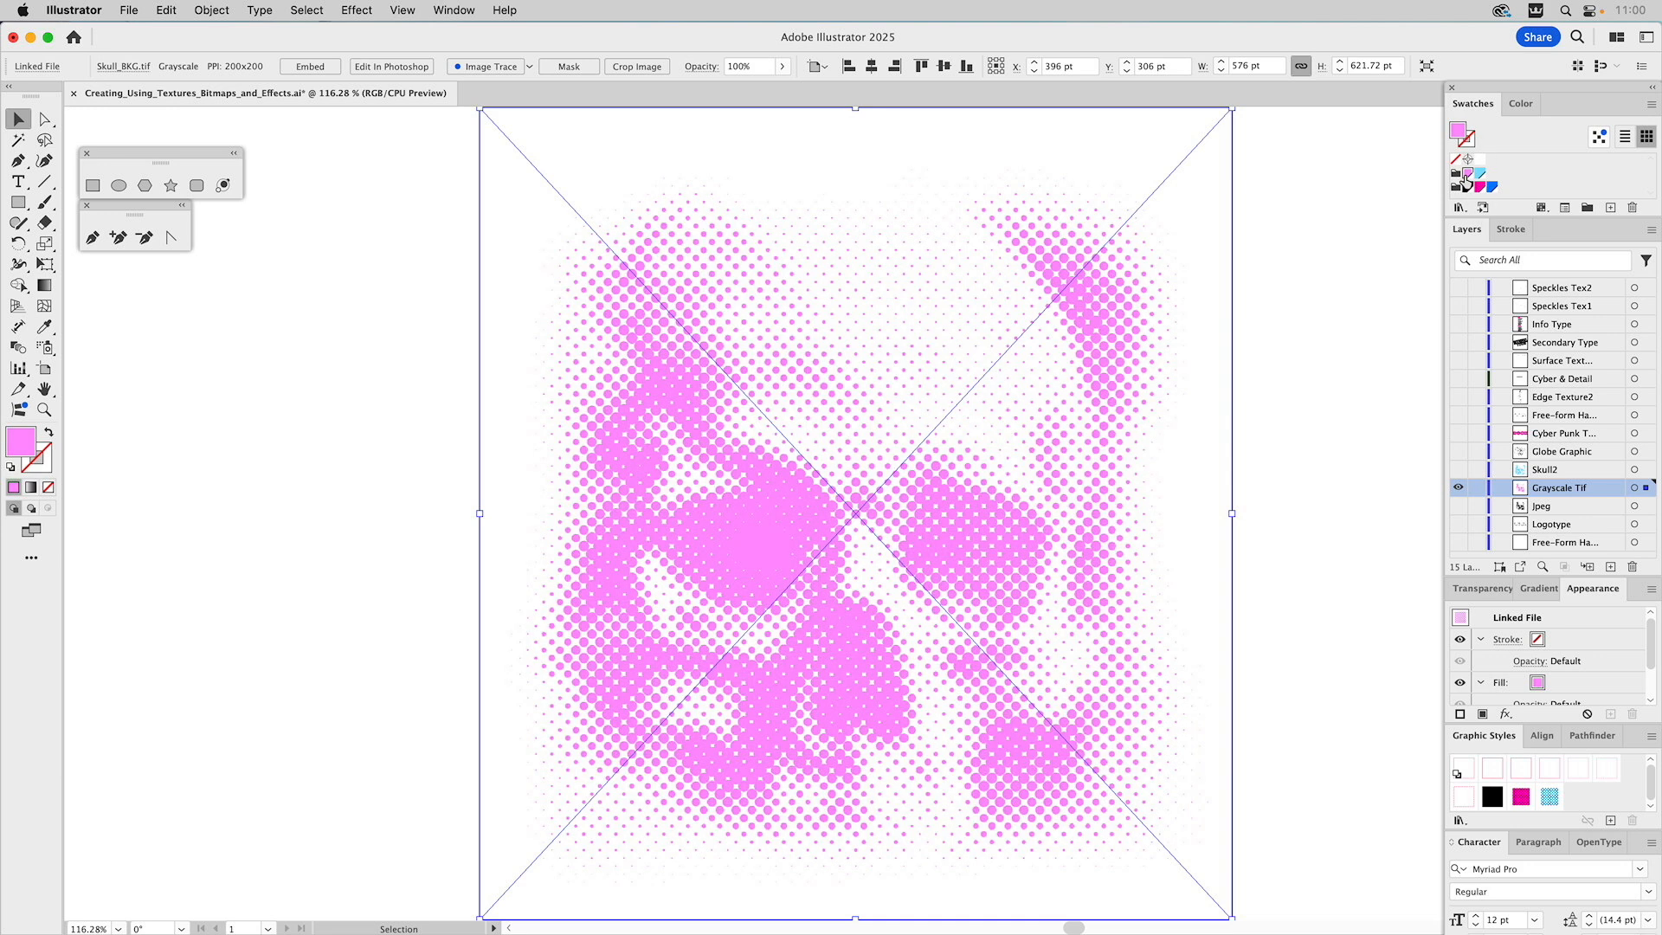
left_click(1324, 303)
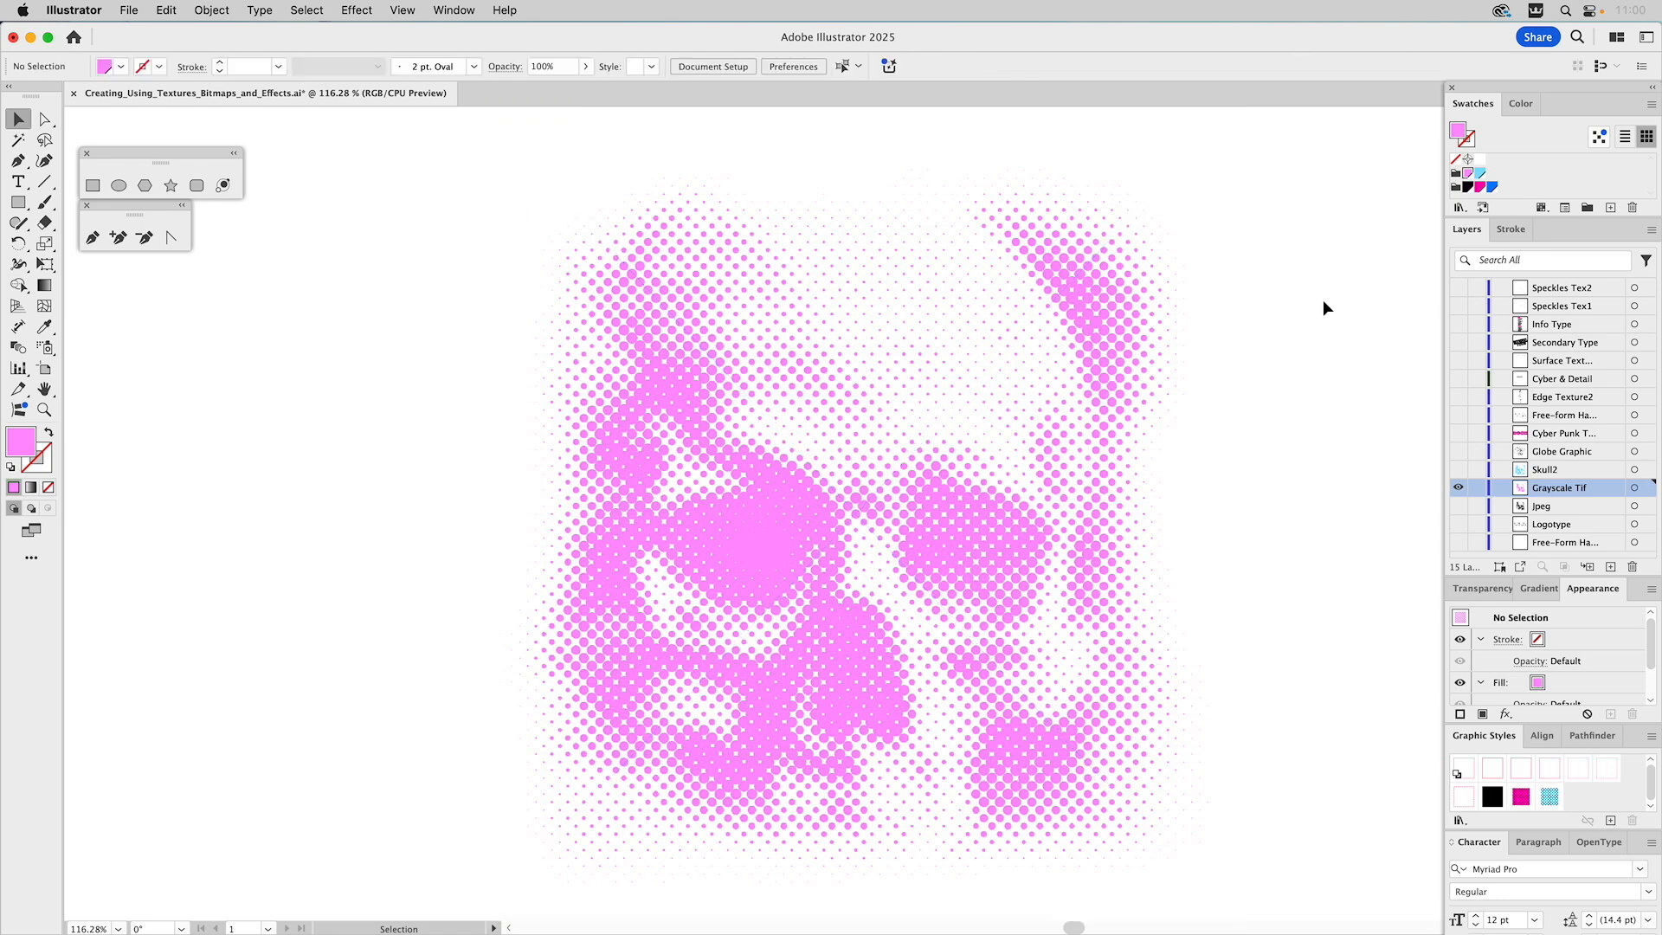
Step: Show the Skull2 layer and set the cyan halftone skull's blending mode to Multiply
left_click(1459, 470)
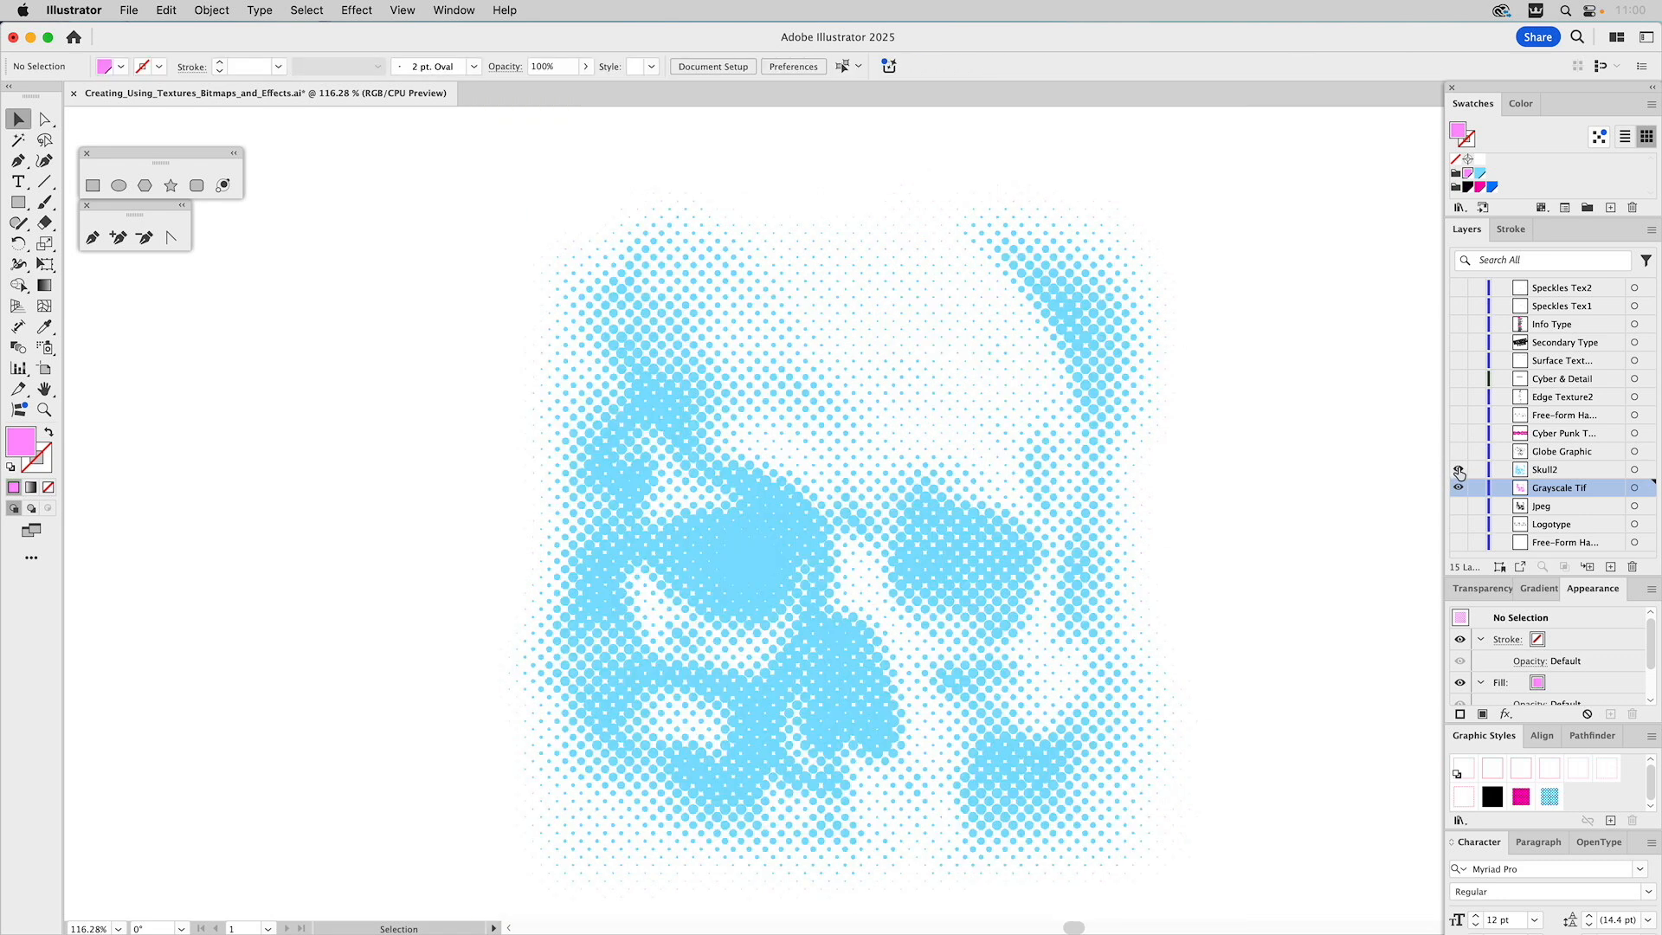
left_click(1094, 345)
left_click(1094, 345)
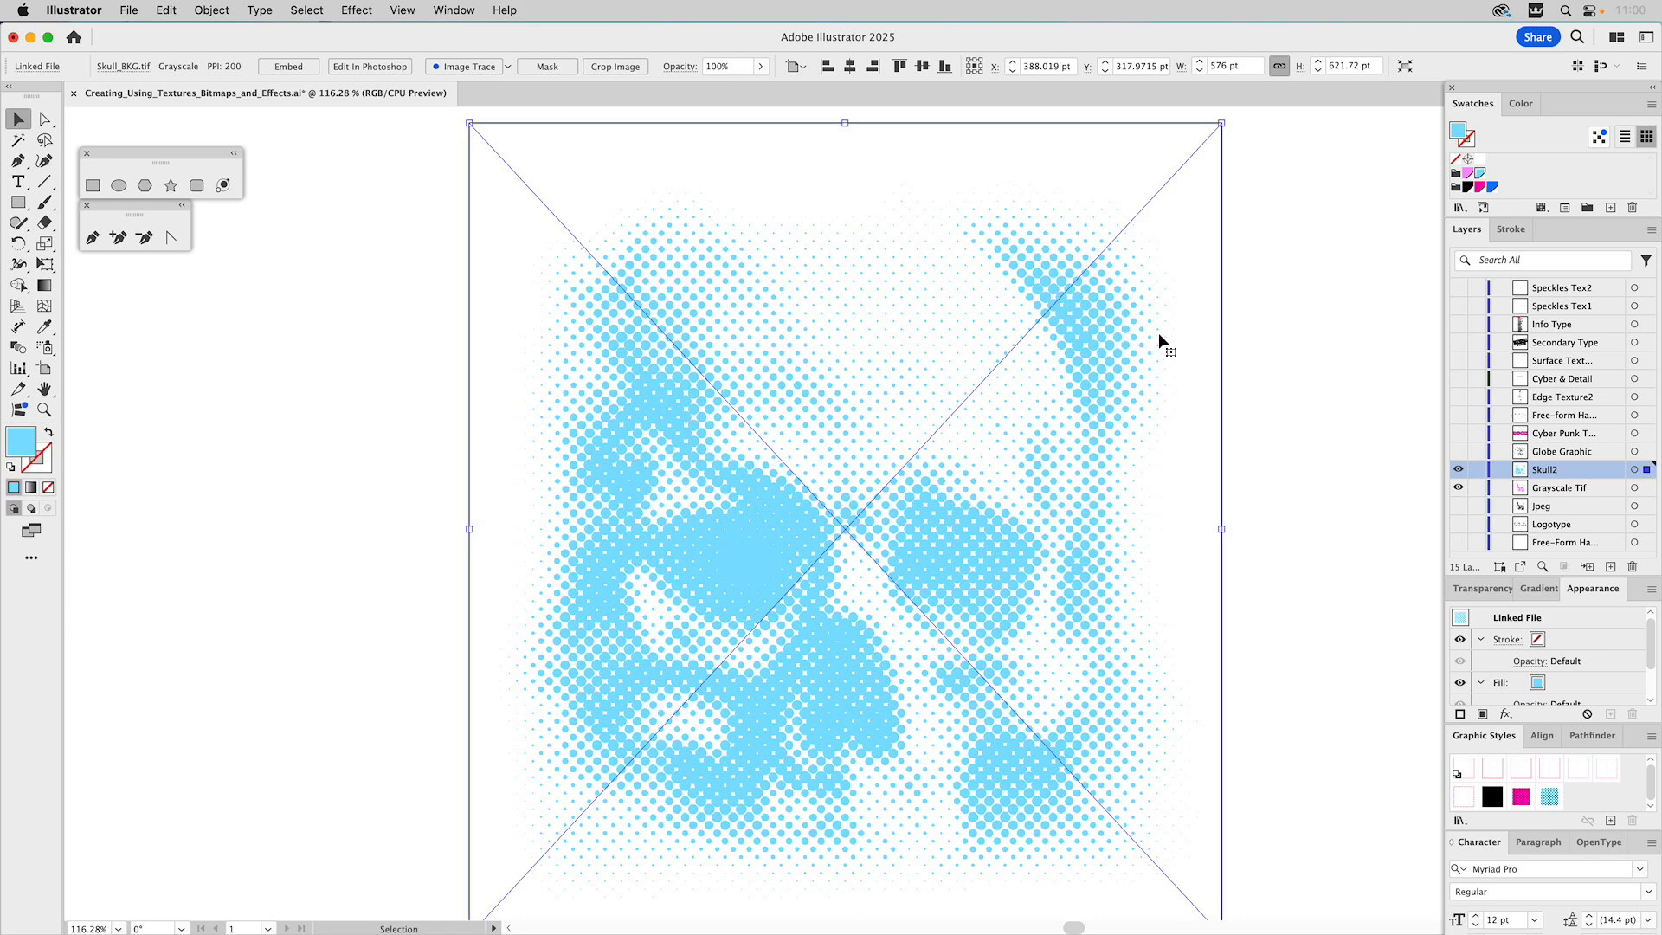
left_click(1482, 589)
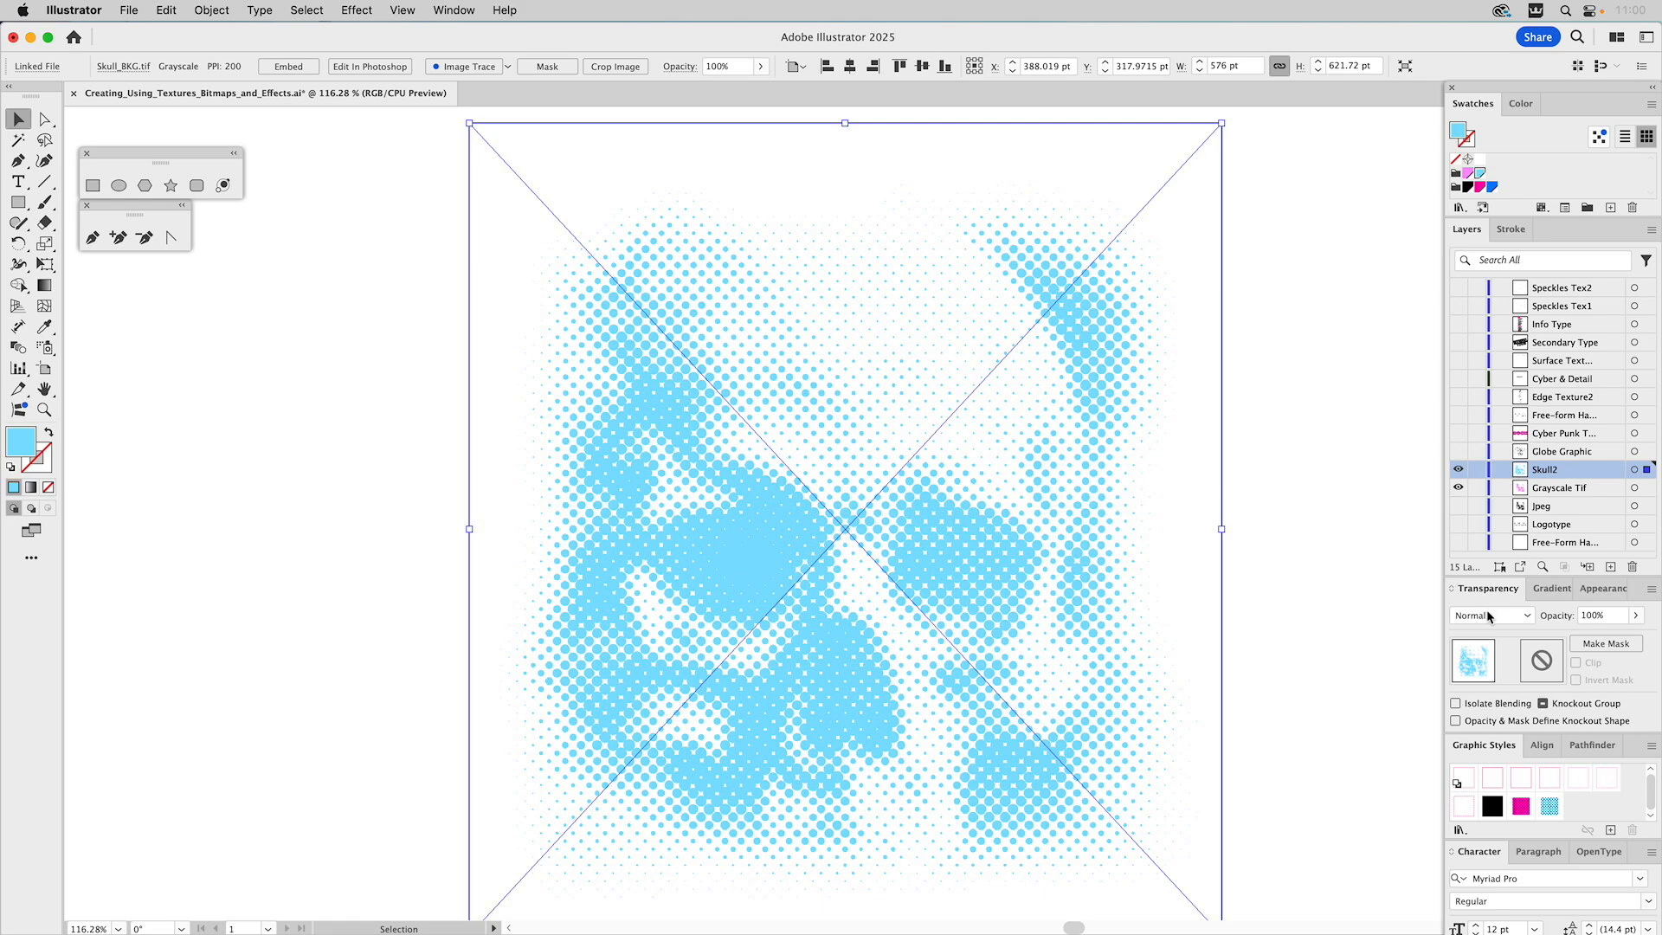
left_click(1489, 616)
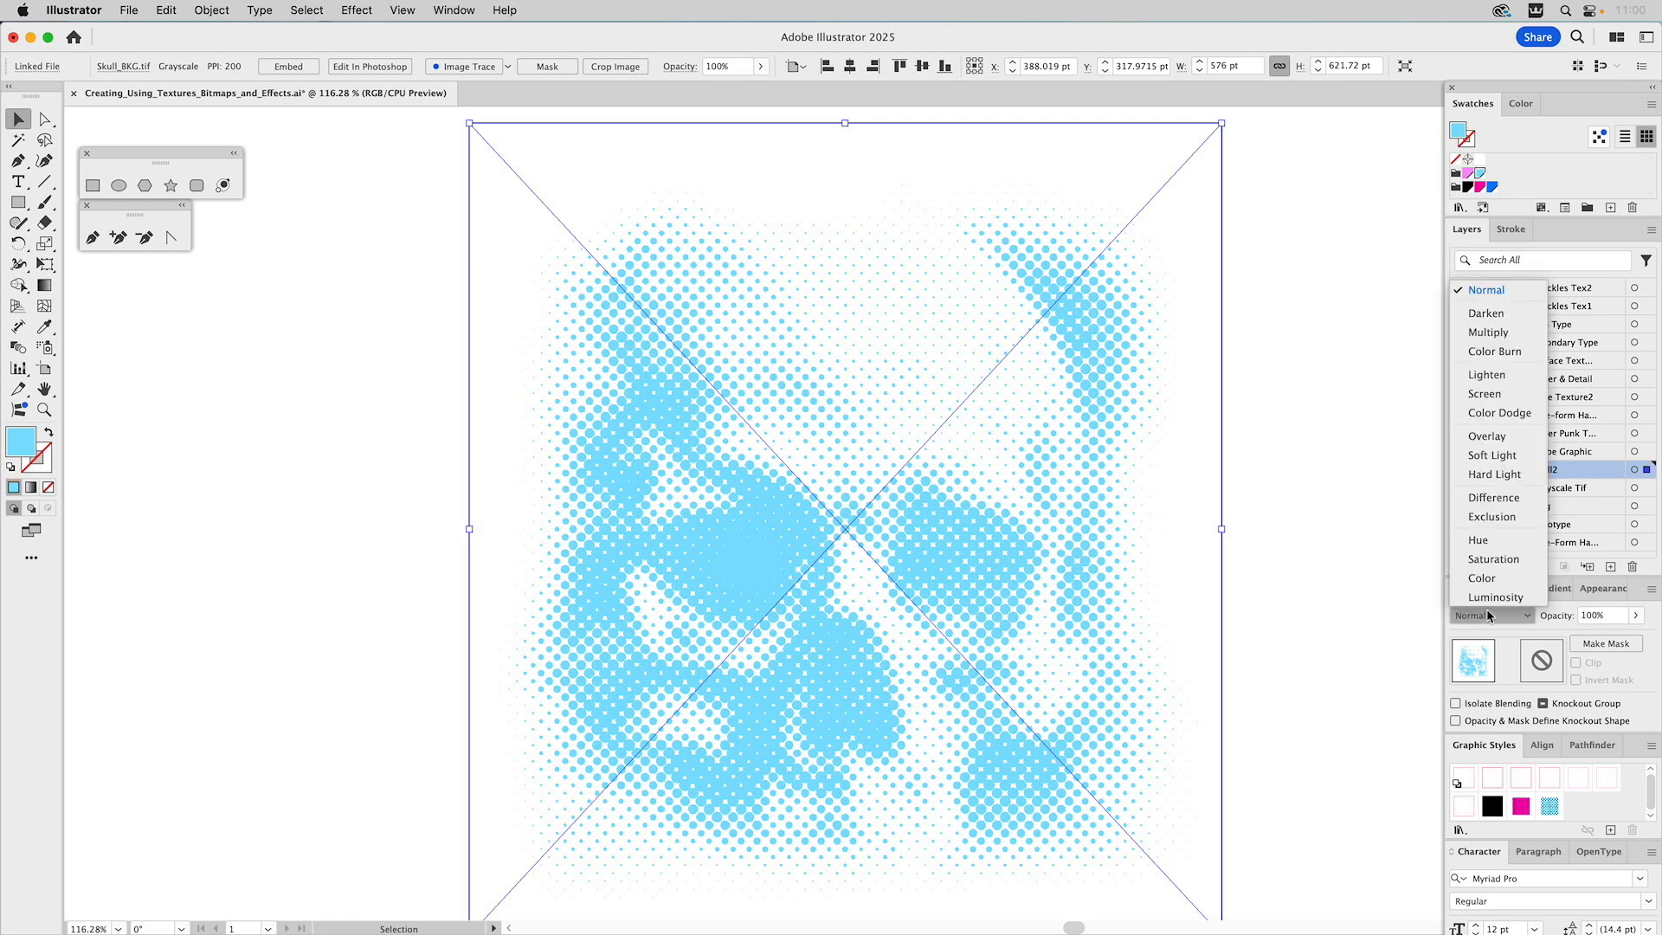
left_click(1488, 333)
left_click(1347, 314)
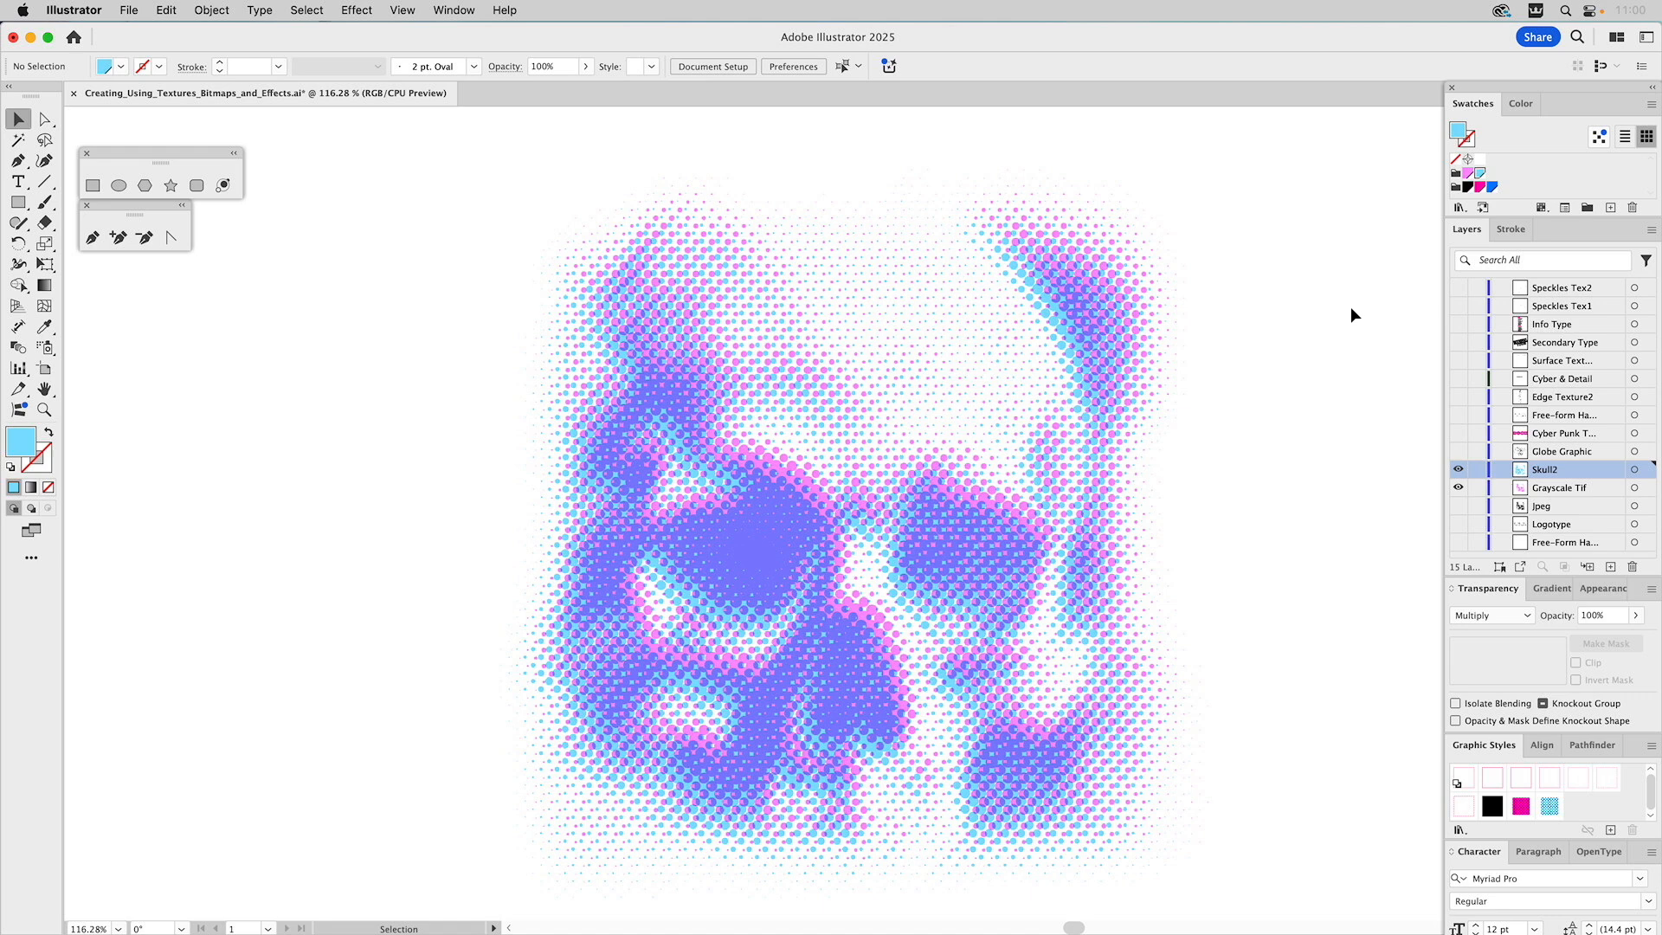
Step: Show the Globe Graphic layer, lock the Skull2 and Grayscale Tif layers, and fill the globe bitmap with blue
left_click(1458, 451)
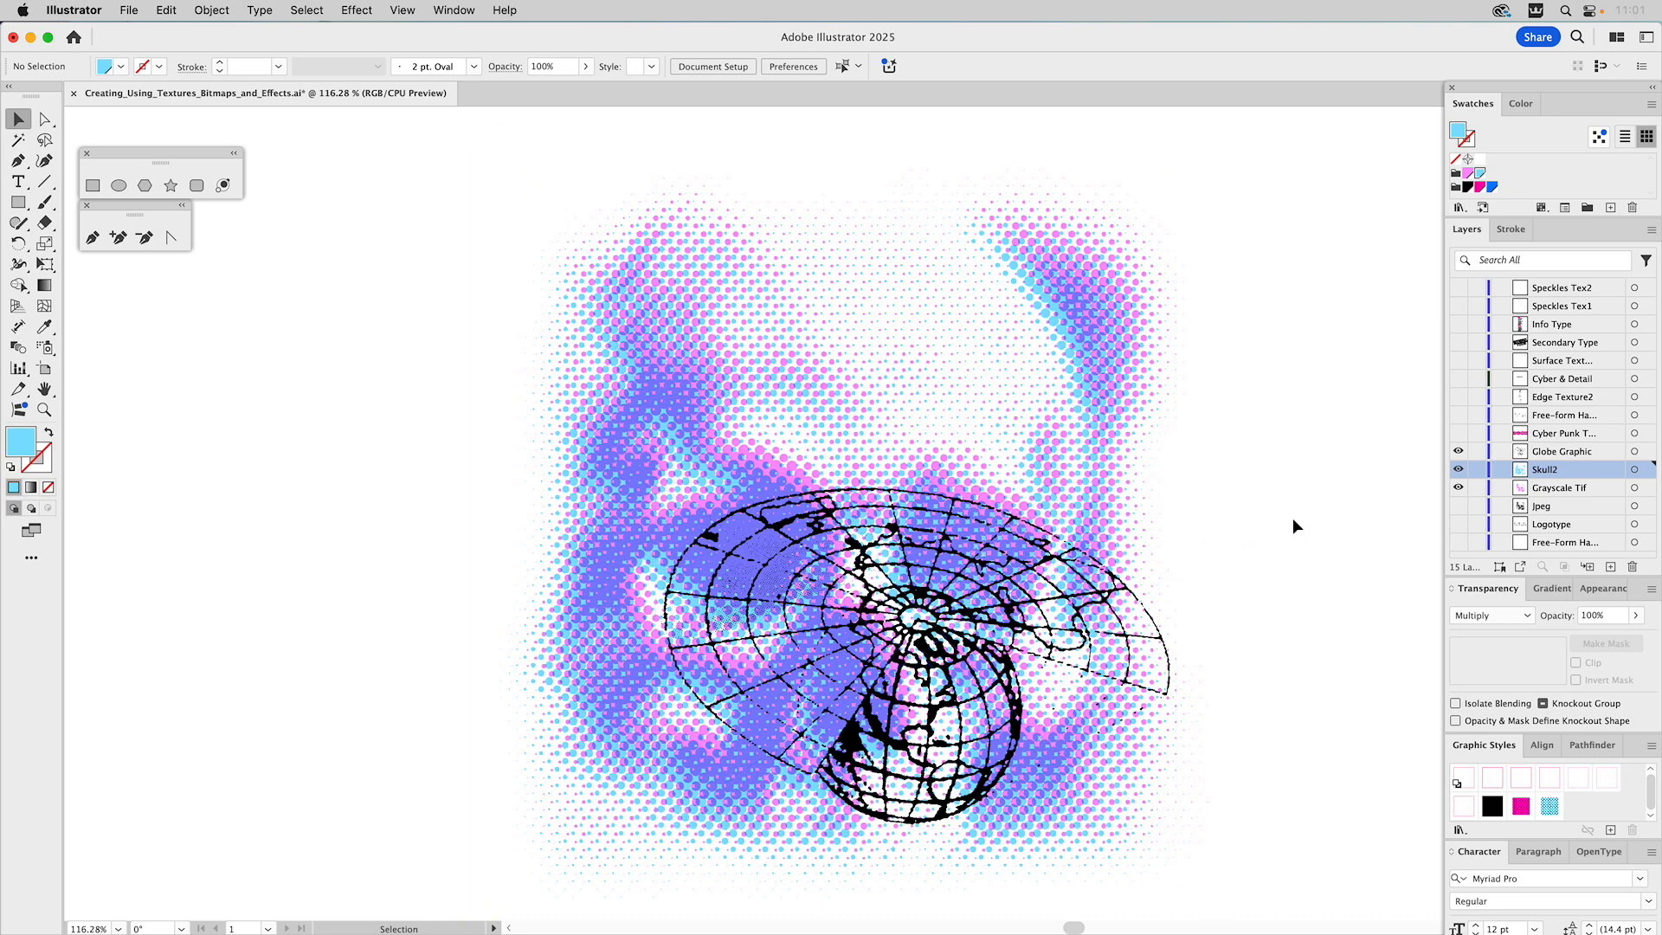
left_click(1163, 638)
left_click(1477, 471)
left_click(1477, 488)
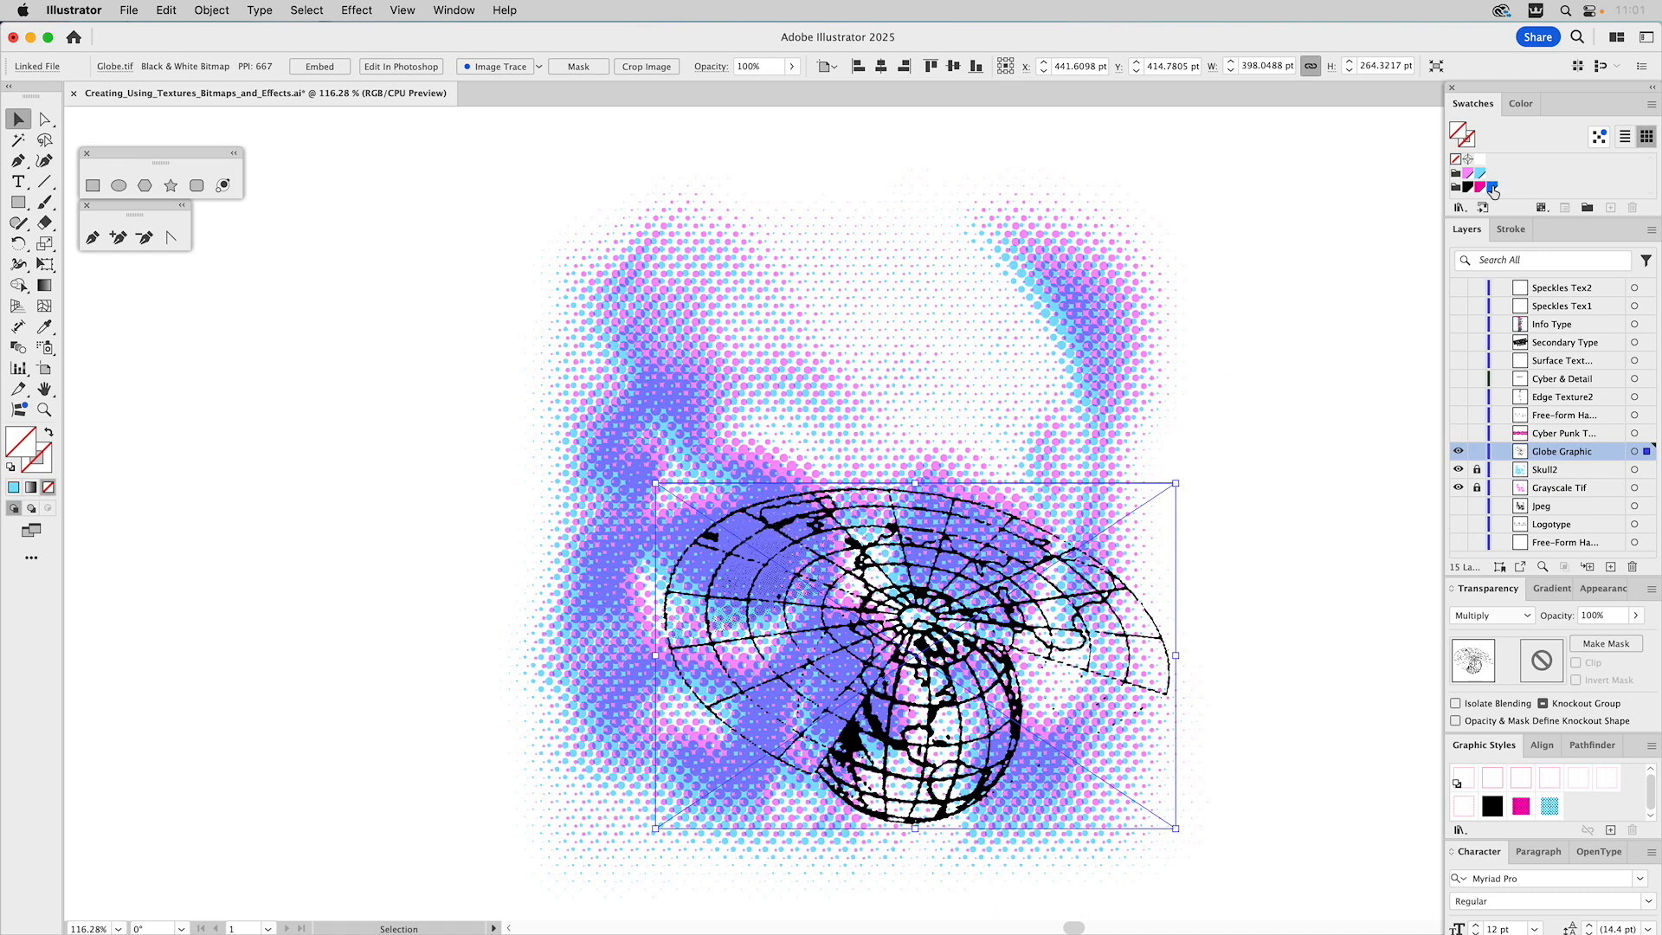
left_click(1492, 187)
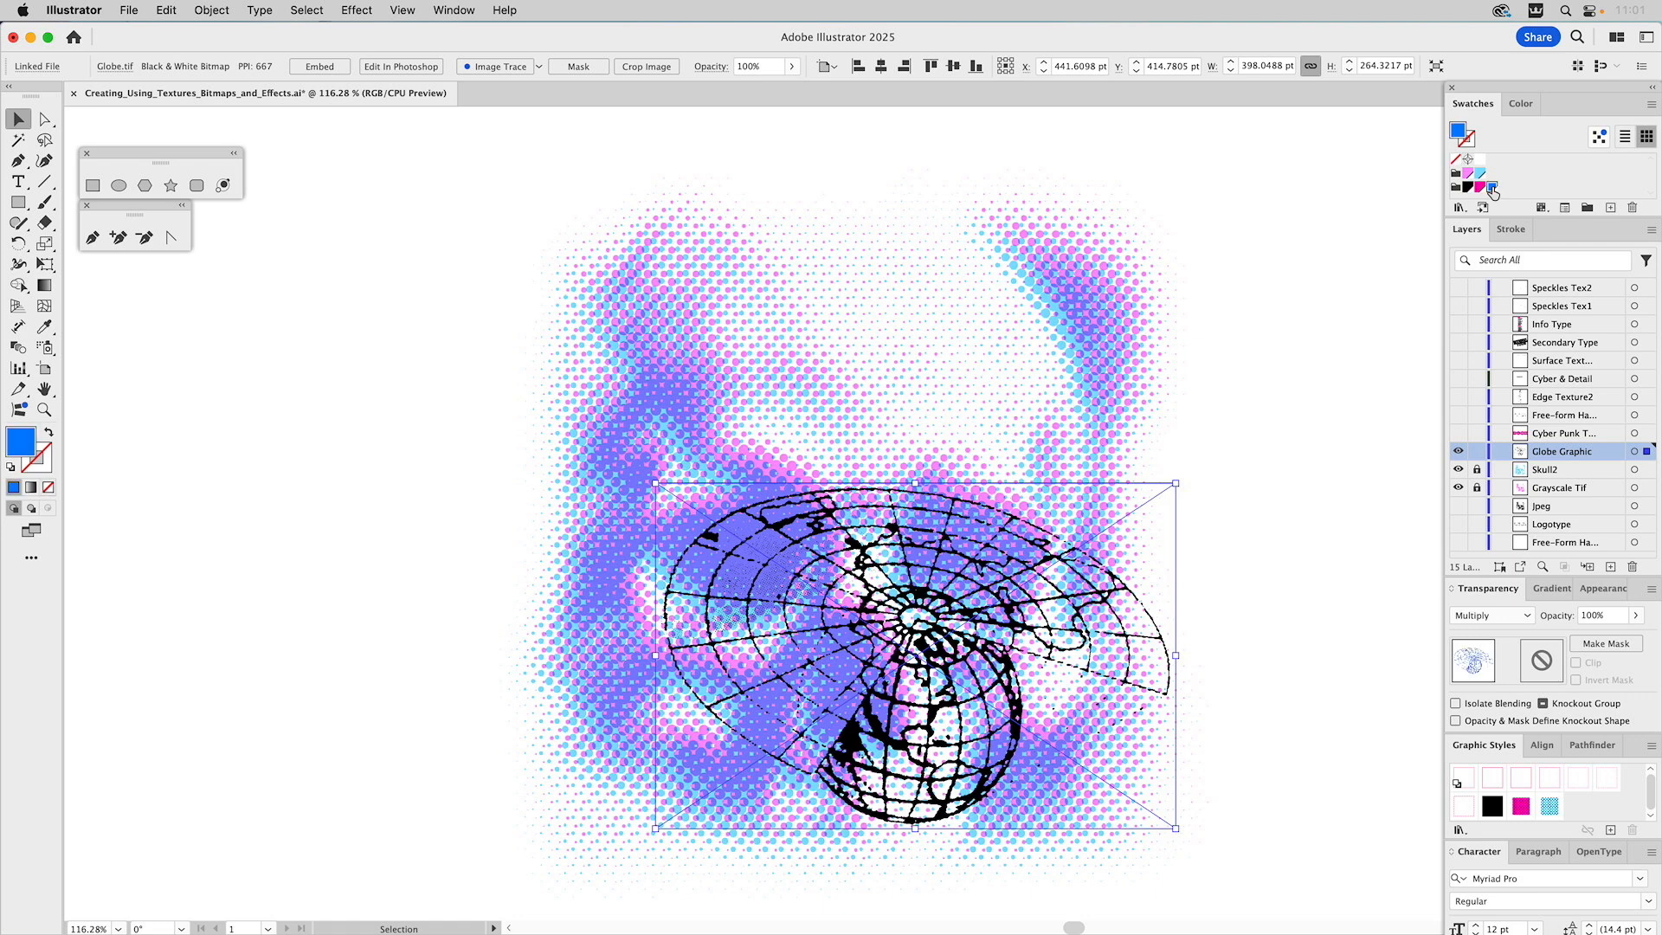
left_click(1342, 339)
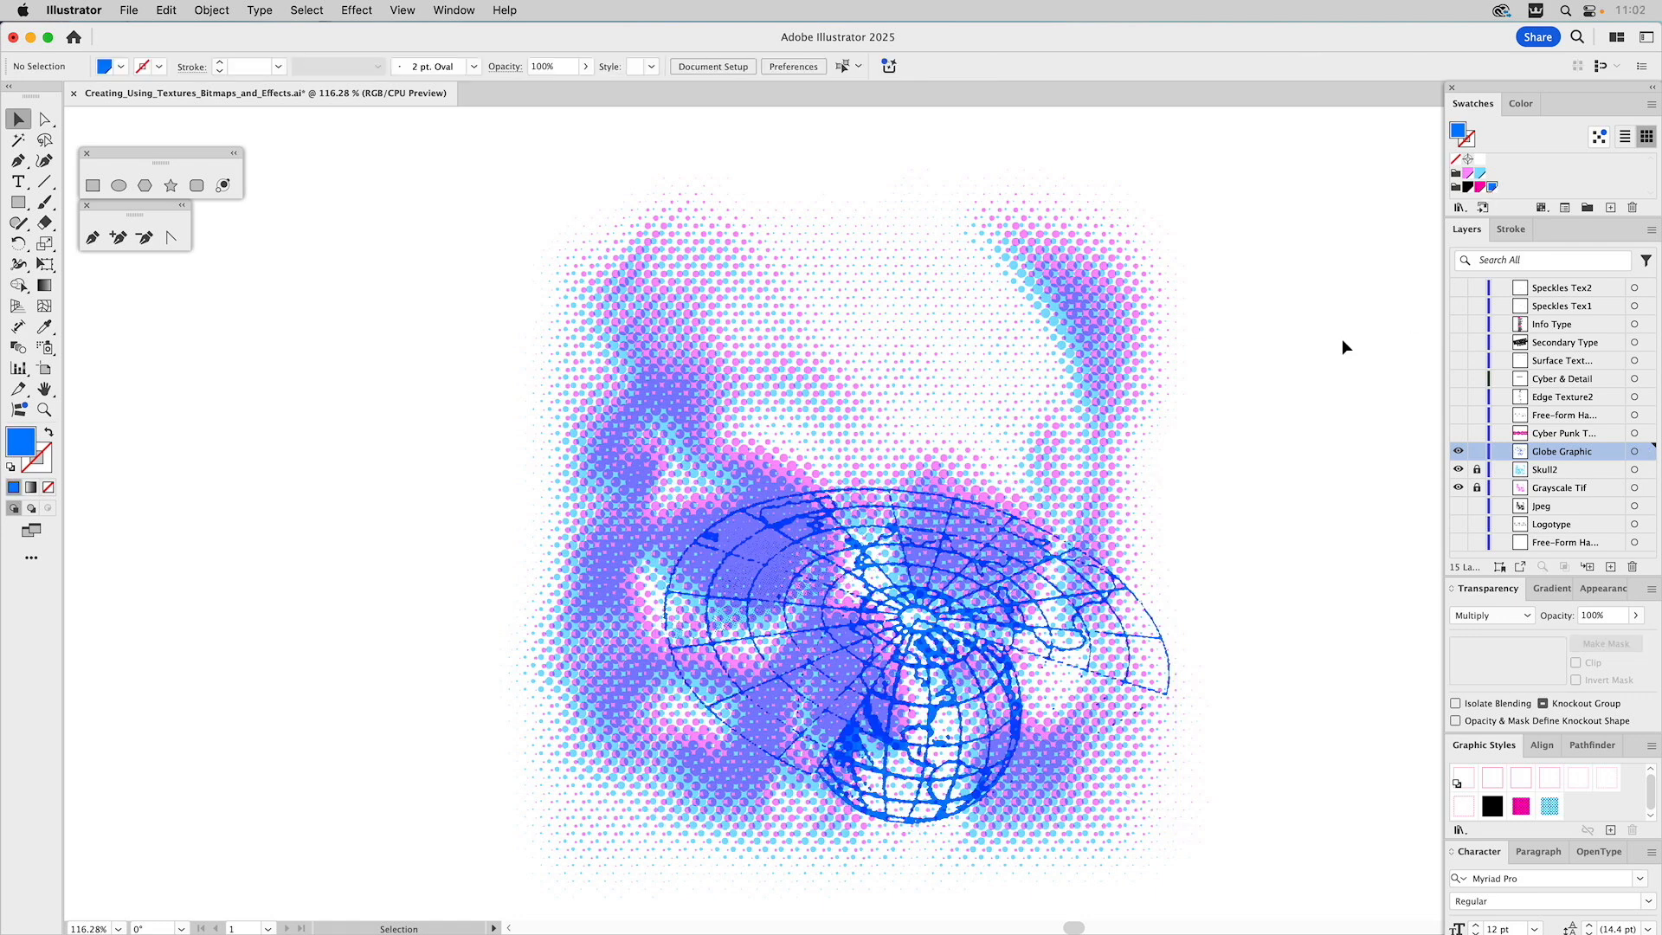
Step: Examine the blue globe bitmap up close where its lines overlap the halftone skull dots
left_click(1058, 679)
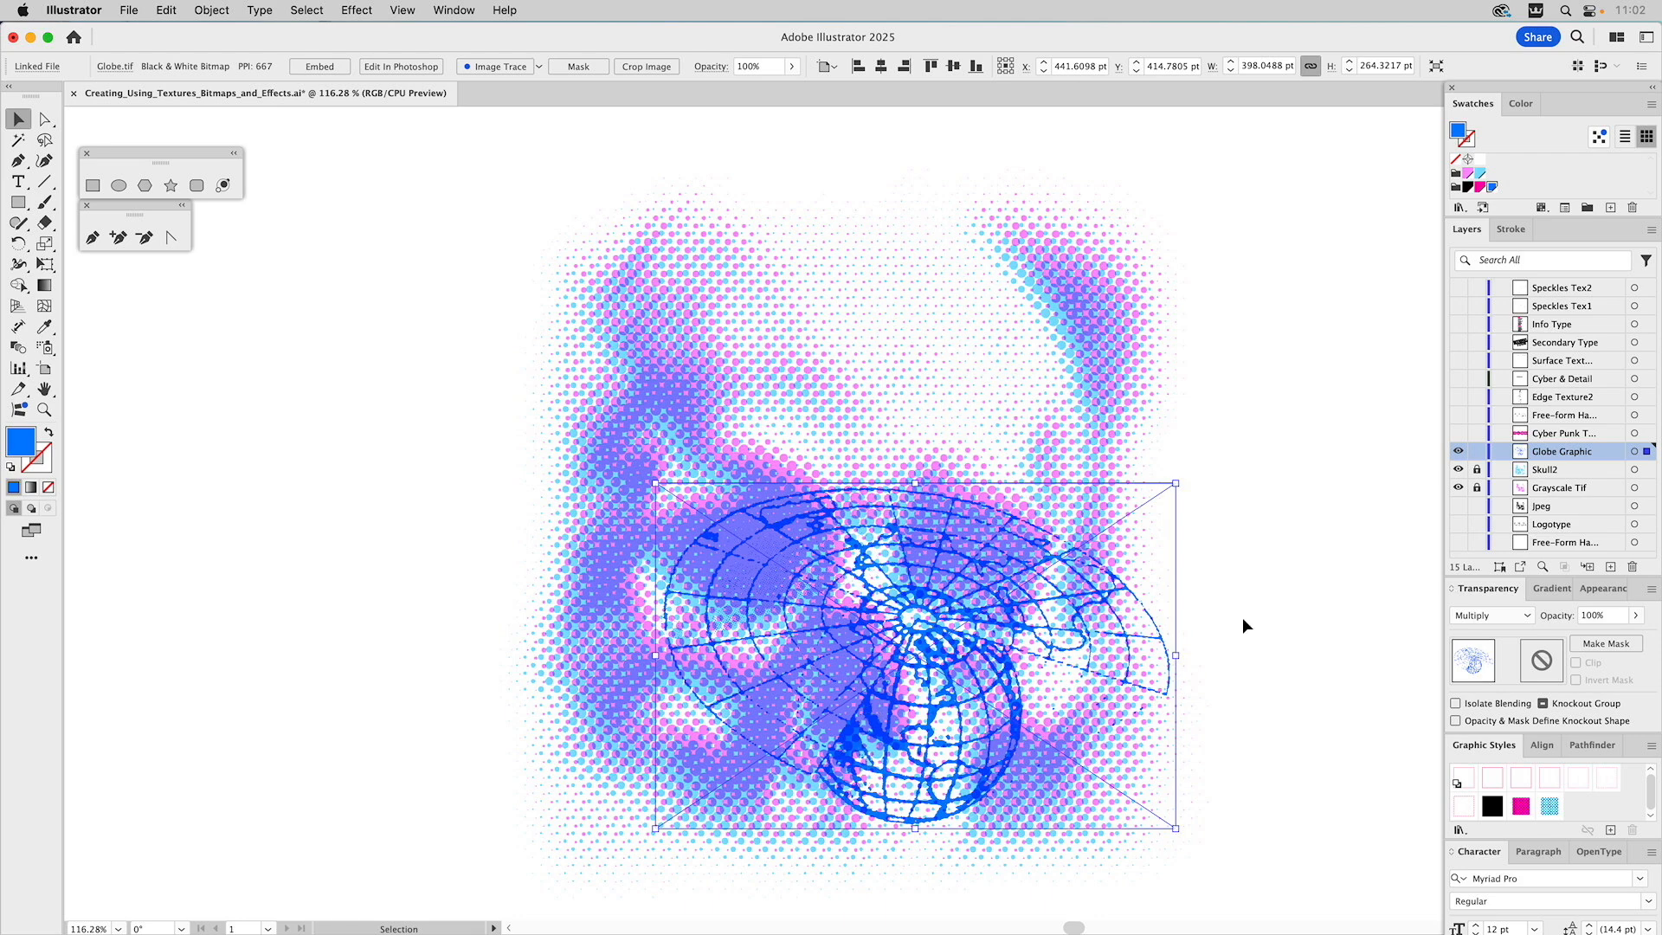
key("z")
left_click_drag(843, 661, 996, 814)
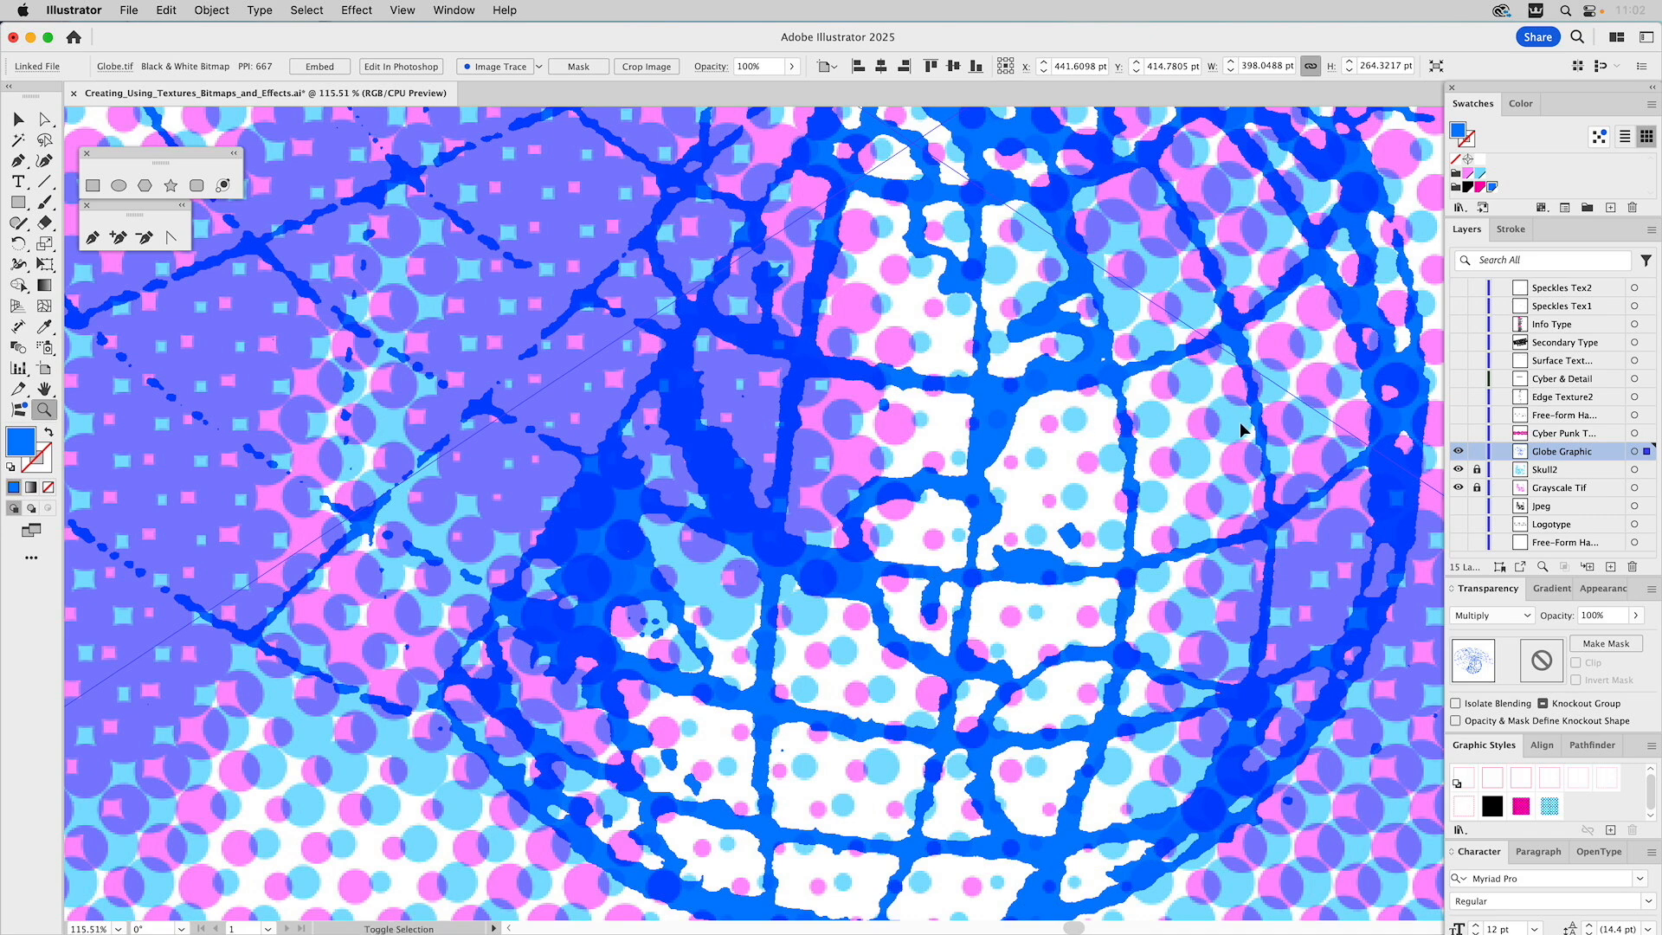
key("super+0")
key("v")
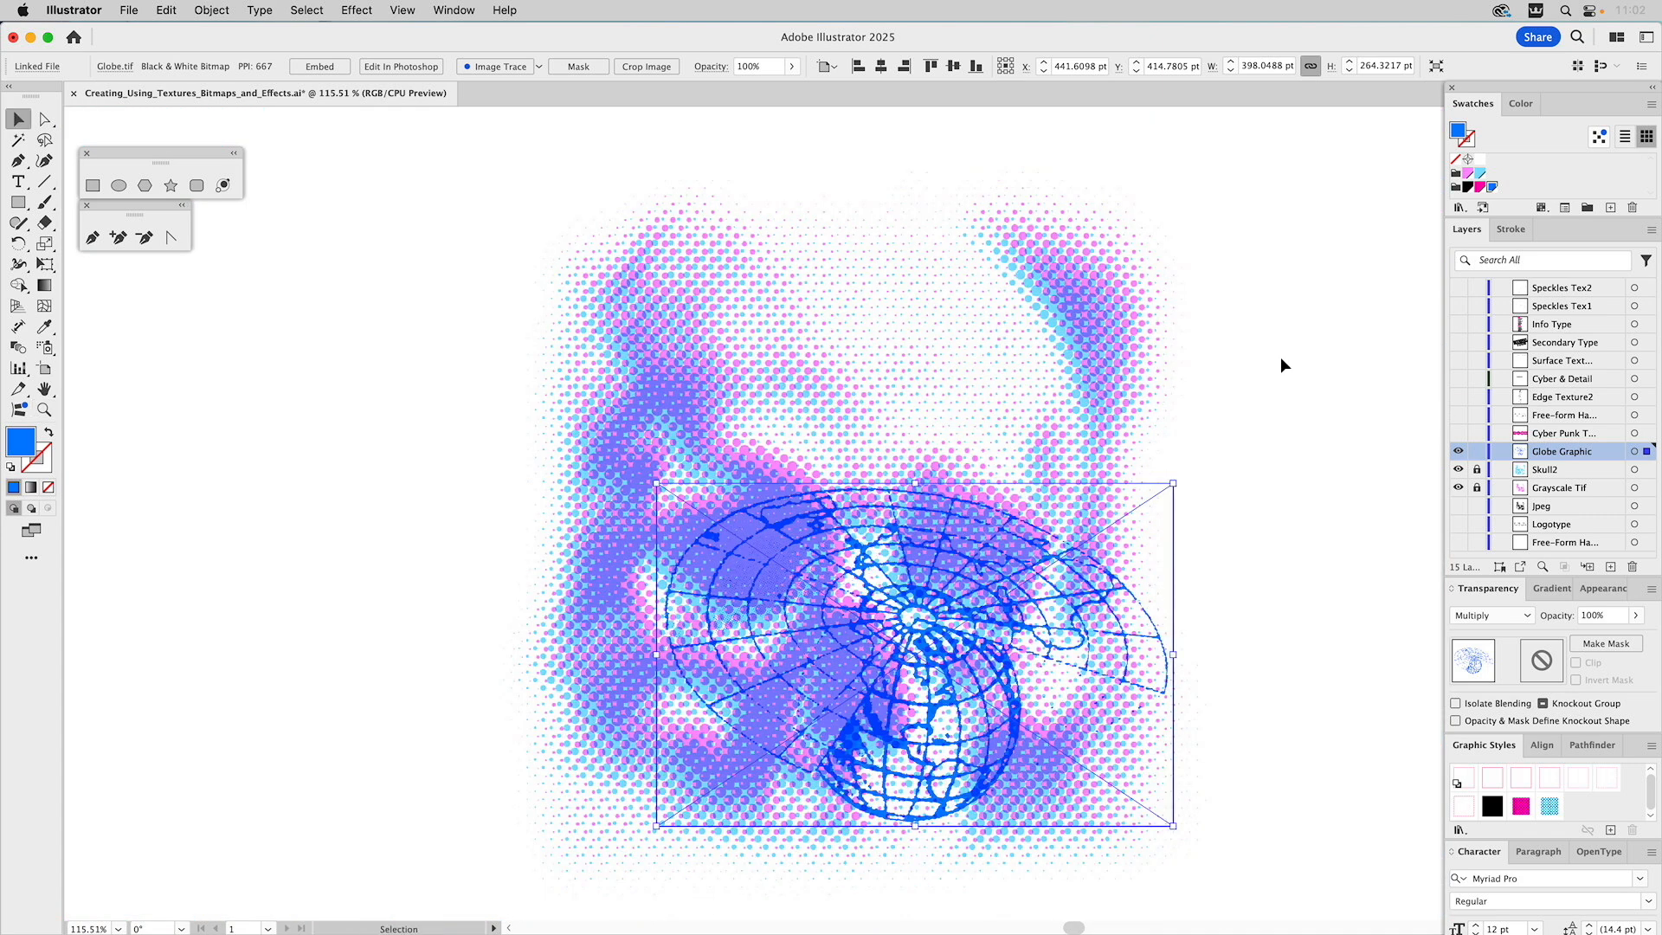
left_click(1280, 357)
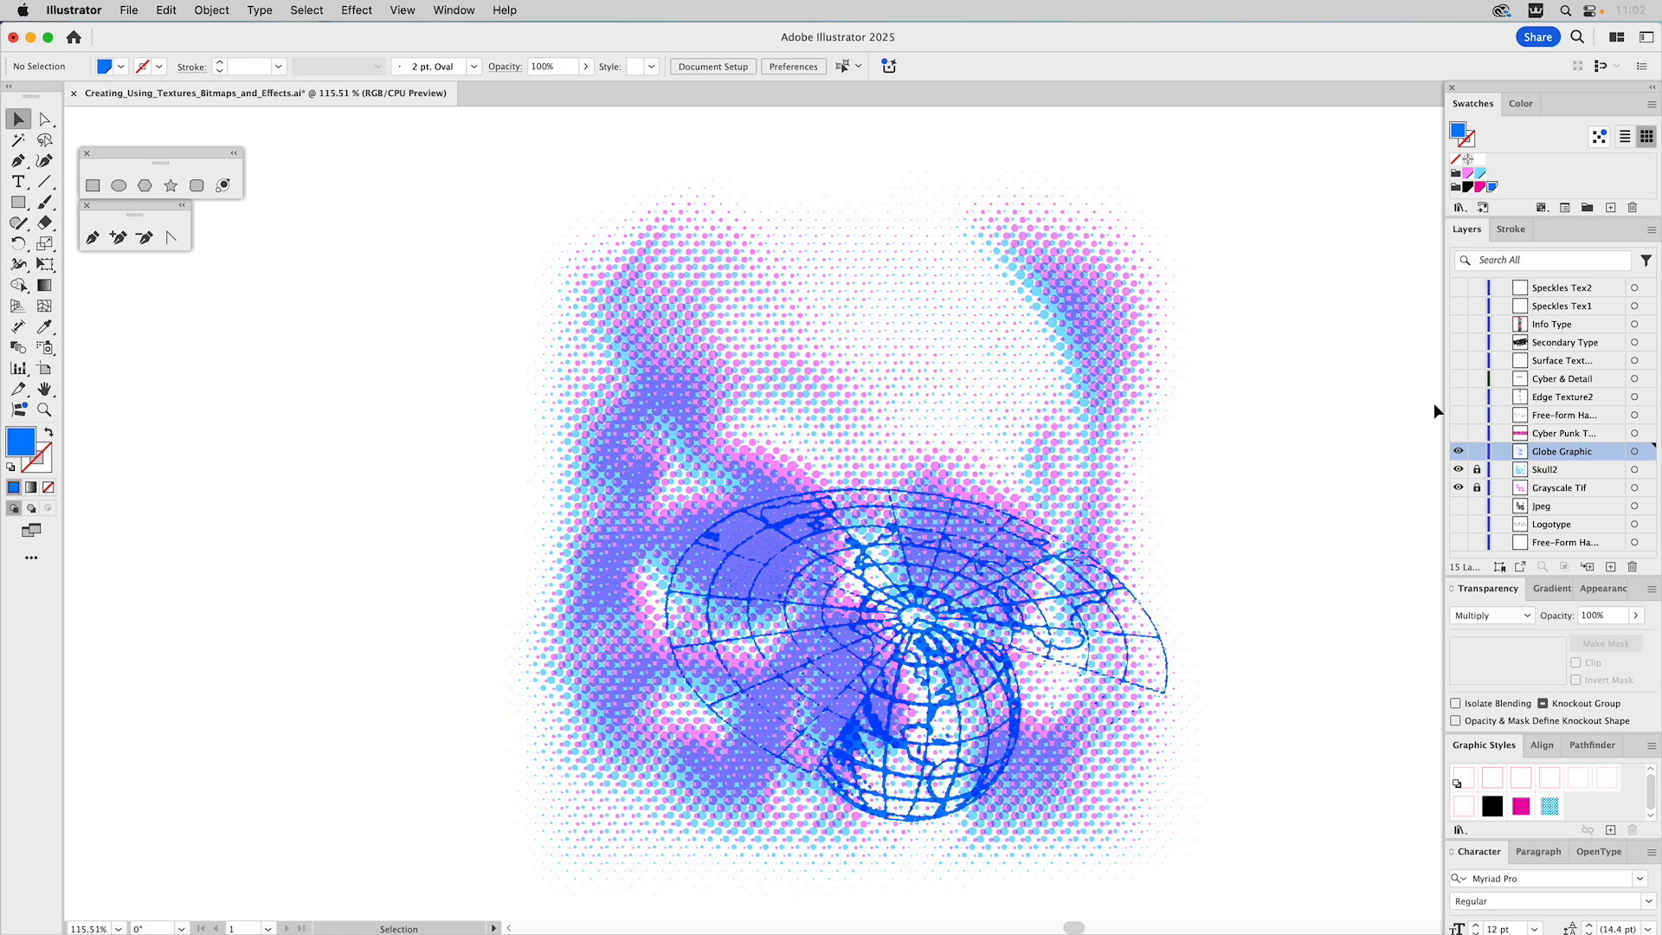
Step: Show the PUNK type and its free-form halftone layer, and set the halftone clip group's blending mode to Multiply
left_click(1458, 435)
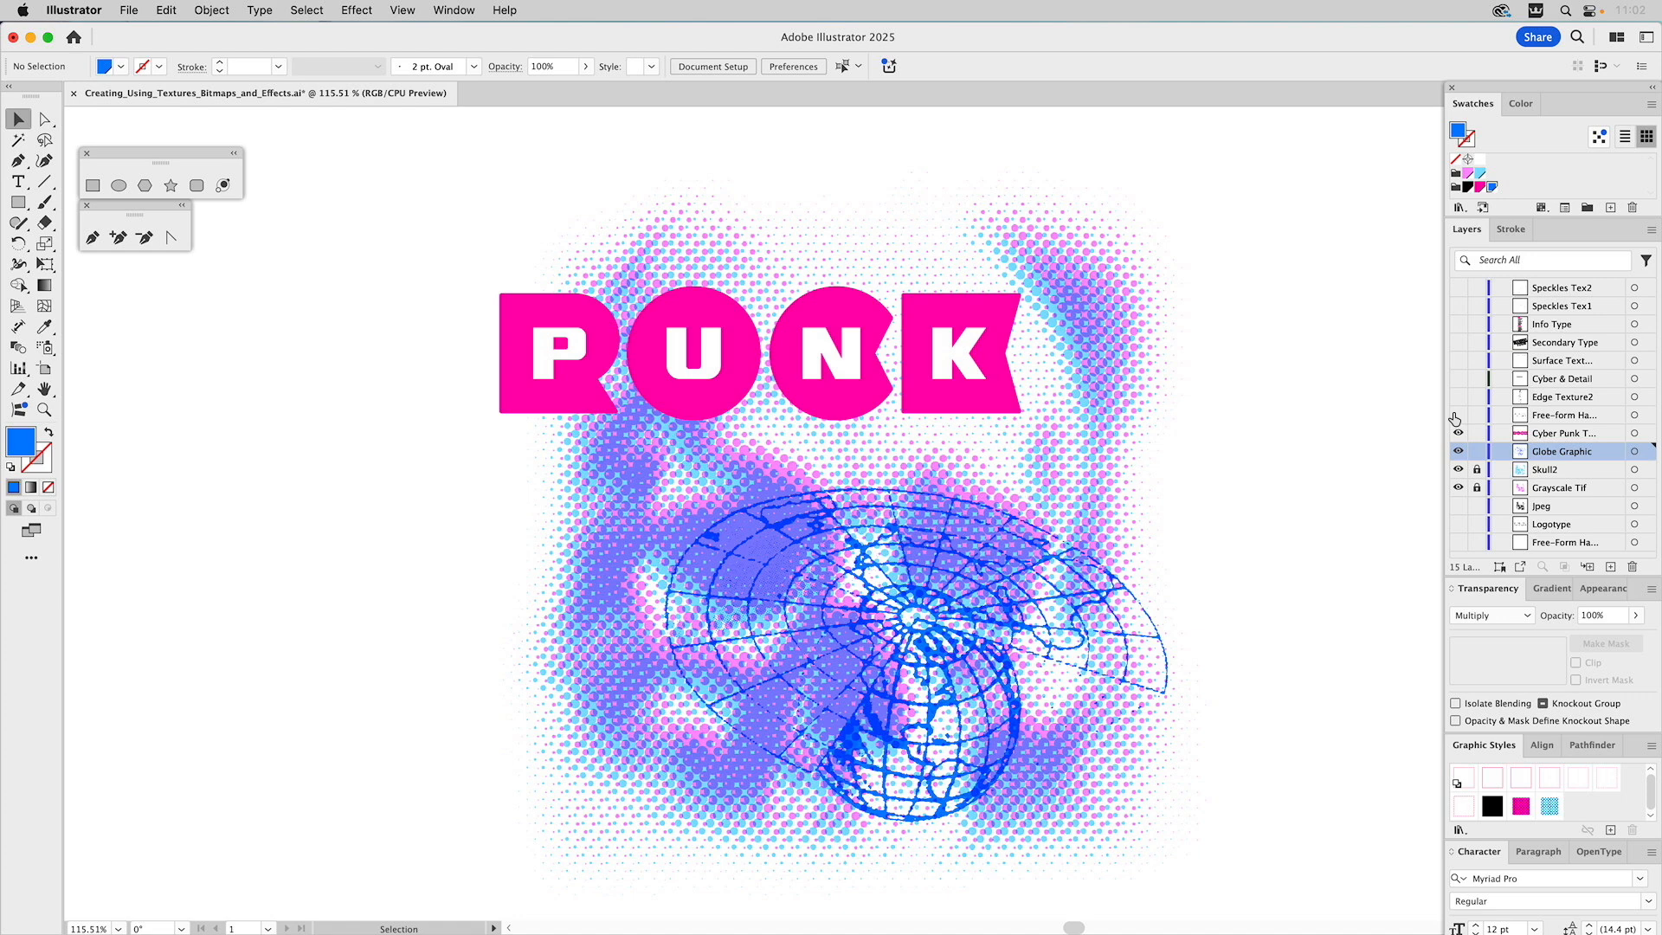
left_click(1457, 416)
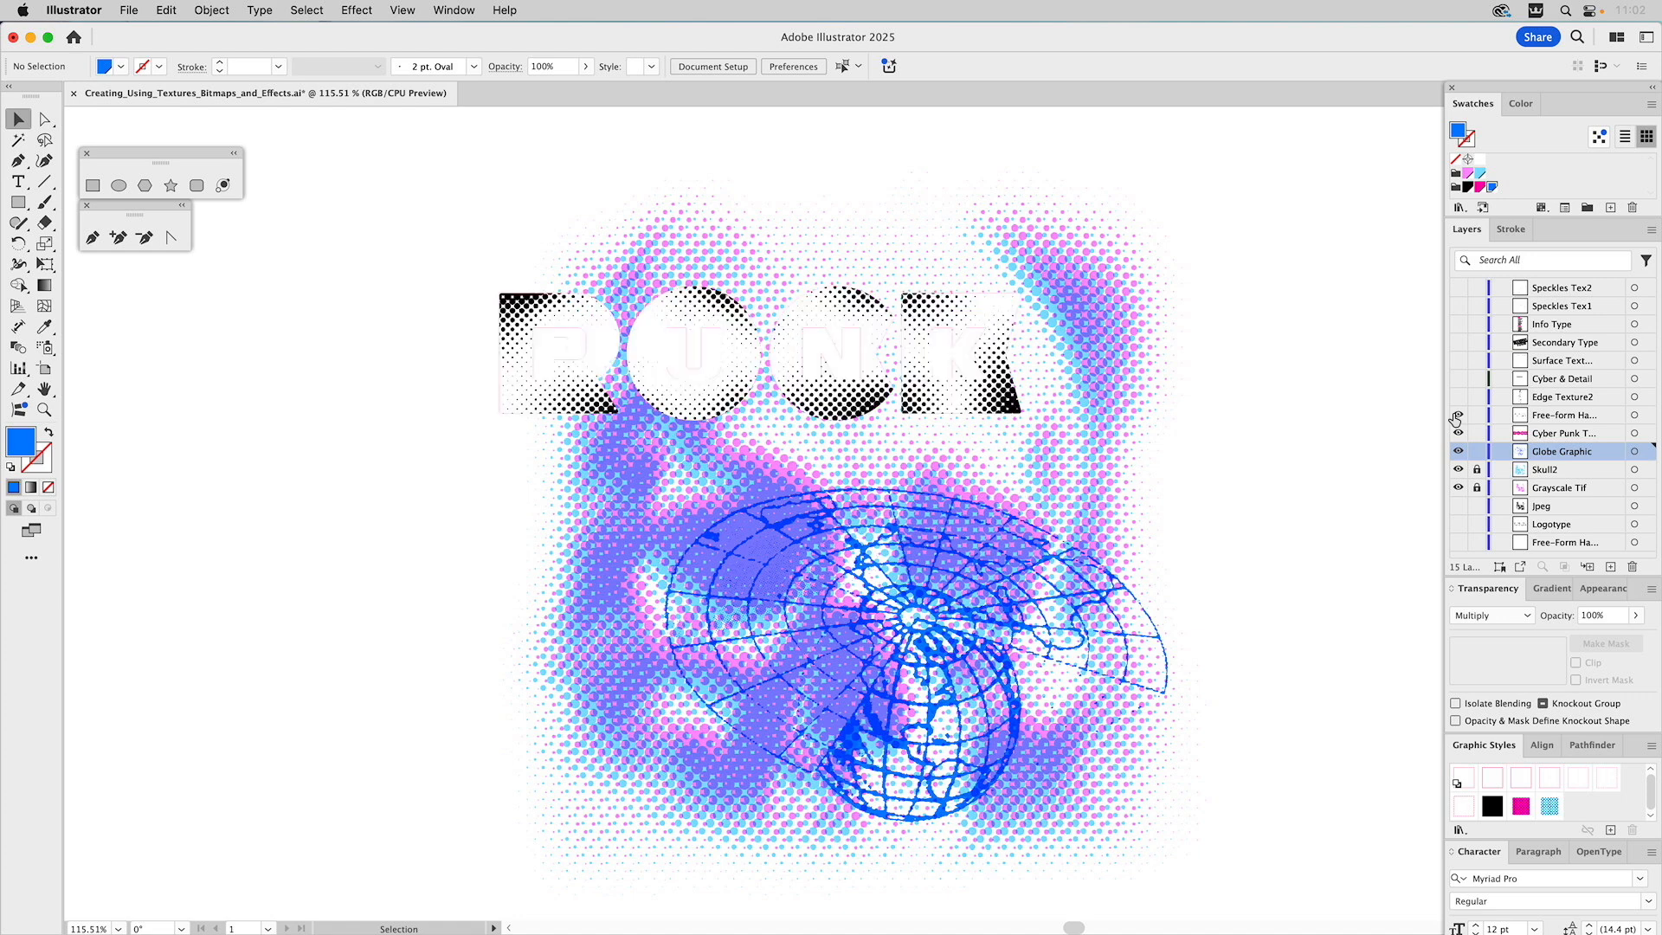
left_click(936, 302)
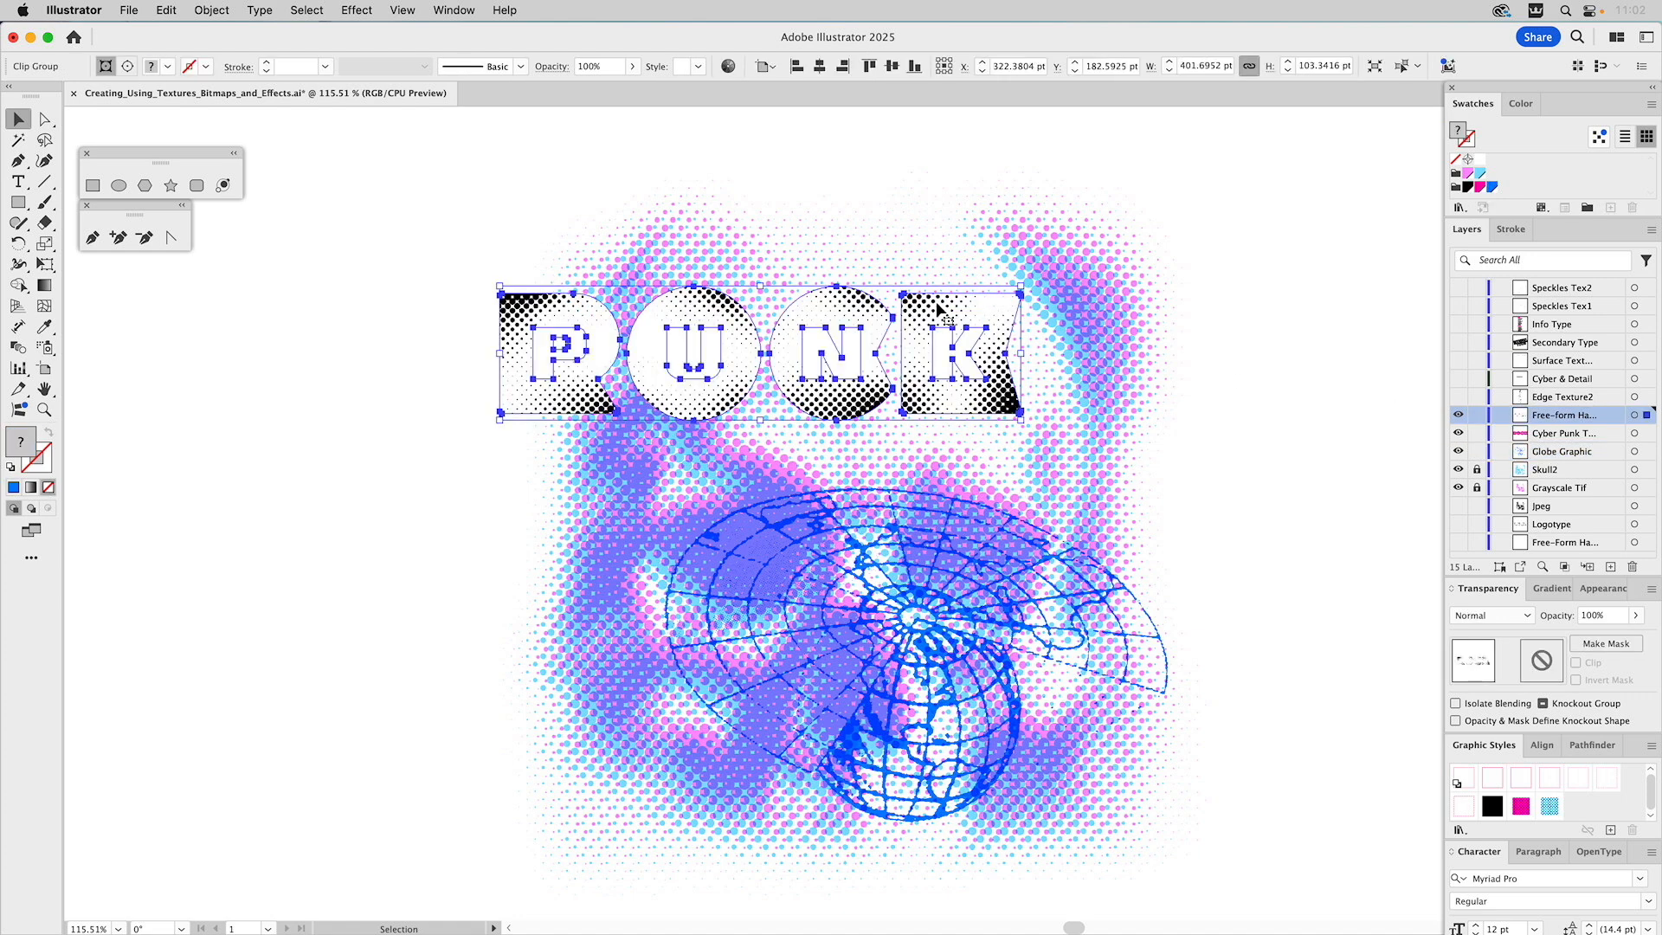
left_click(1494, 616)
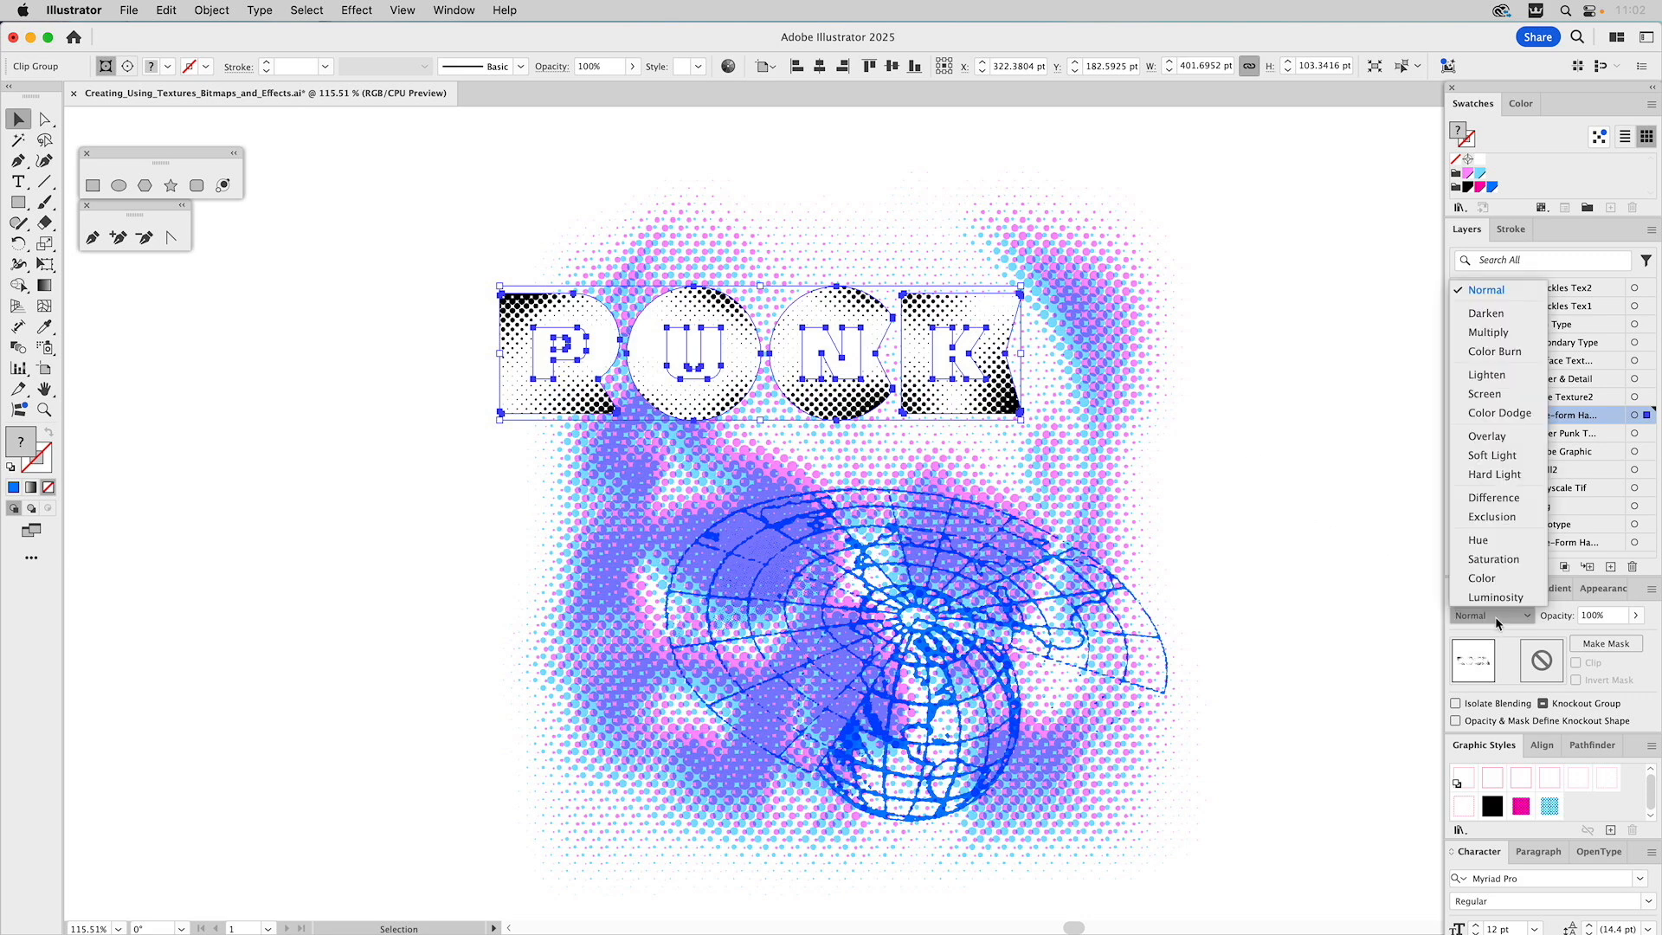
left_click(1513, 347)
left_click(1312, 277)
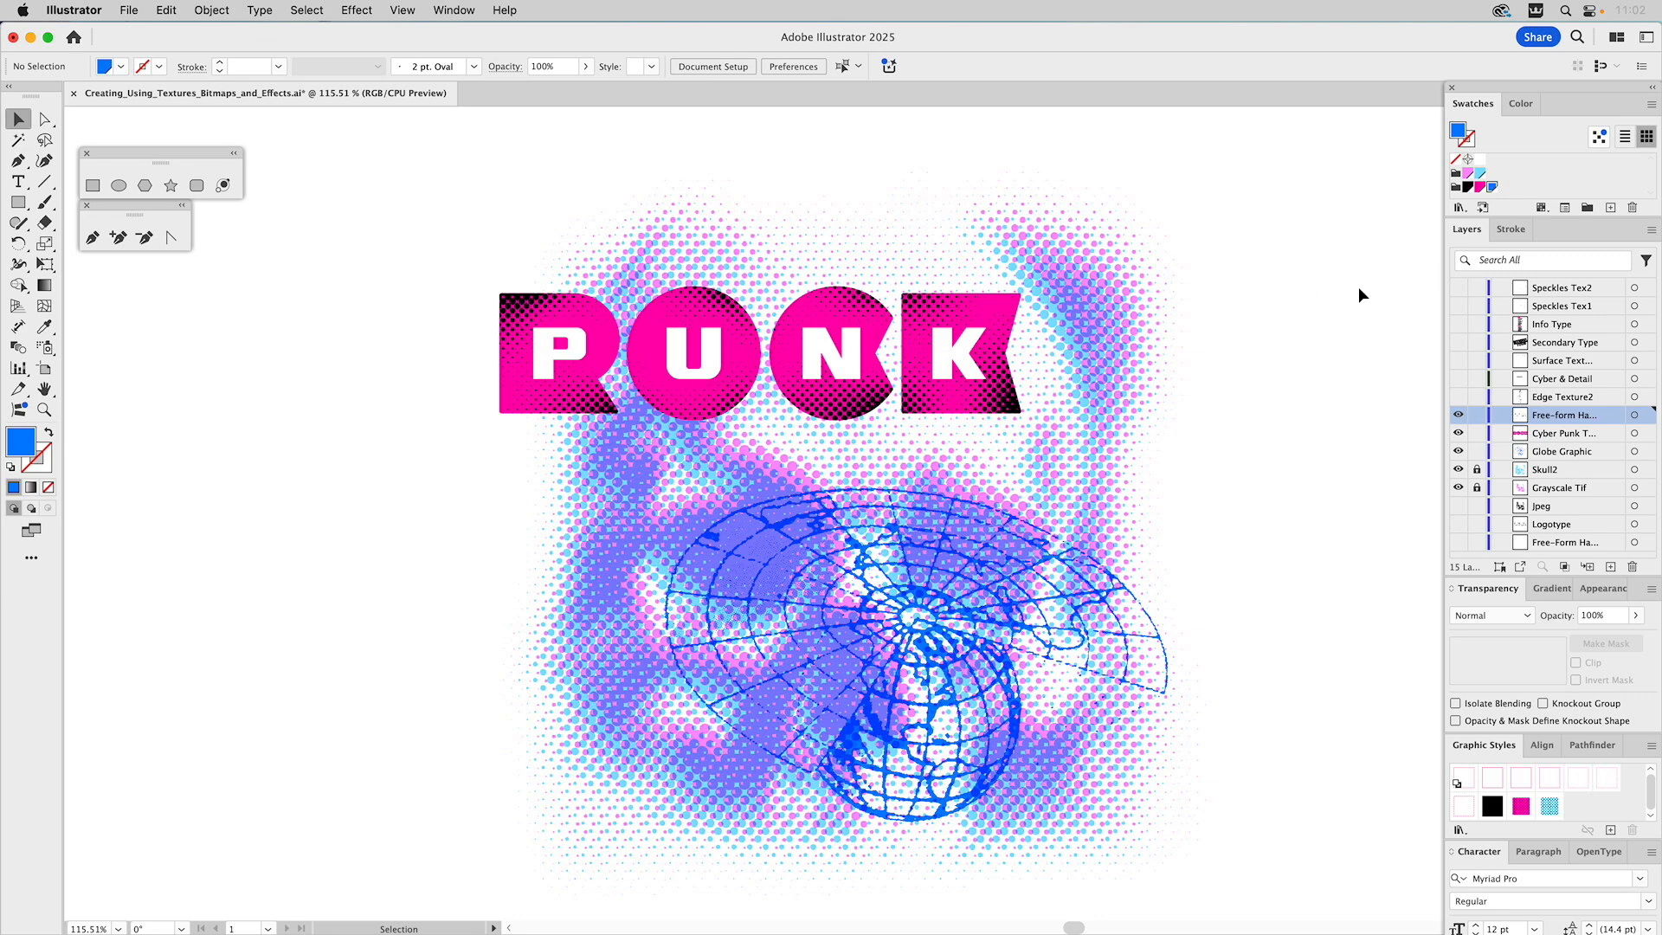
Step: Show the Cyber & Detail and Edge Texture2 layers, and lock all other visible layers except Edge Texture2
left_click(1458, 380)
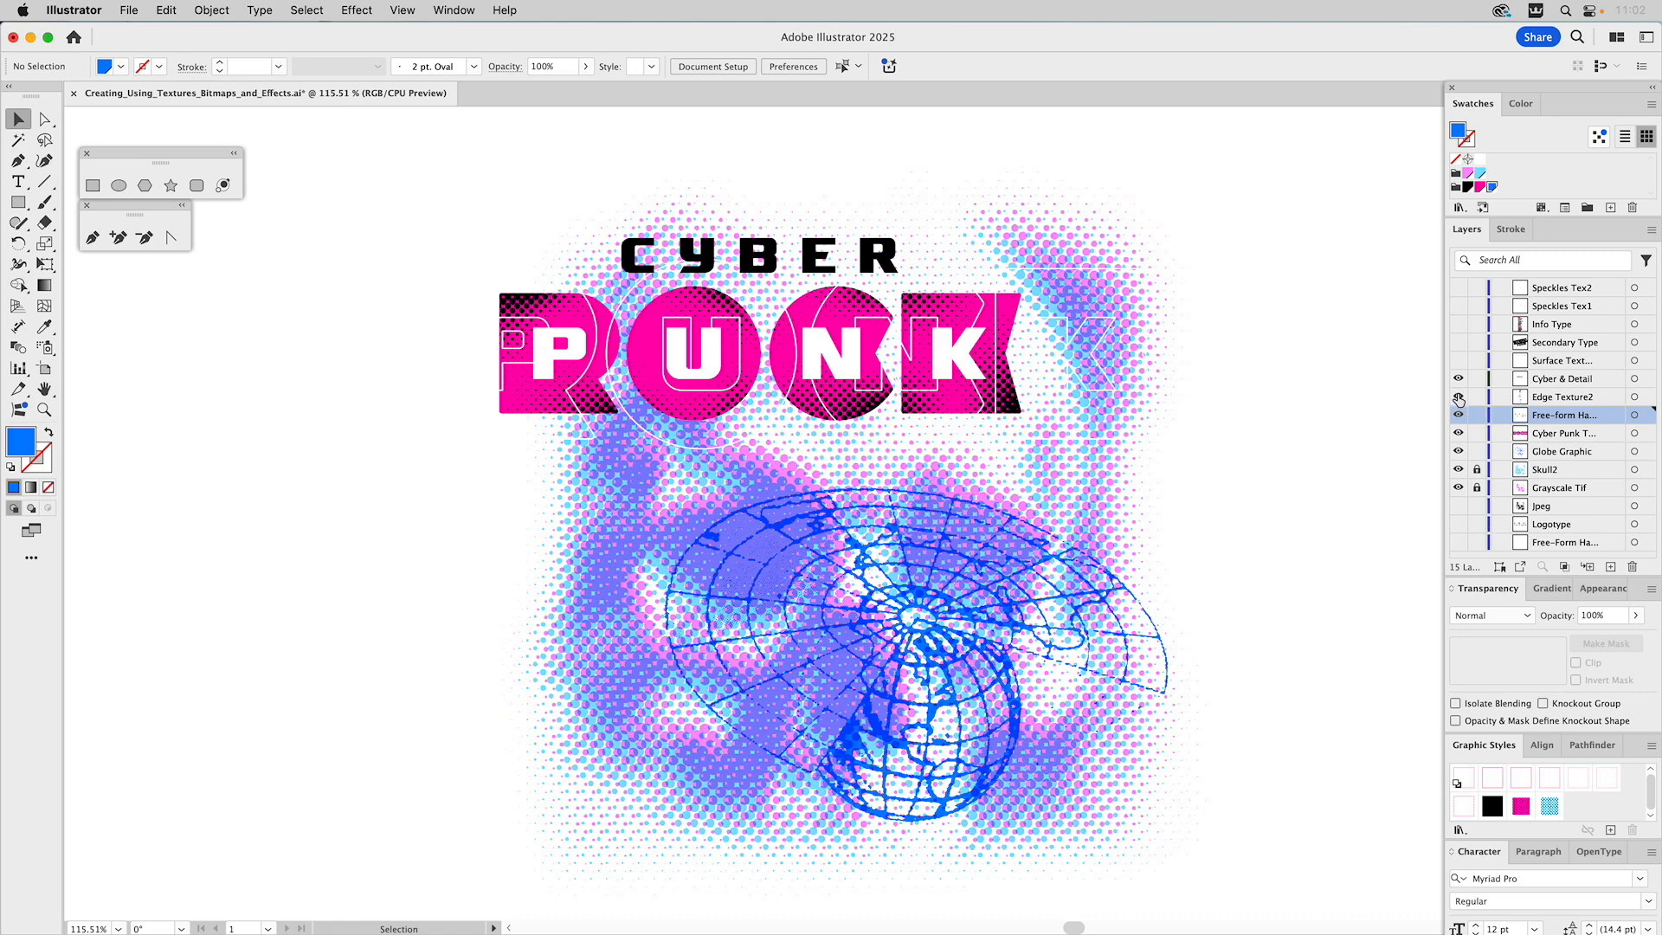
left_click(1459, 398)
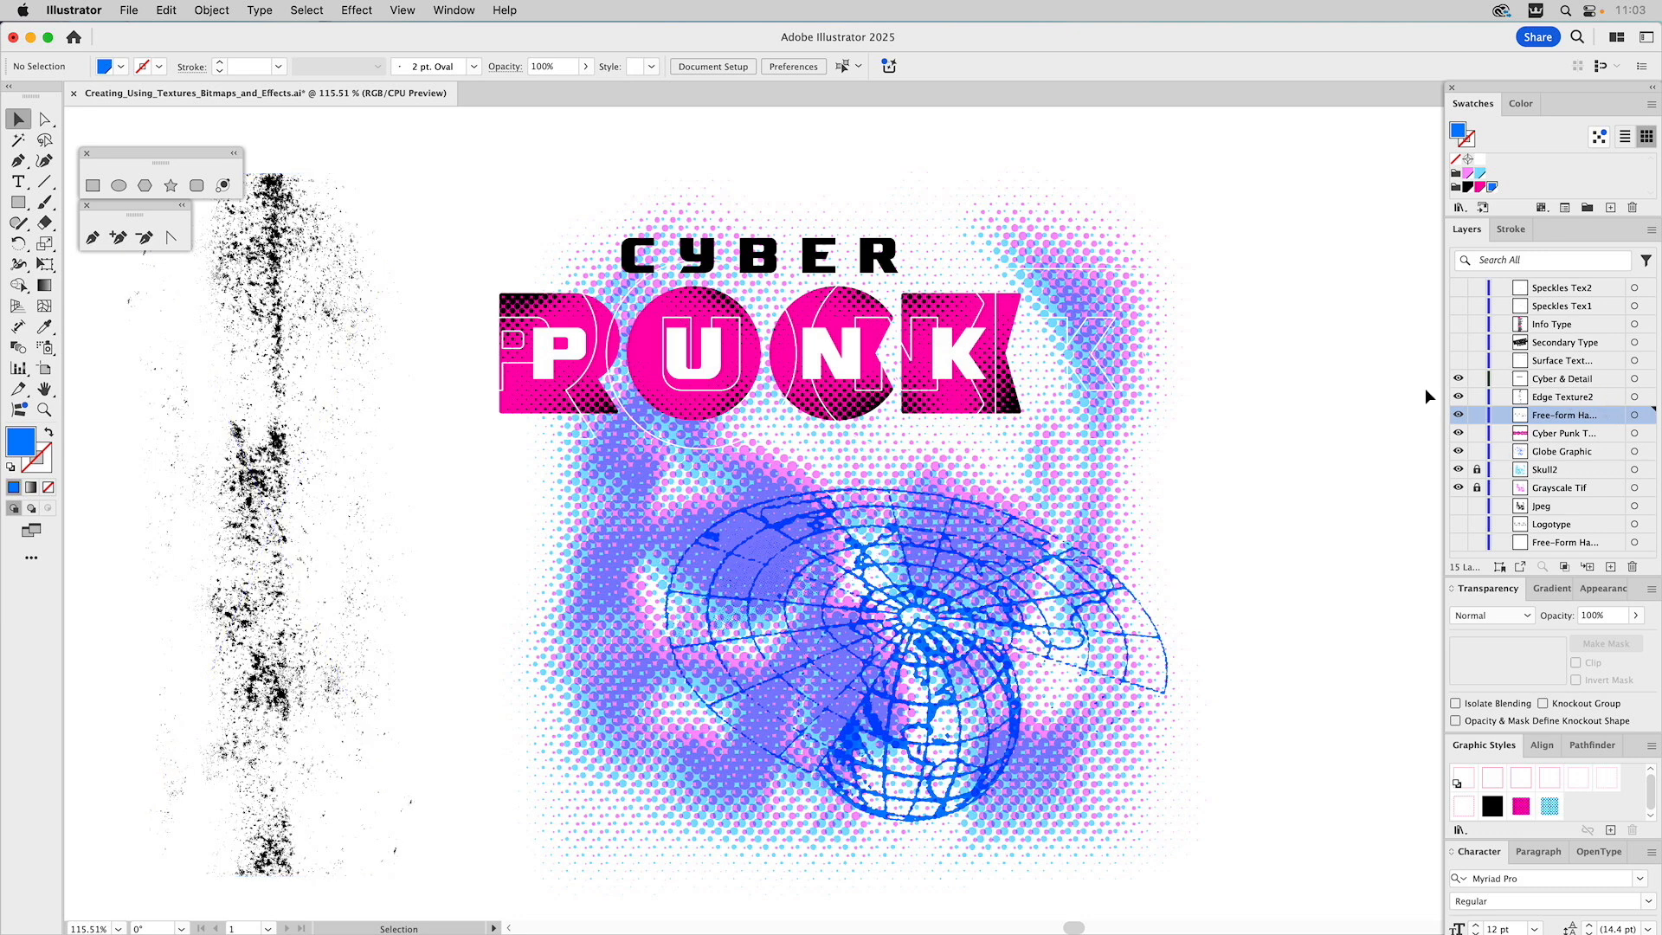
left_click(211, 367)
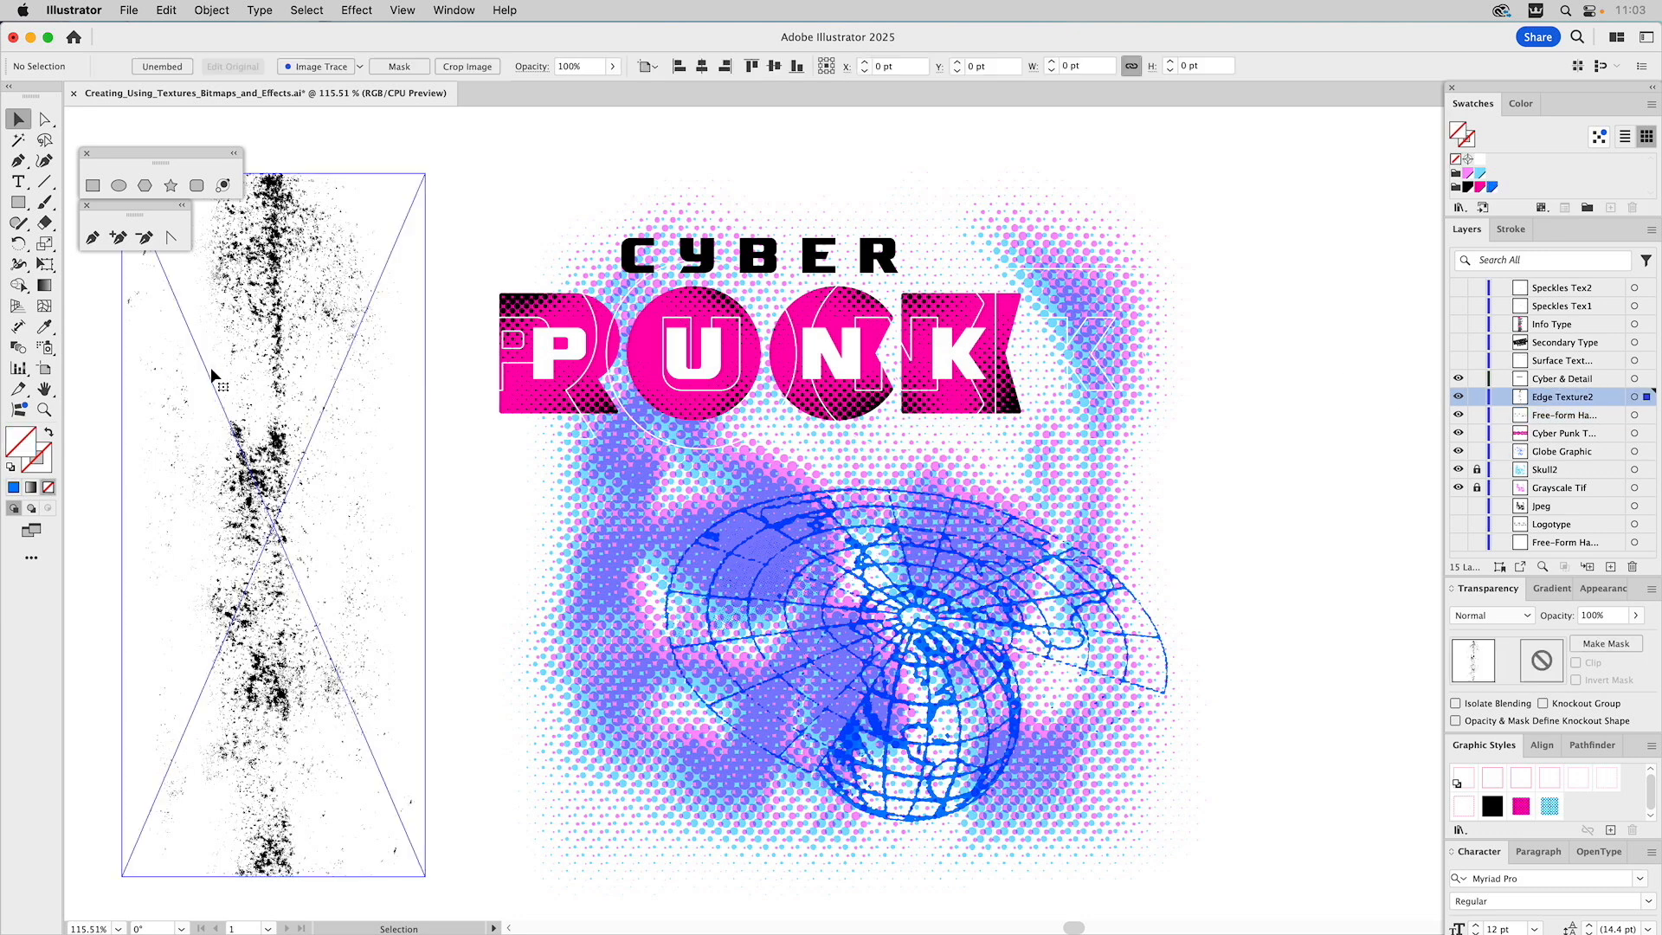
left_click(1477, 416)
left_click_drag(1477, 430, 1477, 451)
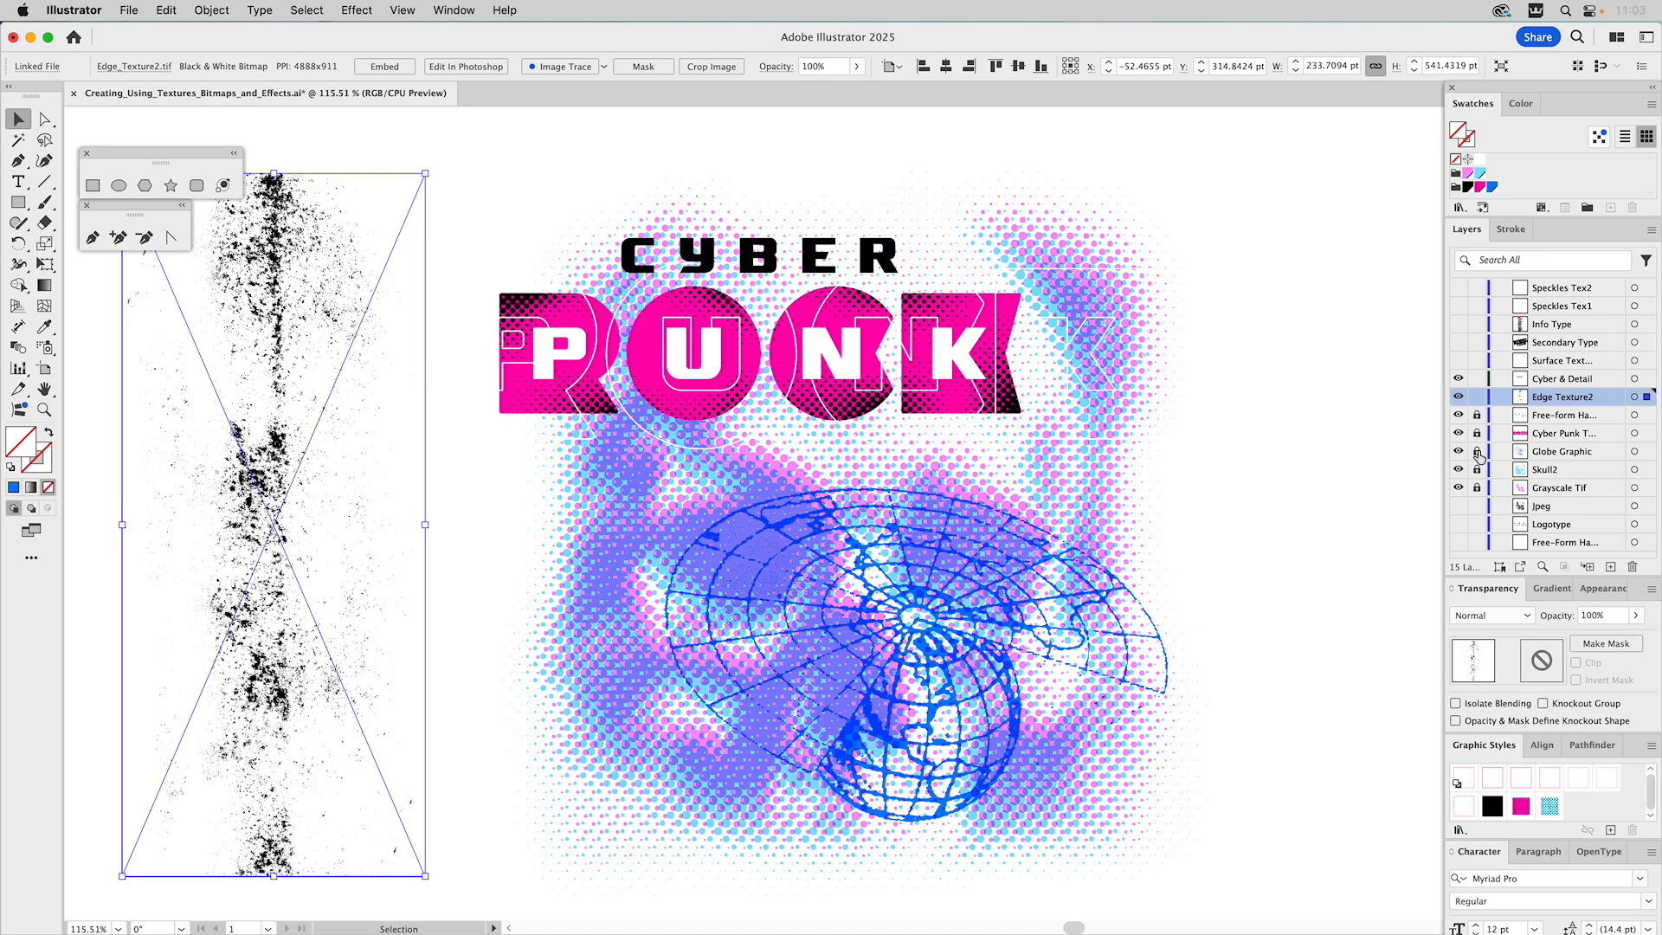
left_click(1477, 378)
Step: Move the edge texture bitmap over the middle of the PUNK artwork and fill it with white
left_click_drag(283, 465, 774, 490)
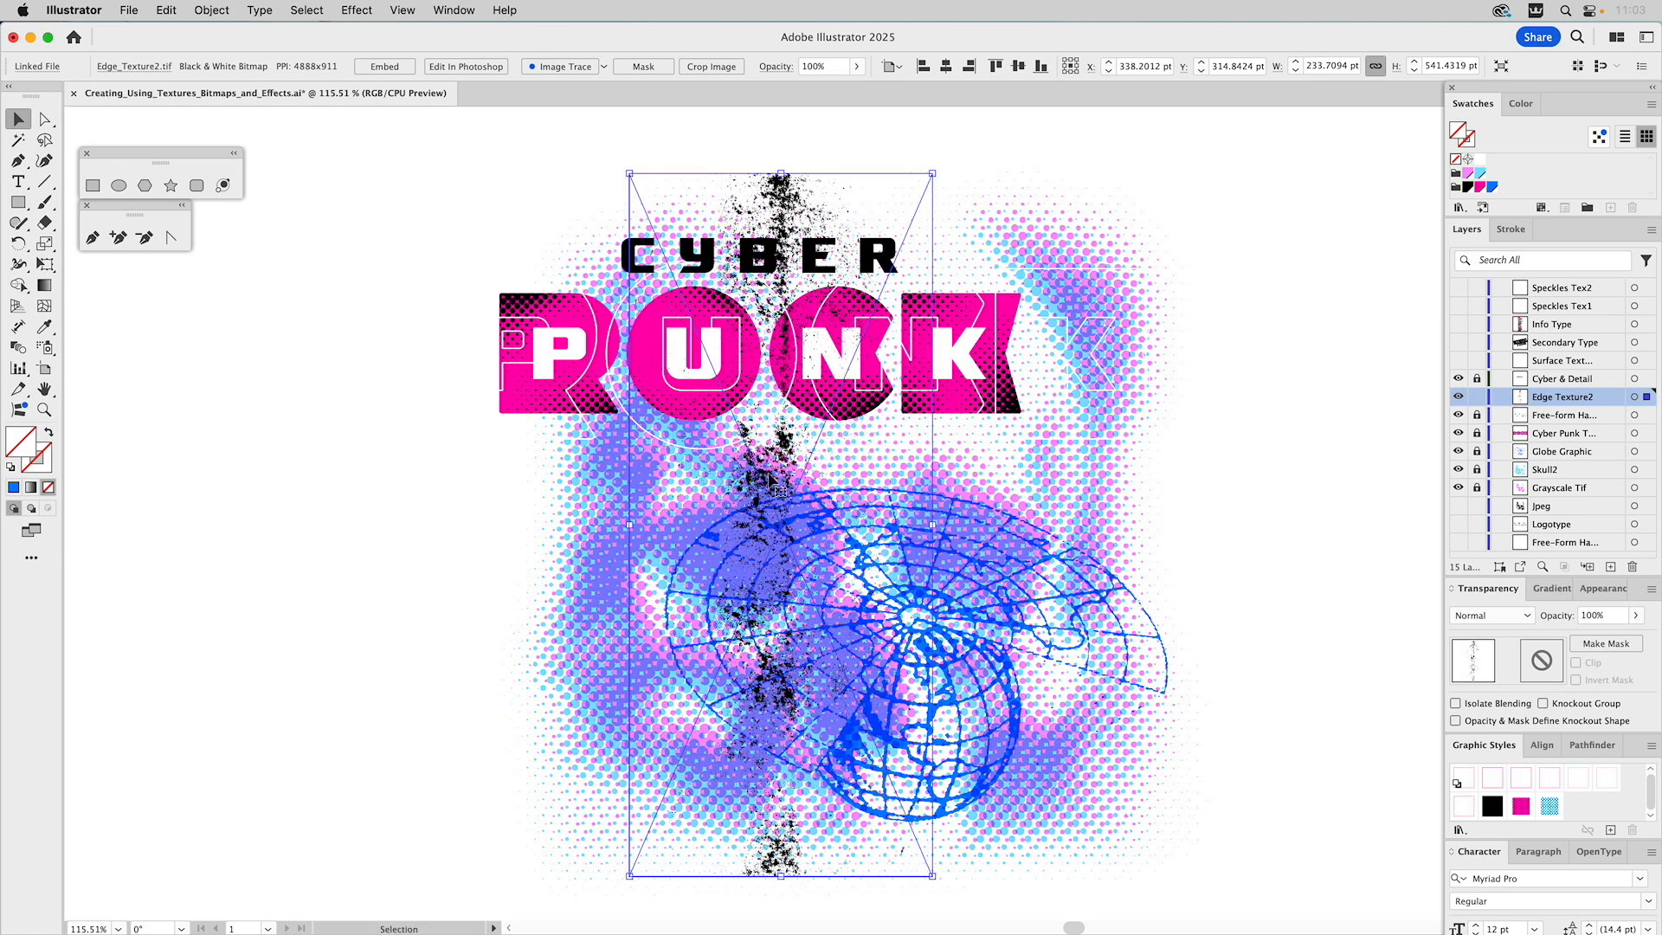
left_click(1481, 161)
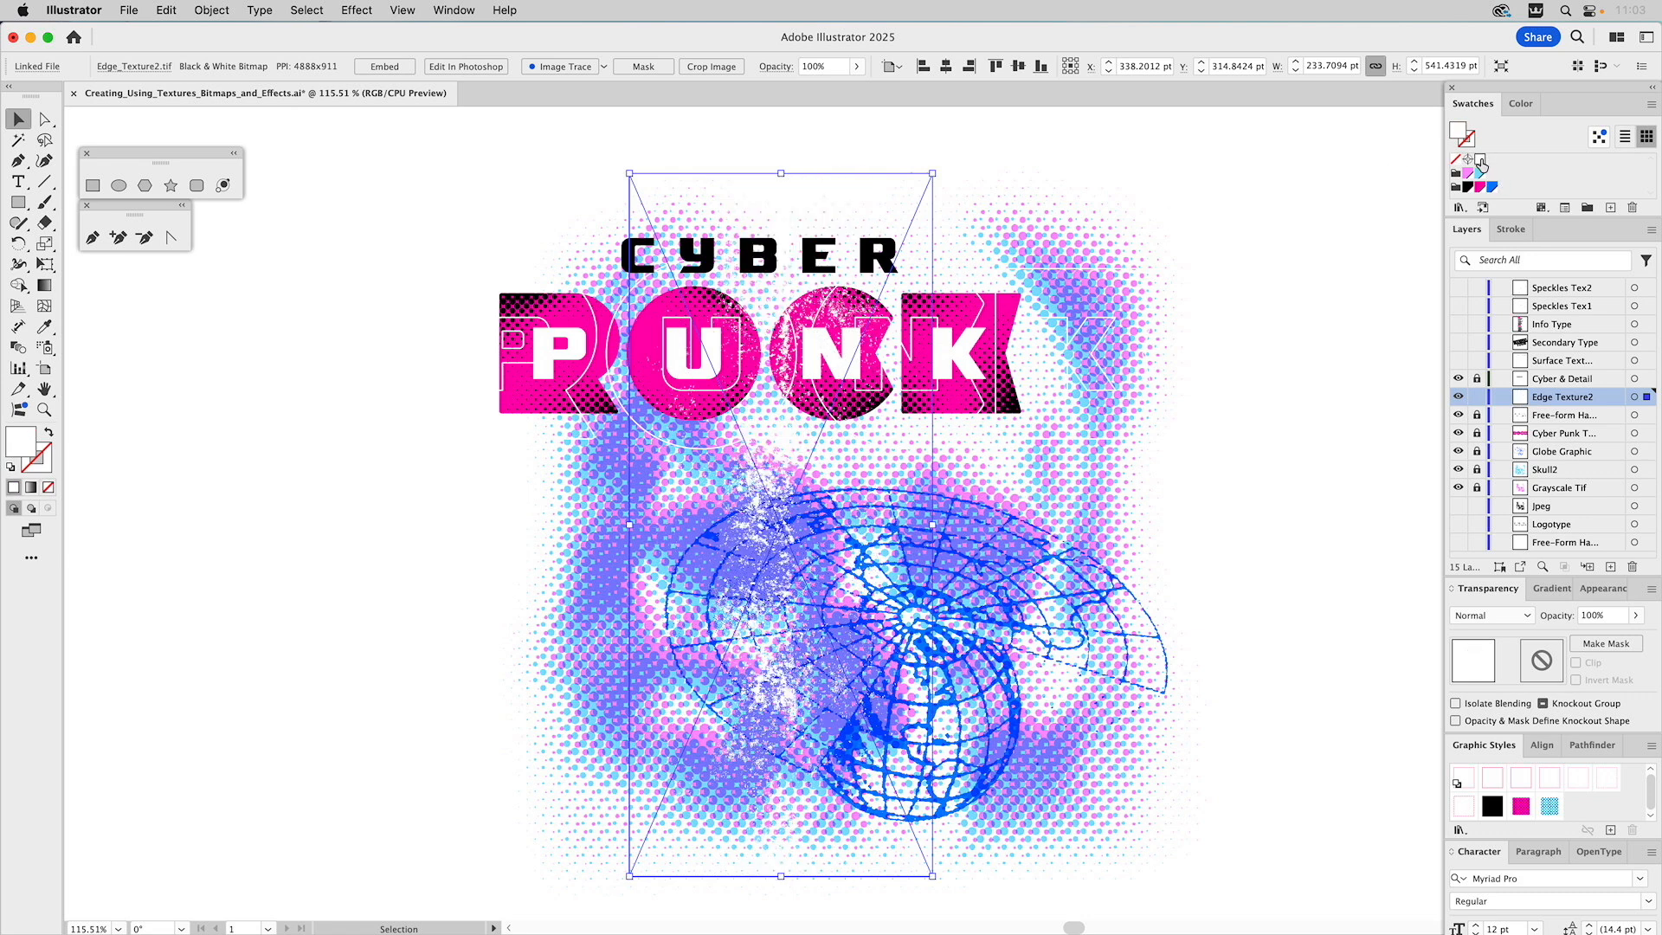
left_click(1366, 134)
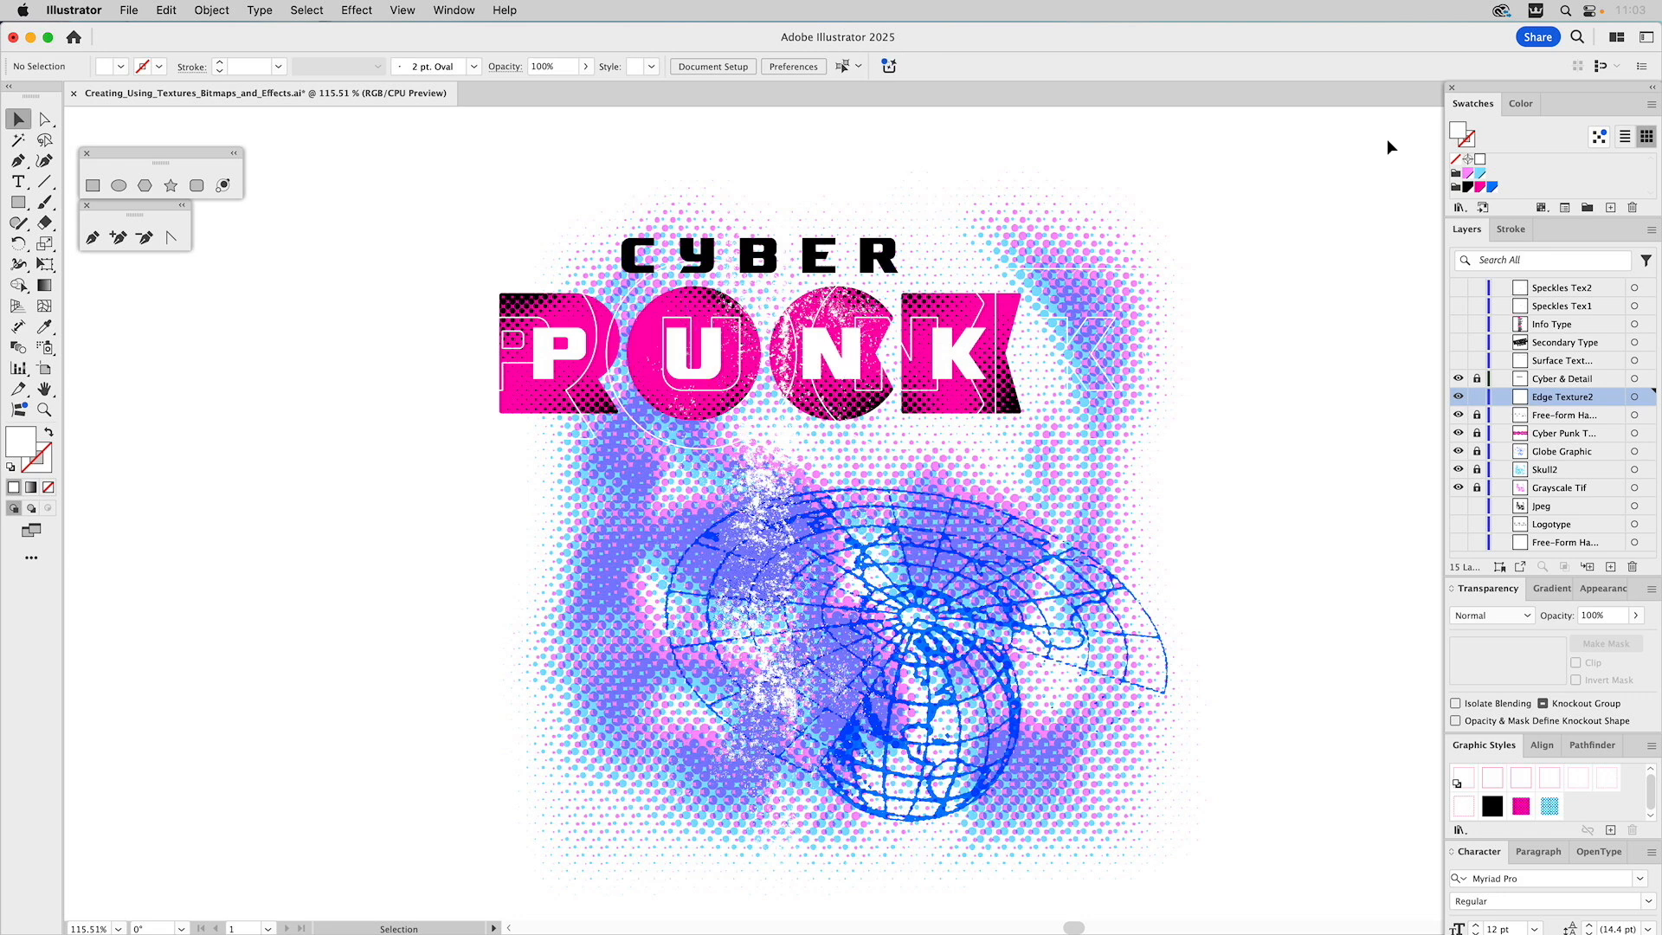
Step: Lock the Edge Texture2 layer and show the Secondary Type and Info Type layers
left_click(1477, 397)
left_click(1458, 345)
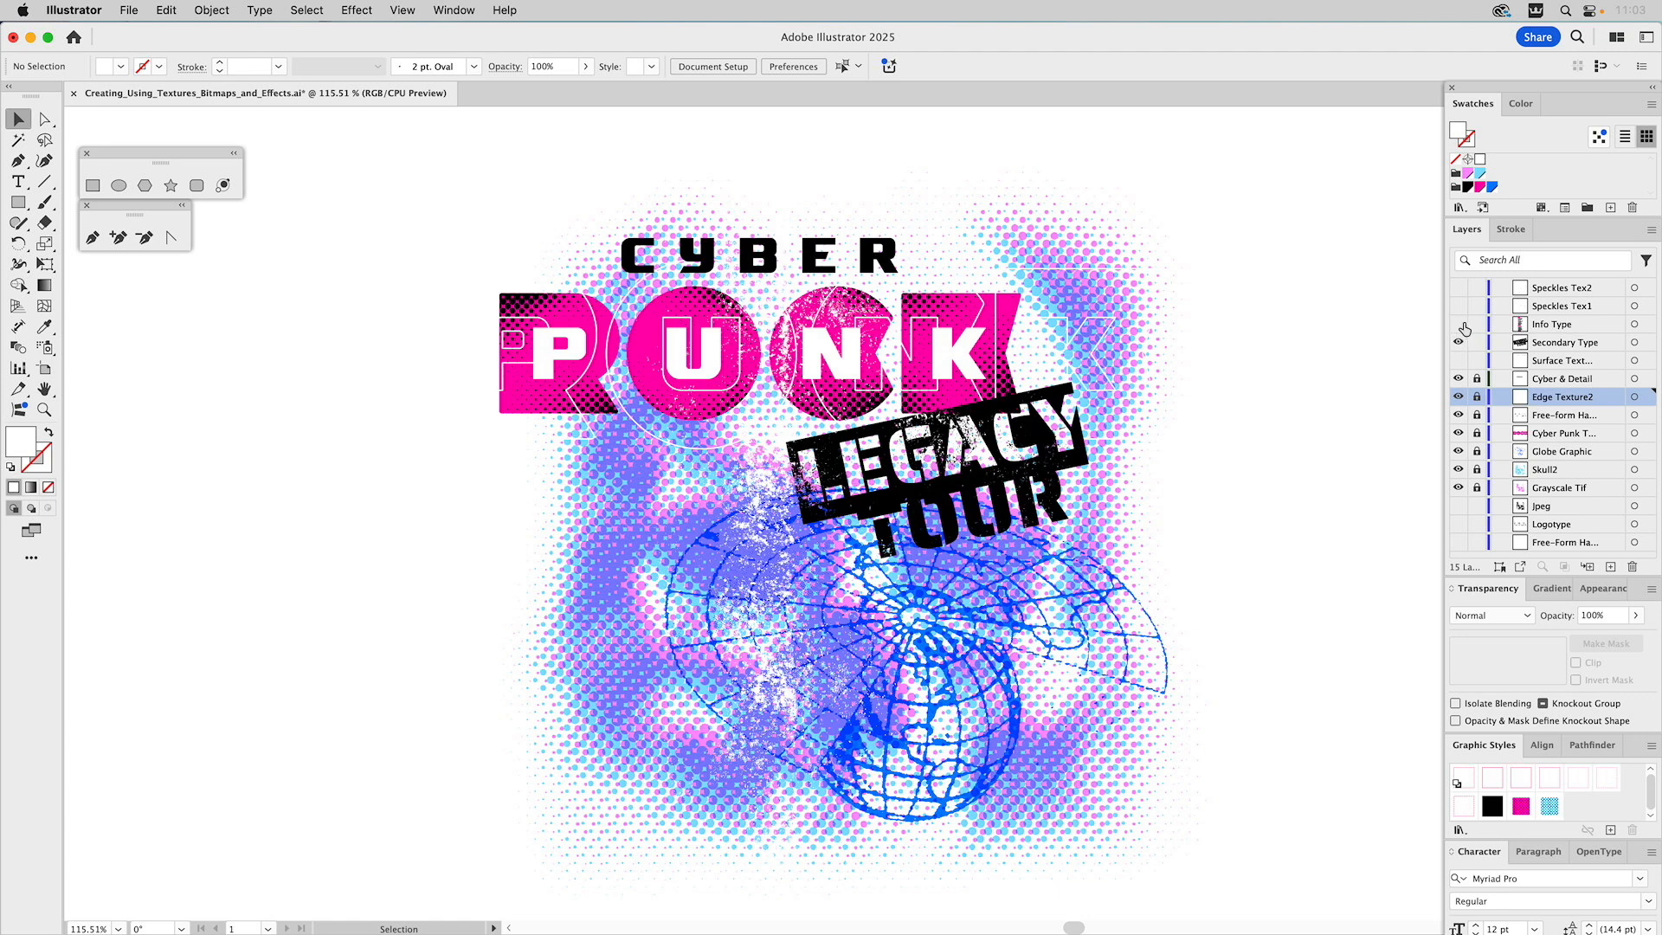
left_click(1459, 325)
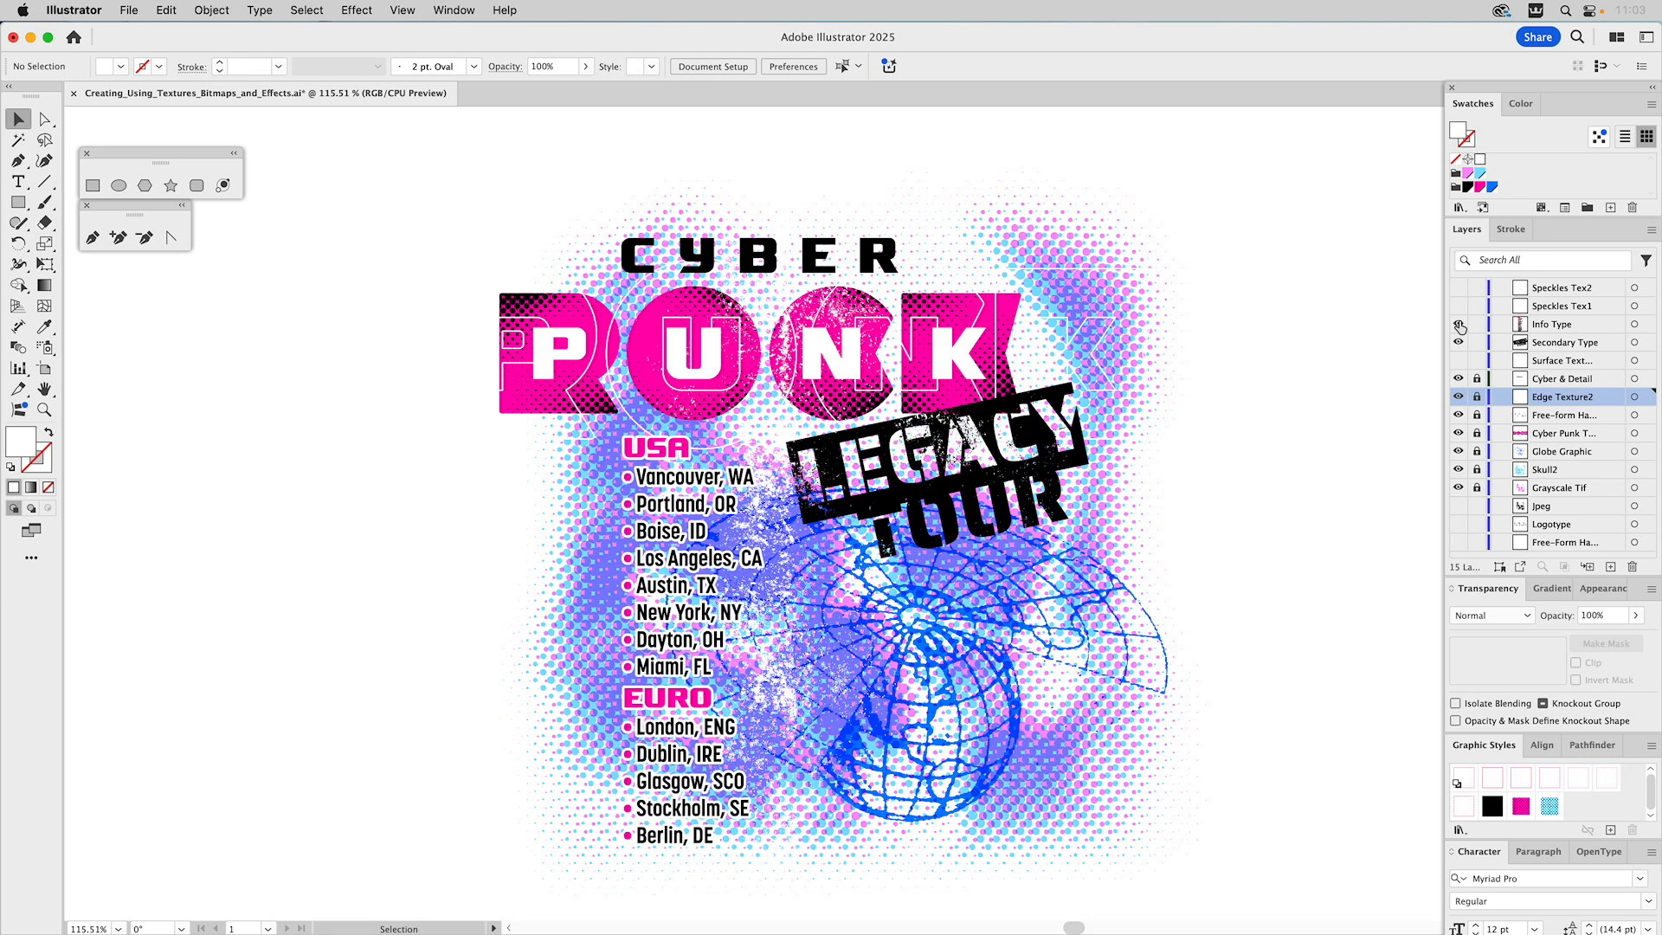
Step: Show the surface texture layer, switching its visibility off and on to compare the artwork with and without it
left_click(1459, 361)
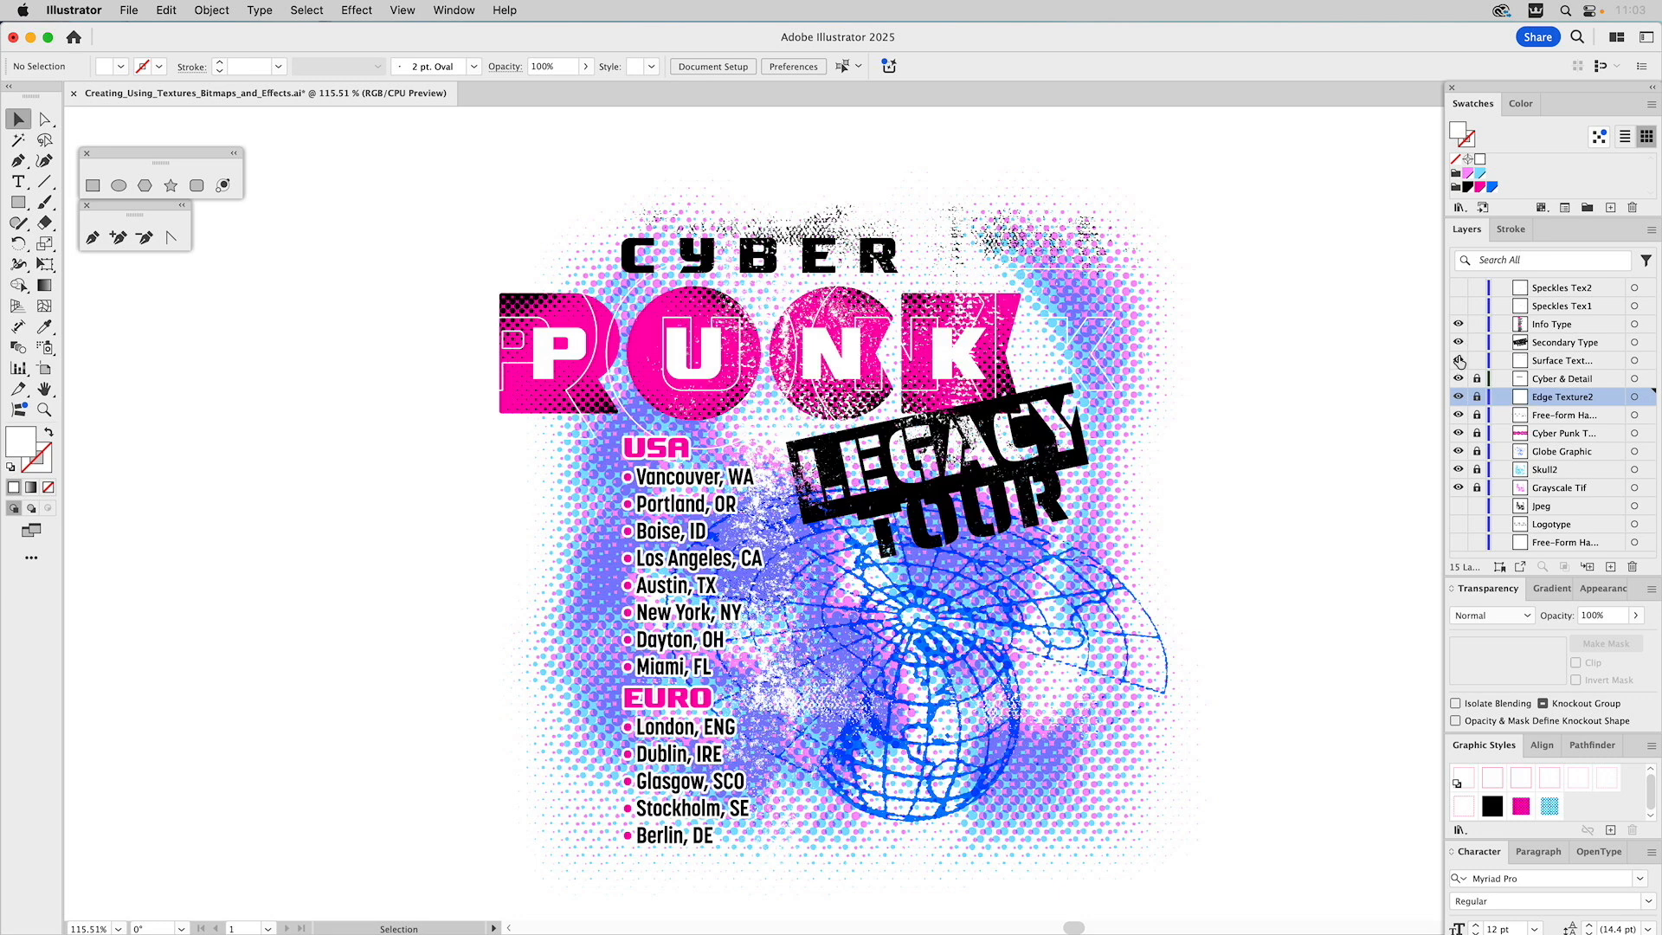
left_click(1459, 361)
left_click(1459, 361)
left_click(1458, 362)
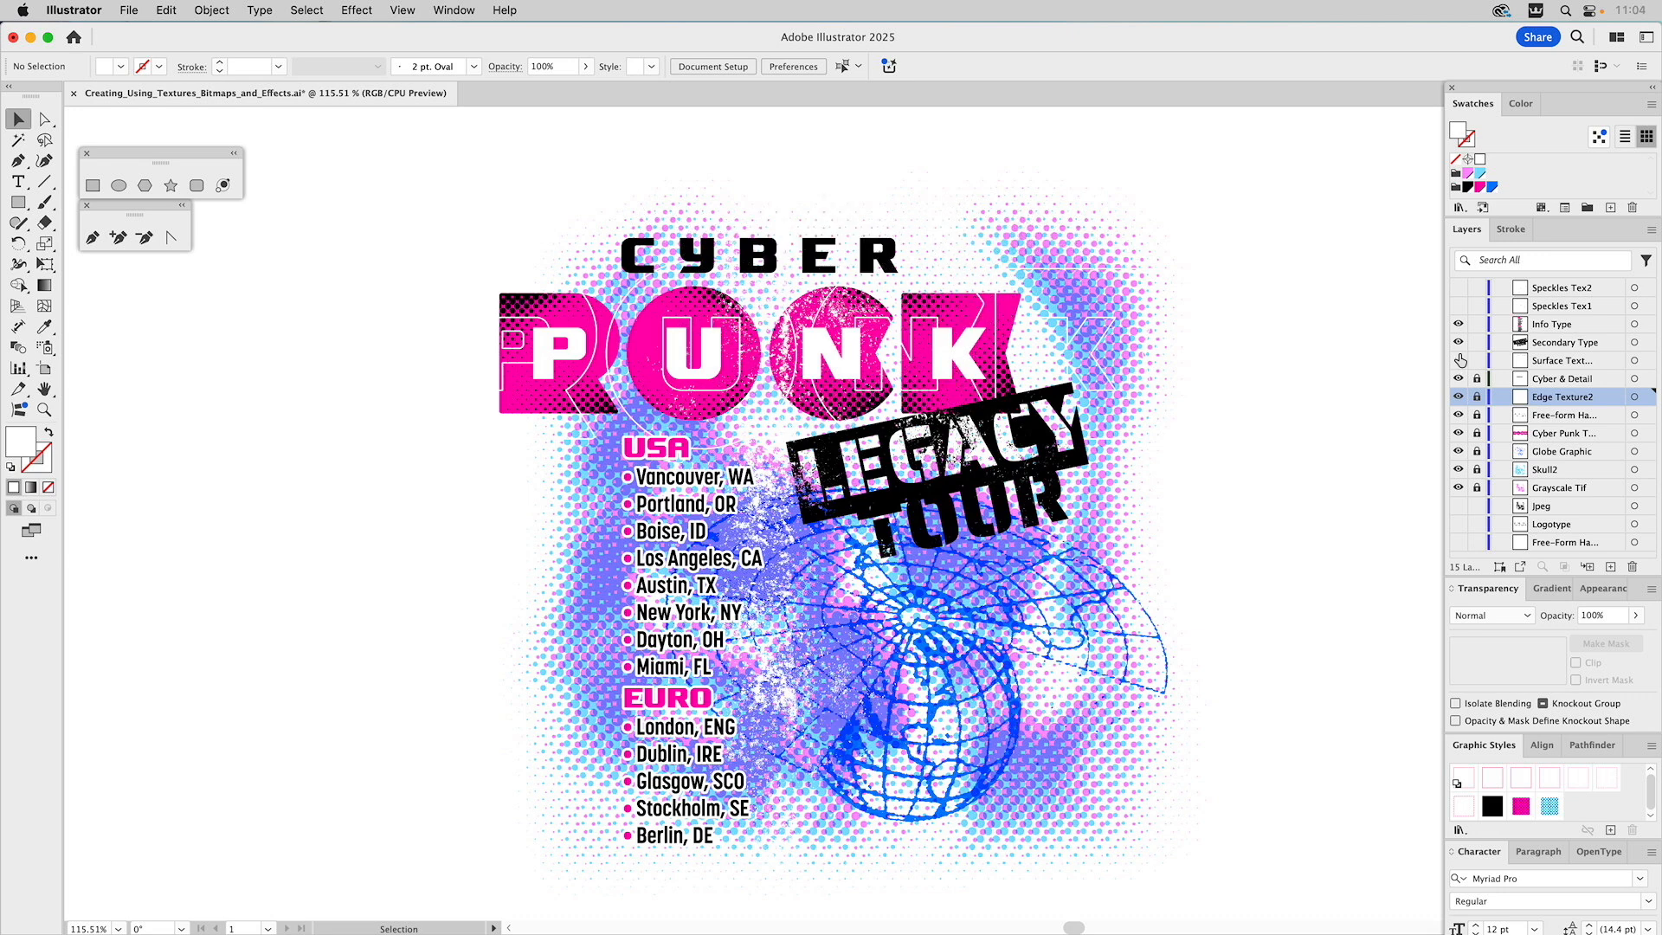
left_click(1459, 361)
Step: Move the surface texture bitmap off the artwork to inspect it on its own, and undo the move
left_click(833, 213)
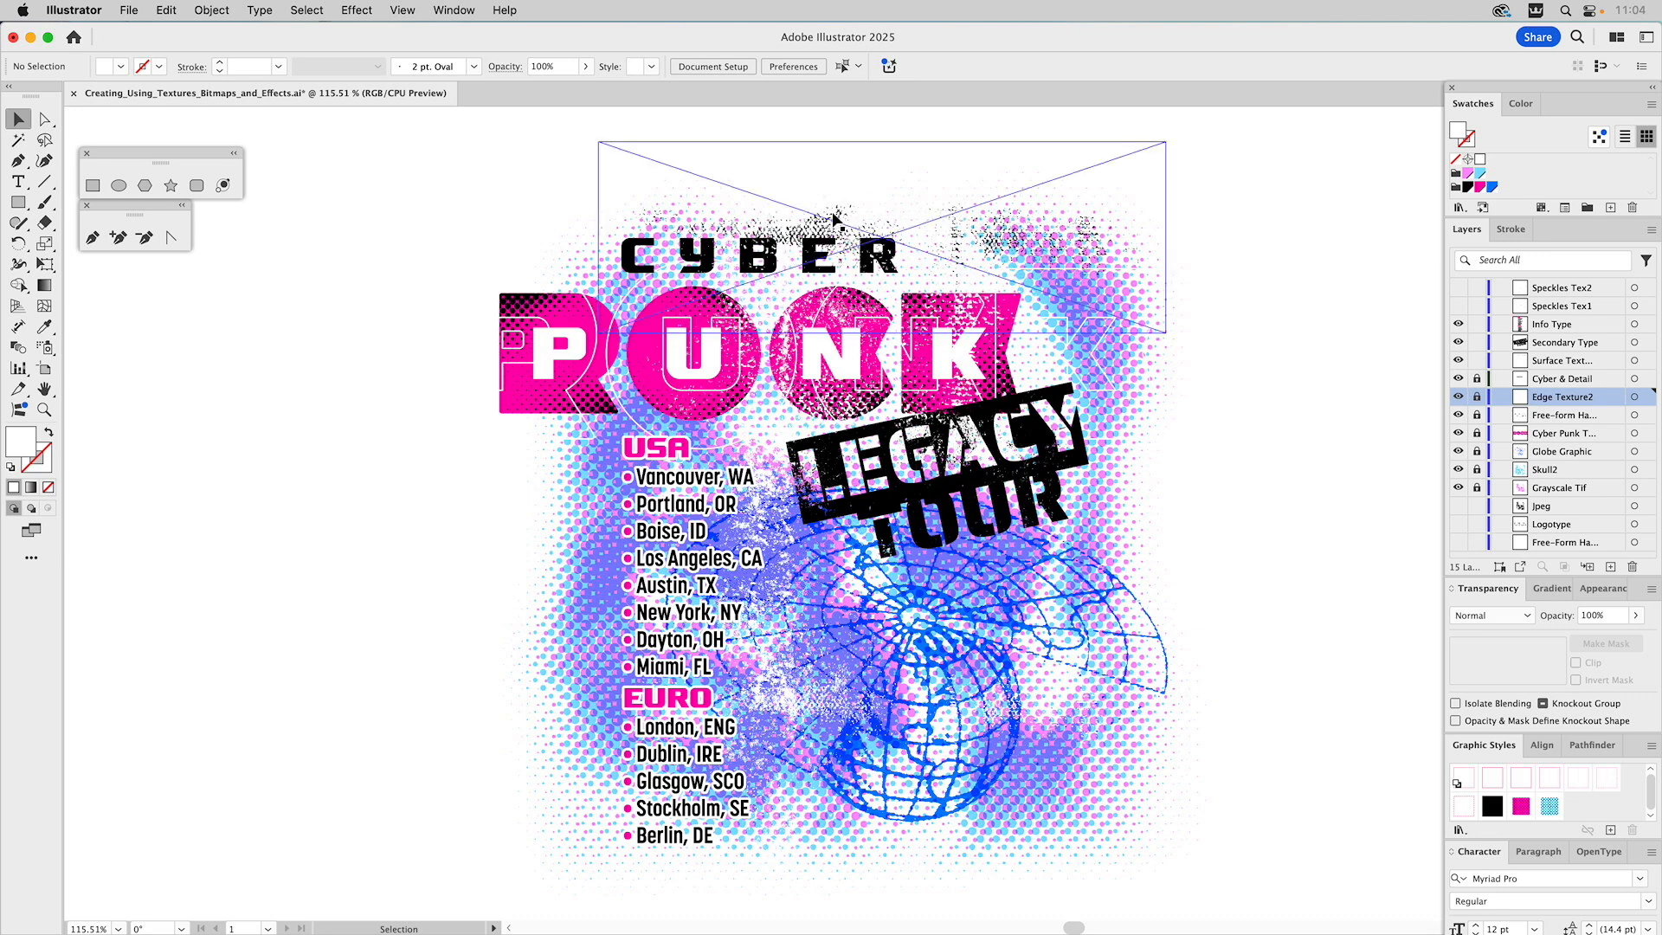
left_click_drag(1093, 213, 572, 207)
scroll(734, 234, "left", 10)
scroll(734, 234, "up", 1)
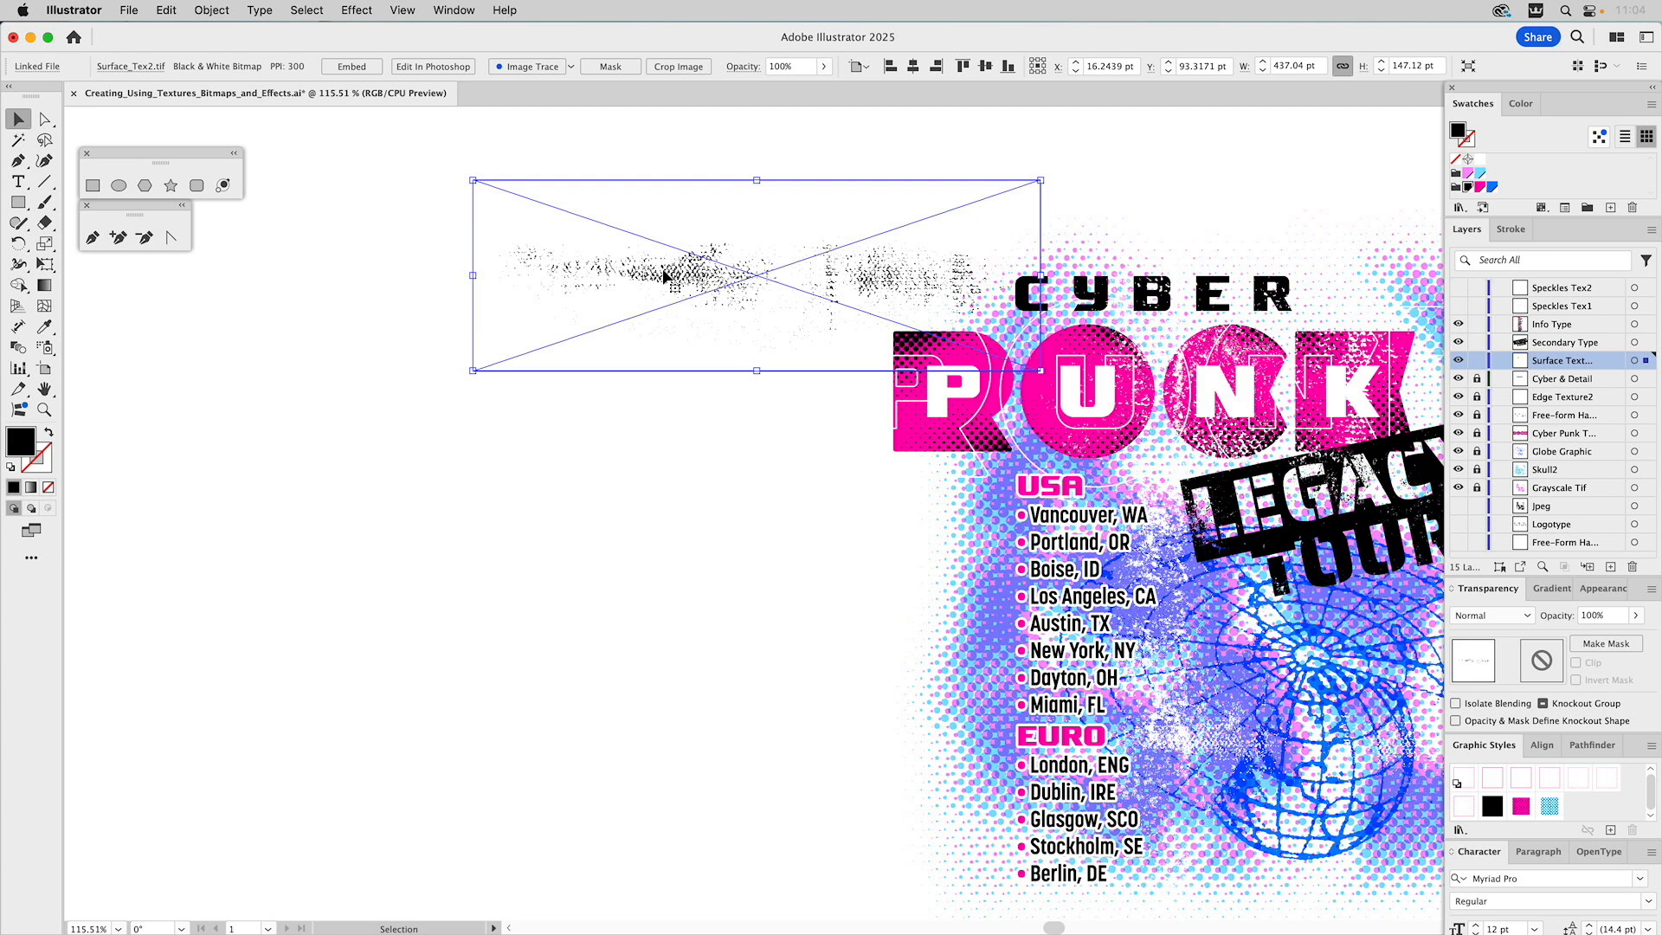
key("a")
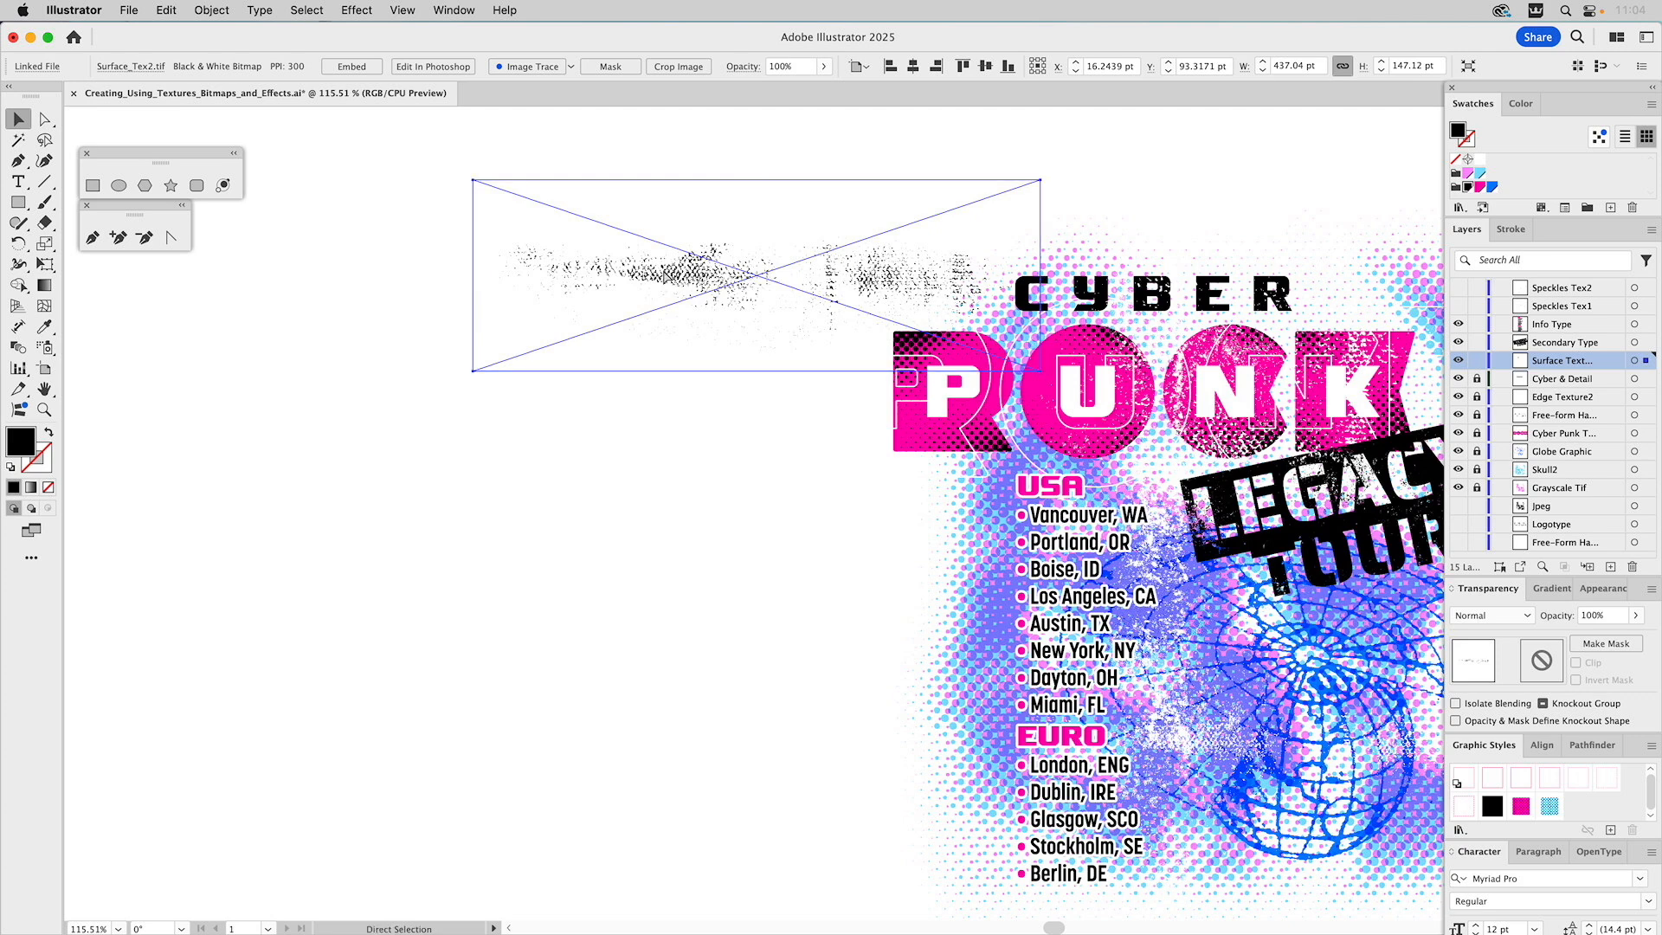
key("super+z")
left_click_drag(786, 362, 449, 360)
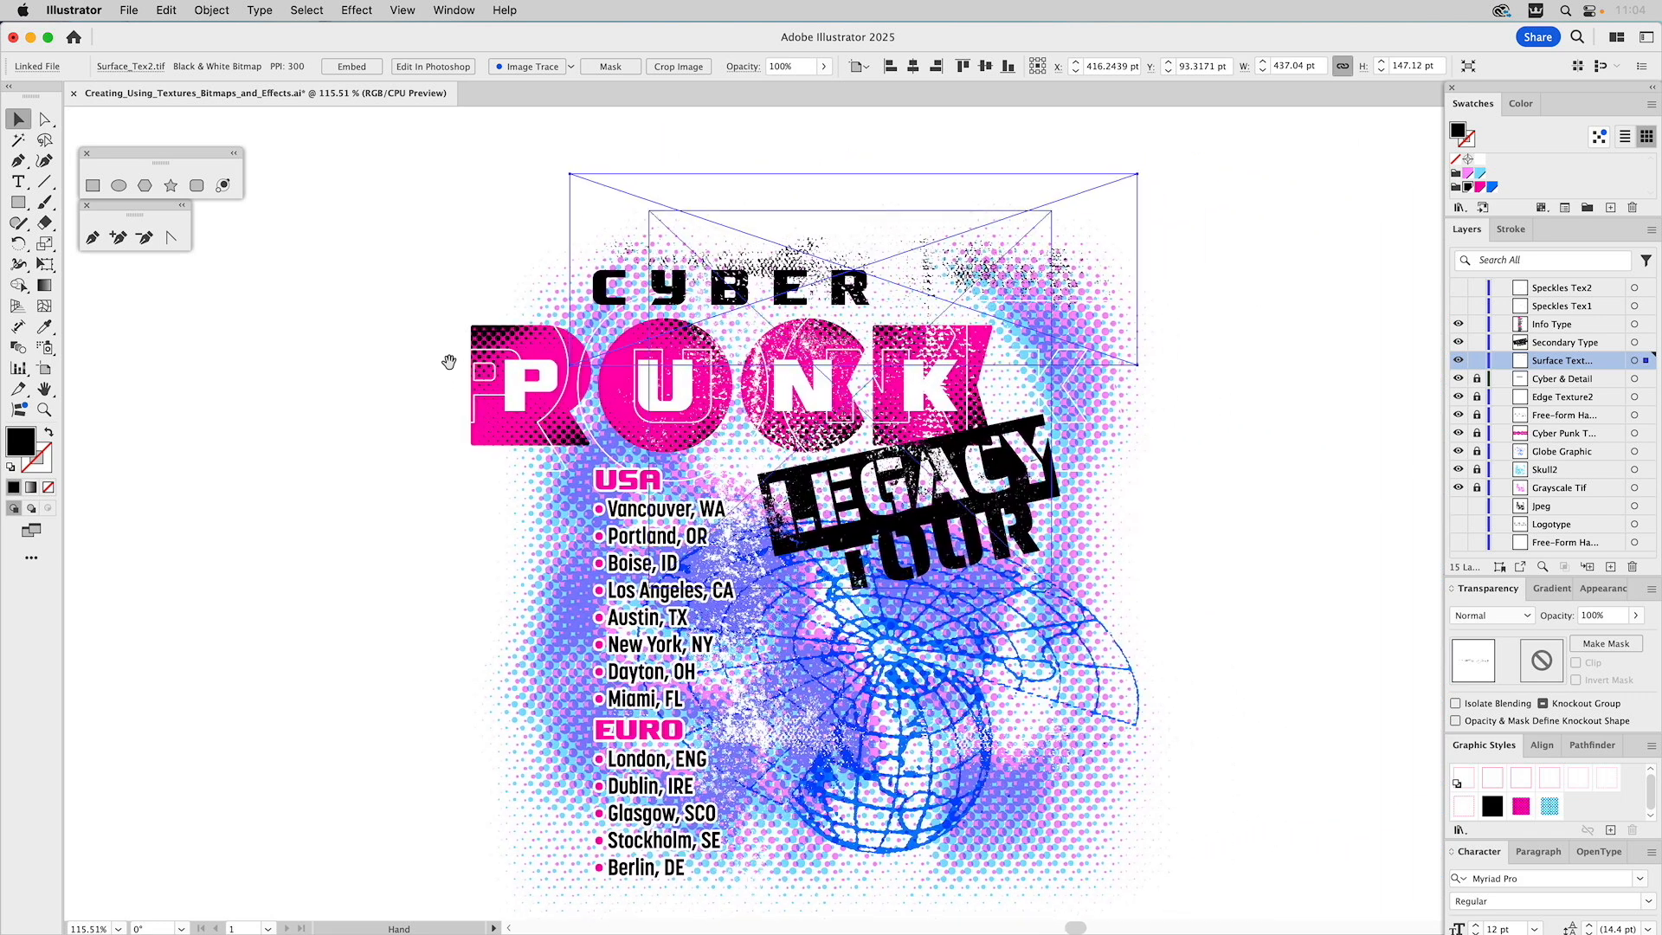
left_click(1301, 247)
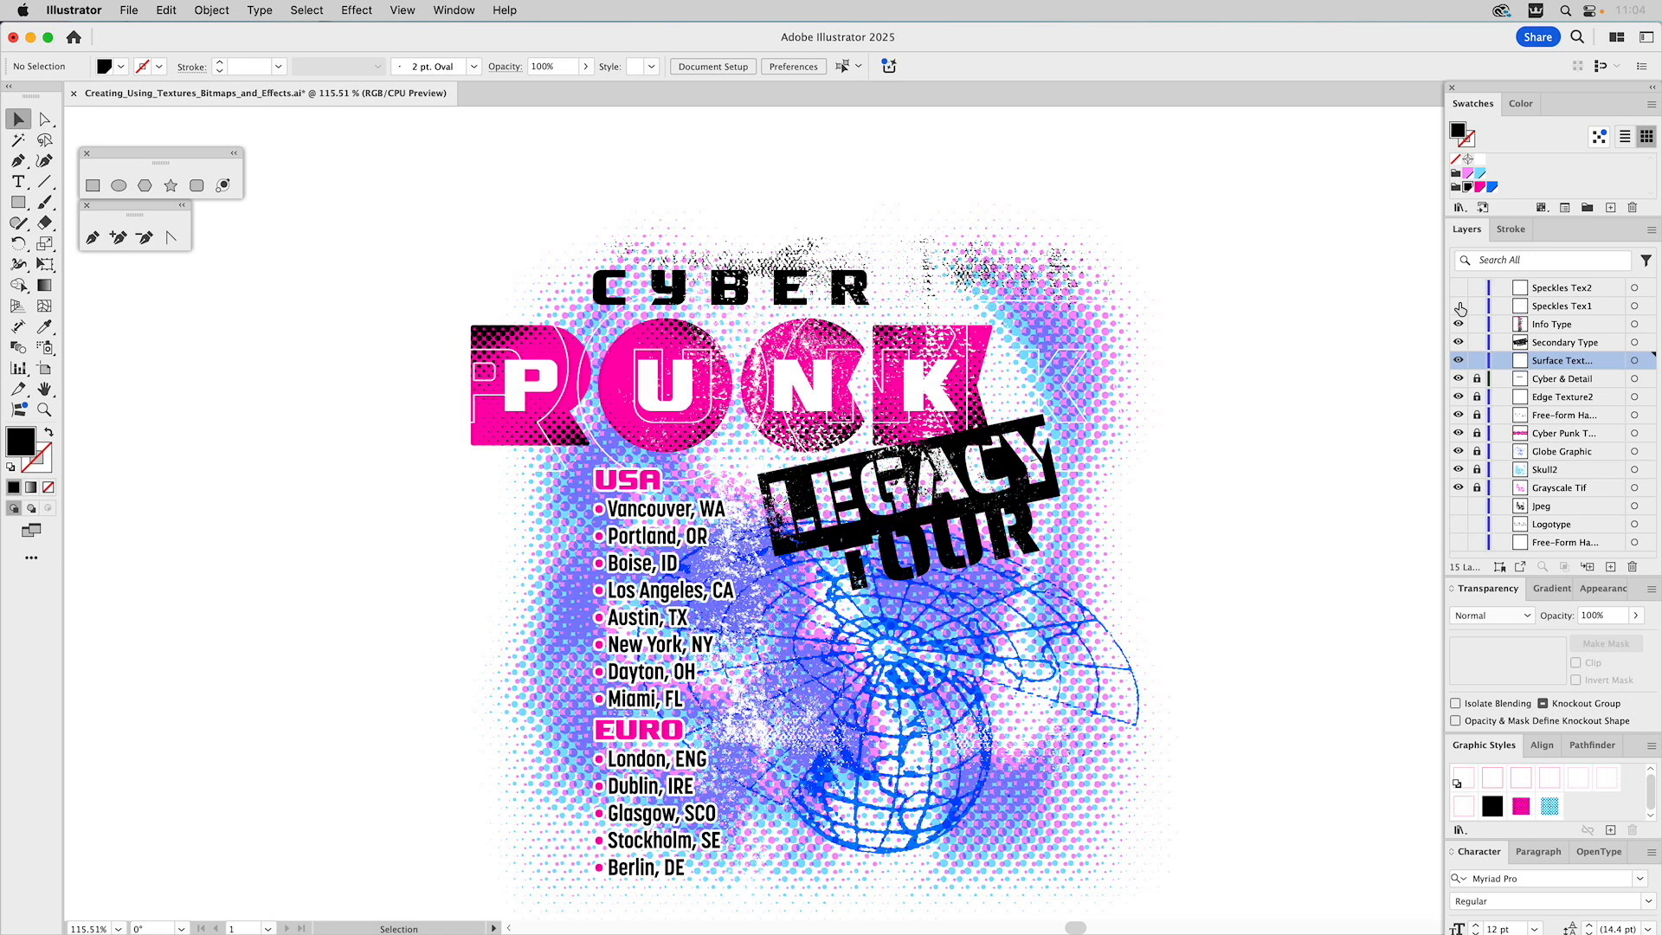
Step: Show the Speckles Tex1 layer and inspect its bitmap beside the artwork, undoing the move
left_click(1459, 307)
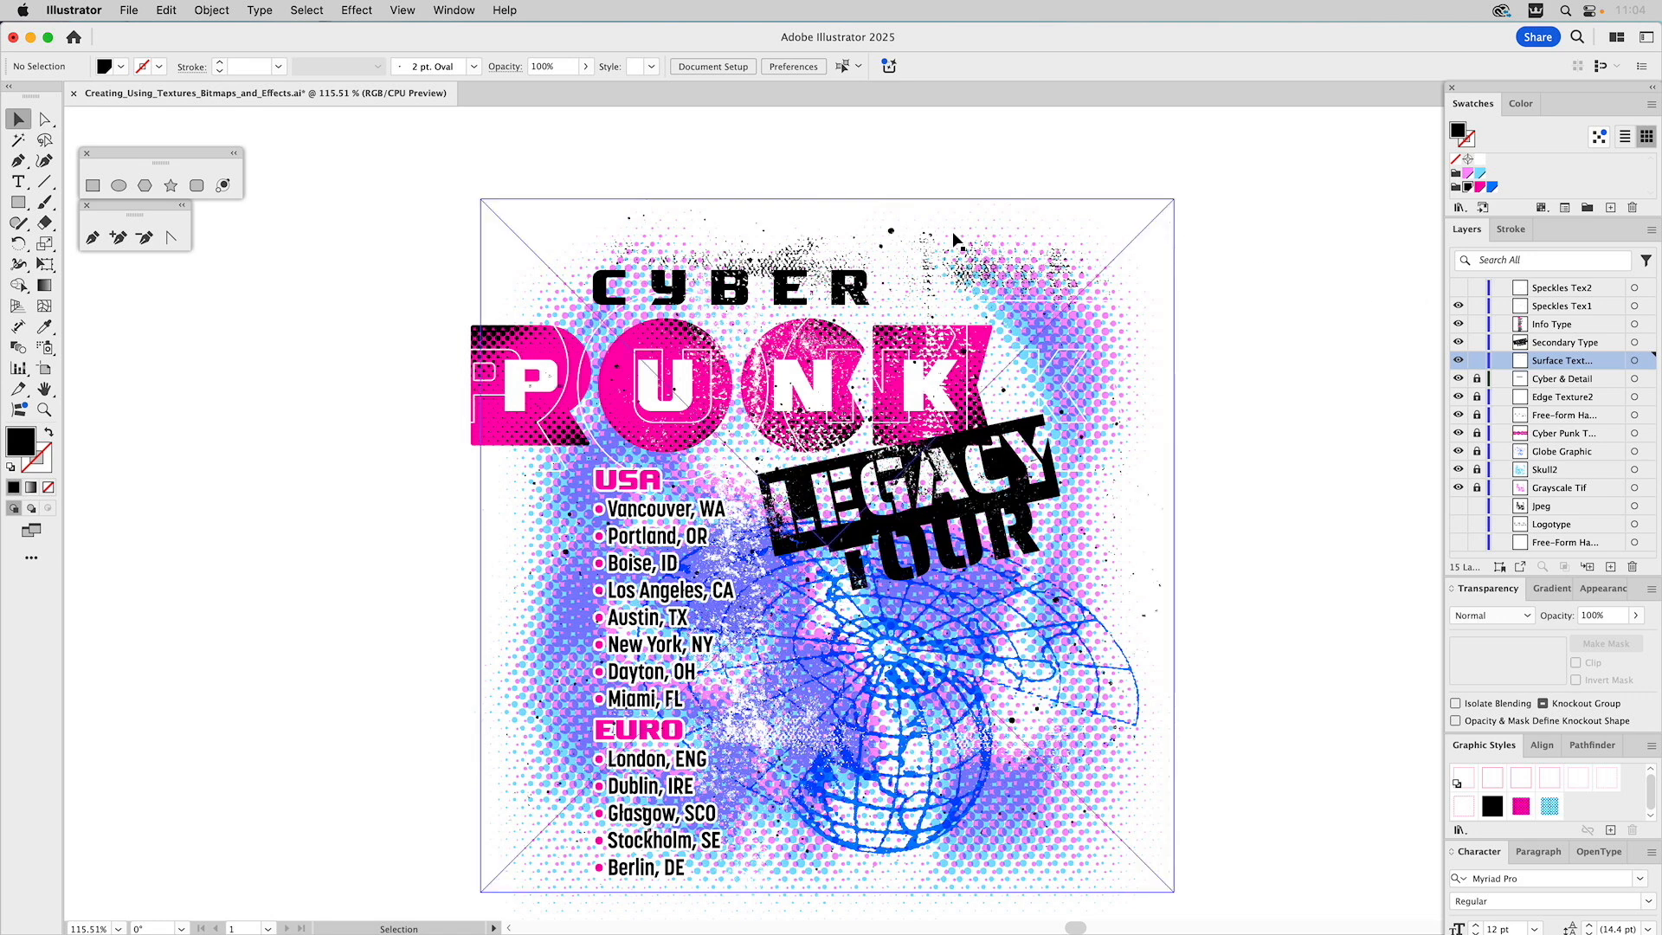
left_click(895, 230)
left_click_drag(683, 214, 902, 238)
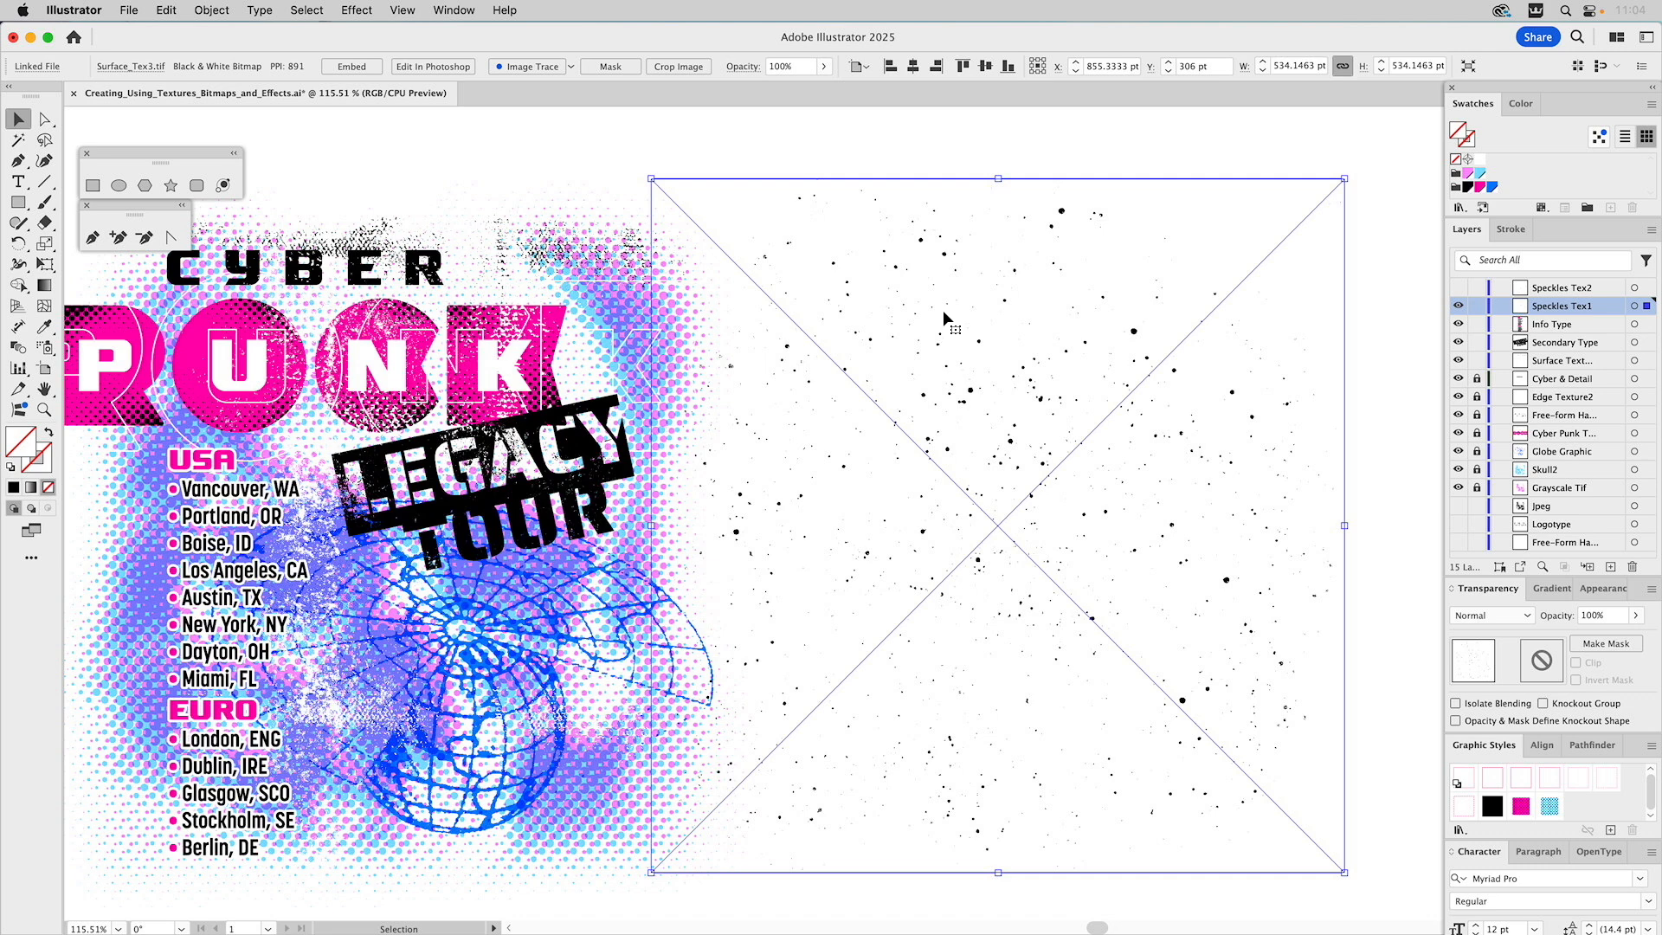
key("super+z")
left_click_drag(730, 314, 1114, 307)
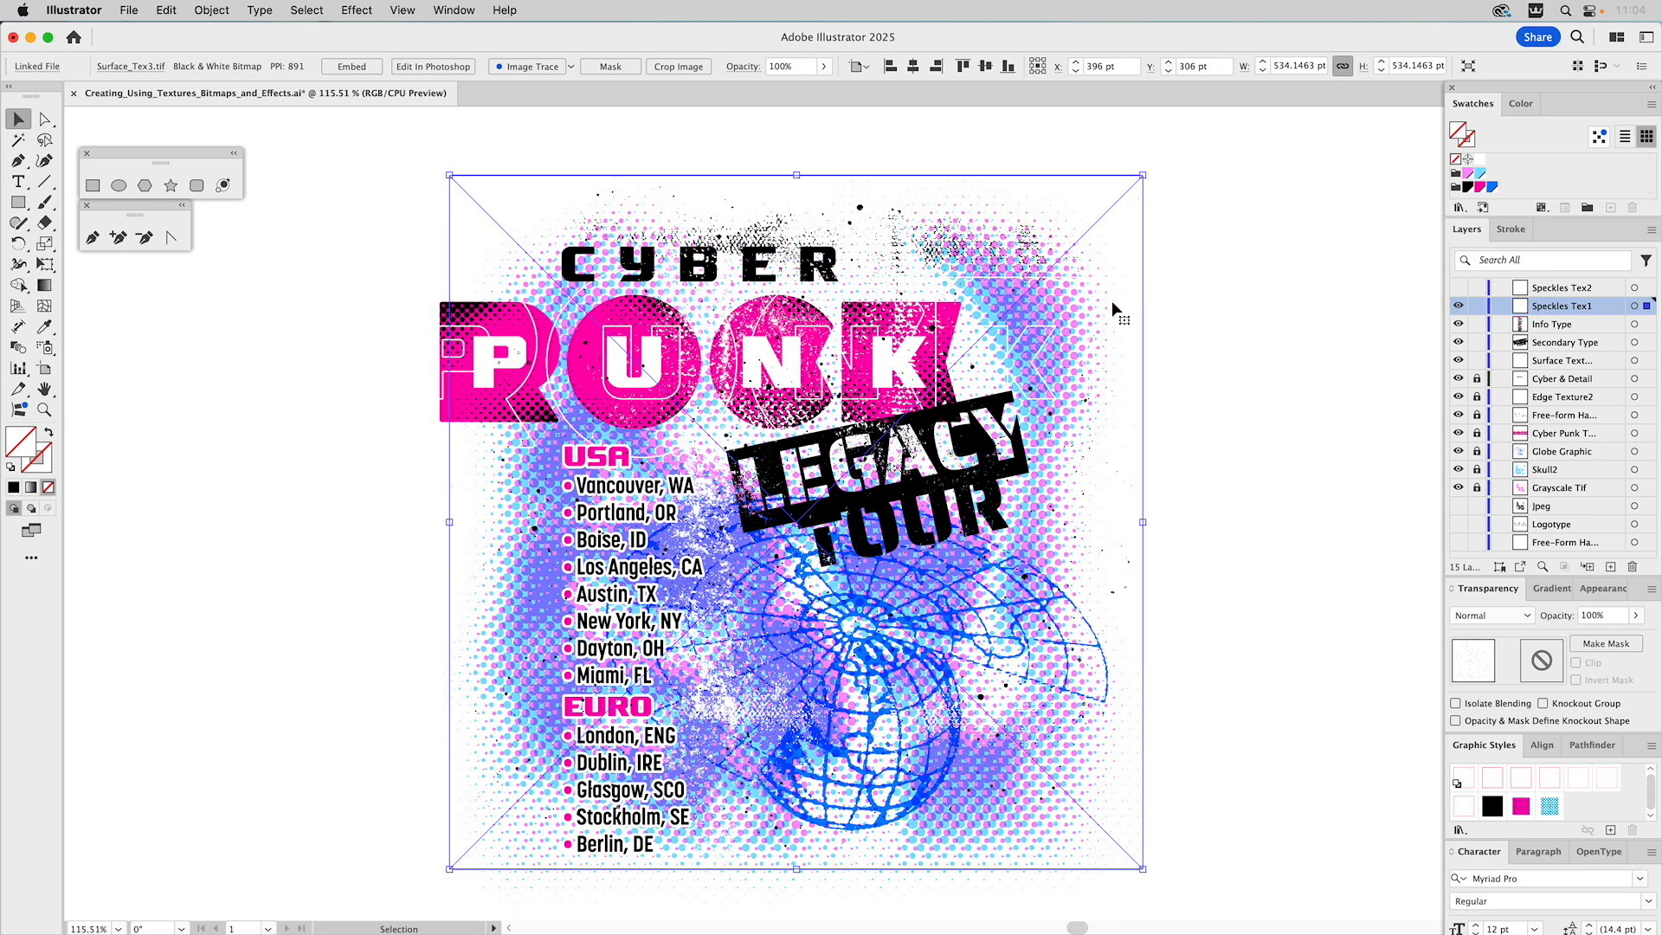
Step: Fill the Speckles Tex1 bitmap with the magenta swatch and deselect it
left_click(1481, 188)
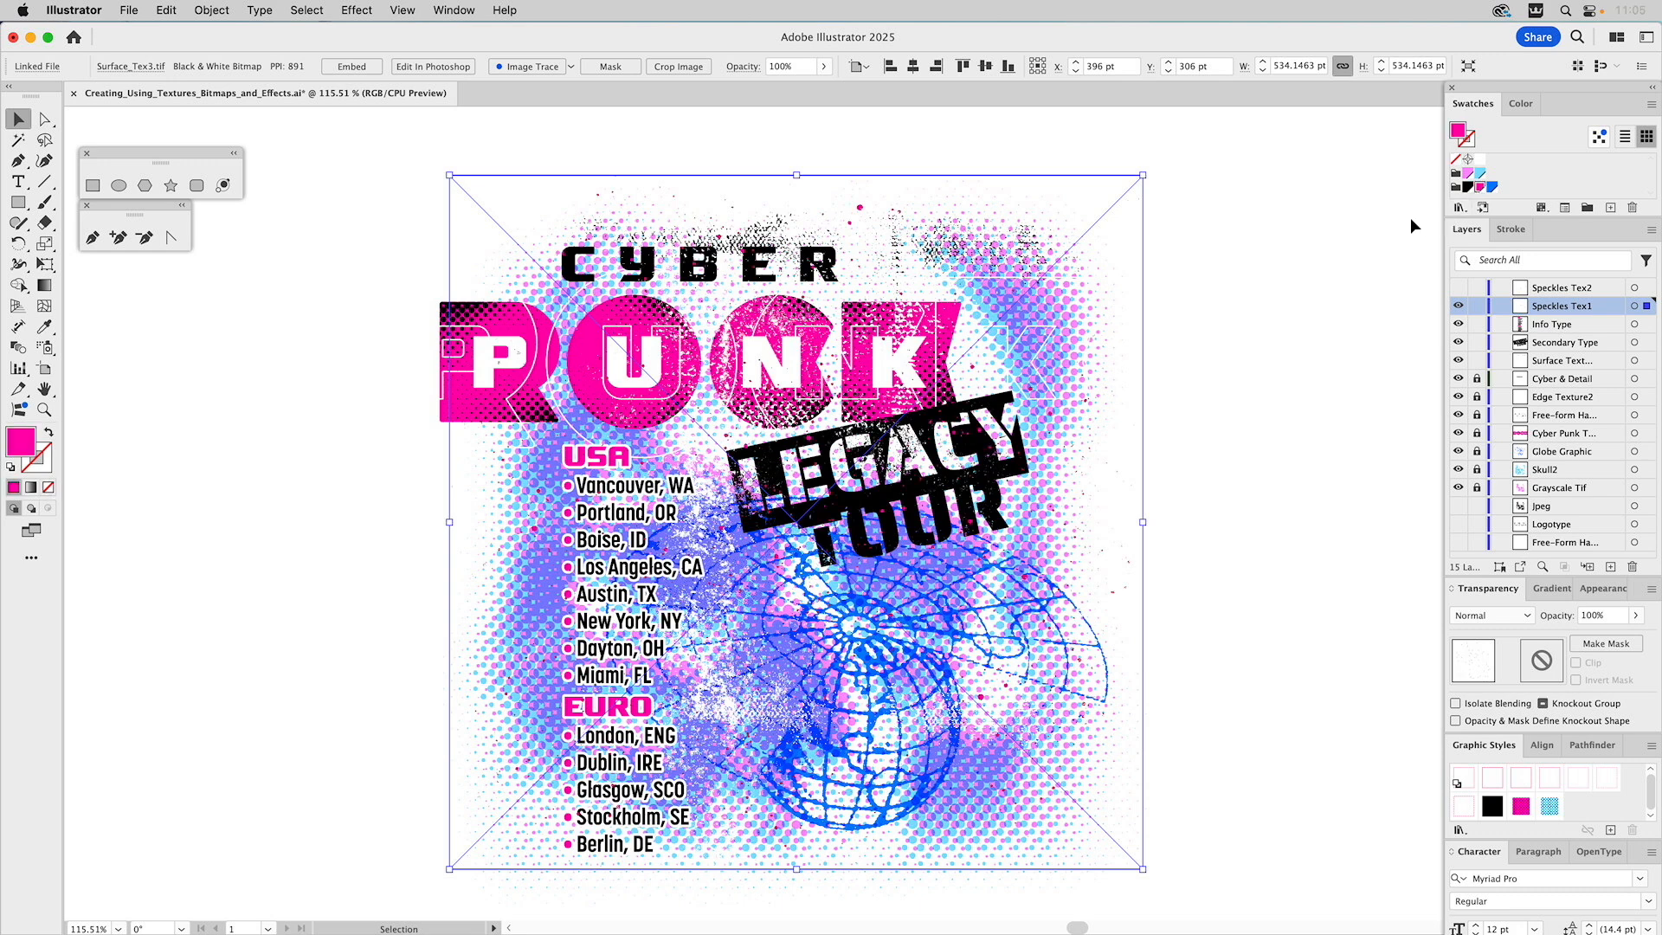
left_click(1275, 199)
Step: Show the Speckles Tex2 layer and fill its speckle bitmap with the blue swatch
left_click(1459, 288)
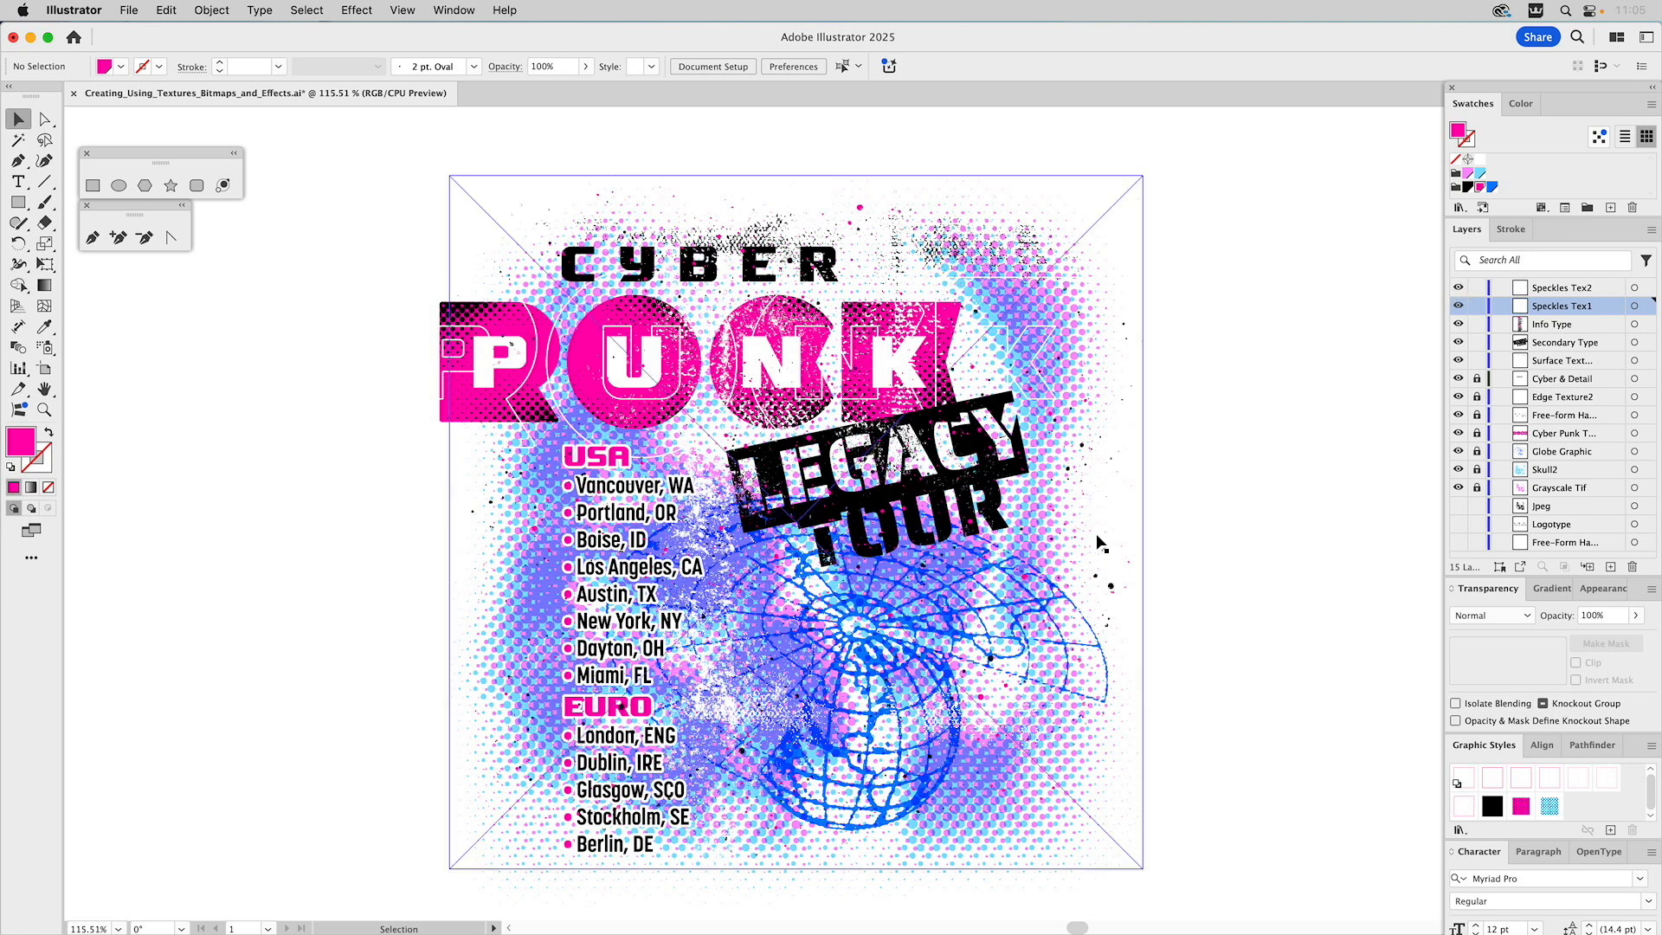
left_click(1098, 537)
left_click(1467, 188)
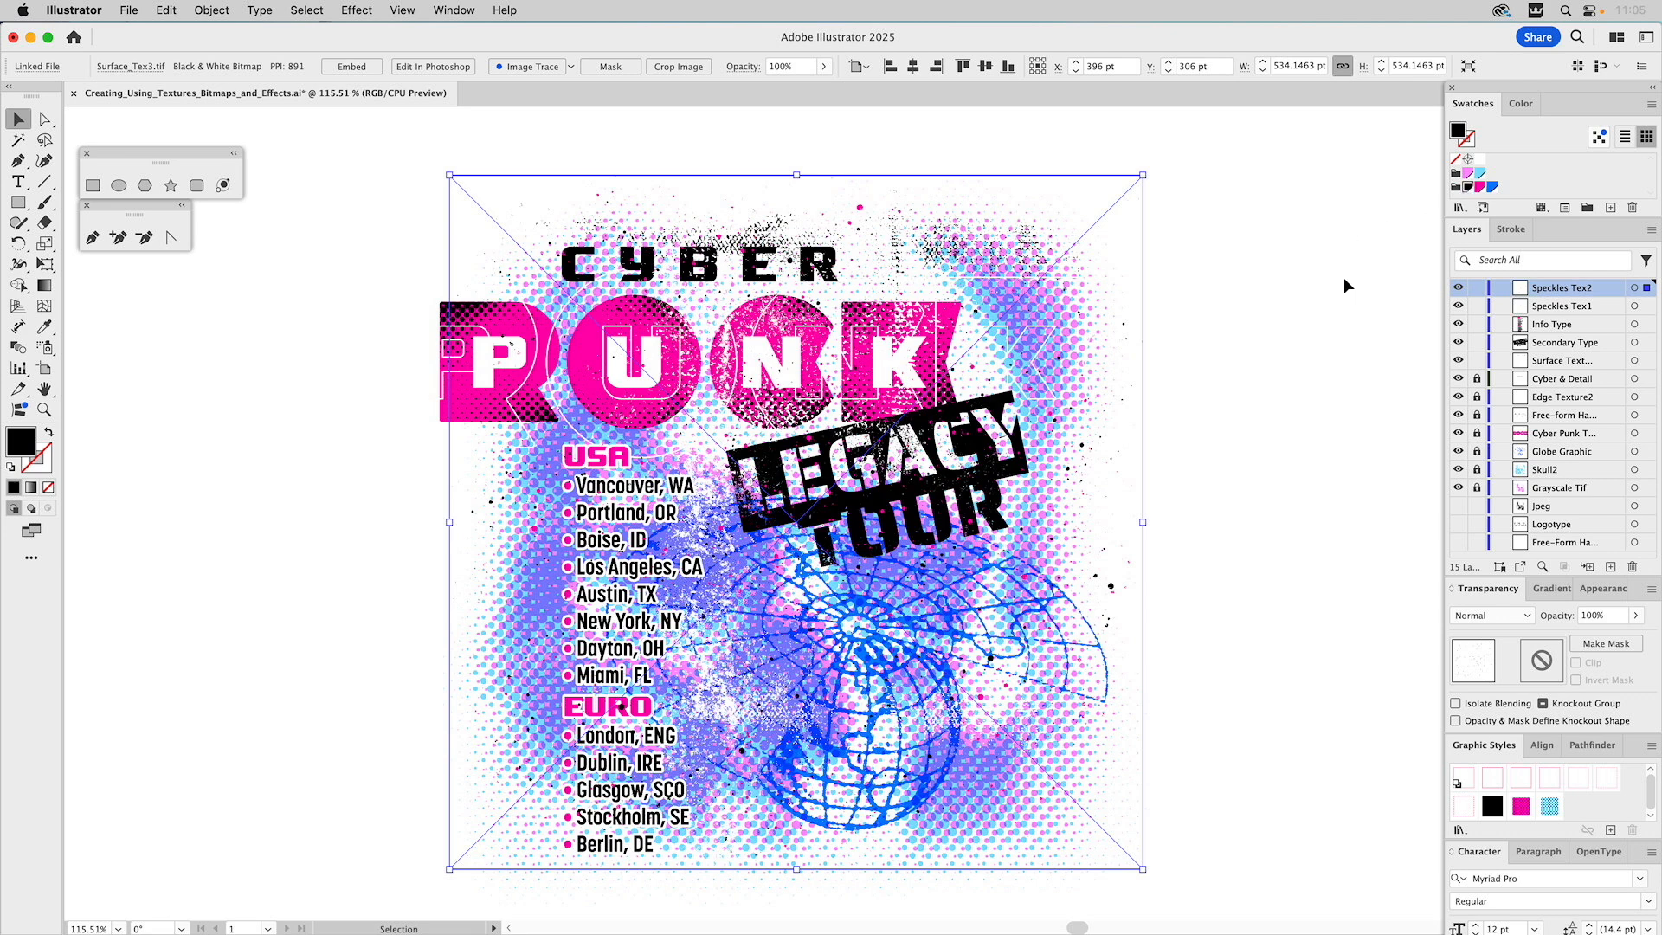
left_click(1493, 187)
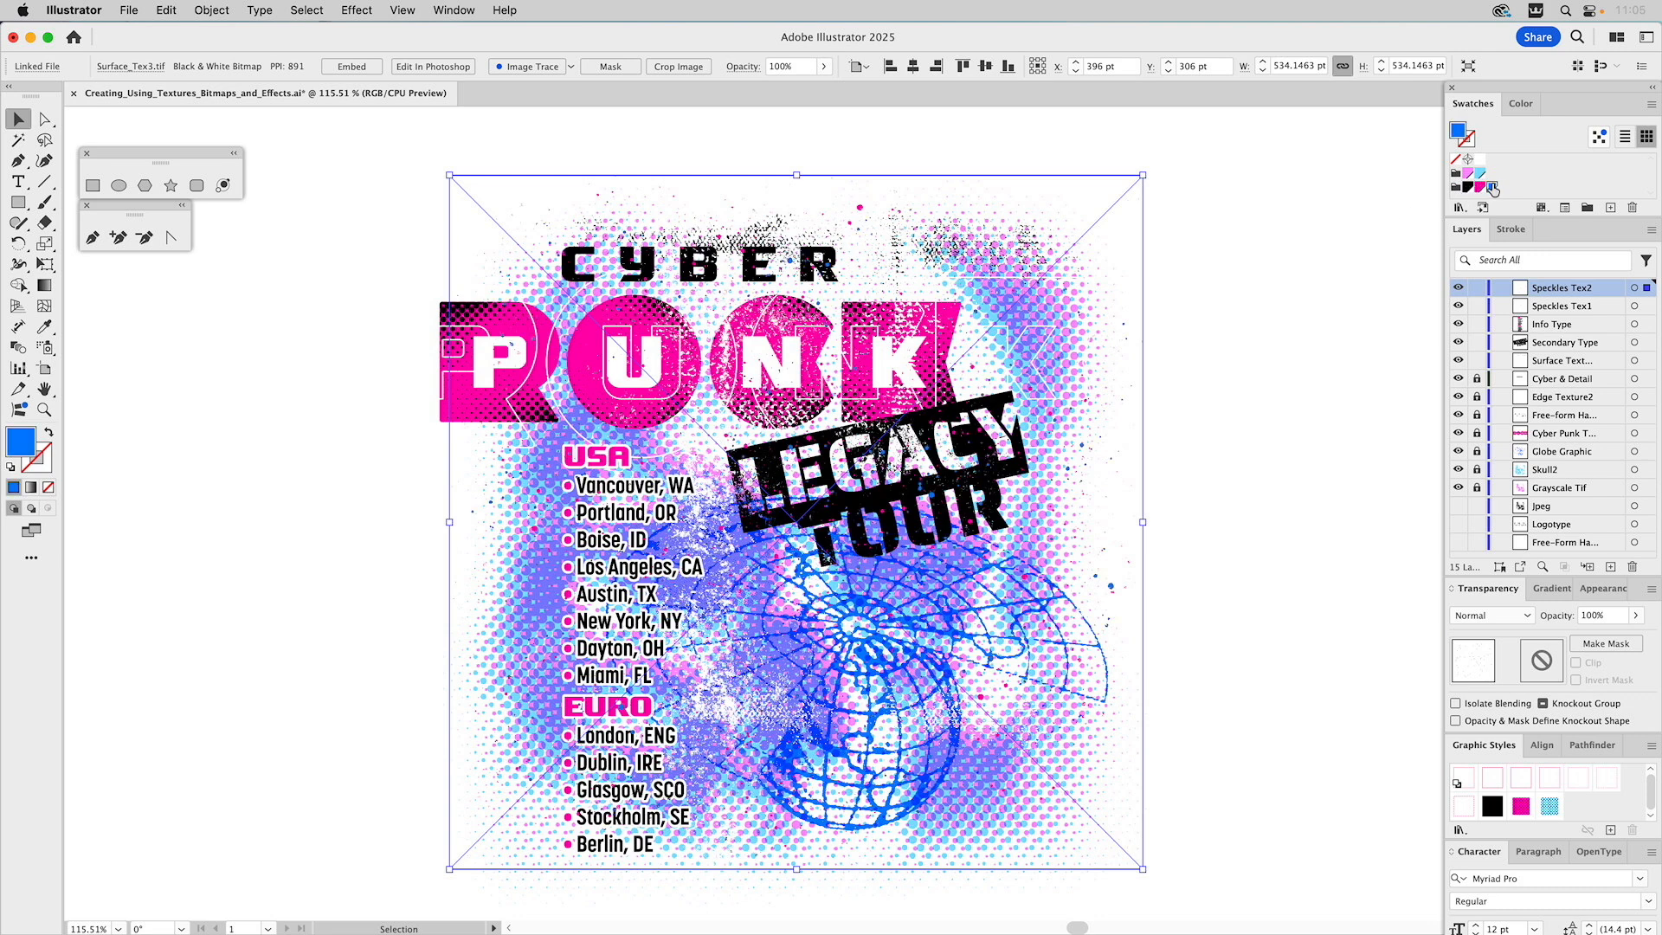
left_click(1314, 251)
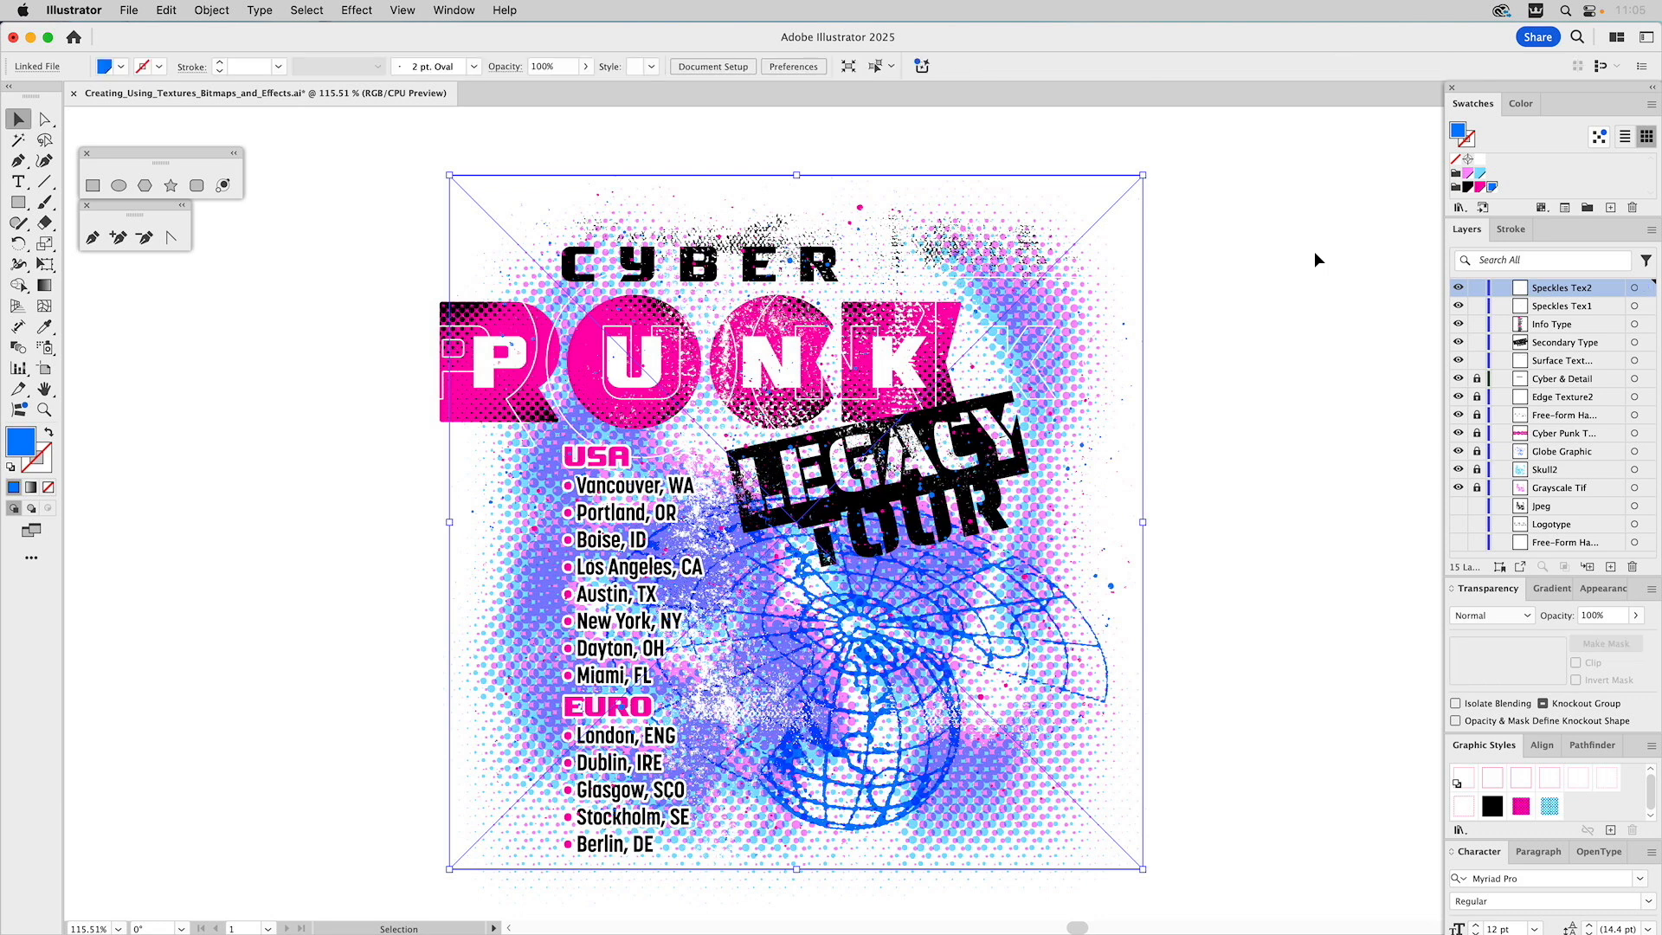